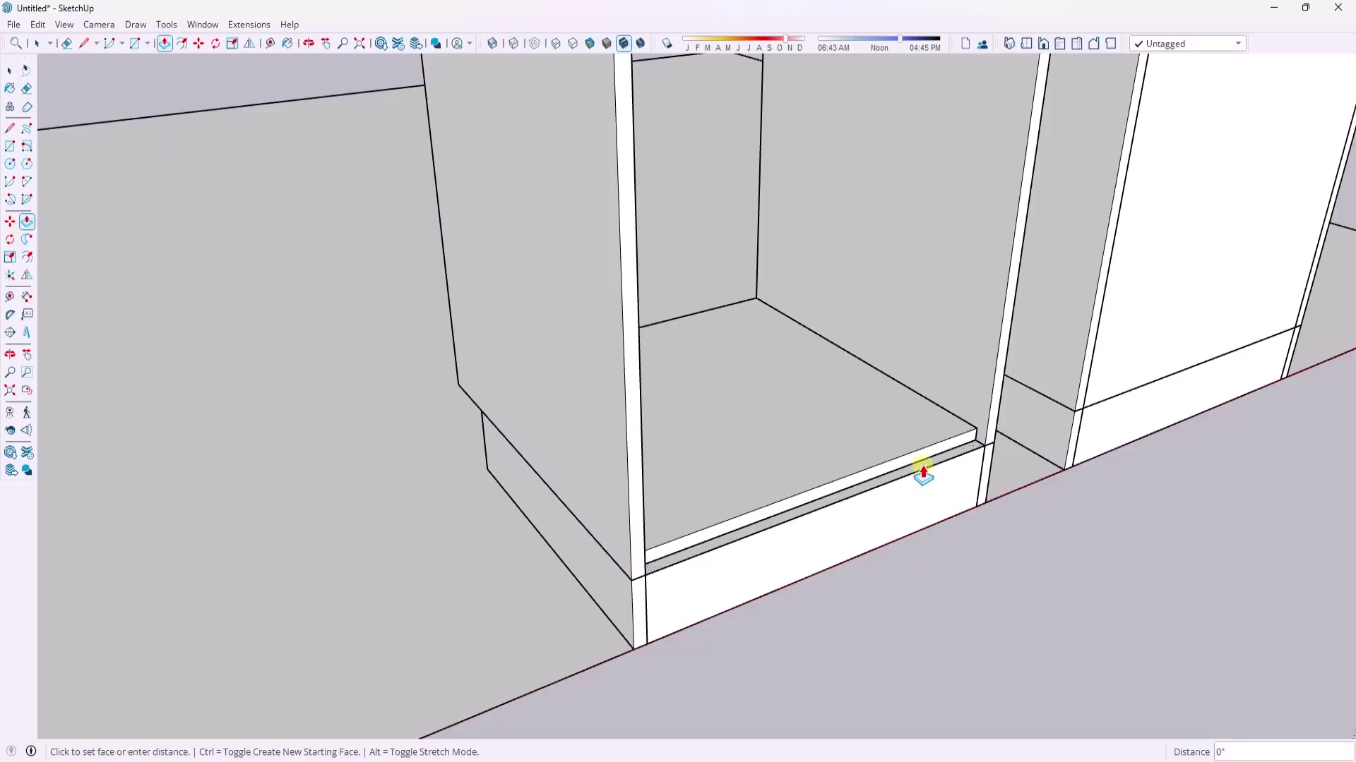
- Extrude the back panel up to the top corner of the cabinet side and turn it into a group
{"action": "scroll", "coordinate": [922, 468], "scroll_direction": "down", "scroll_amount": 4}
{"action": "left_click", "coordinate": [1051, 99]}
{"action": "key", "text": "space"}
{"action": "left_click", "coordinate": [931, 209]}
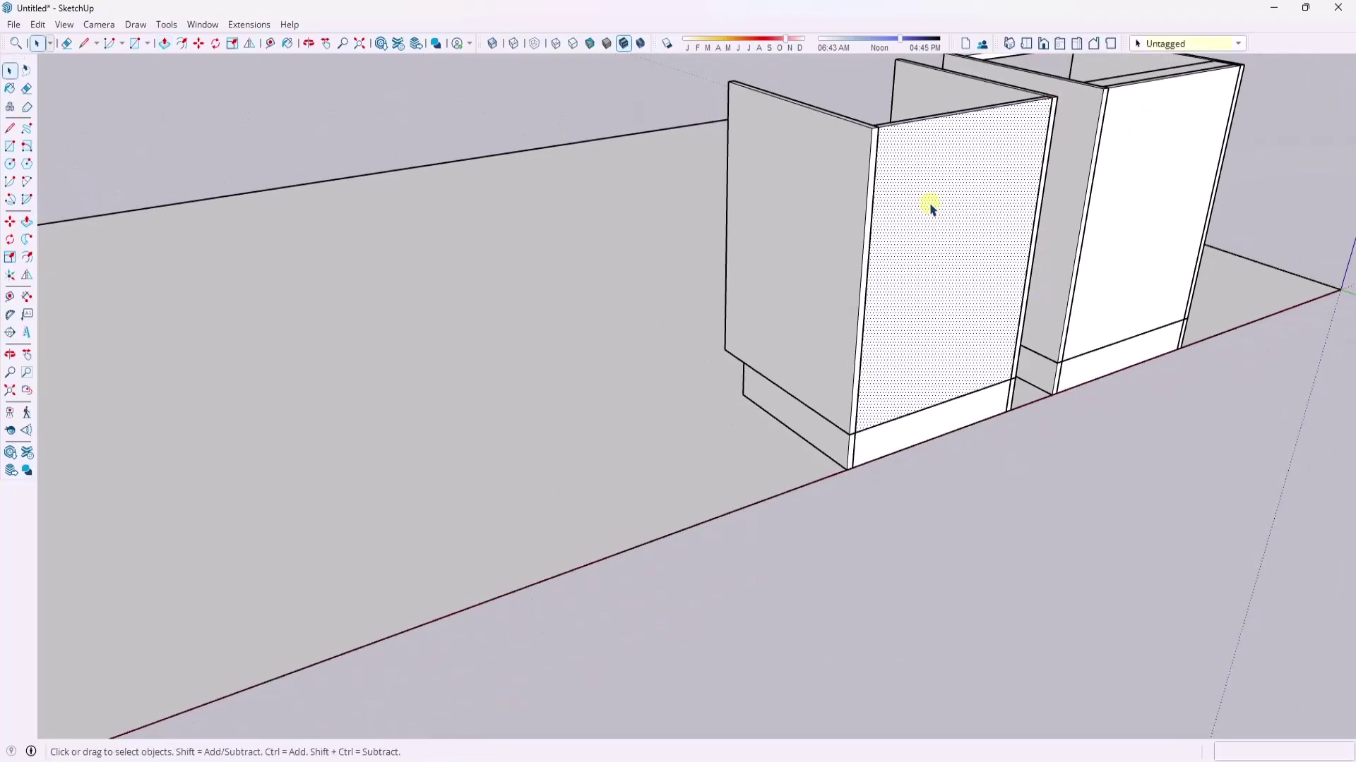
{"action": "right_click", "coordinate": [930, 204]}
{"action": "left_click", "coordinate": [965, 347]}
- Delete the side, back, bottom and front toe kick panels of the loose cabinet beside the finished one
{"action": "middle_click_drag", "start_coordinate": [606, 272], "coordinate": [711, 379]}
{"action": "scroll", "coordinate": [791, 423], "scroll_direction": "down", "scroll_amount": 3}
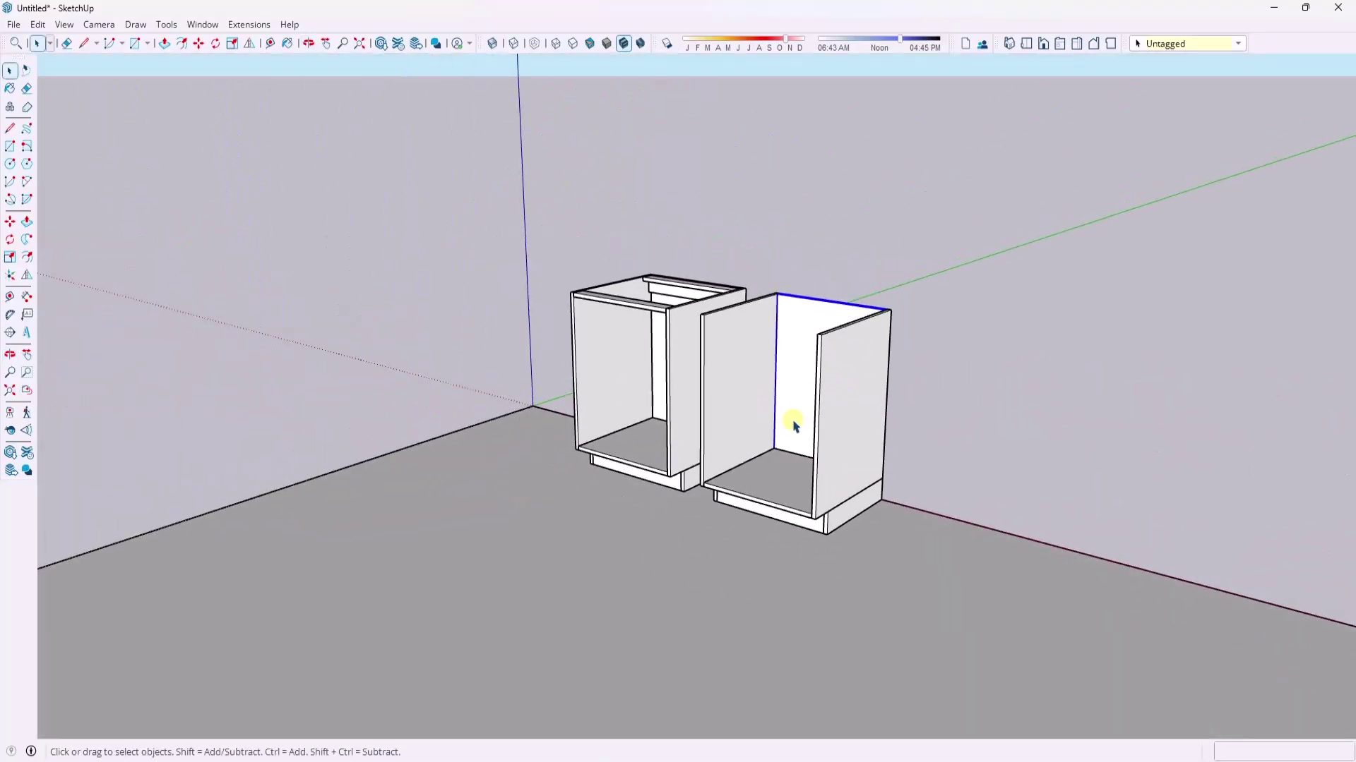
{"action": "scroll", "coordinate": [834, 470], "scroll_direction": "up", "scroll_amount": 3}
{"action": "scroll", "coordinate": [835, 469], "scroll_direction": "down", "scroll_amount": 2}
{"action": "scroll", "coordinate": [702, 181], "scroll_direction": "up", "scroll_amount": 2}
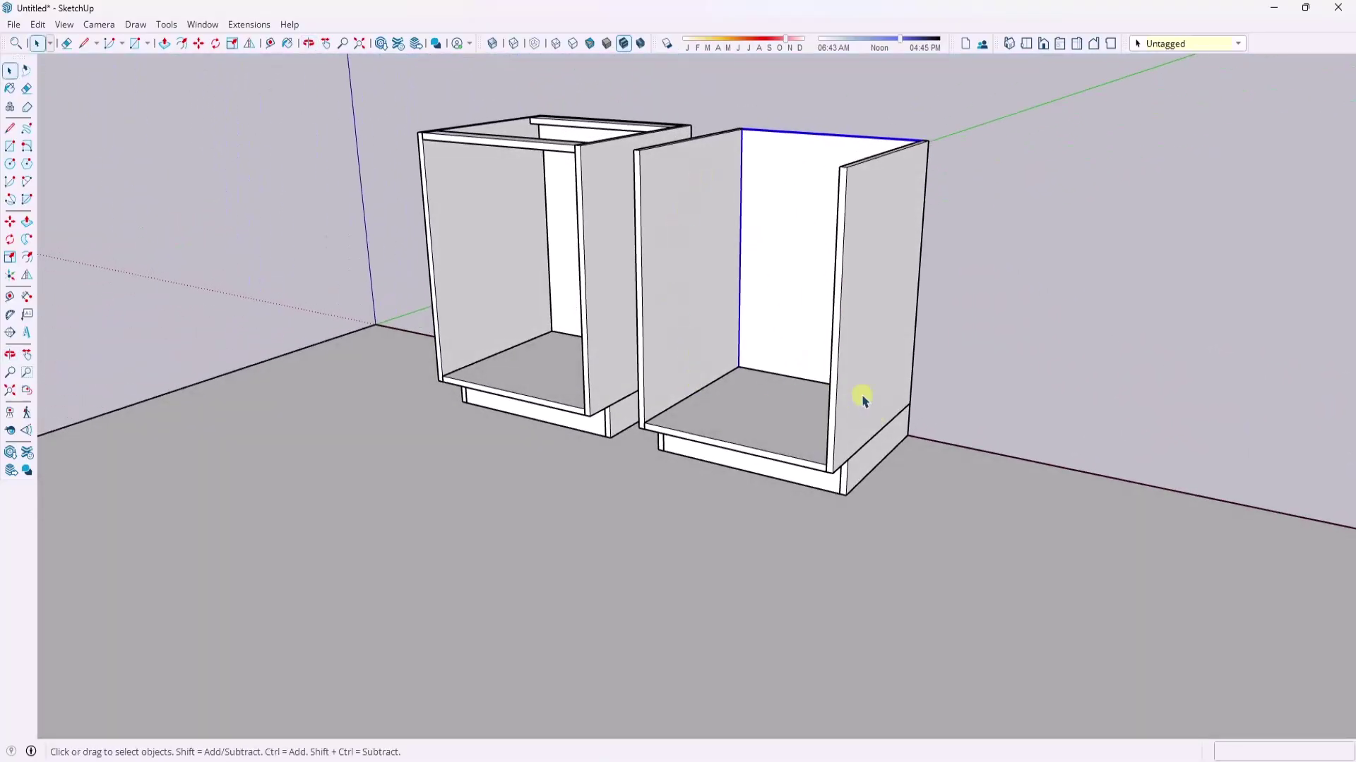
{"action": "scroll", "coordinate": [725, 343], "scroll_direction": "down", "scroll_amount": 2}
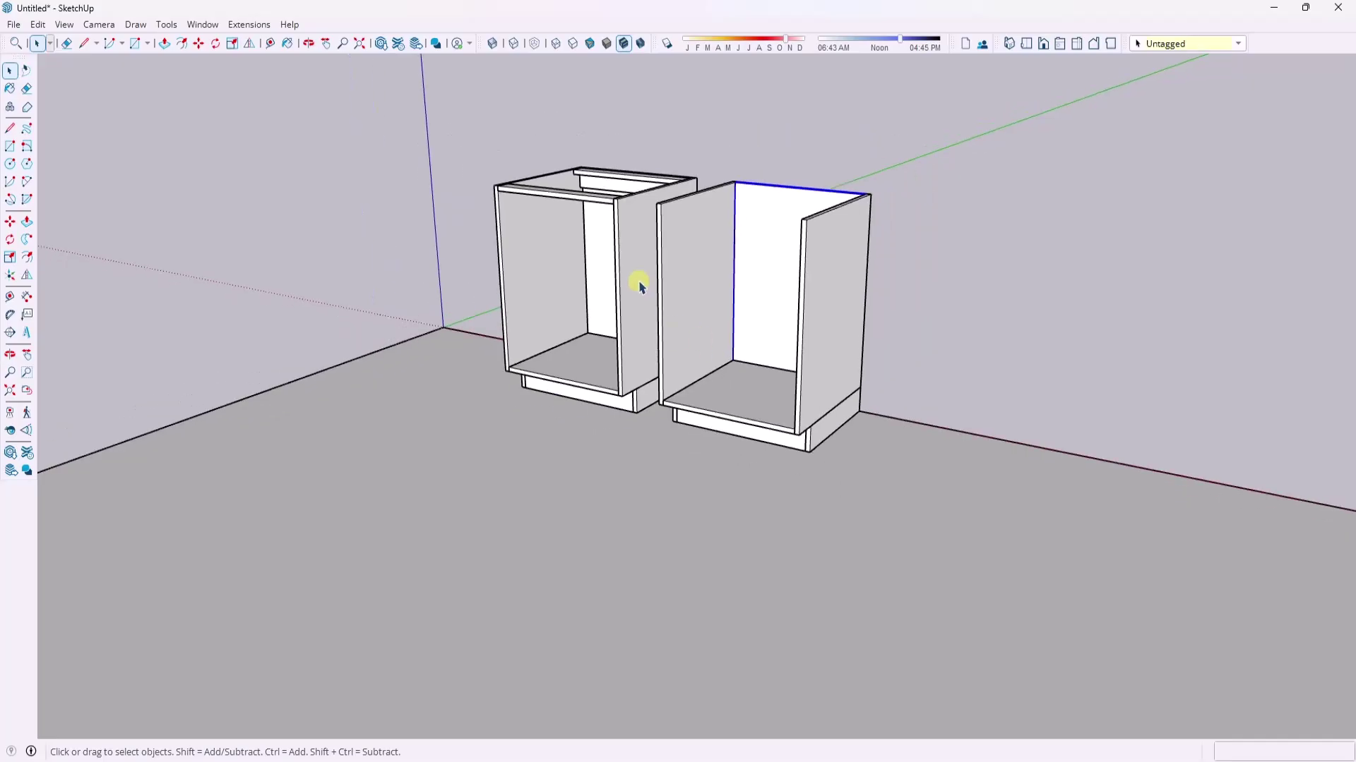
{"action": "left_click", "coordinate": [639, 282]}
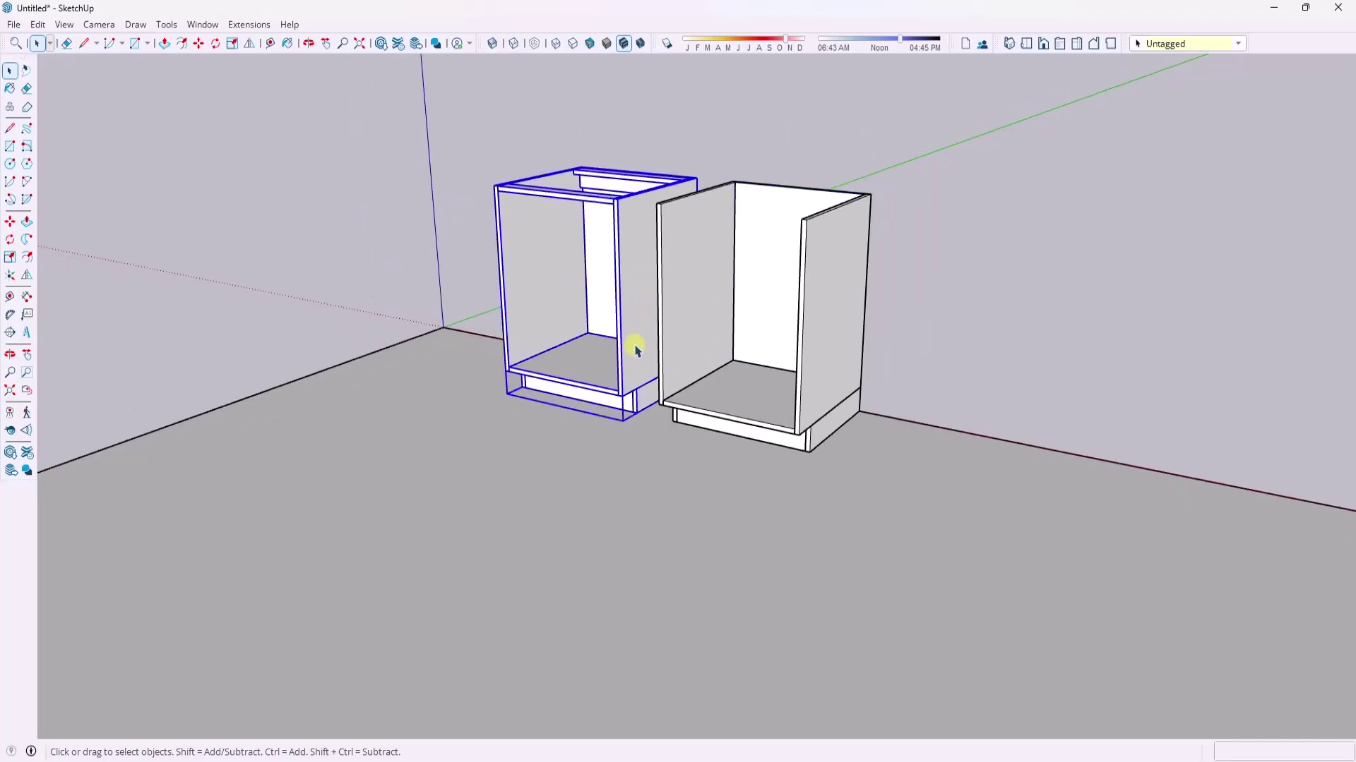
{"action": "left_click", "coordinate": [764, 312]}
{"action": "left_click", "coordinate": [692, 309], "text": "shift"}
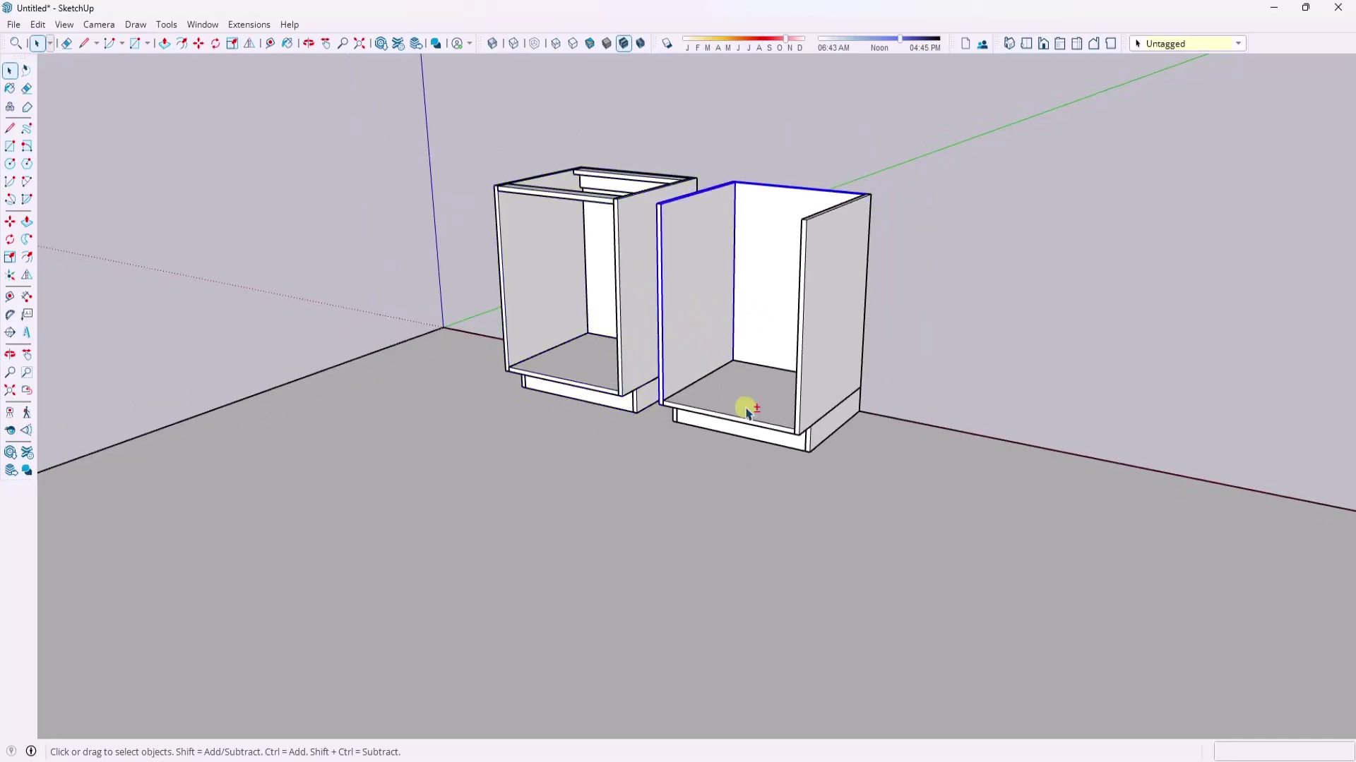
{"action": "left_click", "coordinate": [742, 404], "text": "shift"}
{"action": "left_click", "coordinate": [819, 436], "text": "shift"}
{"action": "key", "text": "Delete"}
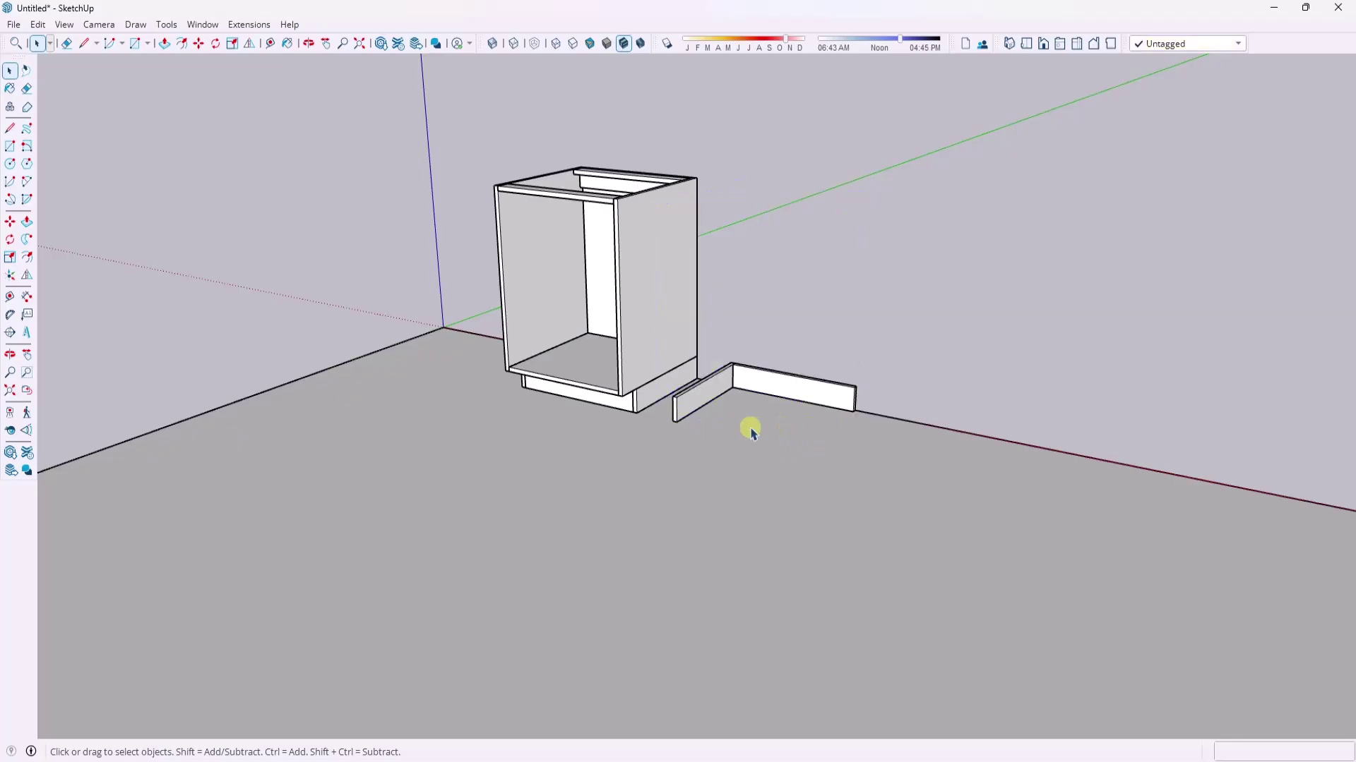
- Delete the remaining side and back toe kick pieces of the loose cabinet
{"action": "left_click", "coordinate": [689, 413]}
{"action": "key", "text": "Delete"}
{"action": "left_click", "coordinate": [773, 388]}
{"action": "key", "text": "Delete"}
{"action": "scroll", "coordinate": [706, 363], "scroll_direction": "up", "scroll_amount": 4}
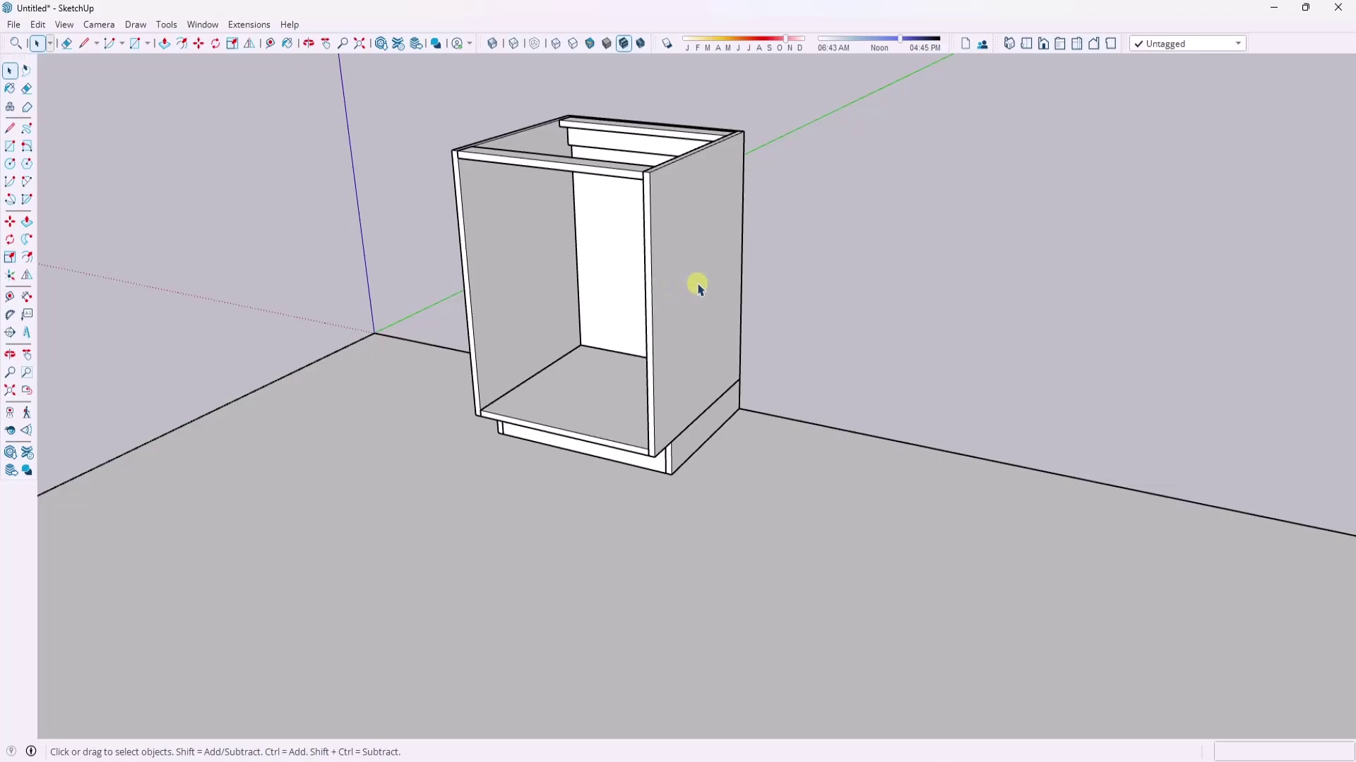
- Copy the finished cabinet along the red axis so the copy sits directly beside the original
{"action": "triple_click", "coordinate": [699, 286]}
{"action": "key", "text": "m"}
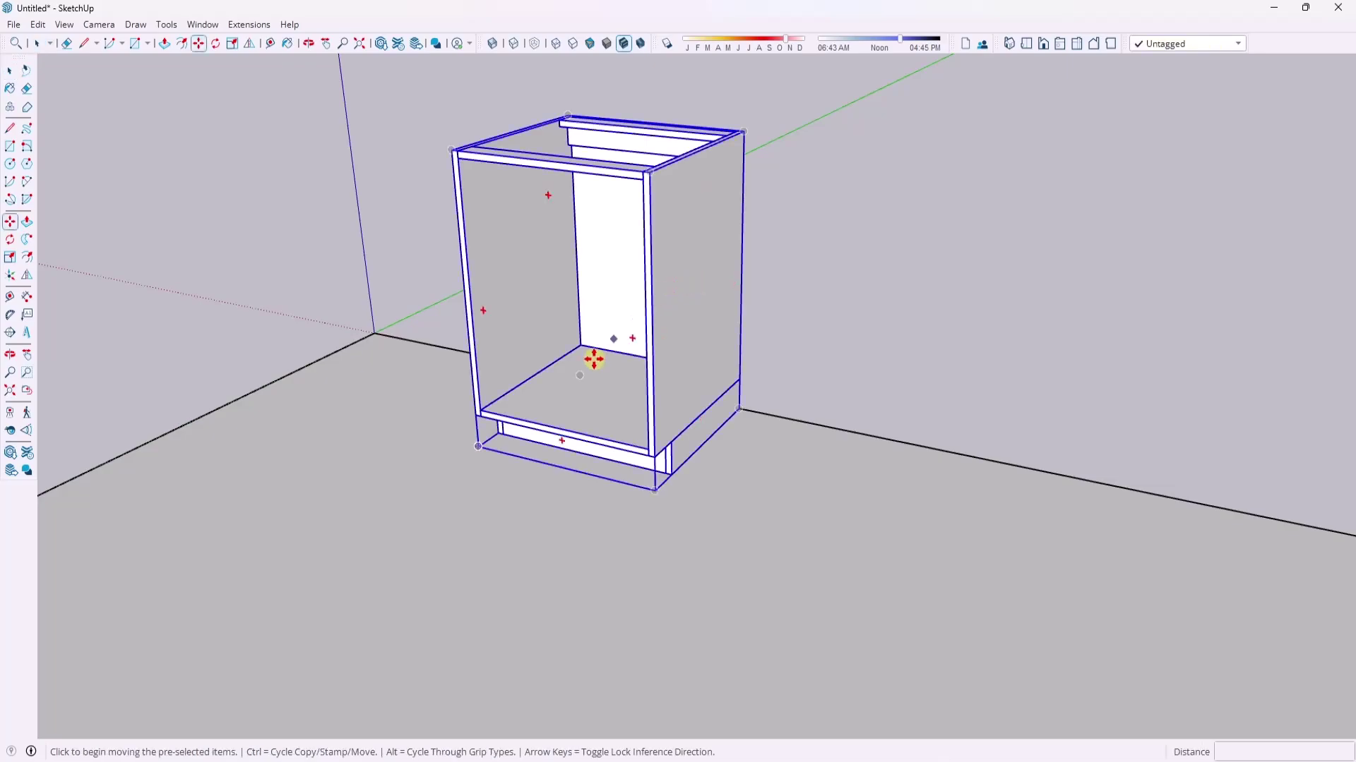
{"action": "key", "text": "ctrl"}
{"action": "left_click", "coordinate": [580, 376]}
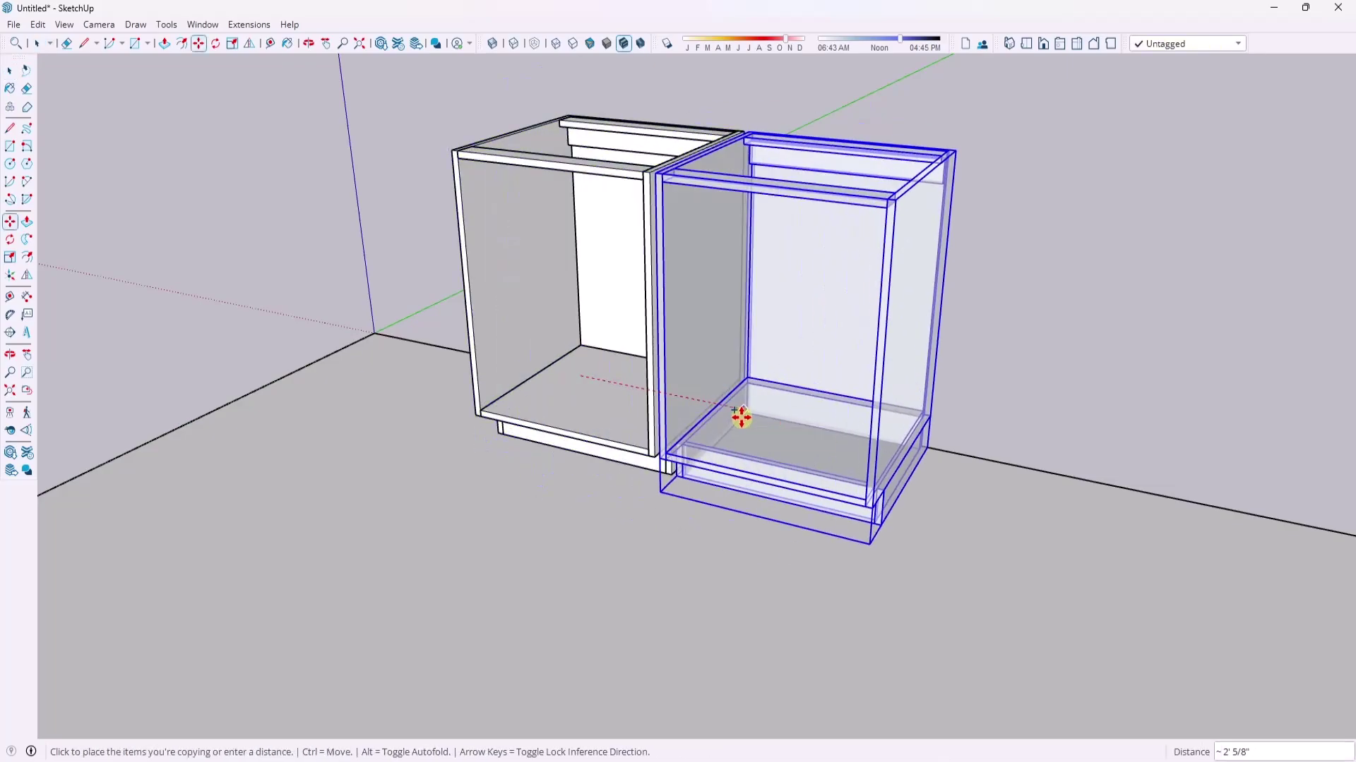
{"action": "left_click", "coordinate": [738, 410]}
{"action": "key", "text": "space"}
{"action": "middle_click_drag", "start_coordinate": [849, 416], "coordinate": [648, 344]}
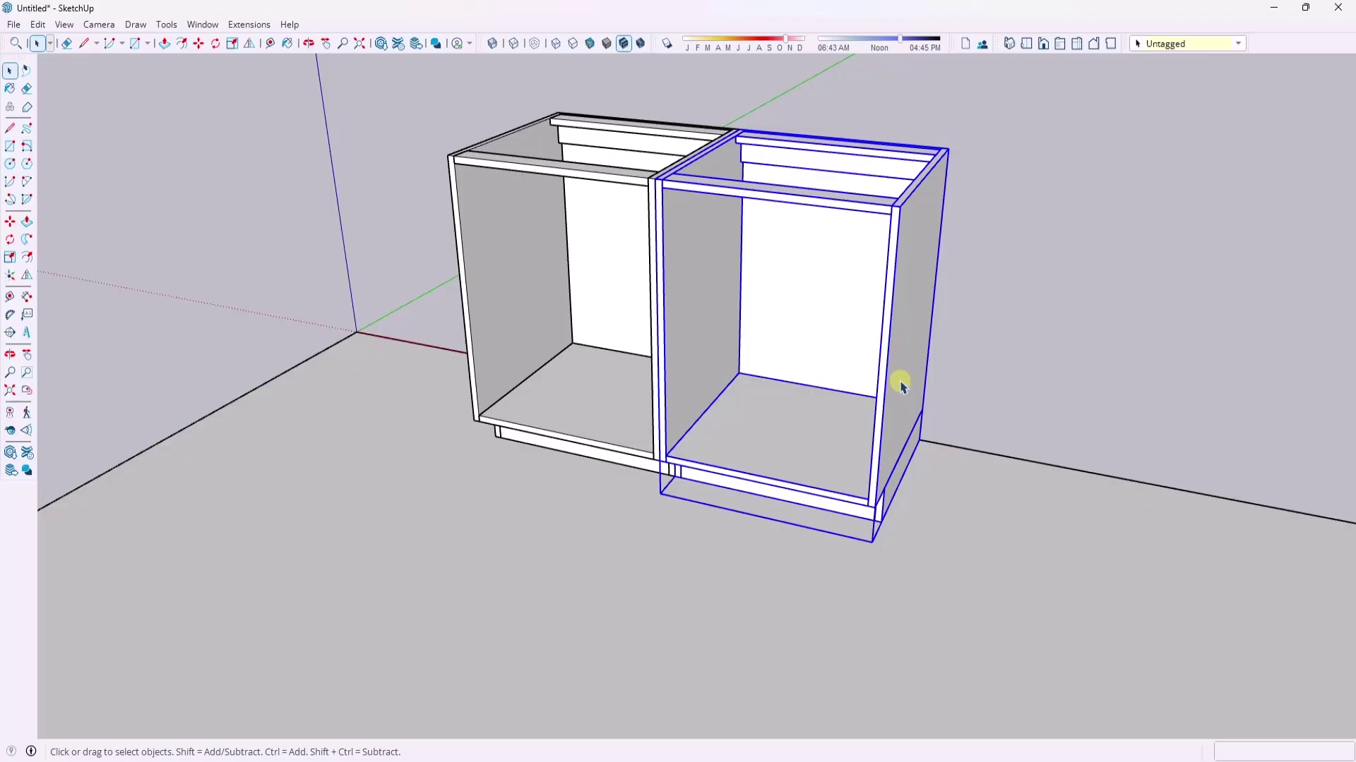
{"action": "double_click", "coordinate": [908, 333]}
{"action": "scroll", "coordinate": [907, 368], "scroll_direction": "down", "scroll_amount": 3}
{"action": "middle_click_drag", "start_coordinate": [905, 369], "coordinate": [763, 387]}
{"action": "left_click", "coordinate": [751, 362]}
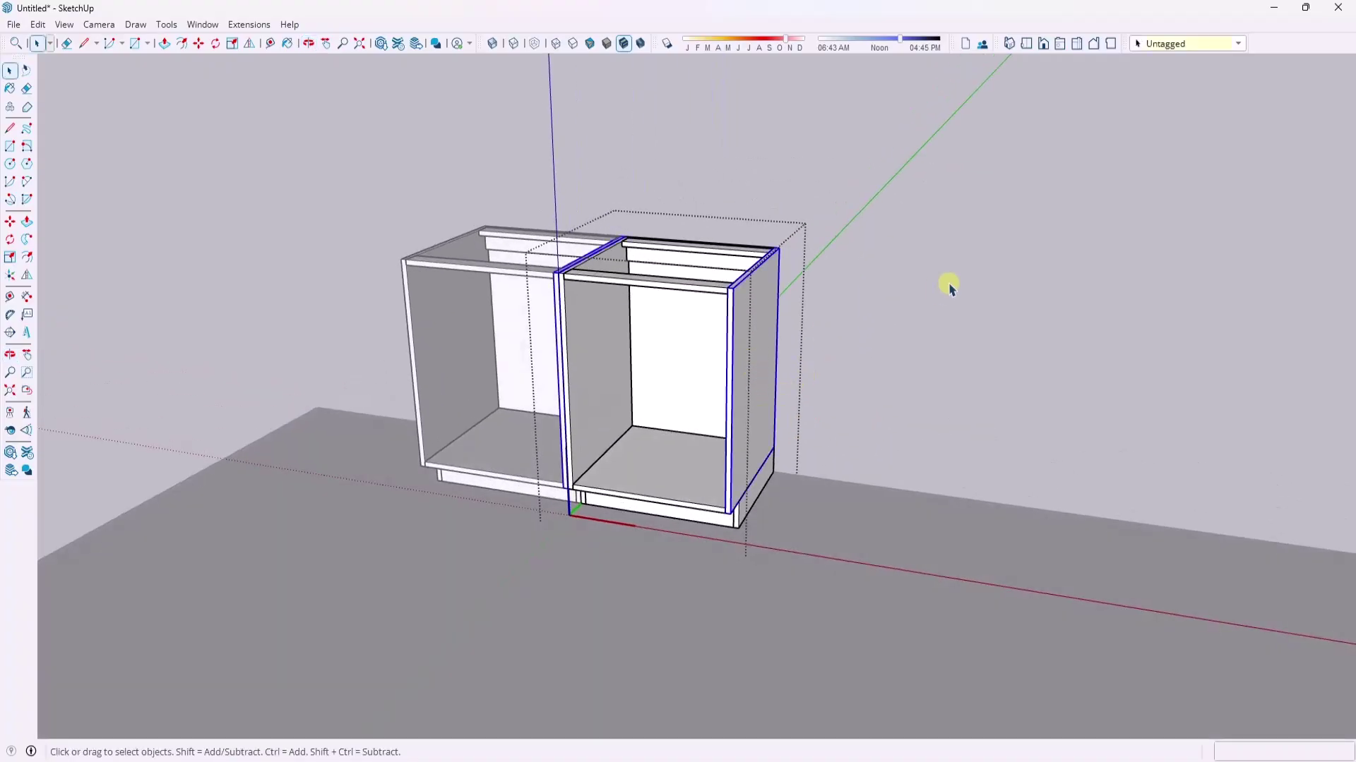
- Make the copied cabinet a unique component
{"action": "middle_click_drag", "start_coordinate": [950, 287], "coordinate": [605, 318]}
{"action": "right_click", "coordinate": [632, 334]}
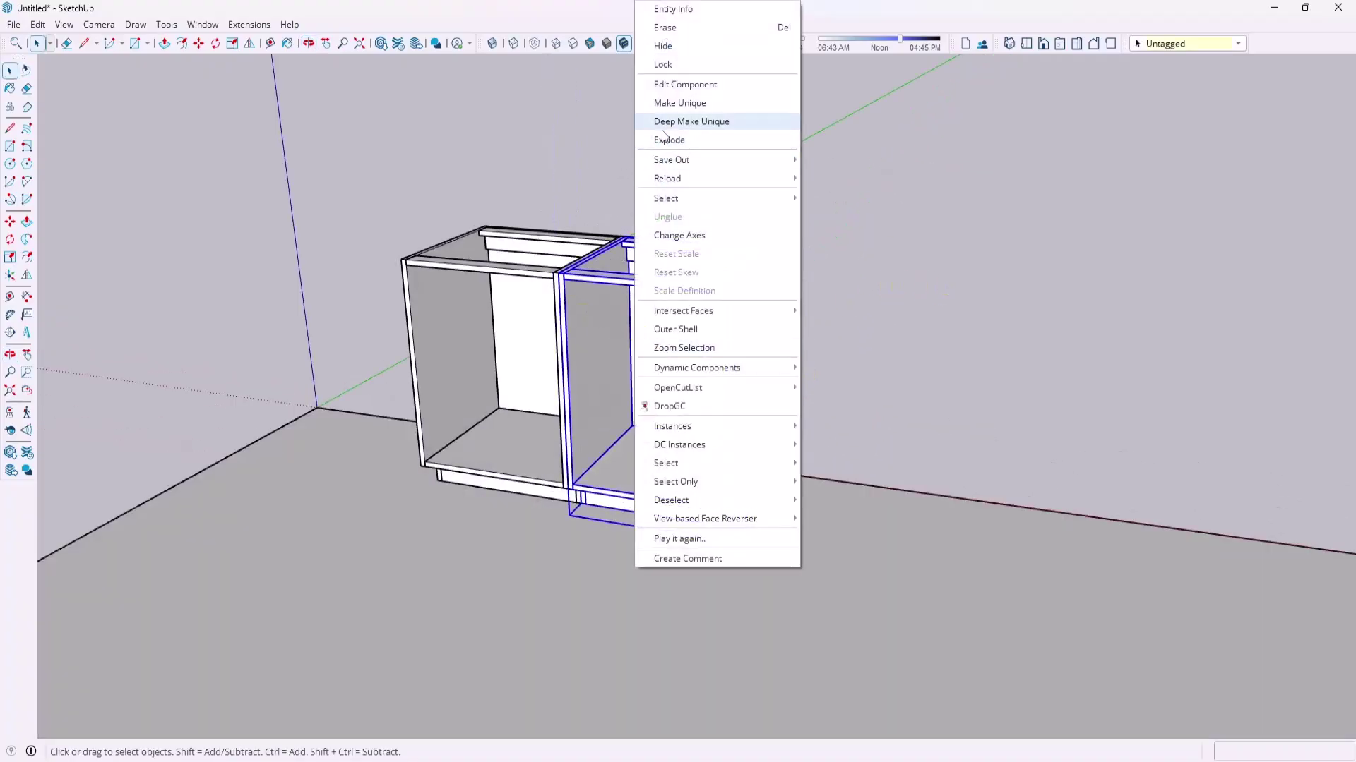
{"action": "left_click", "coordinate": [676, 104]}
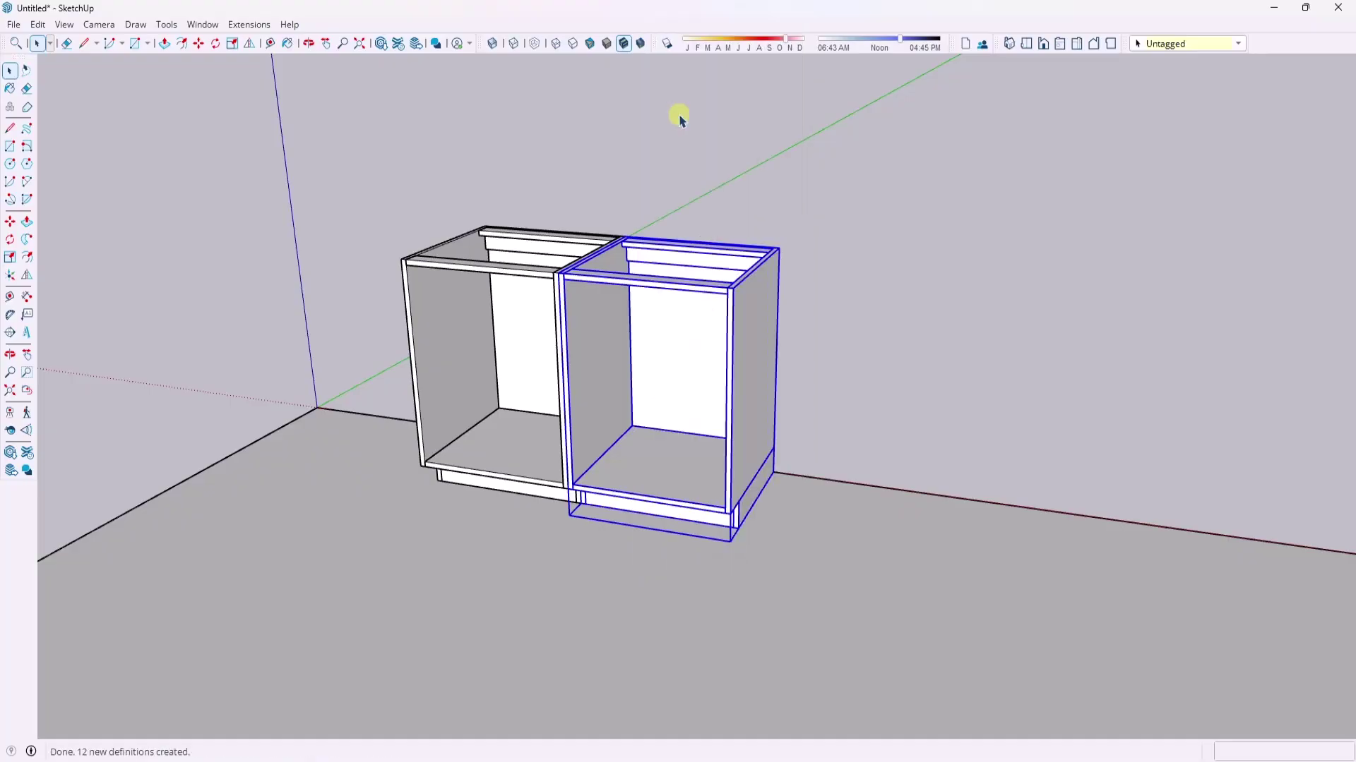
- Try to move the outer side panel and toe kick end inside the copied cabinet component
{"action": "double_click", "coordinate": [741, 376]}
{"action": "key", "text": "m"}
{"action": "left_click", "coordinate": [739, 363]}
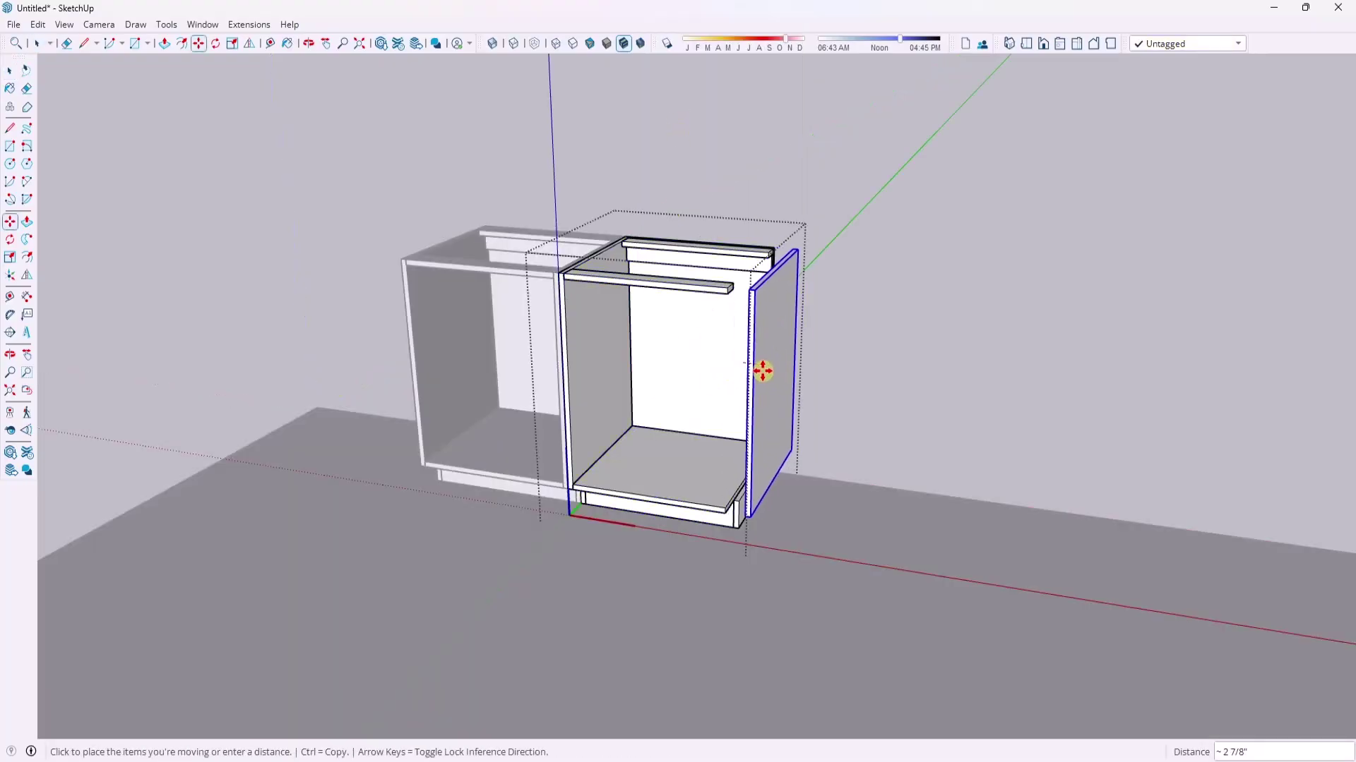
{"action": "key", "text": "Escape"}
{"action": "key", "text": "space"}
{"action": "left_click", "coordinate": [743, 473]}
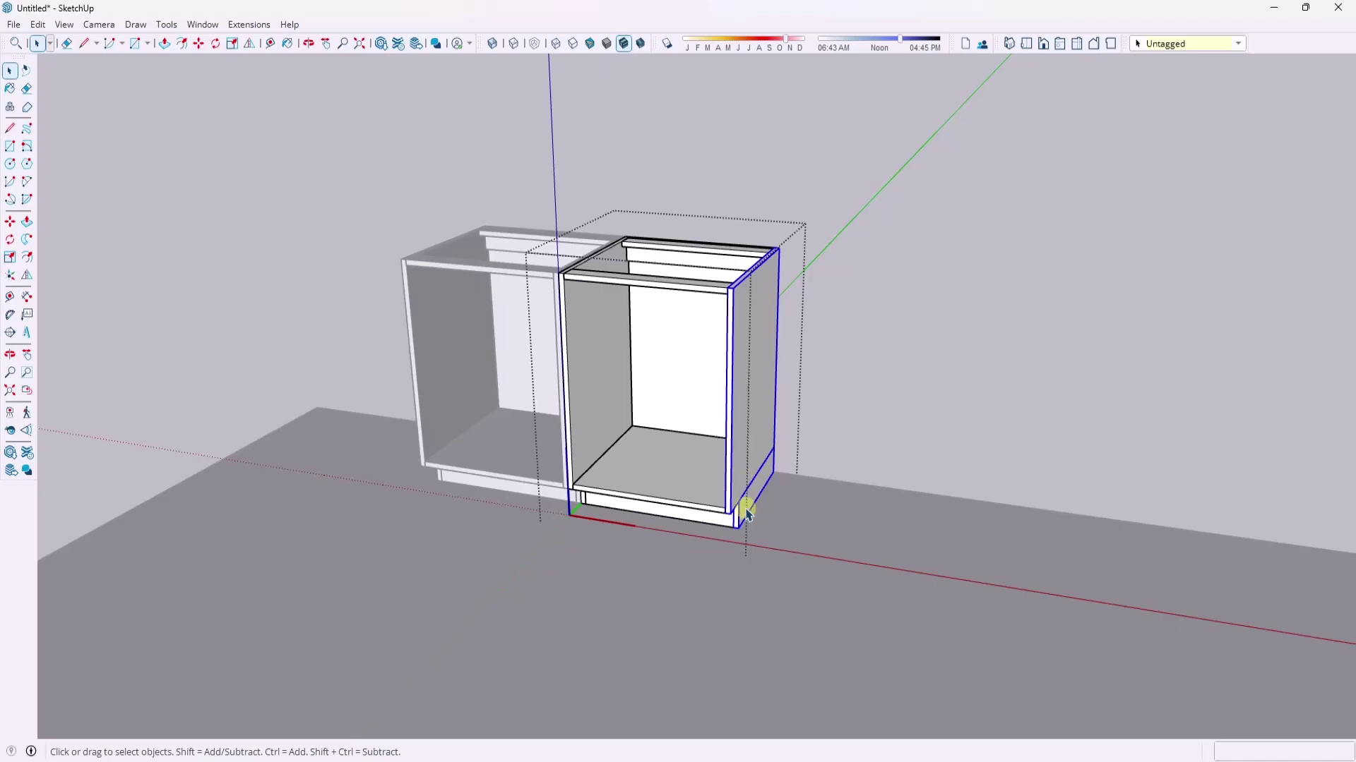
{"action": "key", "text": "m"}
{"action": "left_click", "coordinate": [738, 509]}
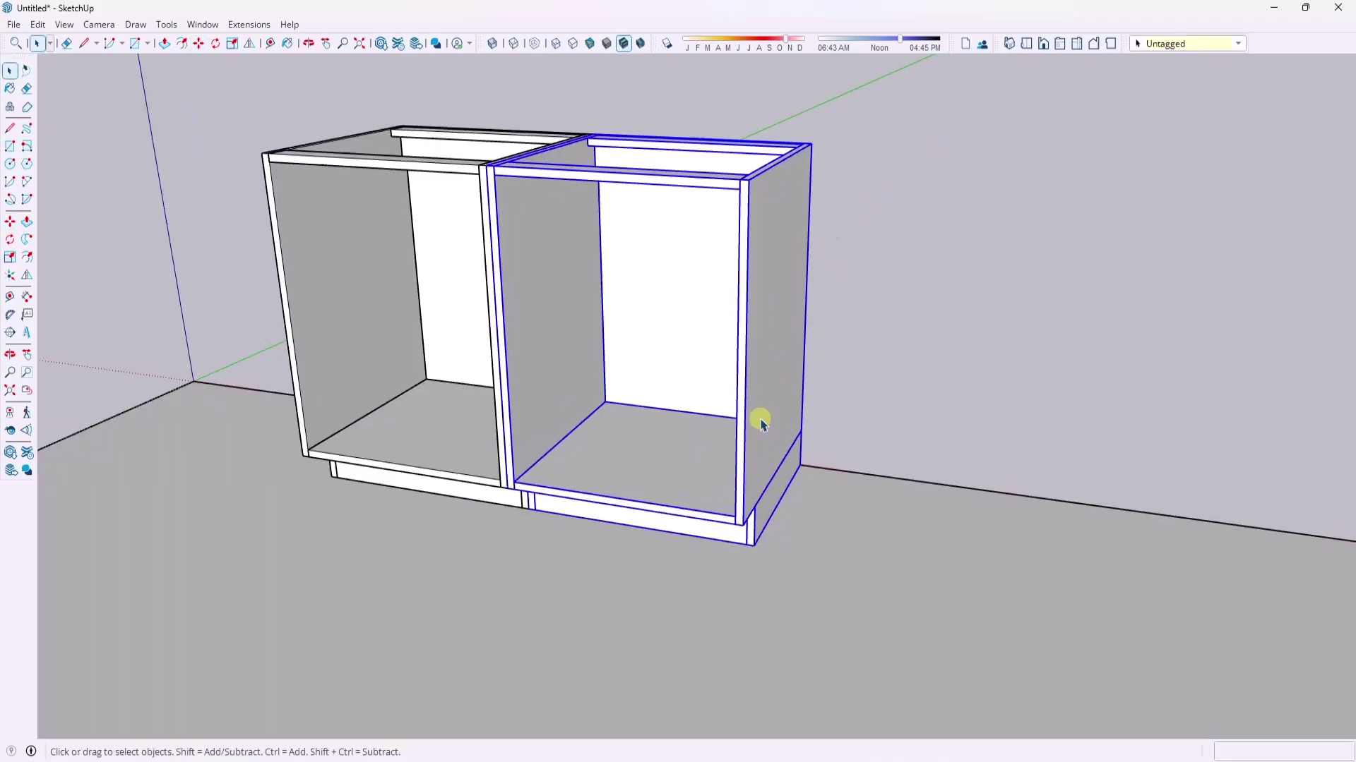
- Try to move the copied cabinet's separated outer side panel and toe kick end inward along the red axis
{"action": "scroll", "coordinate": [763, 424], "scroll_direction": "up", "scroll_amount": 3}
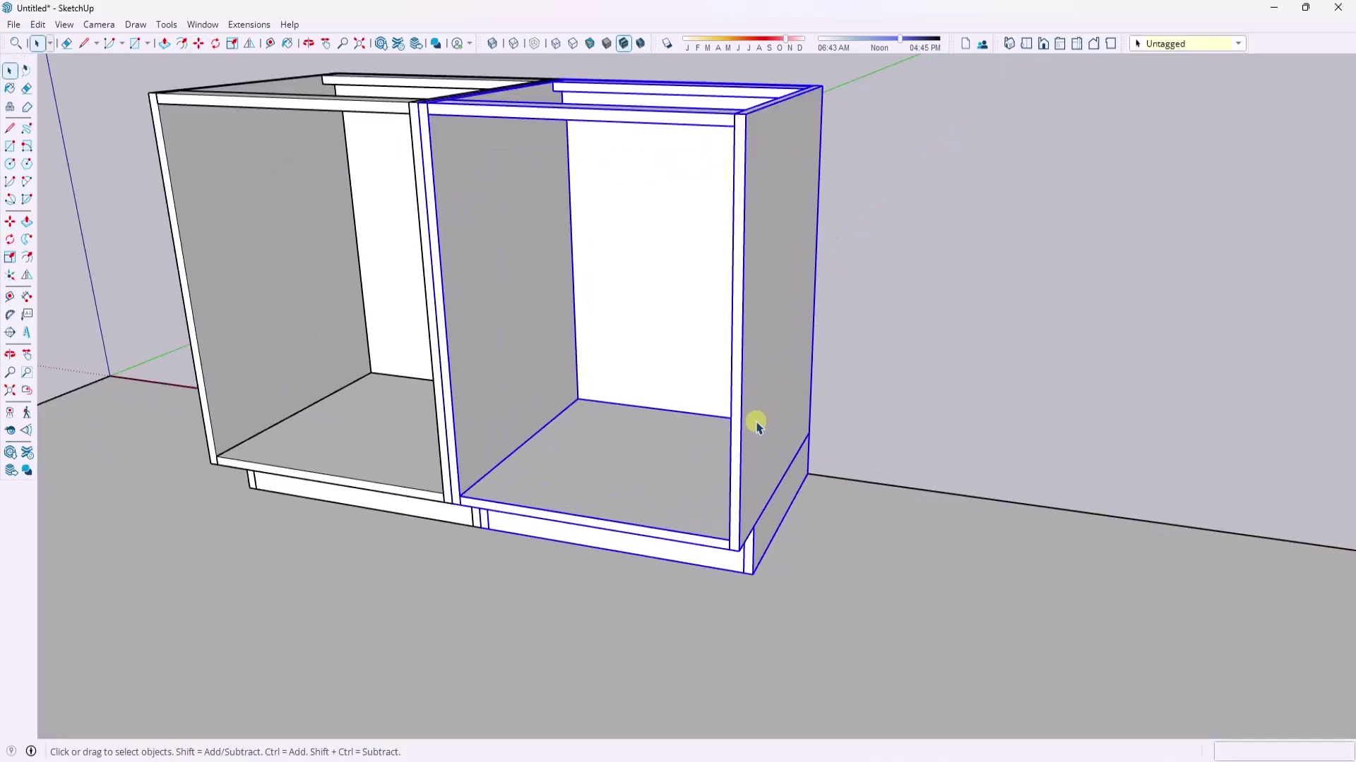
{"action": "scroll", "coordinate": [756, 423], "scroll_direction": "down", "scroll_amount": 3}
{"action": "mouse_move", "coordinate": [747, 417]}
{"action": "middle_mouse_down"}
{"action": "mouse_move", "coordinate": [865, 387]}
{"action": "mouse_move", "coordinate": [729, 384]}
{"action": "mouse_move", "coordinate": [764, 407]}
{"action": "middle_mouse_up"}
{"action": "left_click", "coordinate": [756, 479]}
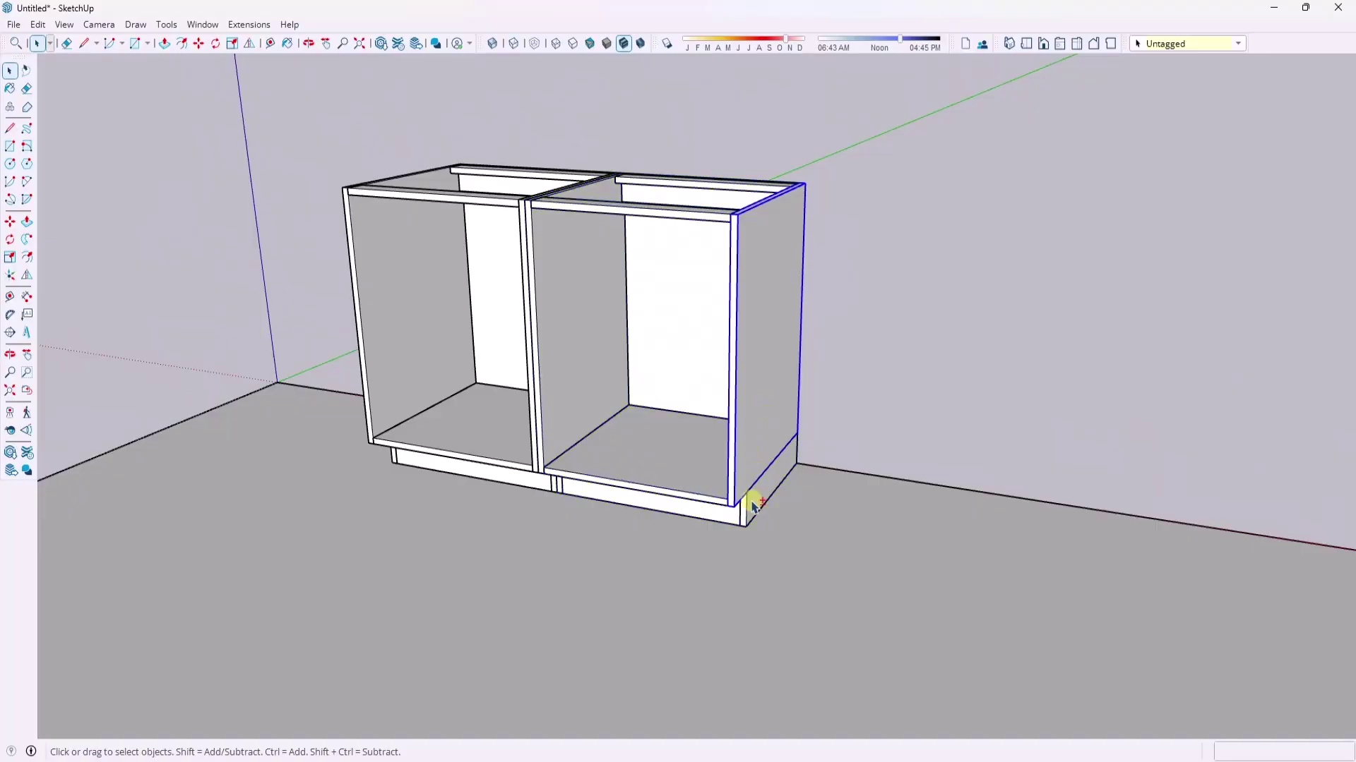
{"action": "key", "text": "m"}
{"action": "left_click", "coordinate": [753, 444]}
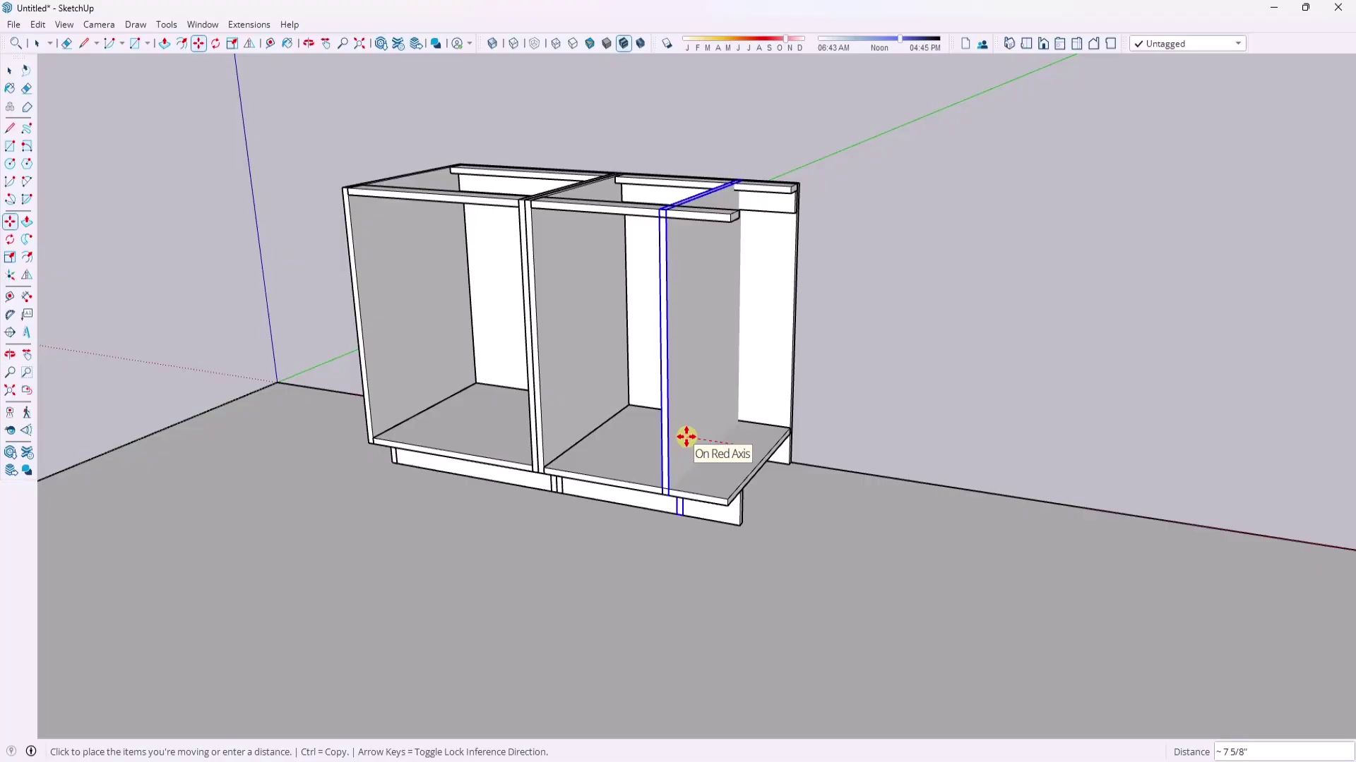
{"action": "key", "text": "space"}
{"action": "scroll", "coordinate": [762, 463], "scroll_direction": "down", "scroll_amount": 3}
{"action": "scroll", "coordinate": [621, 451], "scroll_direction": "up", "scroll_amount": 2}
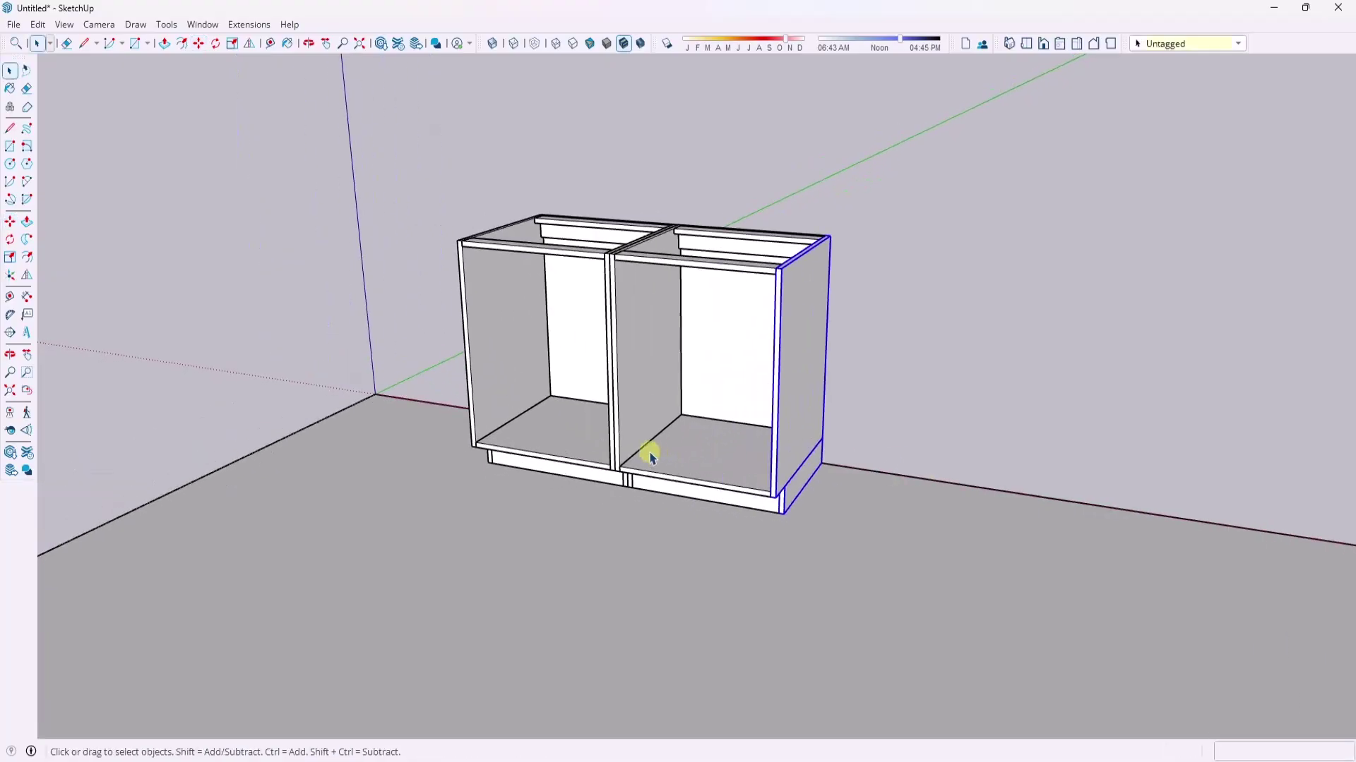
- Draw a rectangle on the floor beside the copied cabinet and extrude it upward into a box
{"action": "scroll", "coordinate": [651, 457], "scroll_direction": "up", "scroll_amount": 3}
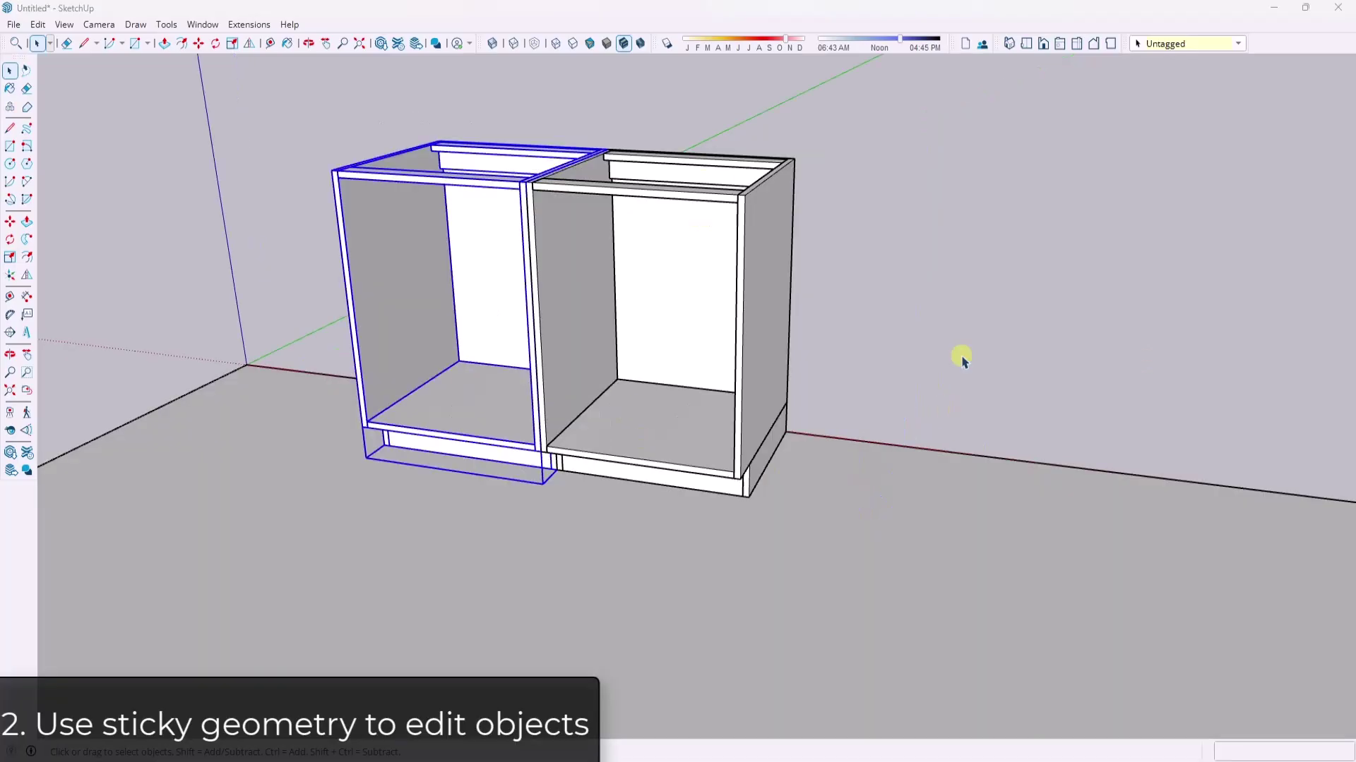
{"action": "middle_click_drag", "start_coordinate": [956, 357], "coordinate": [843, 482]}
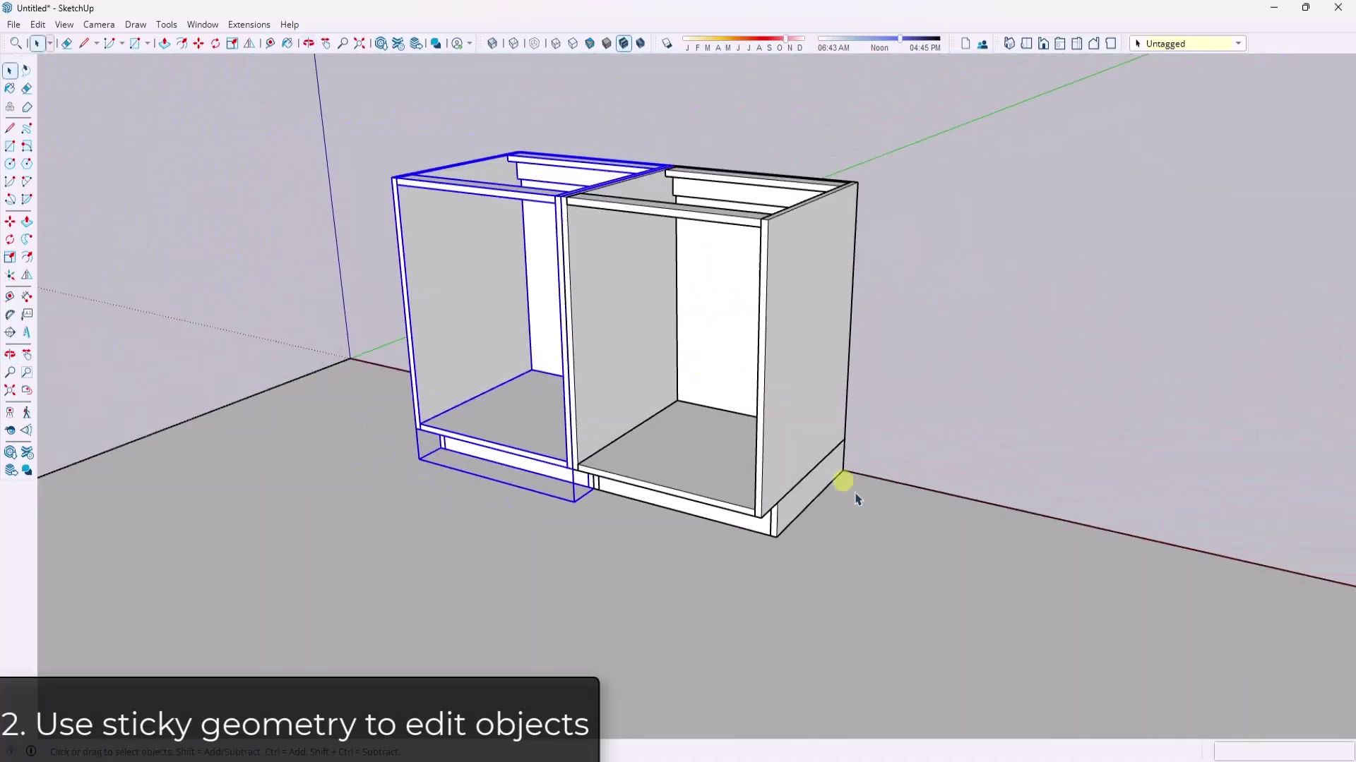
{"action": "scroll", "coordinate": [869, 508], "scroll_direction": "down", "scroll_amount": 2}
{"action": "key", "text": "r"}
{"action": "left_click", "coordinate": [830, 557]}
{"action": "left_click", "coordinate": [944, 547]}
{"action": "key", "text": "space"}
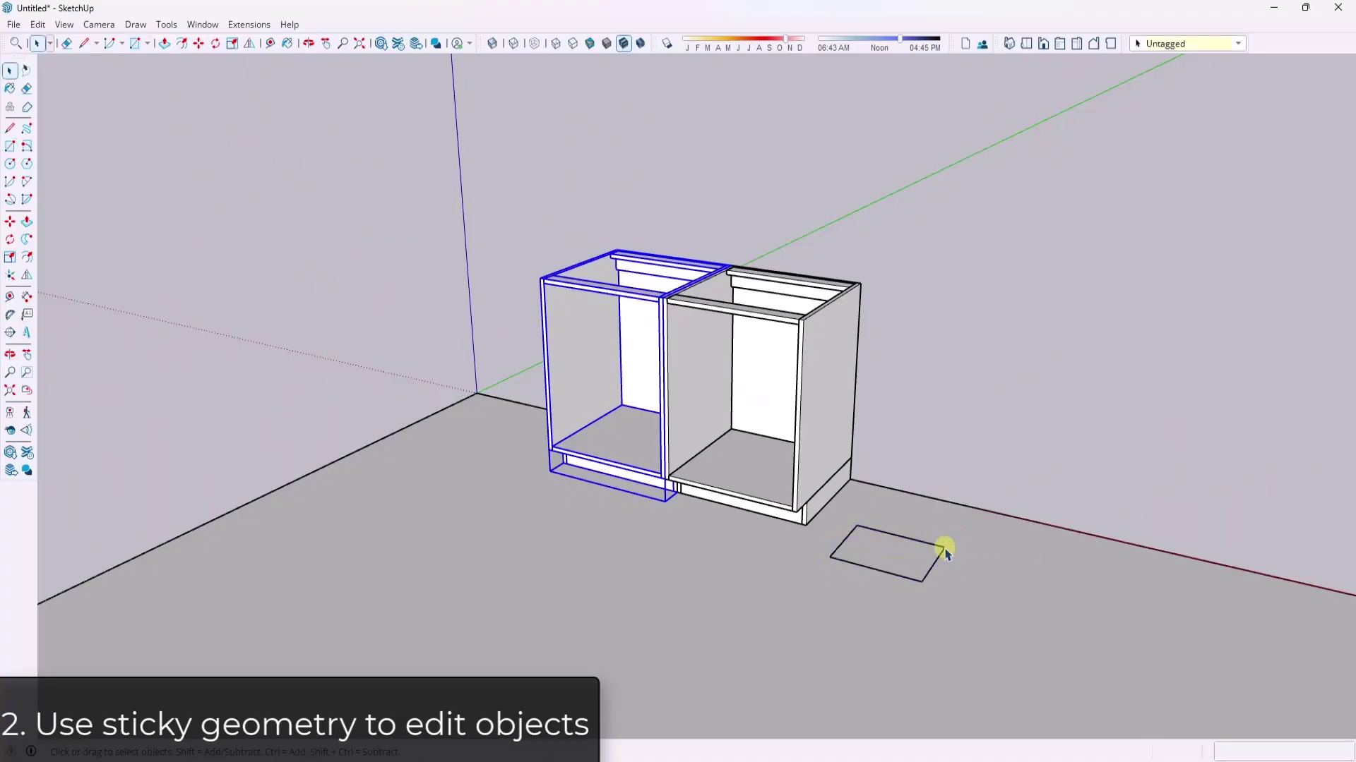
{"action": "key", "text": "p"}
{"action": "left_click", "coordinate": [920, 557]}
{"action": "left_click", "coordinate": [929, 488]}
{"action": "key", "text": "space"}
- Draw a rectangle about 6 15/16 in square on the box's end face and extrude it outward as a smaller block
{"action": "scroll", "coordinate": [936, 539], "scroll_direction": "up", "scroll_amount": 3}
{"action": "key", "text": "r"}
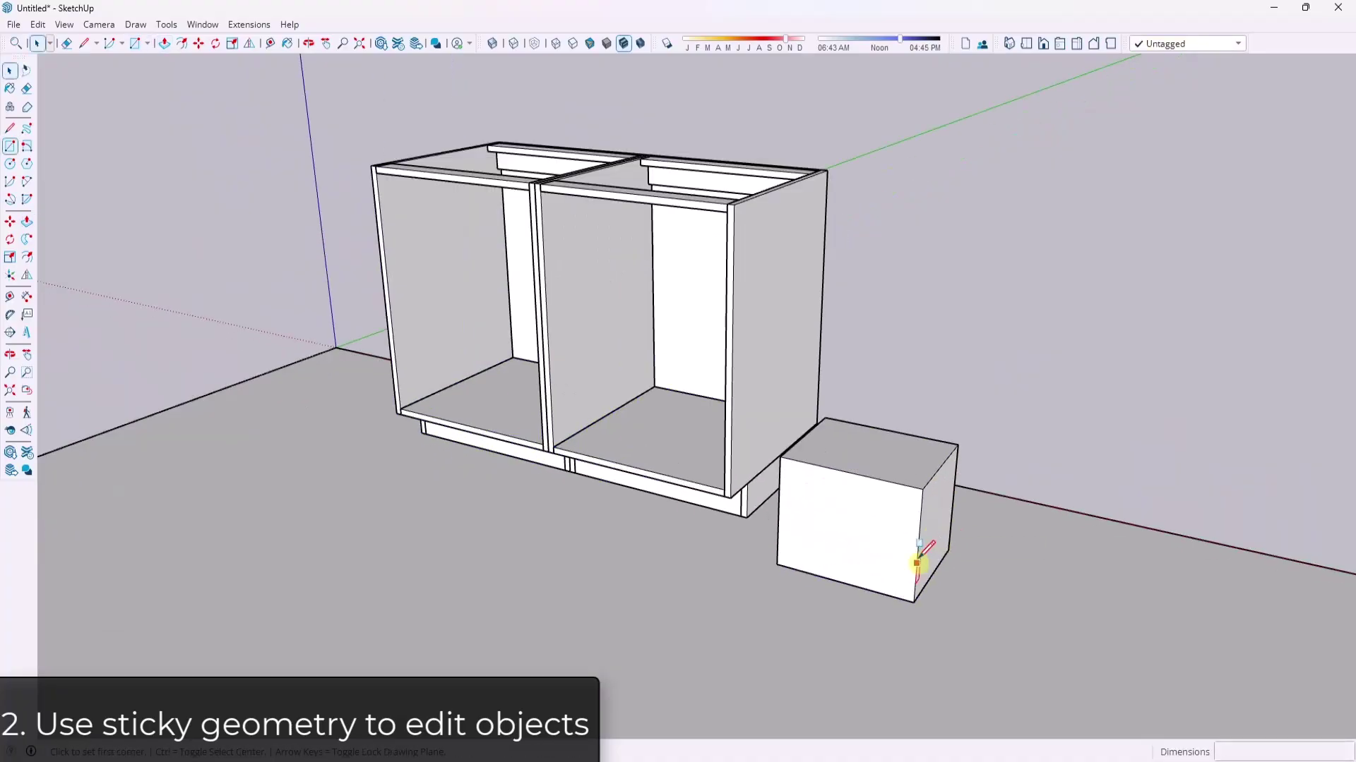
{"action": "left_click", "coordinate": [918, 537]}
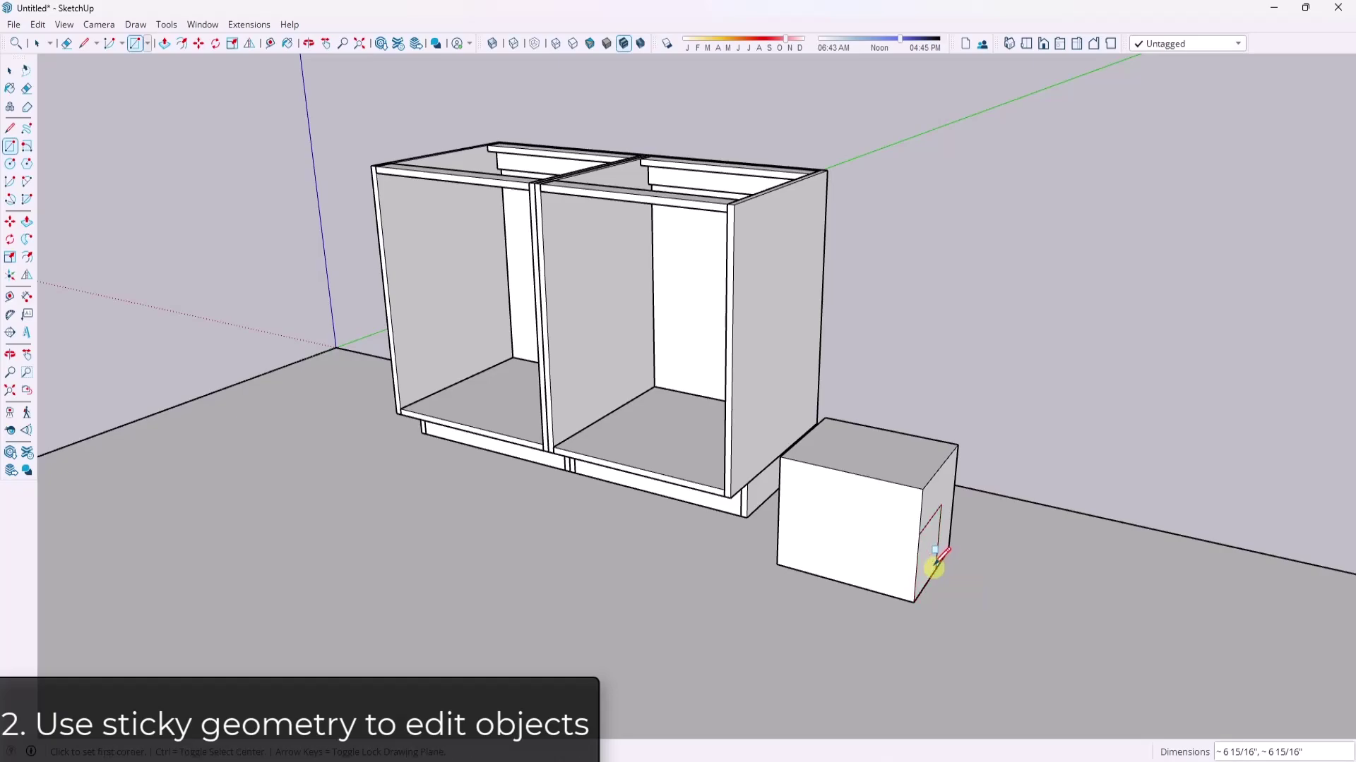
{"action": "left_click", "coordinate": [935, 563]}
{"action": "key", "text": "space"}
{"action": "key", "text": "p"}
{"action": "left_click", "coordinate": [925, 557]}
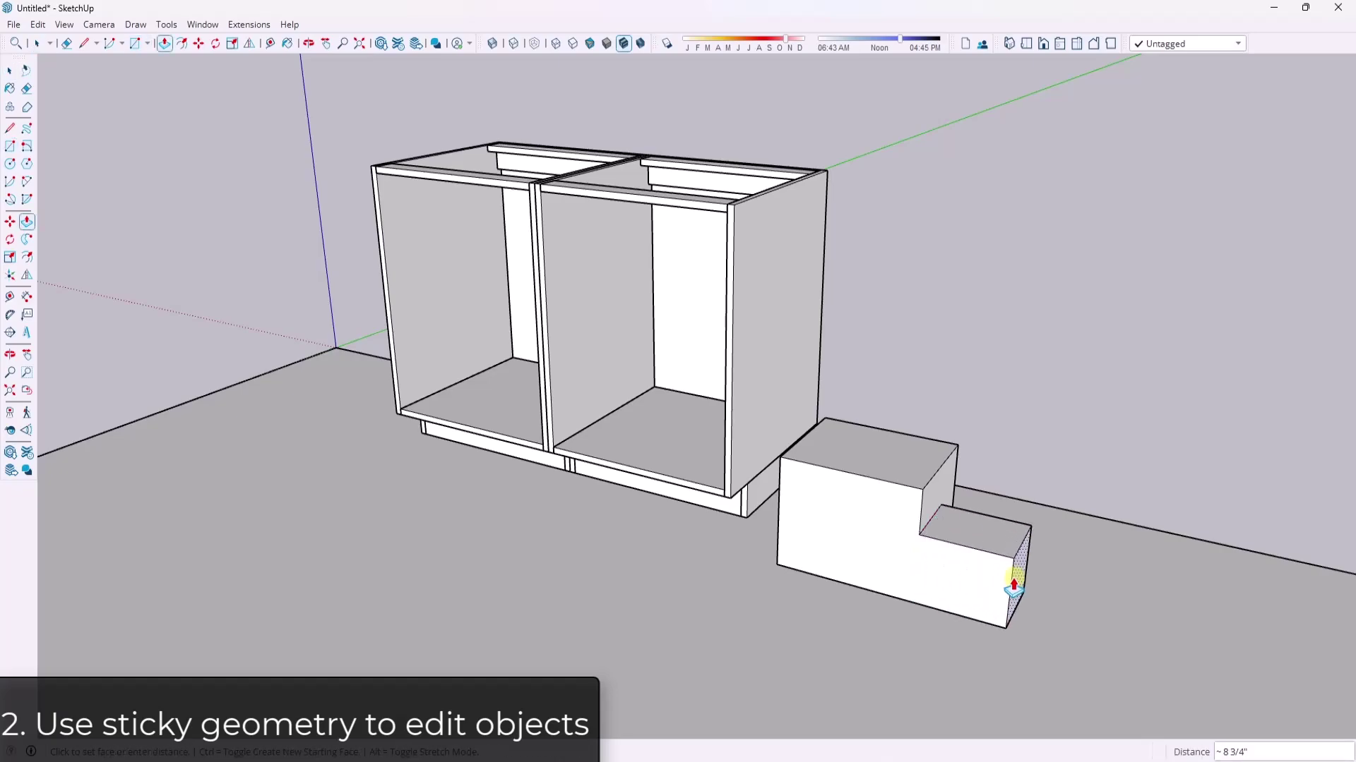
{"action": "left_click", "coordinate": [998, 578]}
- Try to move the smaller block away from the box along the red axis, stretching the connected faces
{"action": "key", "text": "space"}
{"action": "left_click_drag", "start_coordinate": [900, 494], "coordinate": [1022, 646]}
{"action": "key", "text": "m"}
{"action": "left_click", "coordinate": [947, 562]}
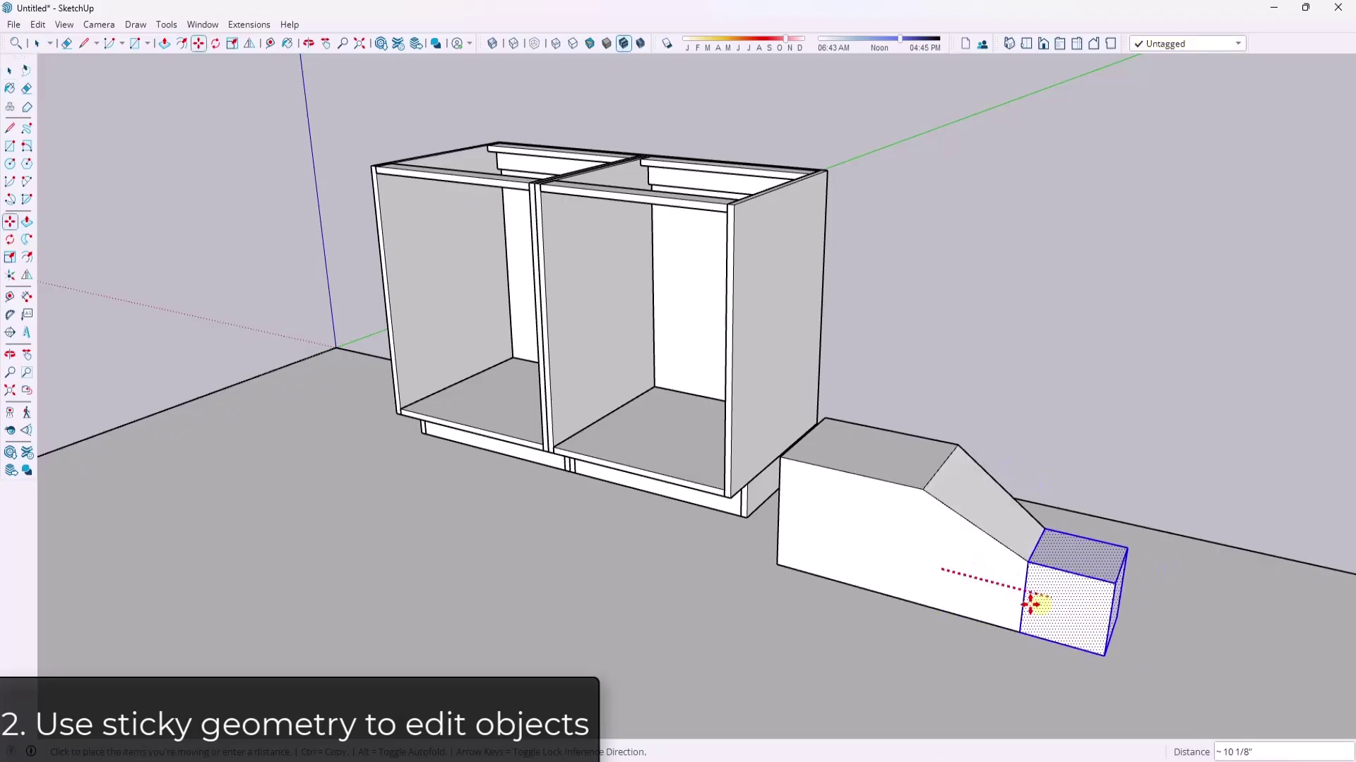
{"action": "left_click", "coordinate": [953, 606]}
{"action": "key", "text": "space"}
- Delete the whole box together with its attached smaller block
{"action": "scroll", "coordinate": [932, 533], "scroll_direction": "up", "scroll_amount": 3}
{"action": "scroll", "coordinate": [917, 521], "scroll_direction": "down", "scroll_amount": 5}
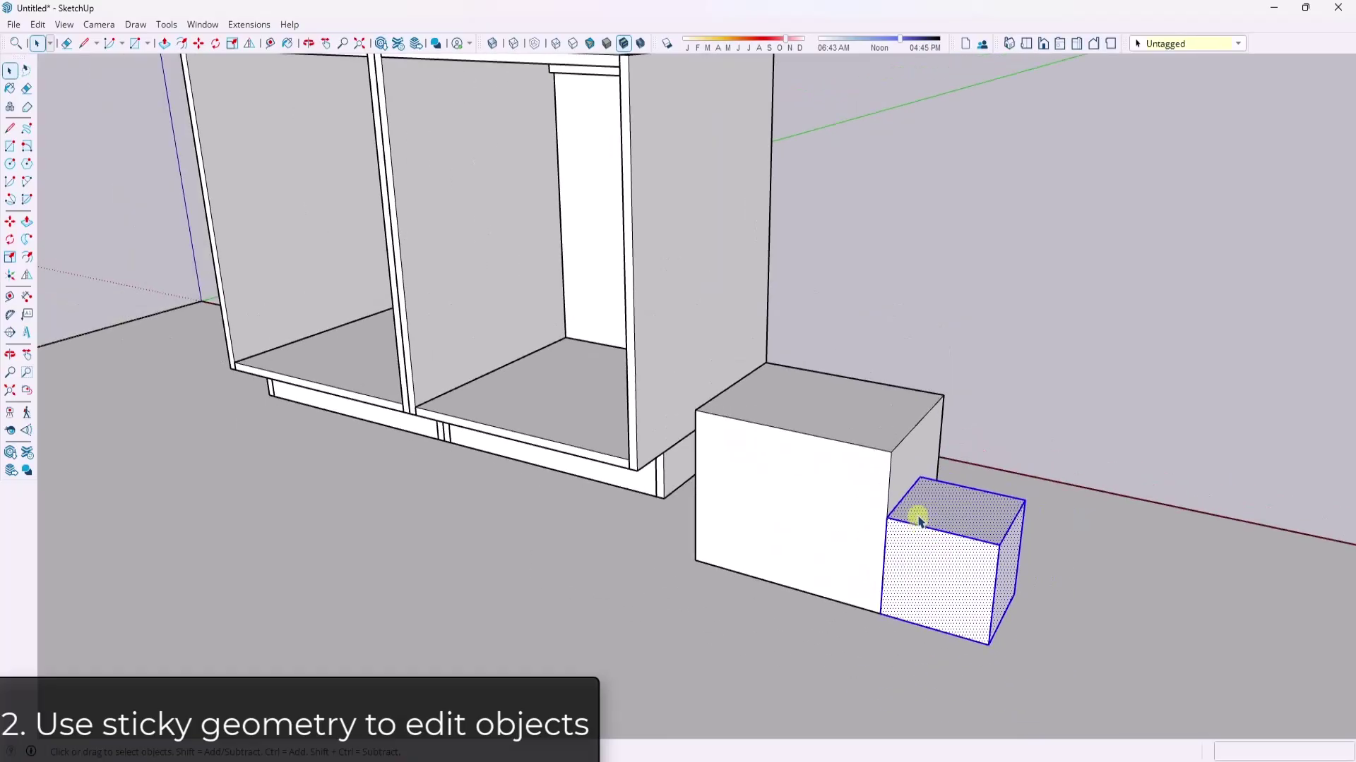
{"action": "scroll", "coordinate": [882, 505], "scroll_direction": "up", "scroll_amount": 1}
{"action": "left_click", "coordinate": [882, 505]}
{"action": "triple_click", "coordinate": [882, 505]}
{"action": "key", "text": "Delete"}
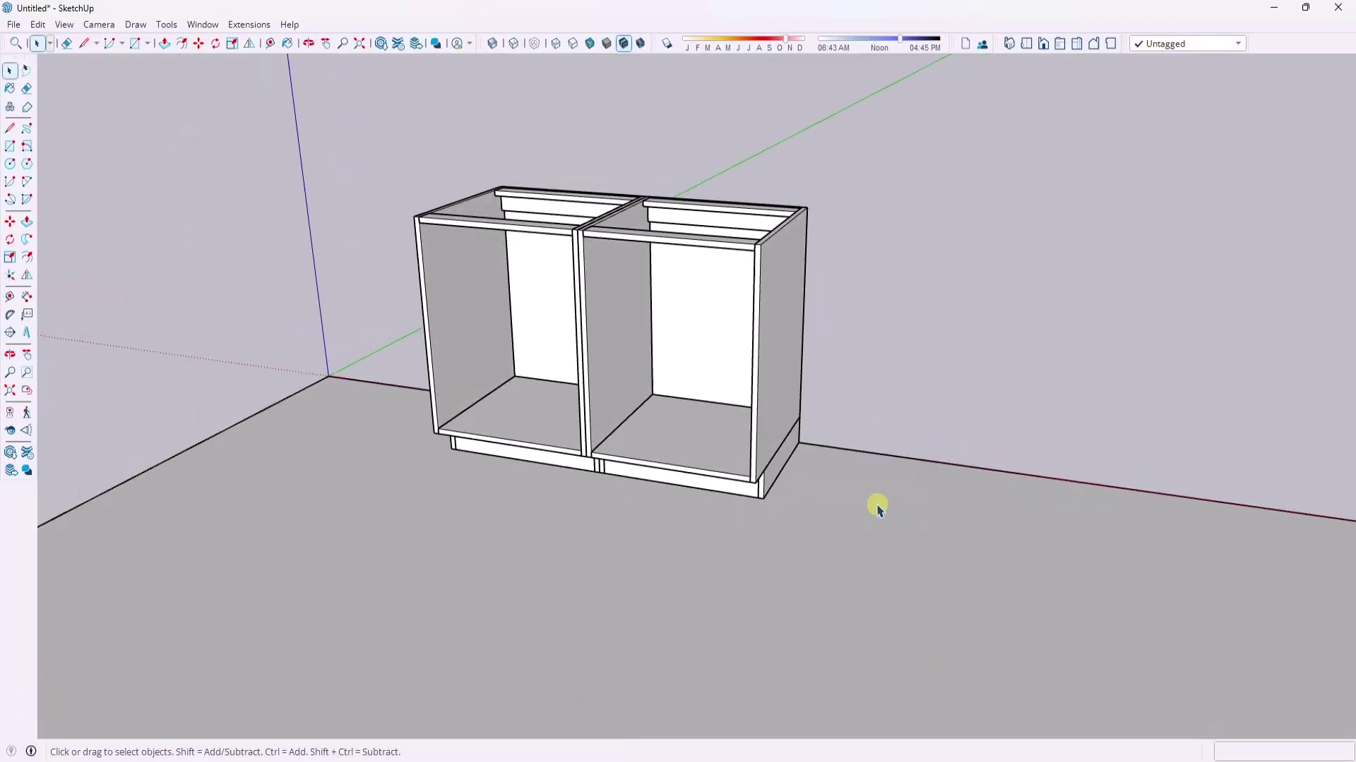
- Select the sides, bottom, back, toe kick and top rails of the copied cabinet and combine them into one object
{"action": "scroll", "coordinate": [729, 365], "scroll_direction": "up", "scroll_amount": 2}
{"action": "middle_click_drag", "start_coordinate": [729, 365], "coordinate": [864, 449]}
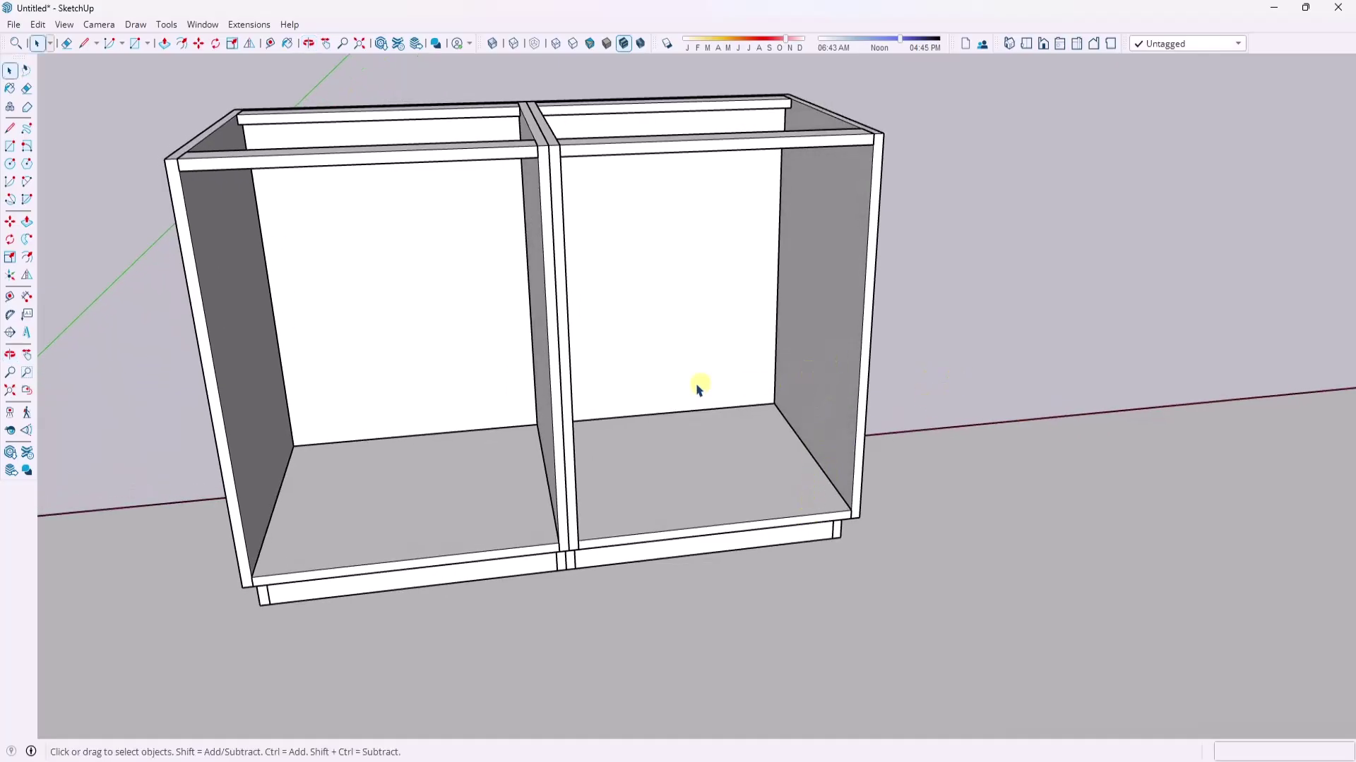
{"action": "middle_click_drag", "start_coordinate": [697, 388], "coordinate": [565, 403]}
{"action": "left_click", "coordinate": [566, 406]}
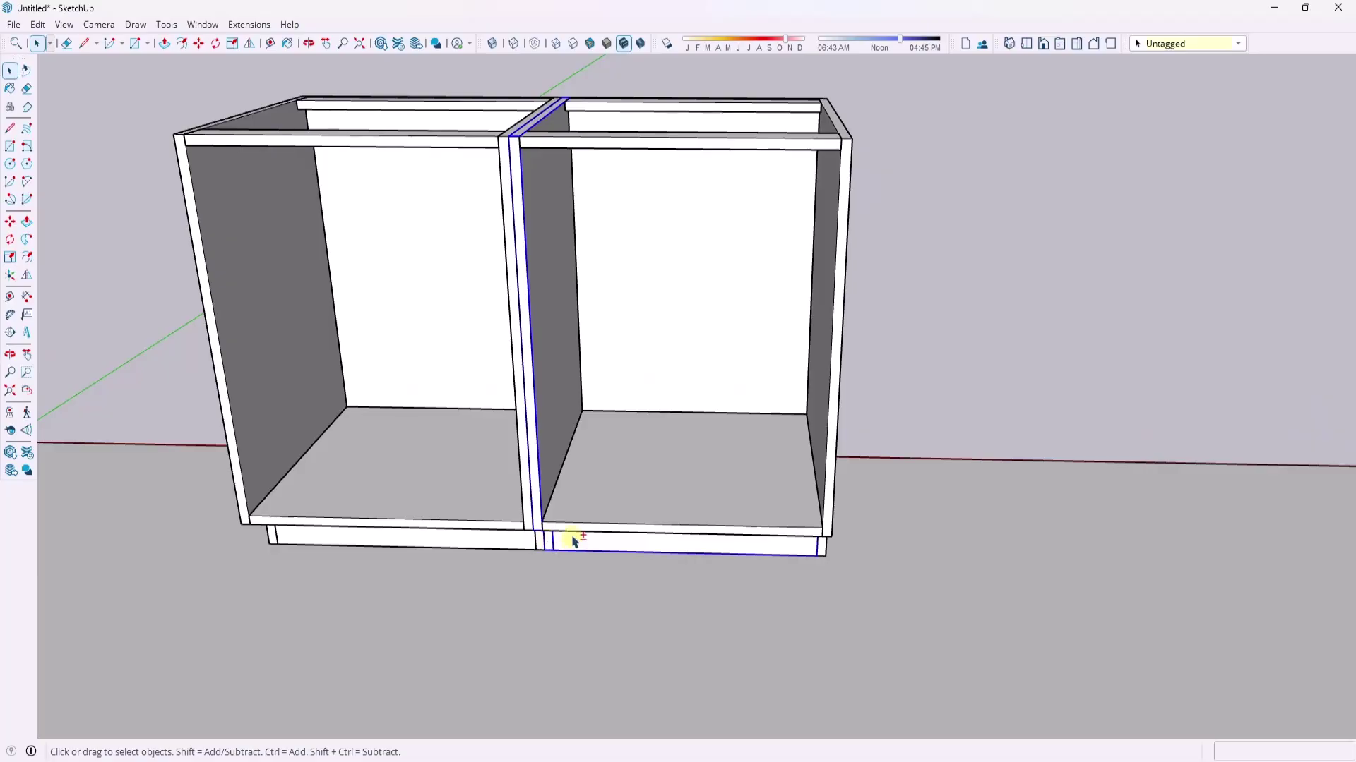
{"action": "left_click", "coordinate": [720, 508], "text": "shift"}
{"action": "left_click", "coordinate": [823, 470], "text": "shift"}
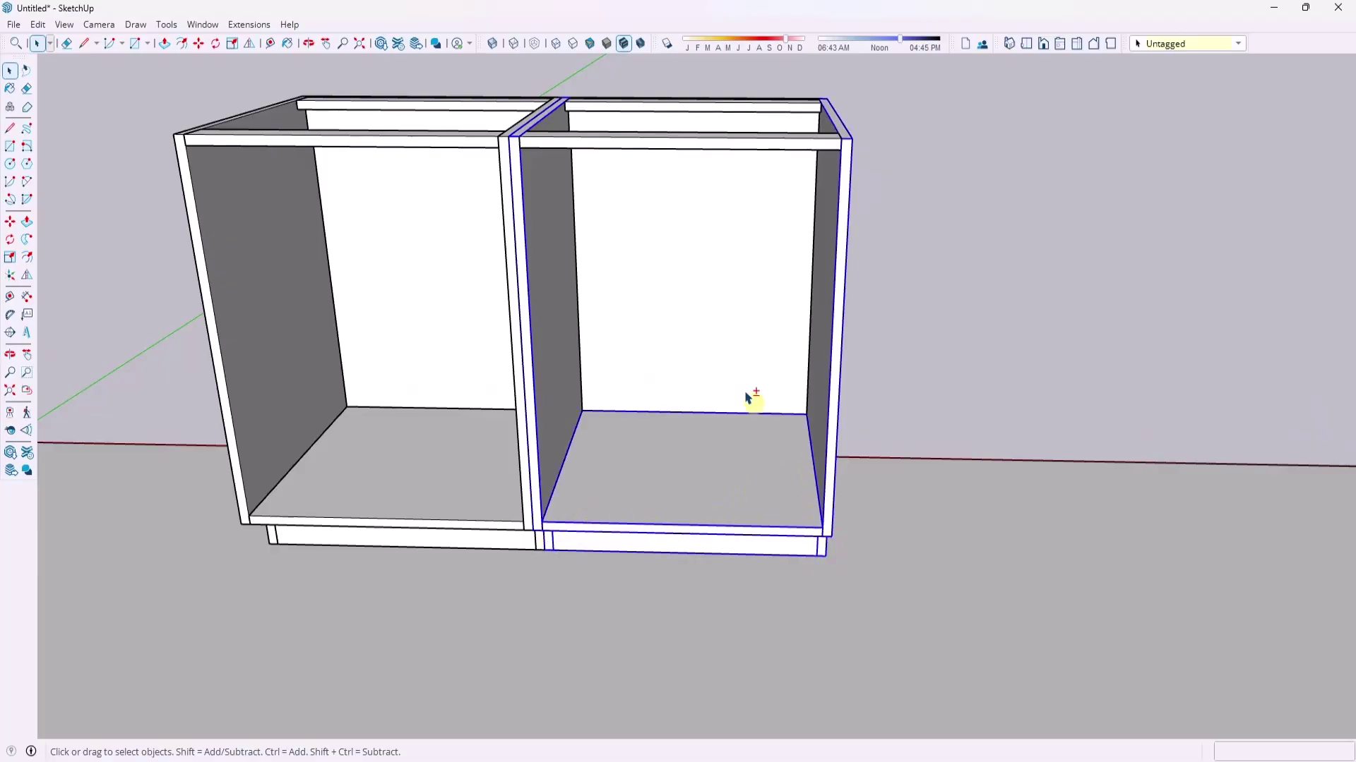
{"action": "left_click", "coordinate": [677, 195], "text": "shift"}
{"action": "left_click", "coordinate": [630, 109], "text": "shift"}
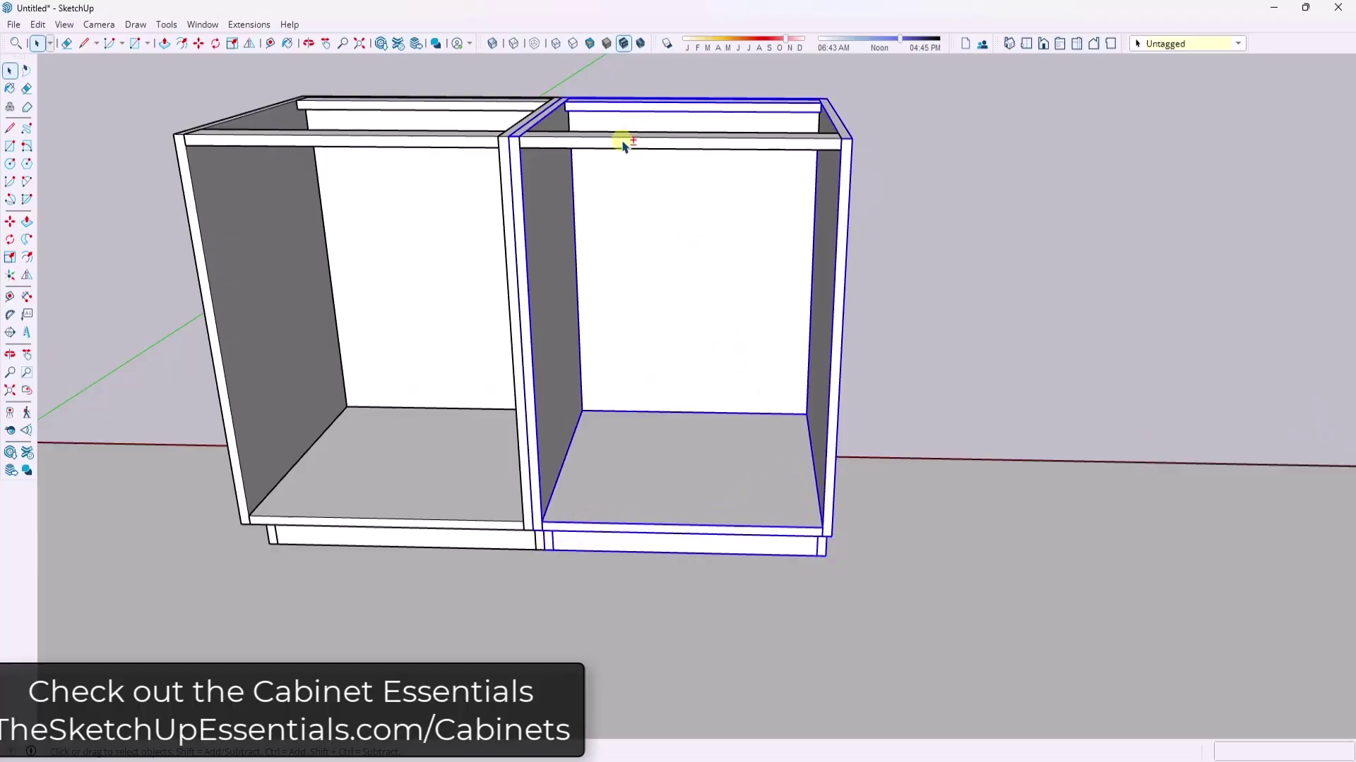
{"action": "left_click", "coordinate": [623, 144], "text": "shift"}
{"action": "middle_click_drag", "start_coordinate": [826, 309], "coordinate": [637, 381]}
{"action": "scroll", "coordinate": [621, 367], "scroll_direction": "down", "scroll_amount": 3}
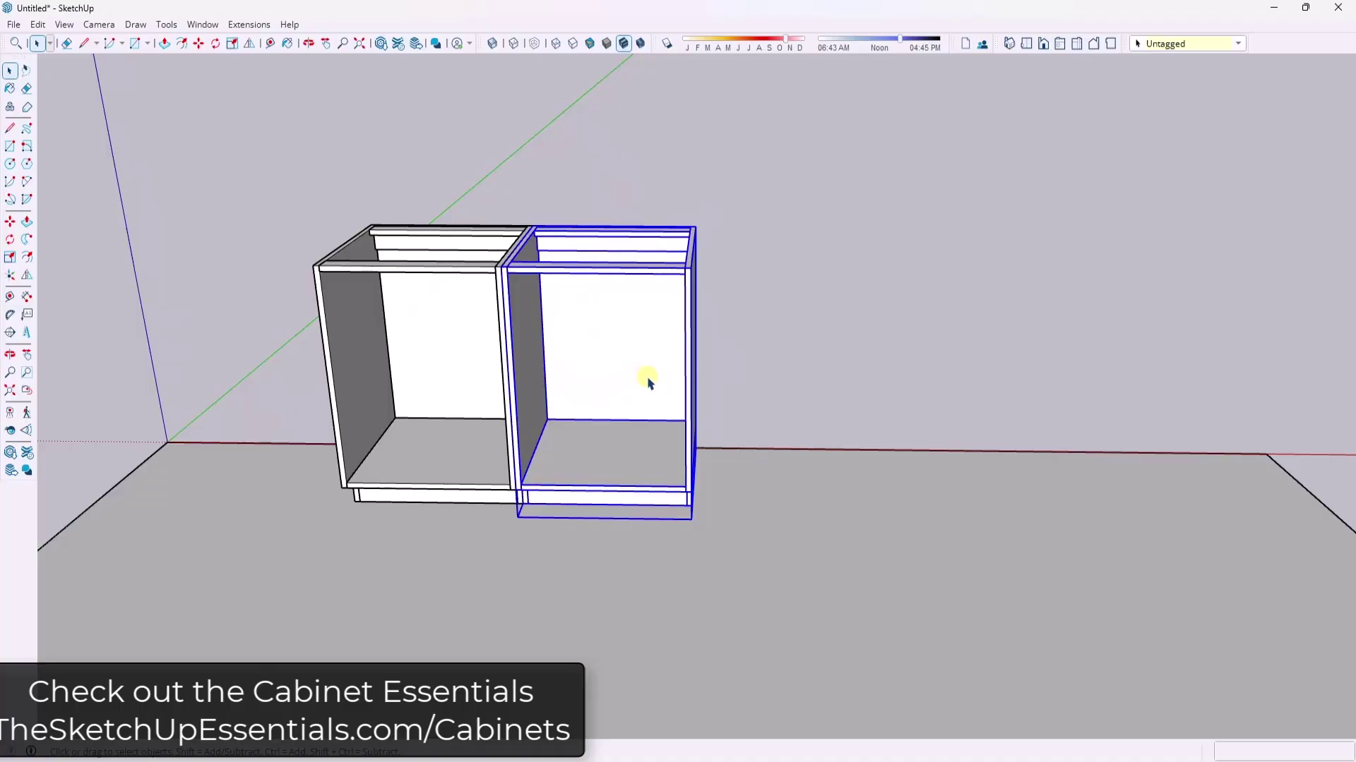
{"action": "middle_click_drag", "start_coordinate": [651, 385], "coordinate": [621, 354]}
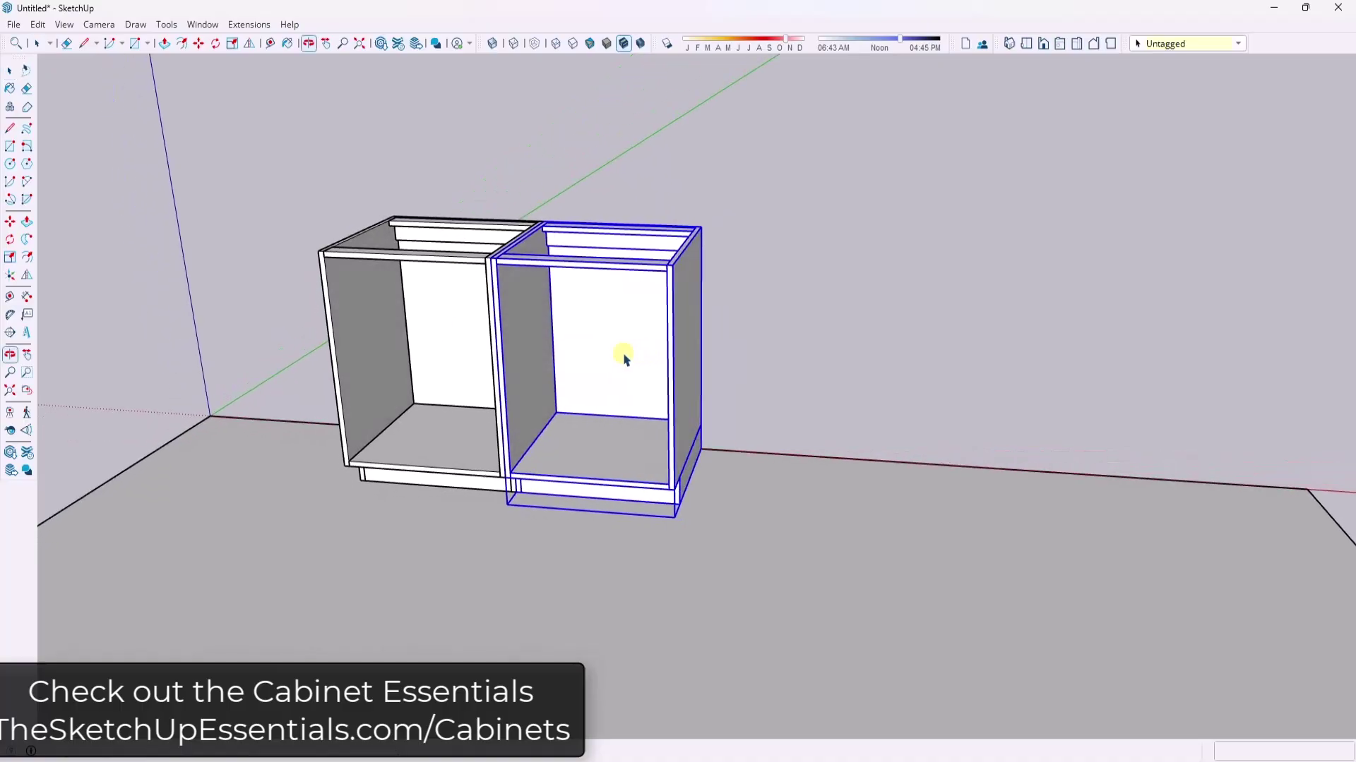
- Open the copied cabinet for editing, select its side panel, top rails and toe kick one at a time, and leave it
{"action": "scroll", "coordinate": [709, 351], "scroll_direction": "up", "scroll_amount": 3}
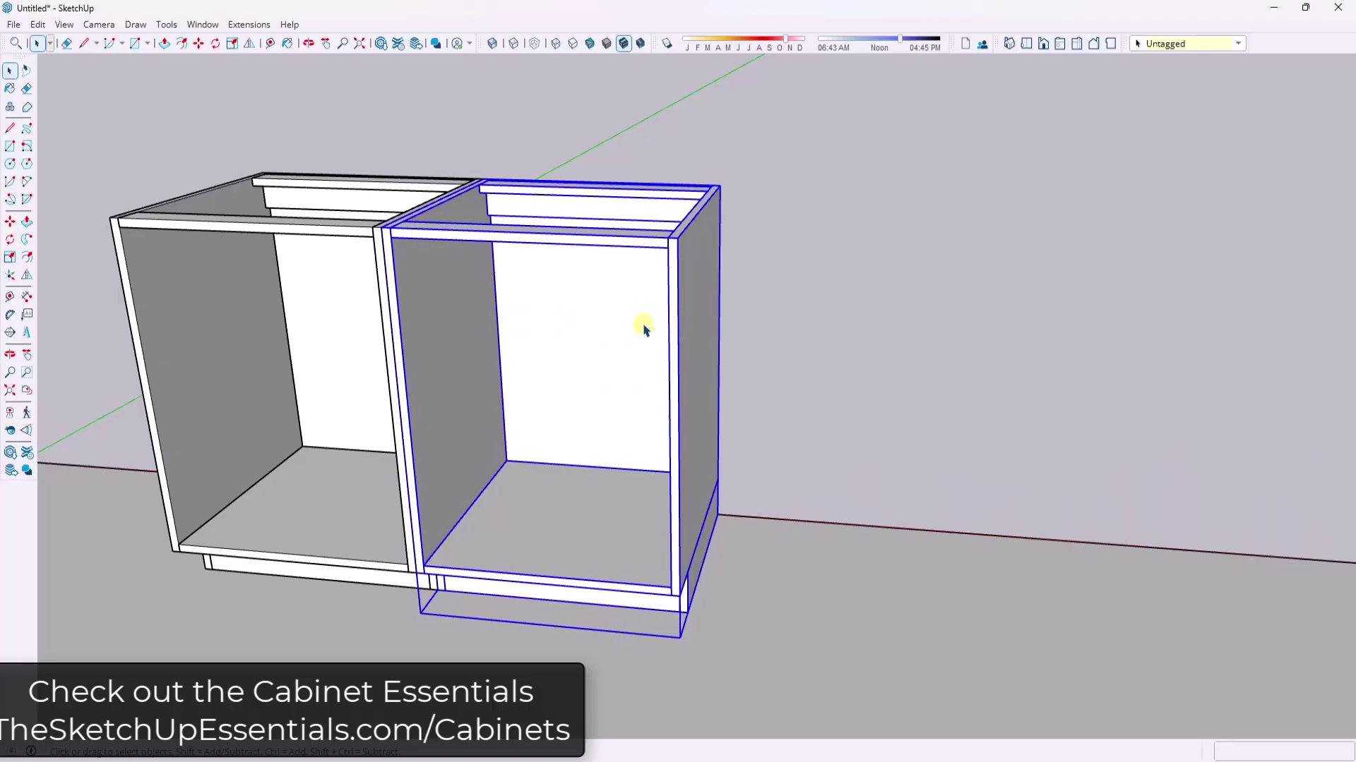
{"action": "middle_click_drag", "start_coordinate": [657, 353], "coordinate": [605, 367]}
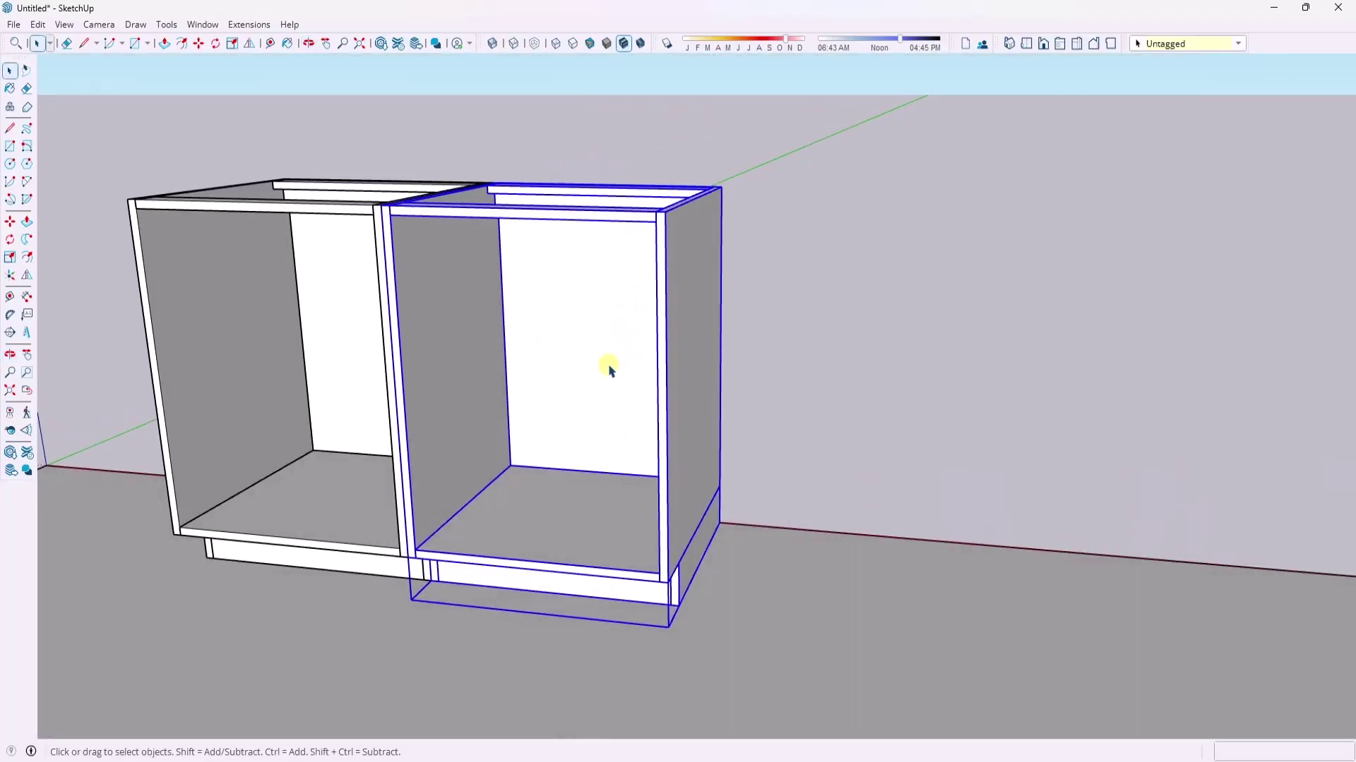
{"action": "double_click", "coordinate": [609, 367]}
{"action": "left_click", "coordinate": [669, 423]}
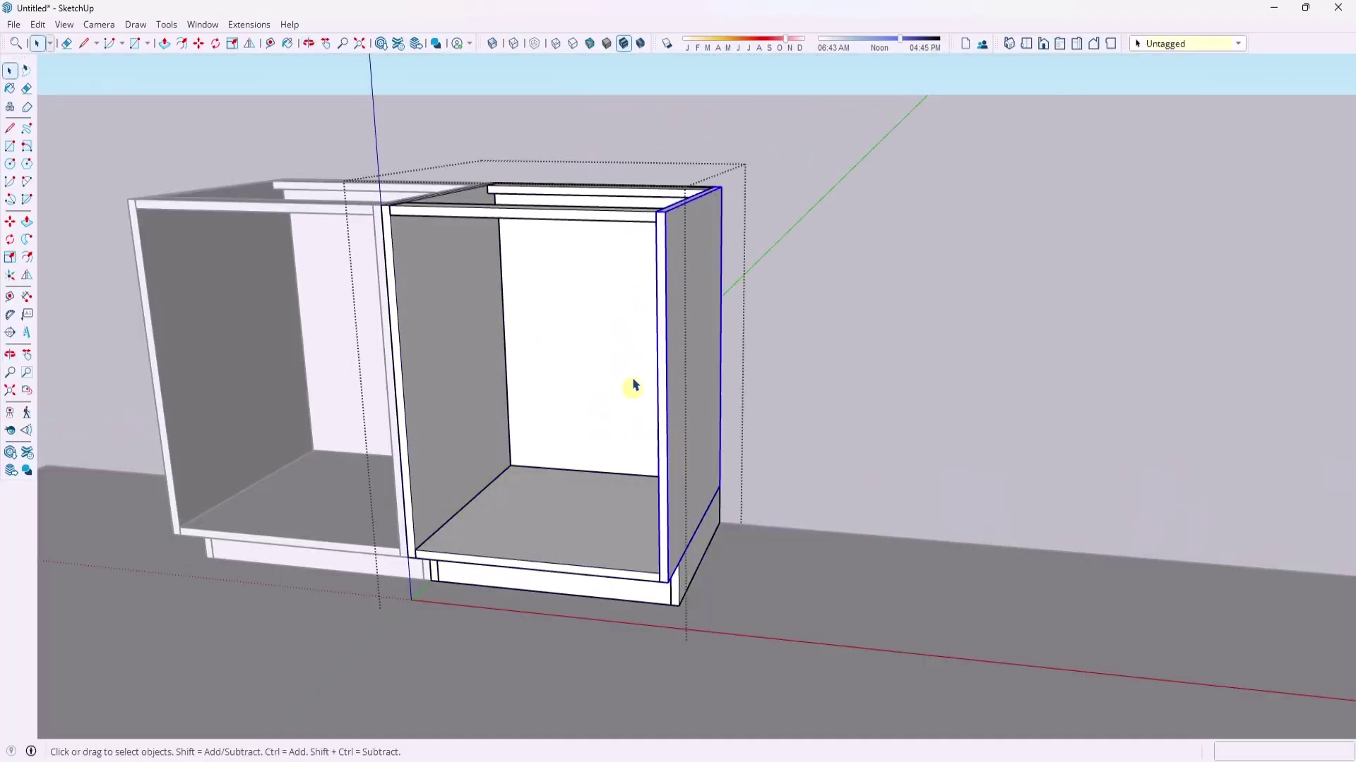
{"action": "left_click", "coordinate": [604, 219]}
{"action": "left_click", "coordinate": [607, 191]}
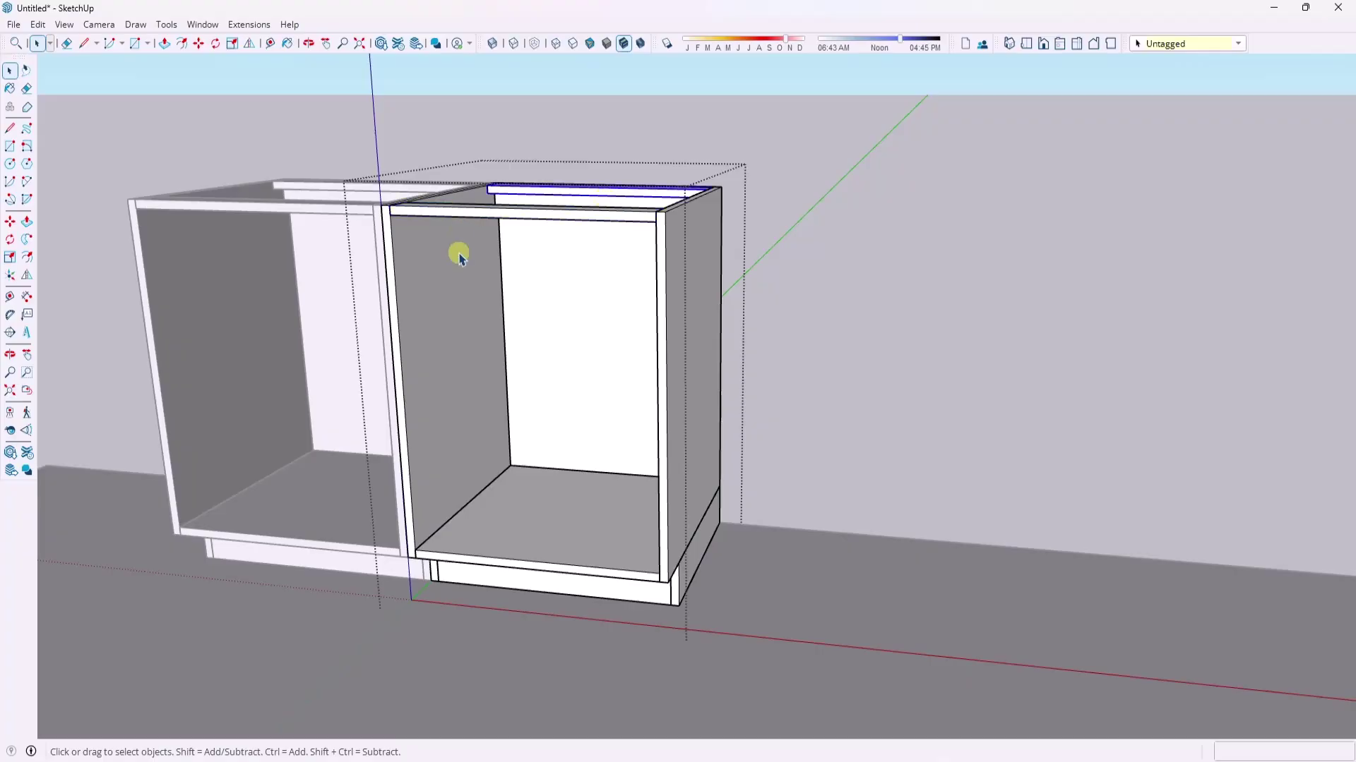
{"action": "left_click", "coordinate": [516, 580]}
{"action": "middle_click_drag", "start_coordinate": [563, 574], "coordinate": [563, 639]}
{"action": "scroll", "coordinate": [735, 493], "scroll_direction": "down", "scroll_amount": 3}
{"action": "scroll", "coordinate": [764, 500], "scroll_direction": "down", "scroll_amount": 1}
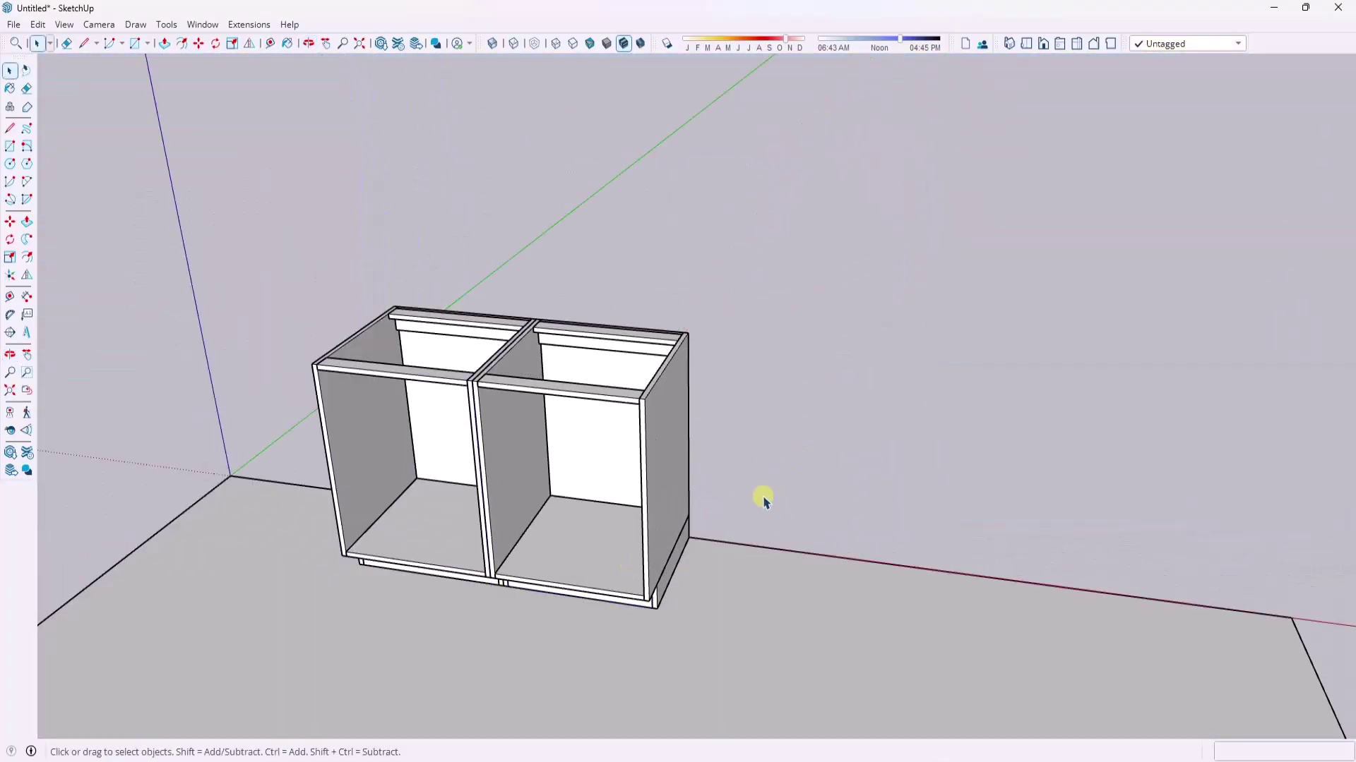
{"action": "scroll", "coordinate": [741, 500], "scroll_direction": "down", "scroll_amount": 2}
- Inside the copied cabinet, select the top rails, bottom, back and toe kick together and explode them into loose geometry
{"action": "left_click", "coordinate": [633, 465]}
{"action": "double_click", "coordinate": [631, 459]}
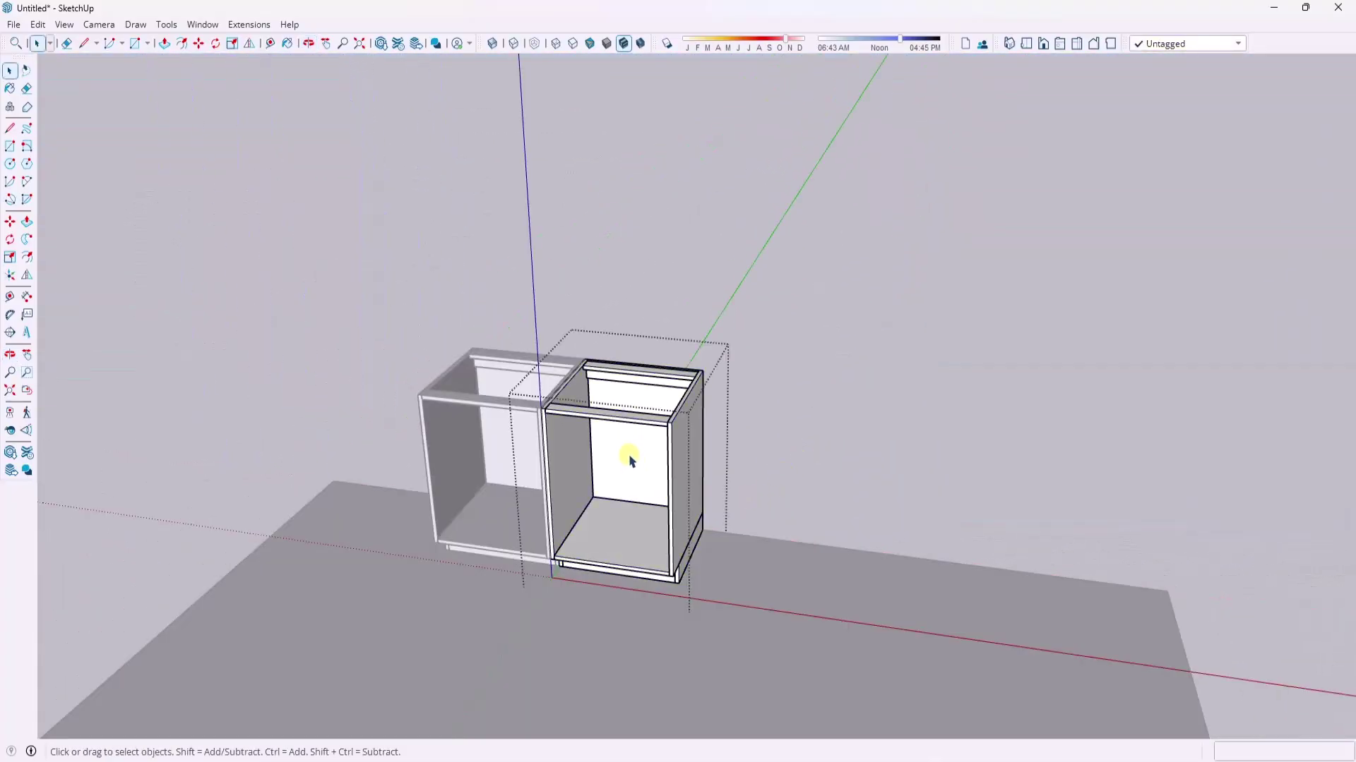
{"action": "left_click", "coordinate": [658, 418]}
{"action": "scroll", "coordinate": [670, 385], "scroll_direction": "up", "scroll_amount": 2}
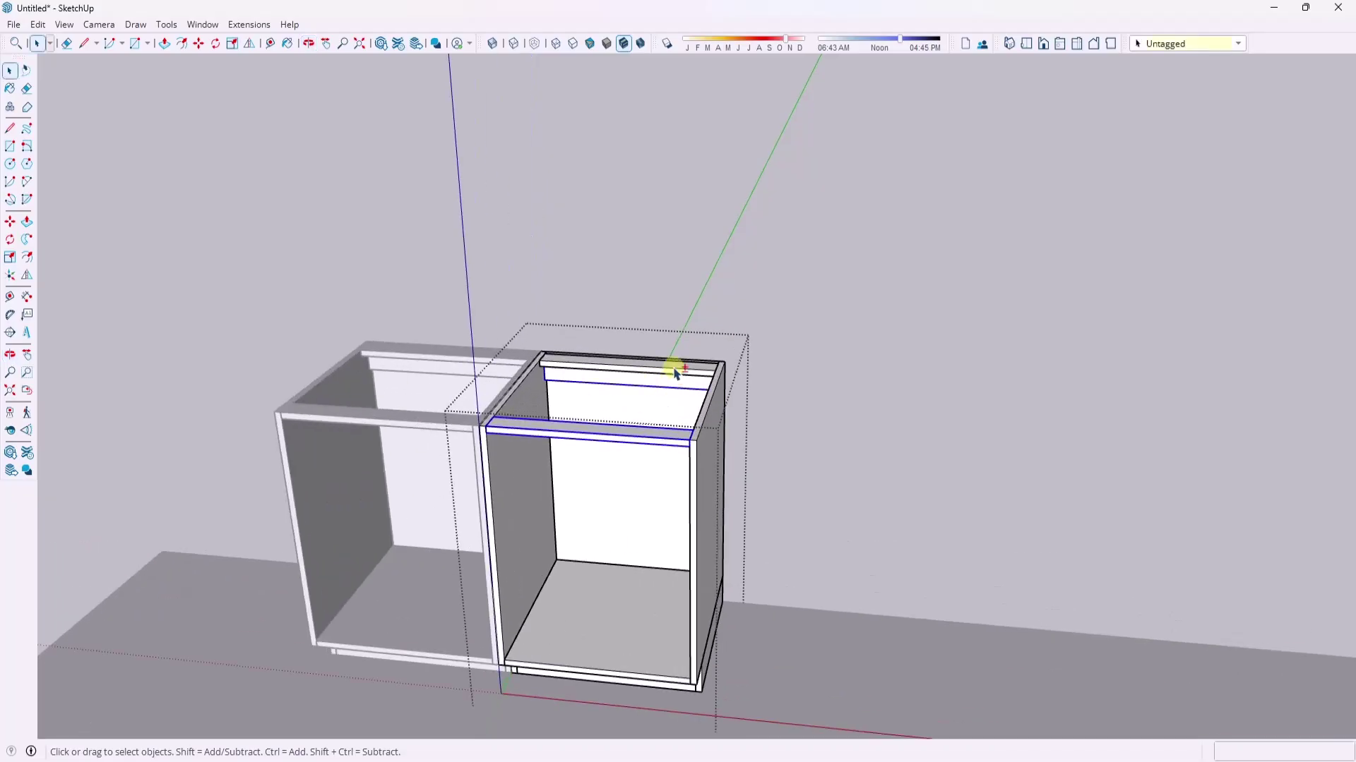
{"action": "left_click", "coordinate": [674, 372], "text": "shift"}
{"action": "middle_click_drag", "start_coordinate": [675, 381], "coordinate": [697, 363]}
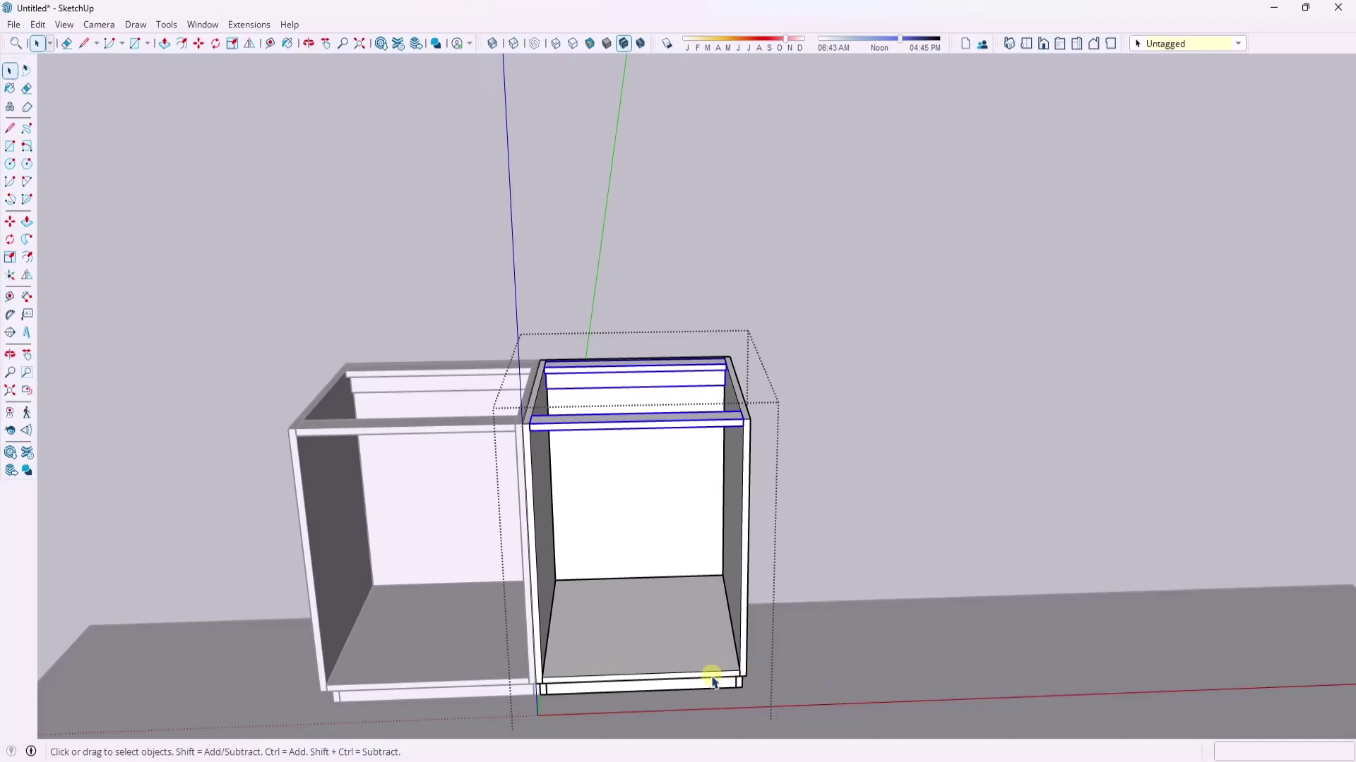
{"action": "left_click", "coordinate": [682, 648], "text": "shift"}
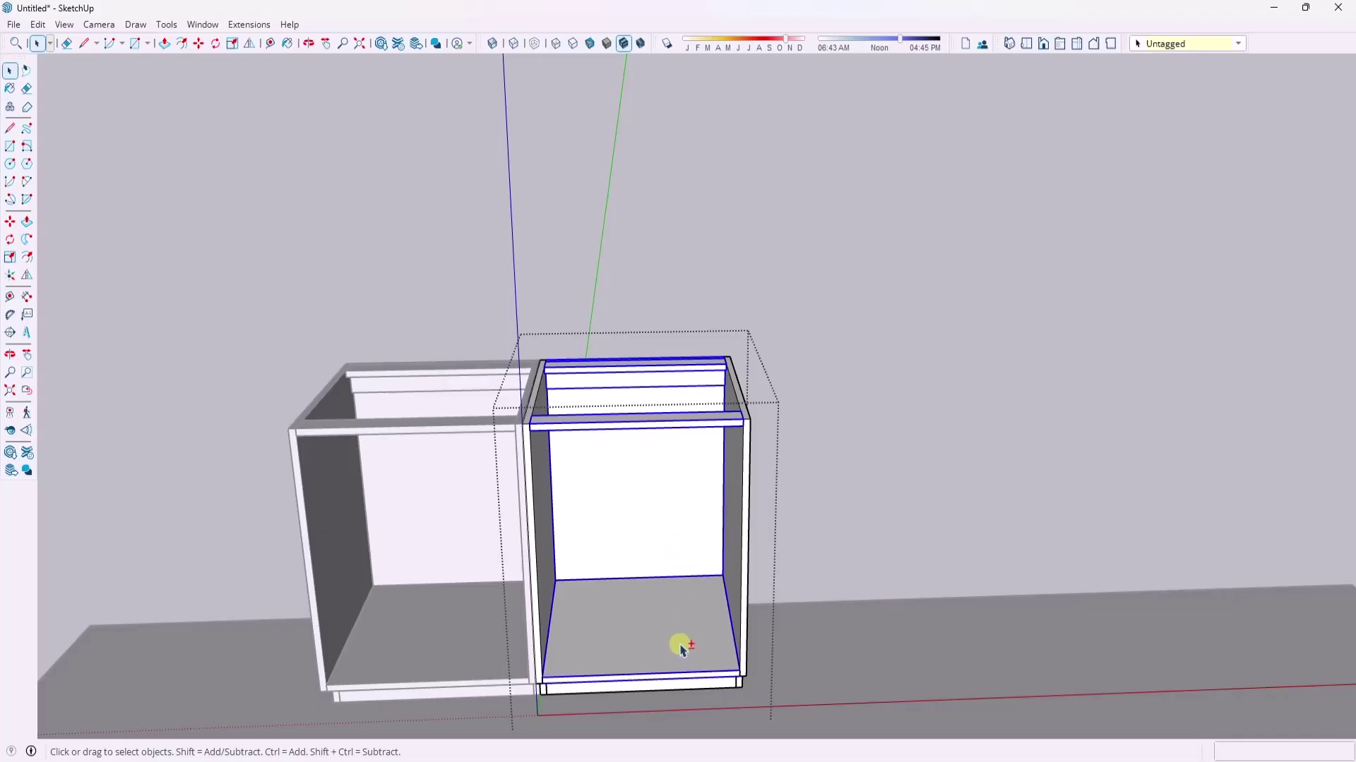
{"action": "middle_click_drag", "start_coordinate": [867, 629], "coordinate": [641, 628]}
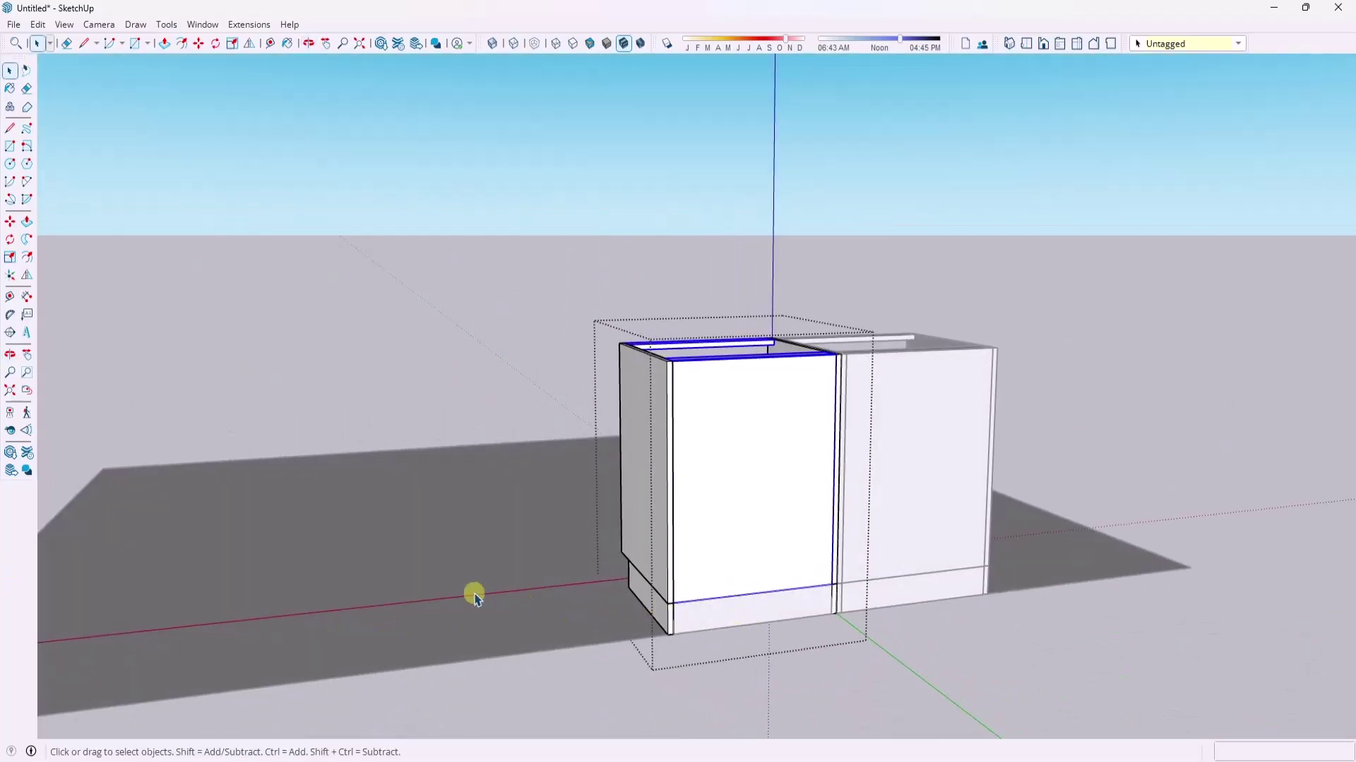
{"action": "middle_click_drag", "start_coordinate": [473, 597], "coordinate": [1177, 560]}
{"action": "scroll", "coordinate": [680, 424], "scroll_direction": "up", "scroll_amount": 3}
{"action": "right_click", "coordinate": [682, 421]}
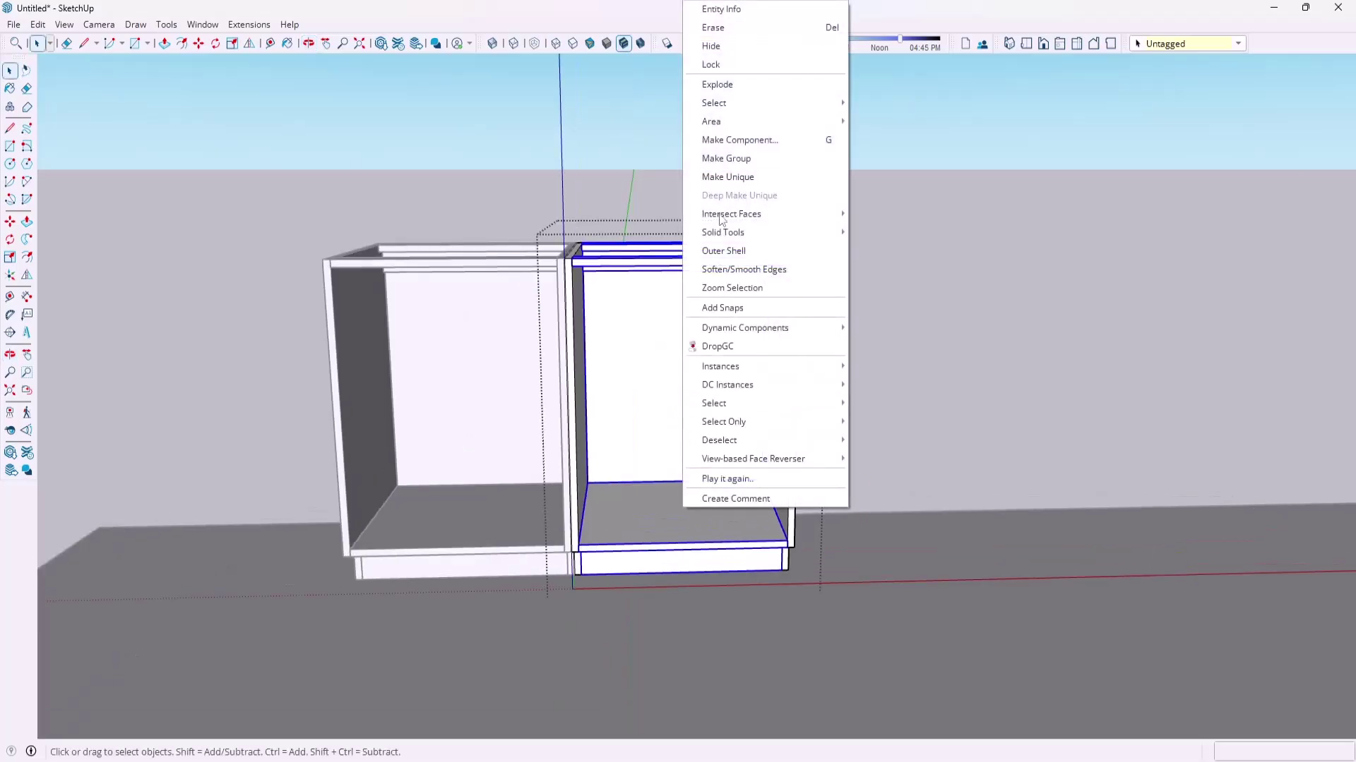
{"action": "left_click", "coordinate": [717, 85]}
{"action": "left_click", "coordinate": [713, 345]}
- Try to move the copied cabinet's right side panel outward along the red axis
{"action": "middle_click_drag", "start_coordinate": [730, 452], "coordinate": [696, 464]}
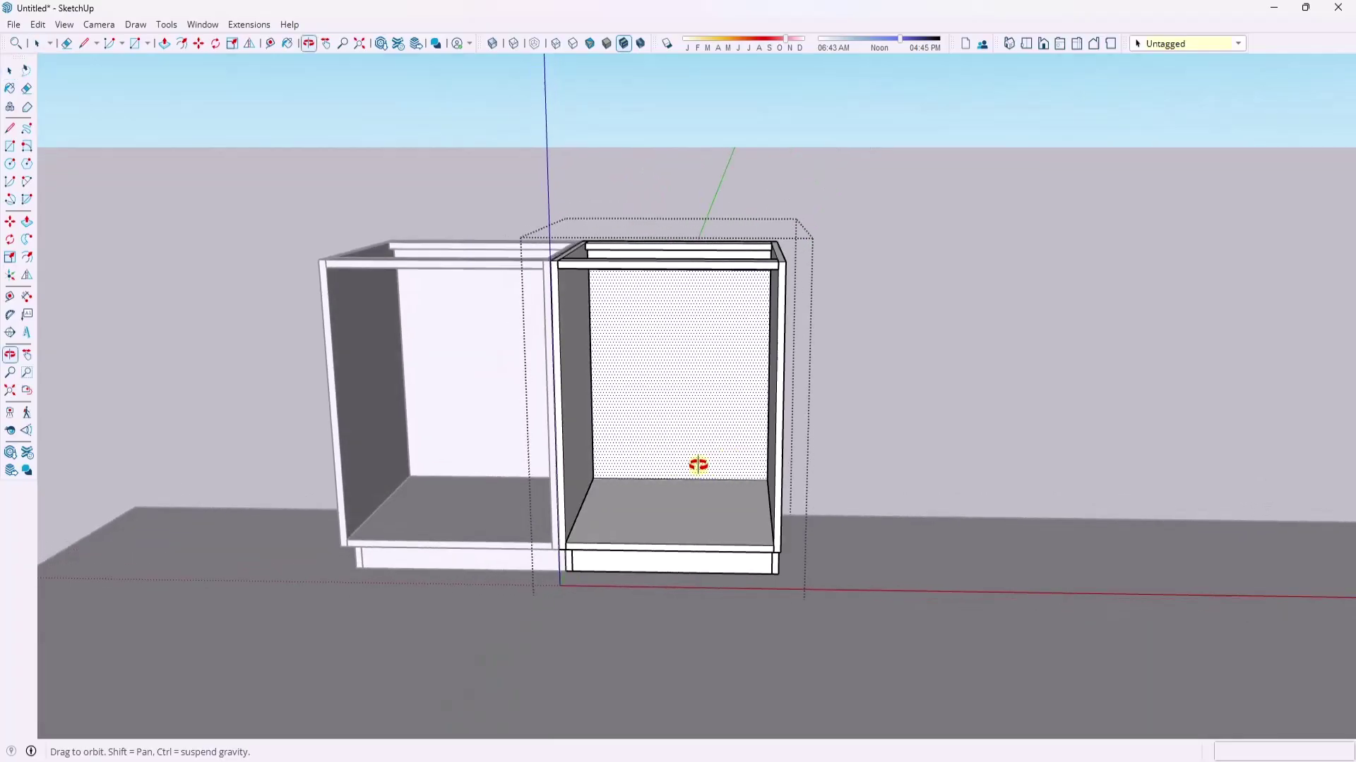
{"action": "scroll", "coordinate": [735, 541], "scroll_direction": "down", "scroll_amount": 2}
{"action": "left_click", "coordinate": [779, 516]}
{"action": "scroll", "coordinate": [765, 590], "scroll_direction": "up", "scroll_amount": 3}
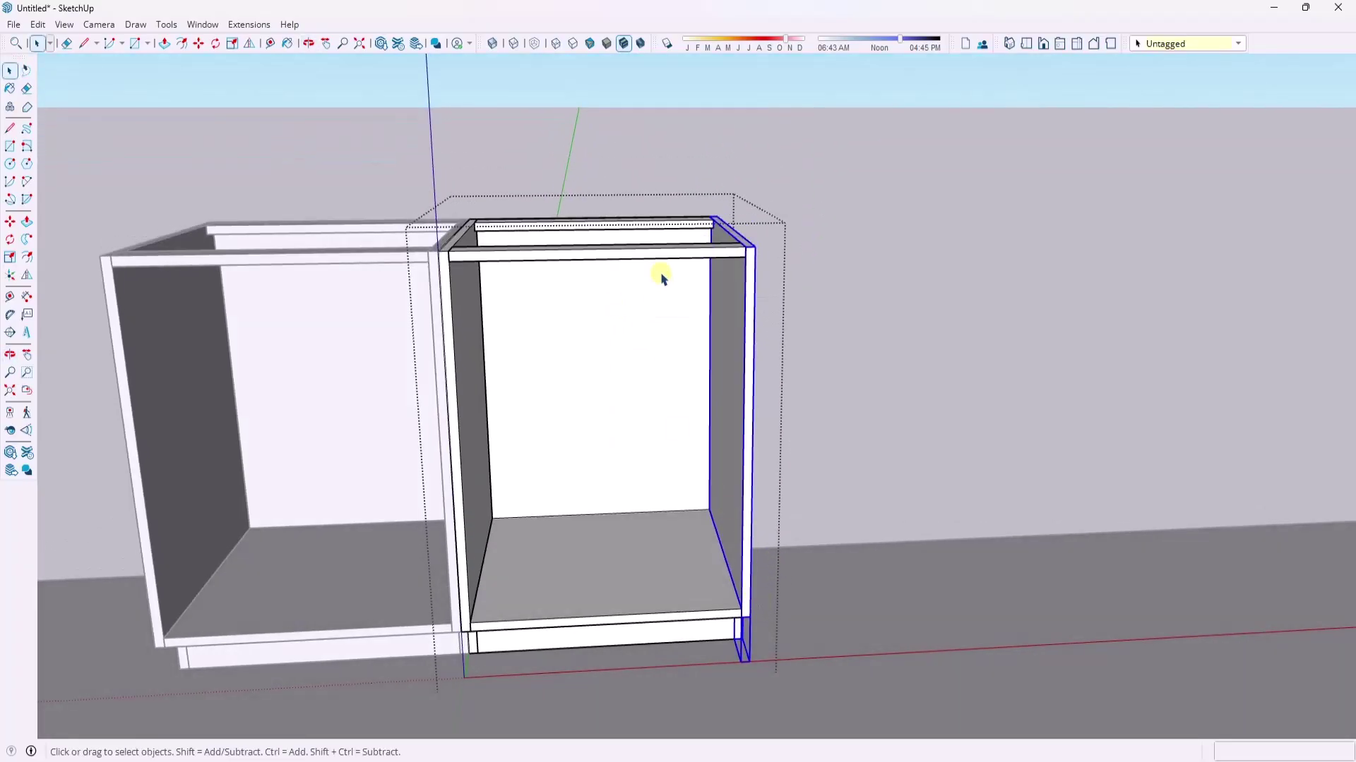
{"action": "scroll", "coordinate": [705, 236], "scroll_direction": "up", "scroll_amount": 5}
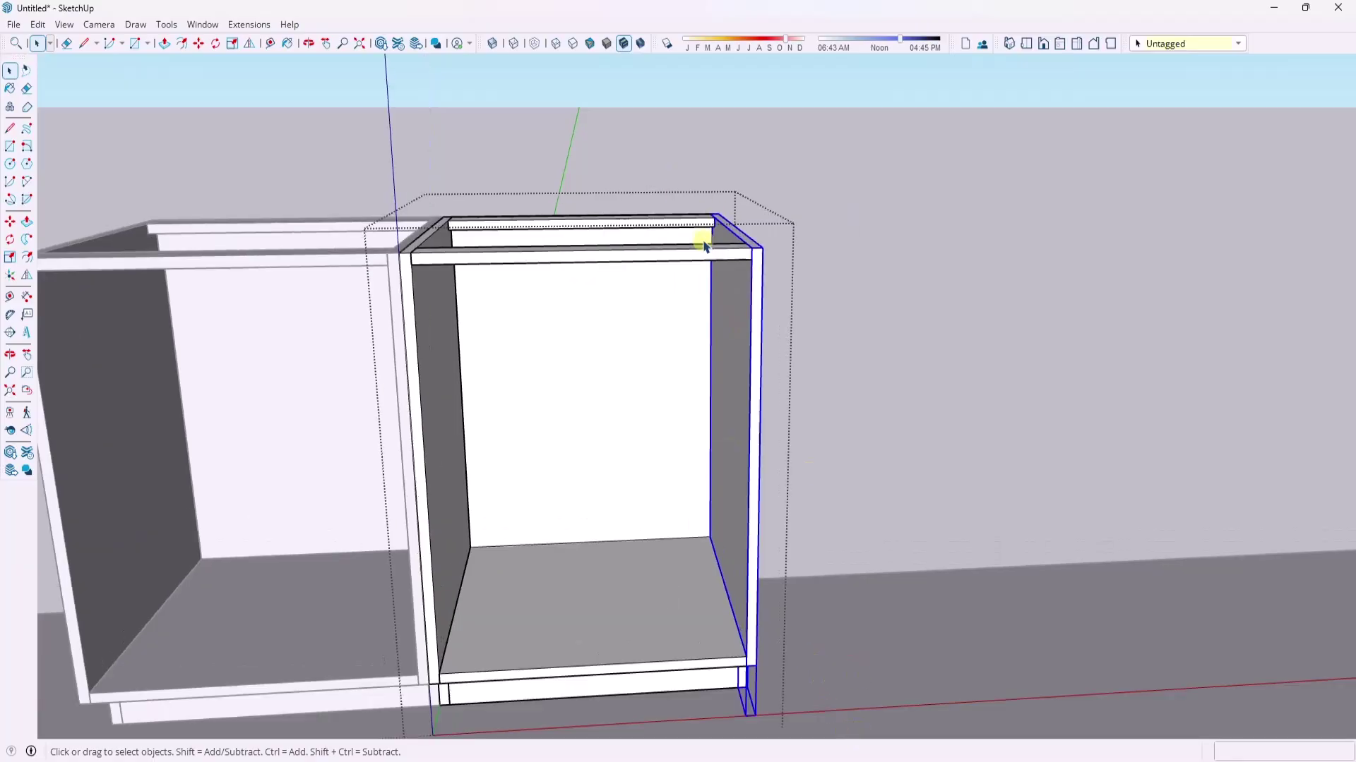
{"action": "scroll", "coordinate": [777, 257], "scroll_direction": "up", "scroll_amount": 1}
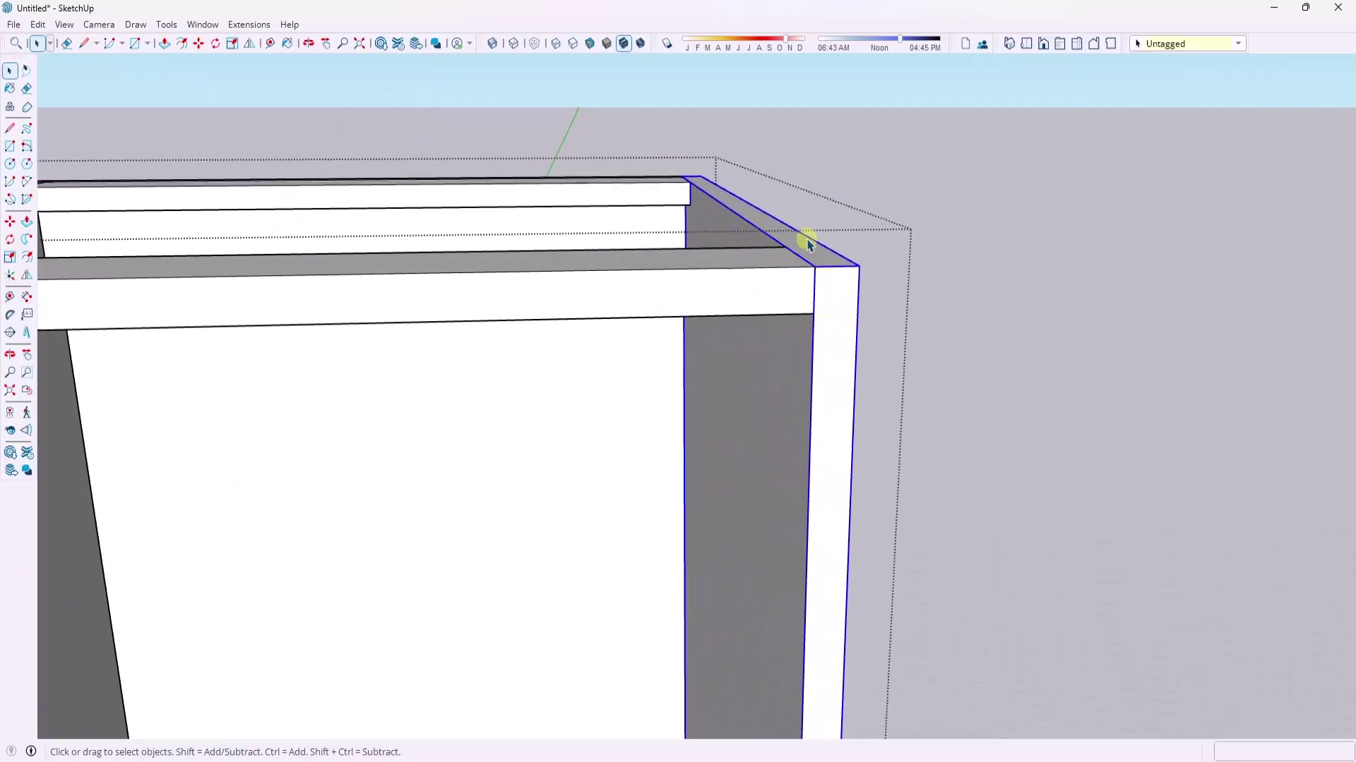
{"action": "scroll", "coordinate": [781, 447], "scroll_direction": "down", "scroll_amount": 8}
{"action": "key", "text": "m"}
{"action": "left_click", "coordinate": [764, 474]}
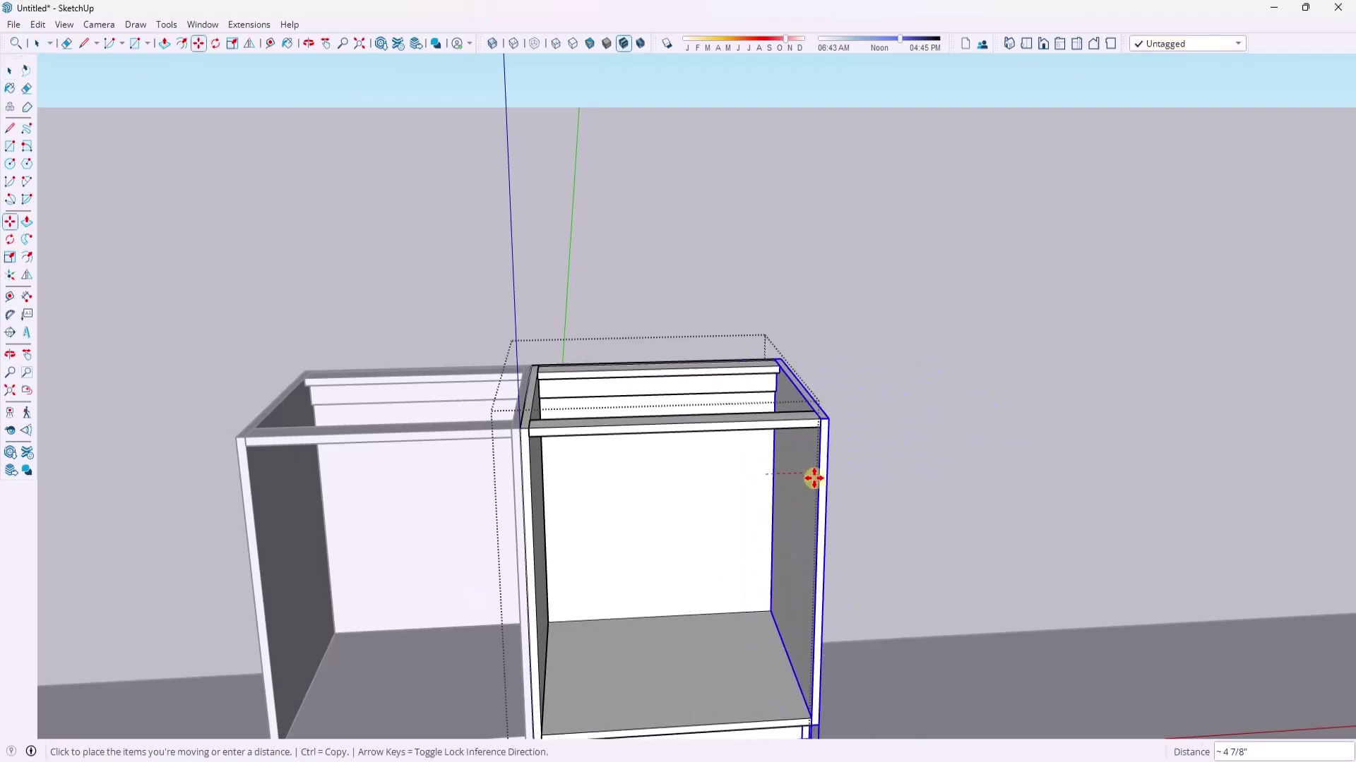
{"action": "key", "text": "space"}
- Examine where the right side panel meets the copied cabinet's back, bottom and top rails from several angles
{"action": "scroll", "coordinate": [584, 447], "scroll_direction": "down", "scroll_amount": 6}
{"action": "scroll", "coordinate": [697, 487], "scroll_direction": "up", "scroll_amount": 5}
{"action": "middle_click_drag", "start_coordinate": [696, 487], "coordinate": [632, 420]}
{"action": "scroll", "coordinate": [621, 480], "scroll_direction": "up", "scroll_amount": 2}
{"action": "scroll", "coordinate": [593, 423], "scroll_direction": "down", "scroll_amount": 4}
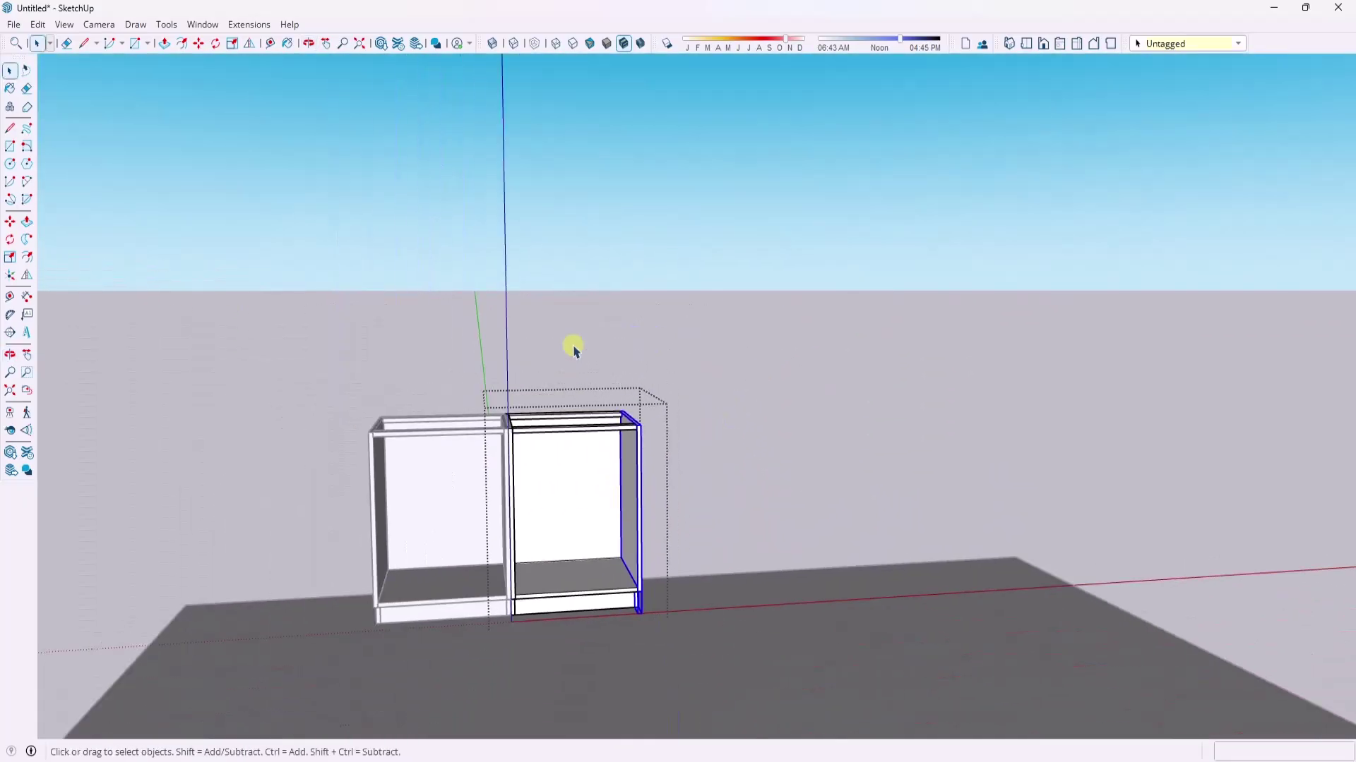
{"action": "scroll", "coordinate": [611, 521], "scroll_direction": "up", "scroll_amount": 2}
{"action": "scroll", "coordinate": [642, 497], "scroll_direction": "up", "scroll_amount": 1}
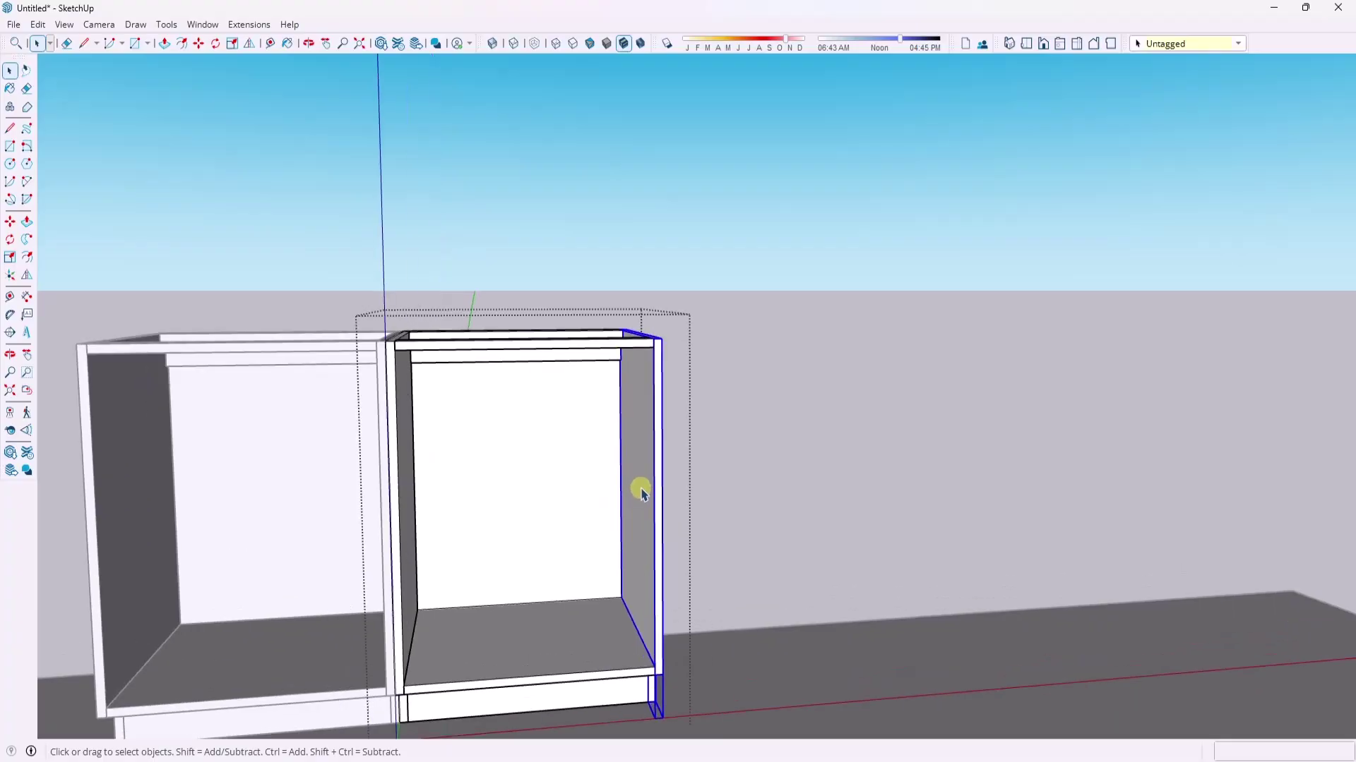
{"action": "middle_click_drag", "start_coordinate": [634, 487], "coordinate": [601, 495]}
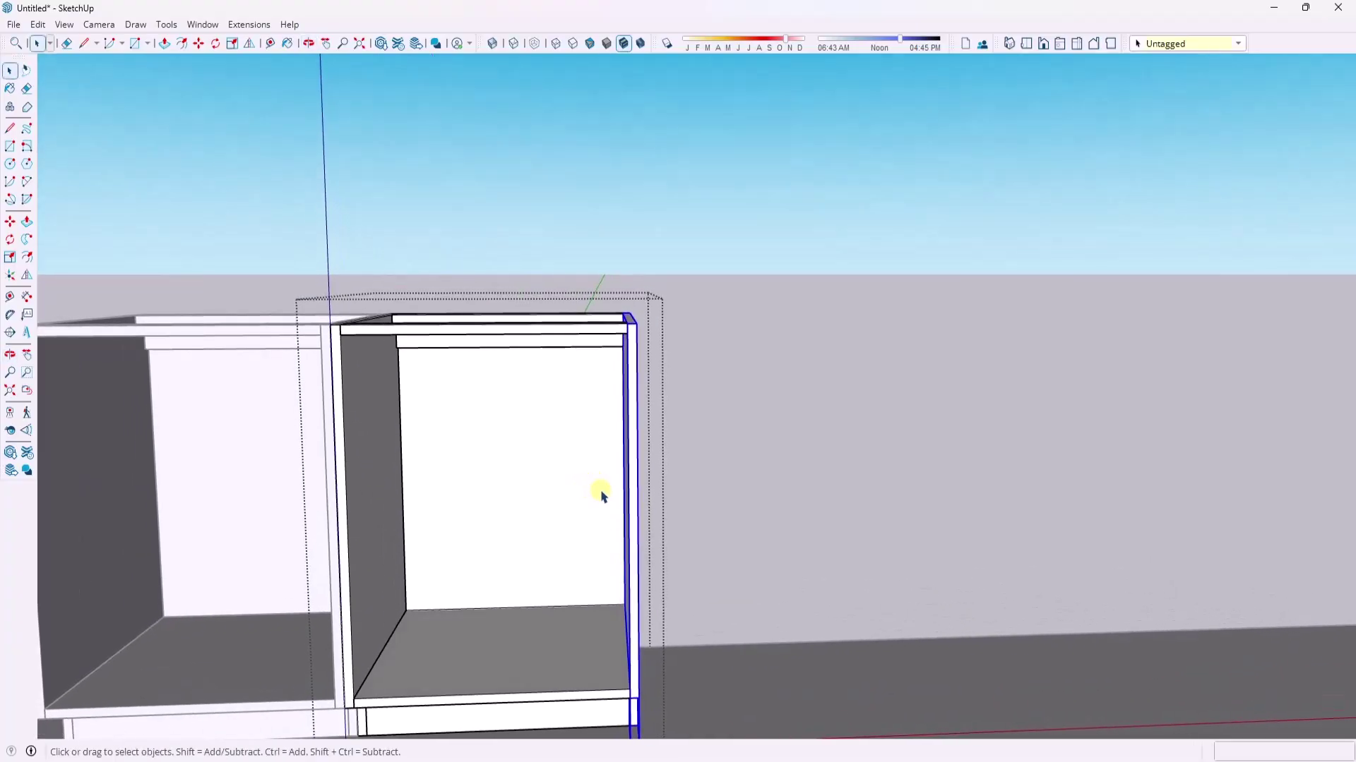
{"action": "scroll", "coordinate": [601, 491], "scroll_direction": "down", "scroll_amount": 3}
{"action": "middle_click_drag", "start_coordinate": [595, 433], "coordinate": [573, 297]}
{"action": "left_click_drag", "start_coordinate": [573, 295], "coordinate": [742, 663]}
{"action": "scroll", "coordinate": [621, 502], "scroll_direction": "up", "scroll_amount": 2}
{"action": "scroll", "coordinate": [621, 502], "scroll_direction": "up", "scroll_amount": 1}
- Try again to shift the right side panel sideways, cancel the move and leave the copied cabinet
{"action": "key", "text": "m"}
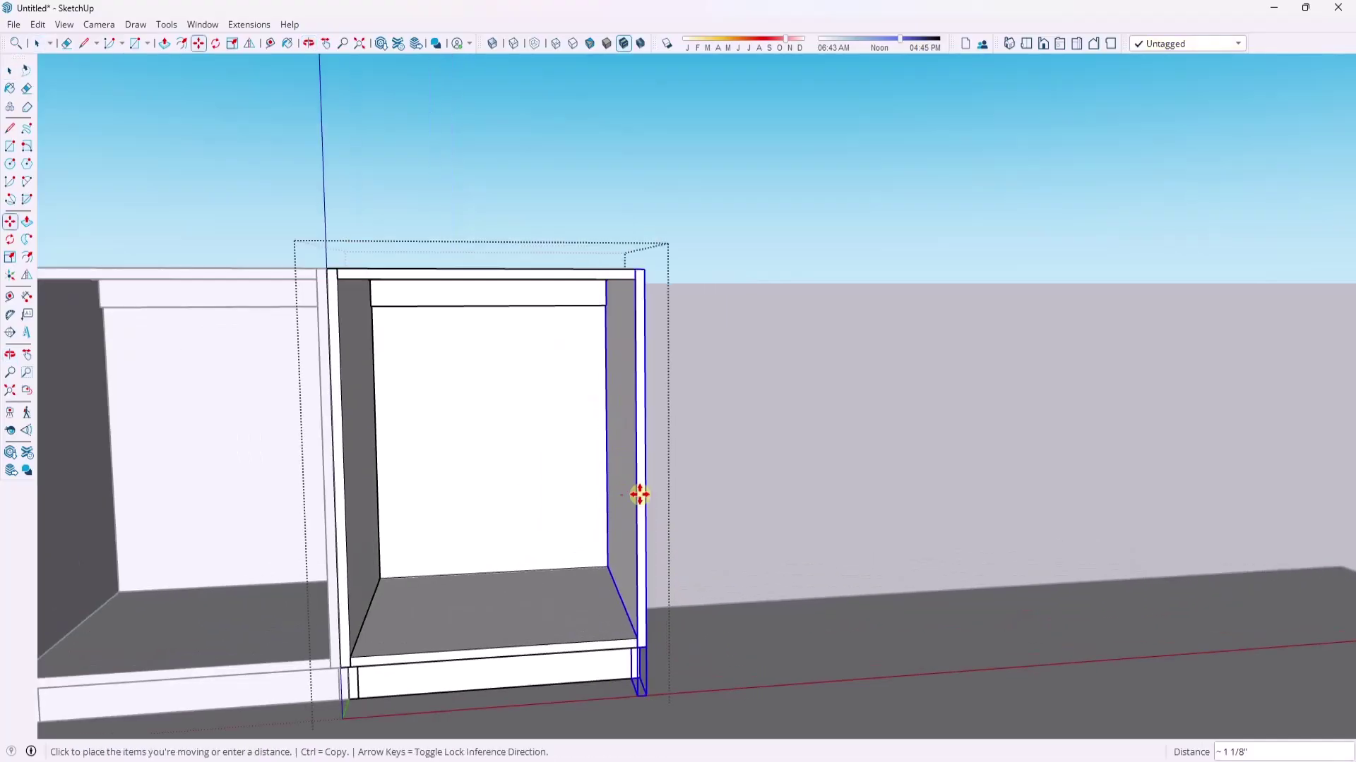
{"action": "left_click", "coordinate": [638, 493]}
{"action": "key", "text": "Escape"}
{"action": "key", "text": "space"}
{"action": "left_click", "coordinate": [809, 441]}
- Start drawing a rectangle inside the copied cabinet's opening
{"action": "key", "text": "r"}
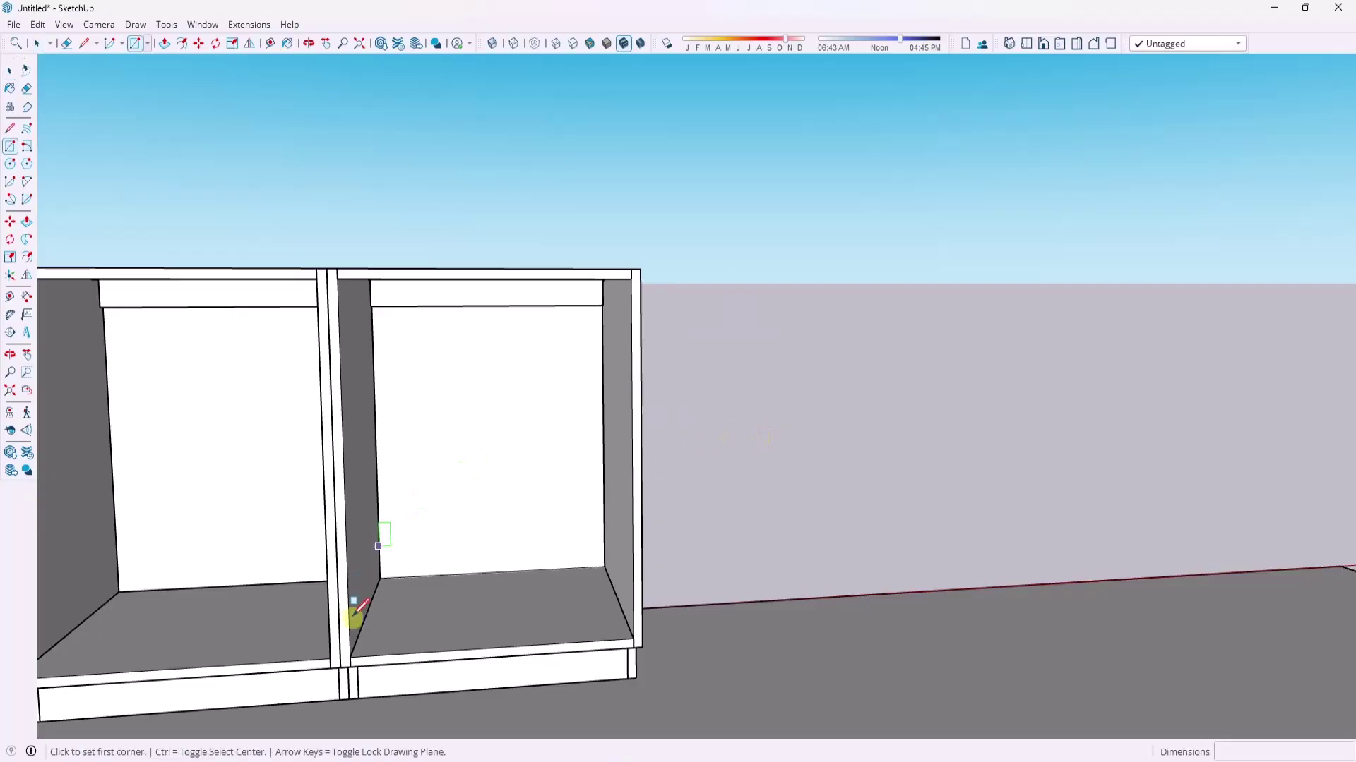
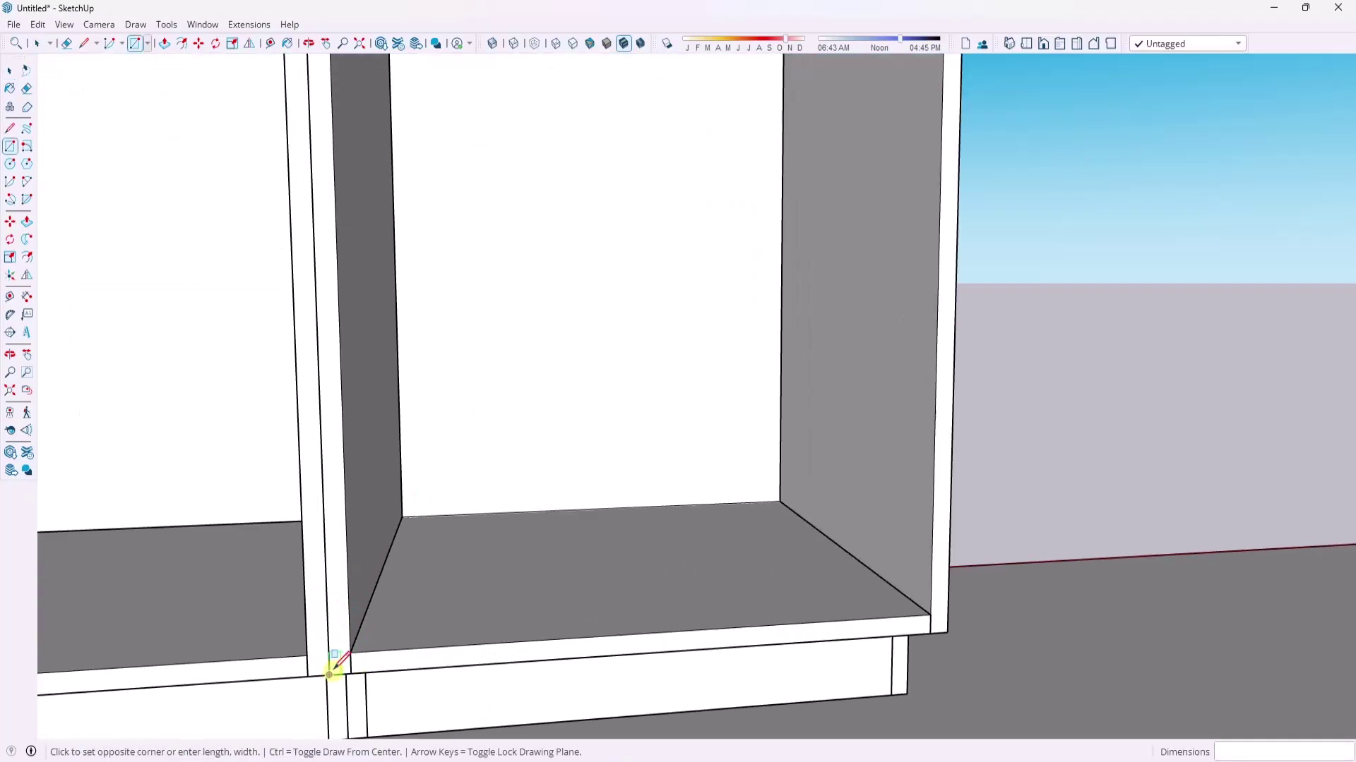
- Draw a rectangle over the copied cabinet's front and offset it inward about 1 3/4 inches to outline a door frame
{"action": "left_click", "coordinate": [715, 162]}
{"action": "key", "text": "space"}
{"action": "key", "text": "f"}
{"action": "left_click", "coordinate": [711, 220]}
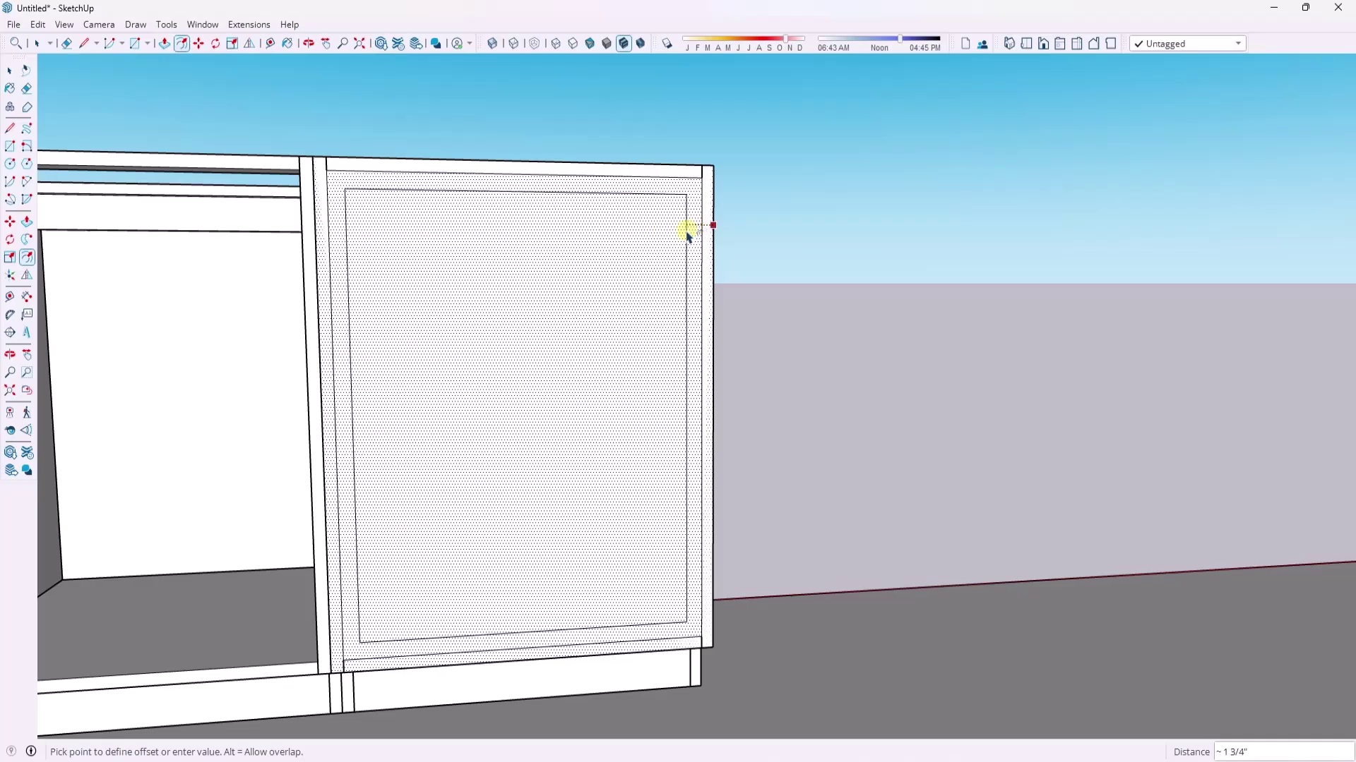
{"action": "left_click", "coordinate": [684, 226]}
{"action": "key", "text": "space"}
- Extrude the door frame face 0.75 inch out from the cabinet front
{"action": "middle_click_drag", "start_coordinate": [683, 227], "coordinate": [536, 350]}
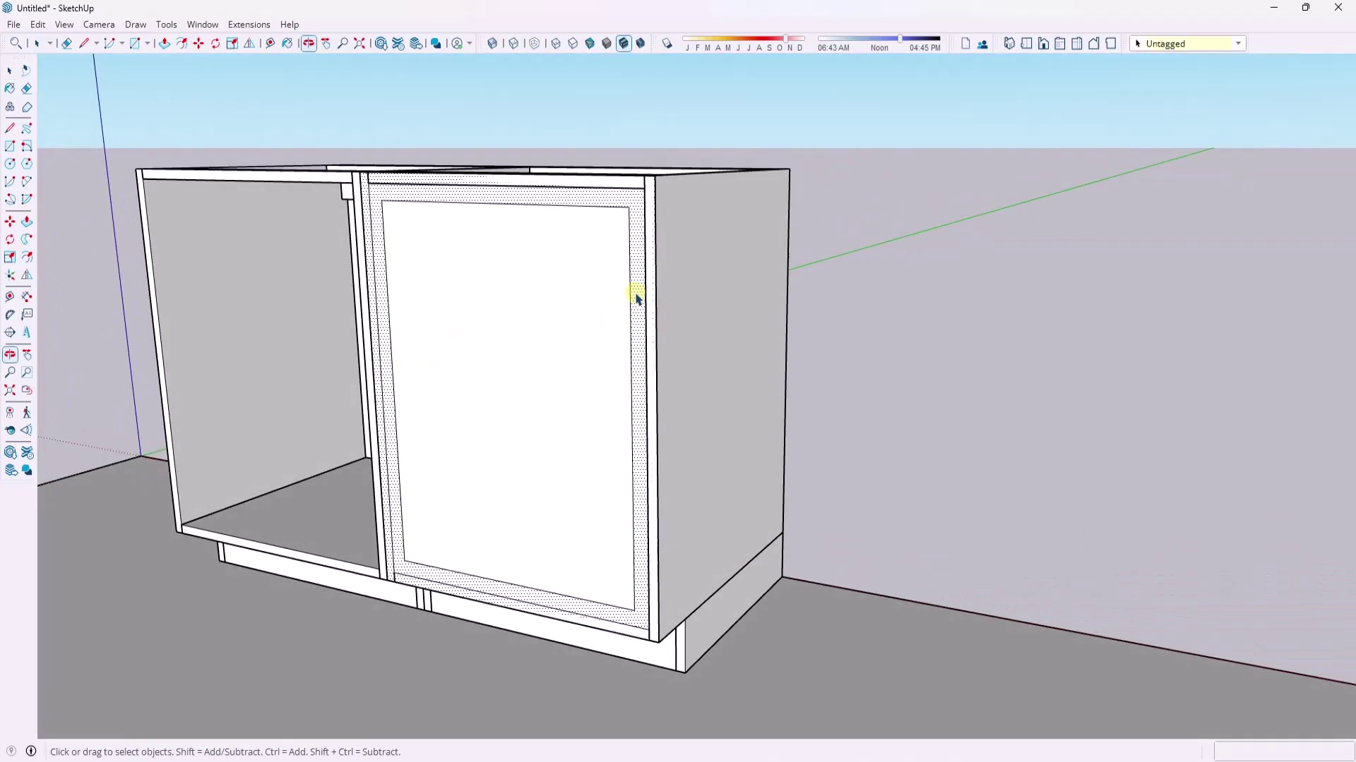
{"action": "scroll", "coordinate": [635, 261], "scroll_direction": "up", "scroll_amount": 2}
{"action": "key", "text": "p"}
{"action": "left_click", "coordinate": [639, 263]}
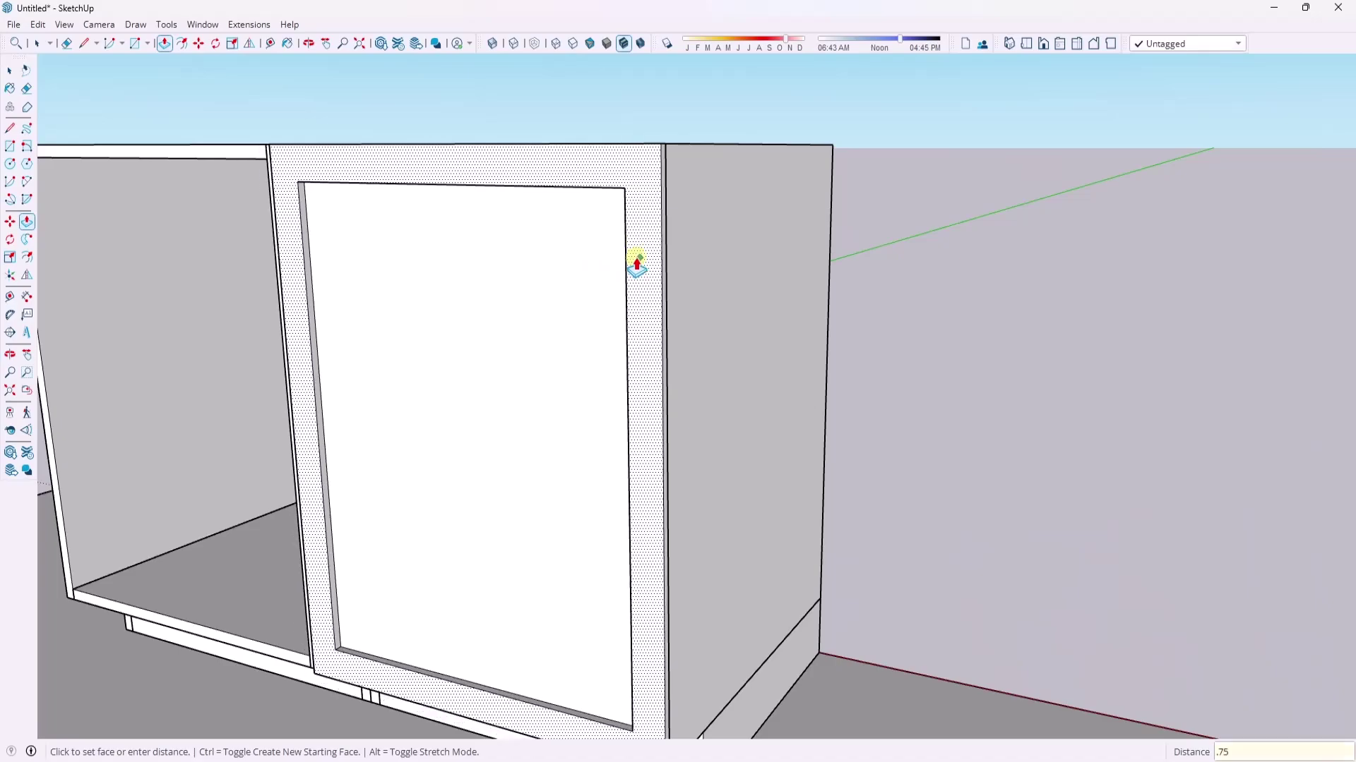
{"action": "type", "text": ".75"}
{"action": "key", "text": "Return"}
- Extrude the door's inner panel 3/8 inch, to the midpoint of the frame's thickness
{"action": "left_click", "coordinate": [396, 294]}
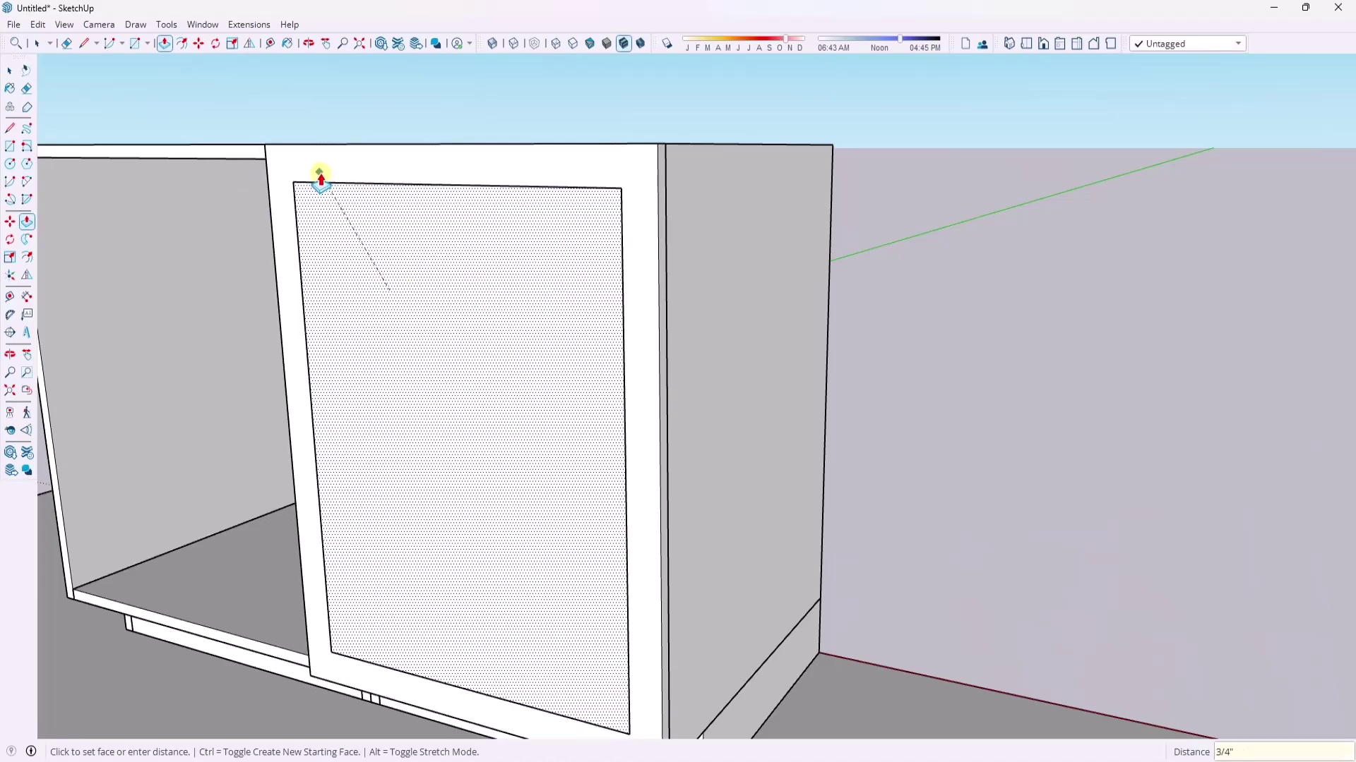
{"action": "key", "text": "x"}
{"action": "scroll", "coordinate": [311, 176], "scroll_direction": "up", "scroll_amount": 4}
{"action": "middle_click_drag", "start_coordinate": [303, 185], "coordinate": [302, 261]}
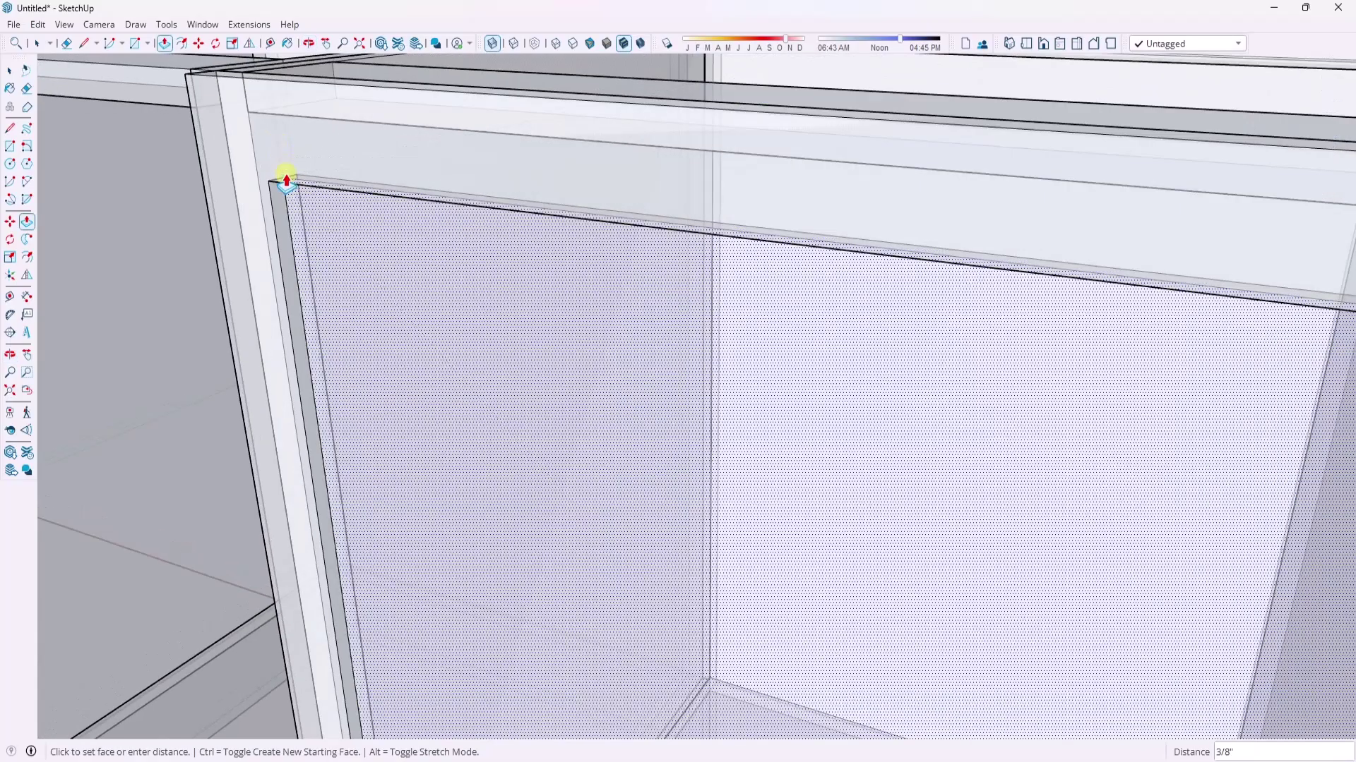
{"action": "left_click", "coordinate": [286, 181]}
{"action": "key", "text": "x"}
- Select all of the door's connected geometry and turn it into its own grouped object
{"action": "key", "text": "space"}
{"action": "scroll", "coordinate": [436, 317], "scroll_direction": "down", "scroll_amount": 8}
{"action": "middle_click_drag", "start_coordinate": [562, 424], "coordinate": [608, 351]}
{"action": "left_click", "coordinate": [602, 459]}
{"action": "middle_click_drag", "start_coordinate": [602, 460], "coordinate": [653, 353]}
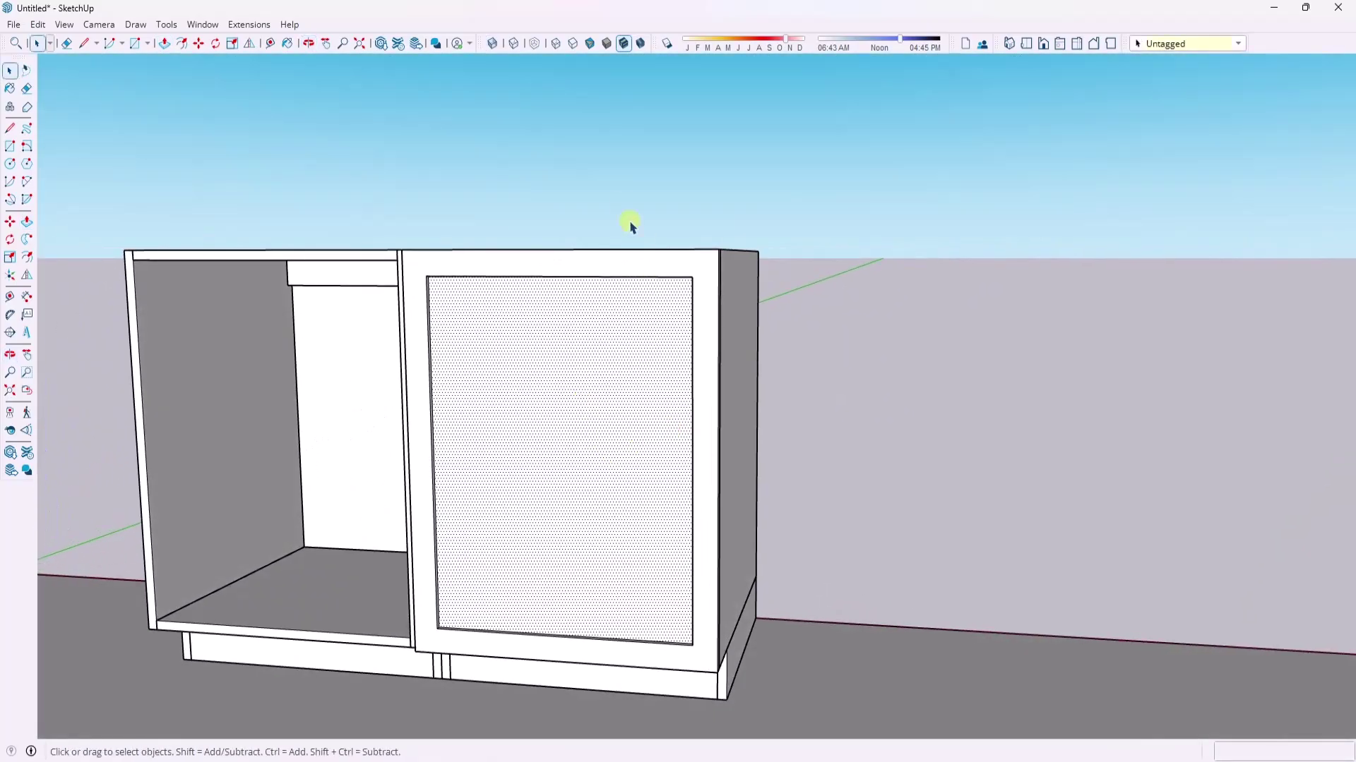
{"action": "triple_click", "coordinate": [565, 493]}
{"action": "right_click", "coordinate": [566, 493]}
{"action": "left_click", "coordinate": [617, 219]}
- Edit the door and move its right edges inward 1/8 inch along the red axis
{"action": "middle_click_drag", "start_coordinate": [614, 387], "coordinate": [573, 171]}
{"action": "left_click_drag", "start_coordinate": [761, 695], "coordinate": [781, 704]}
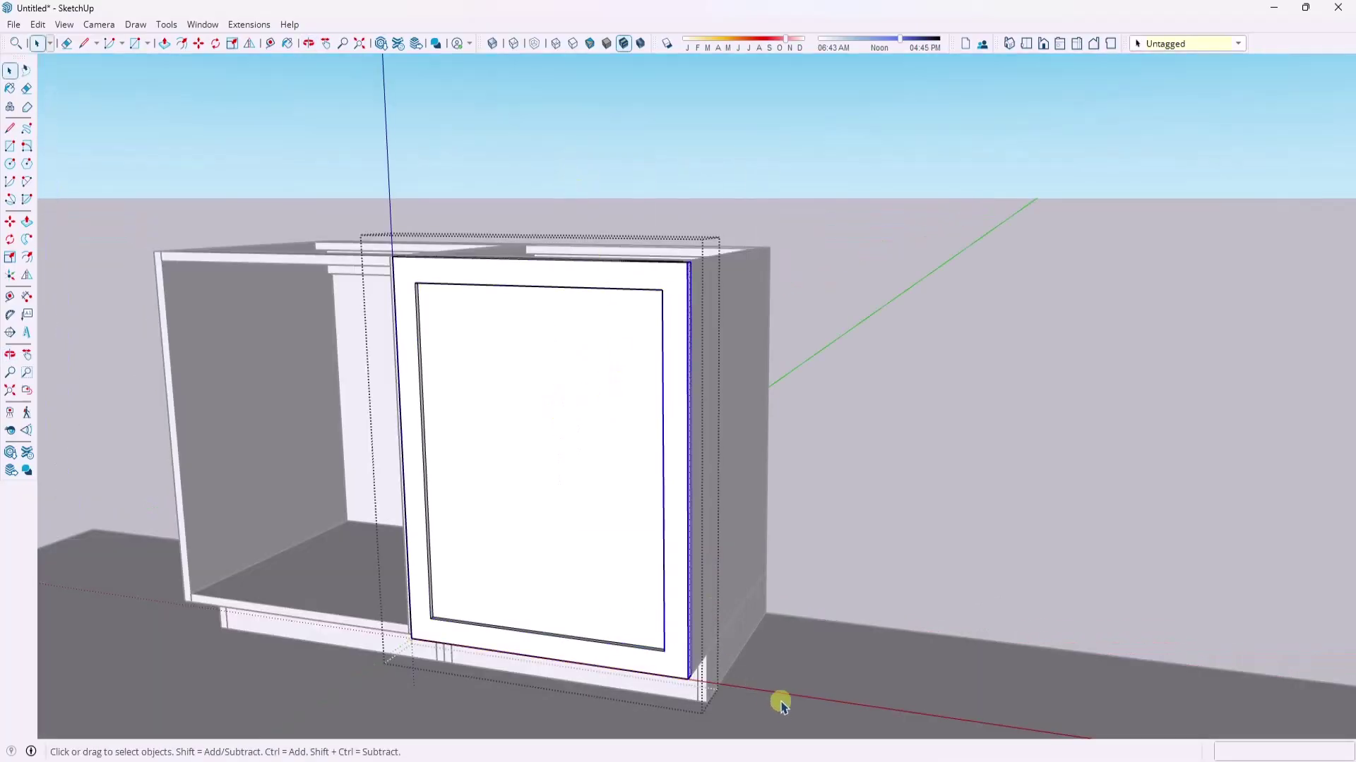
{"action": "key", "text": "m"}
{"action": "left_click", "coordinate": [682, 521]}
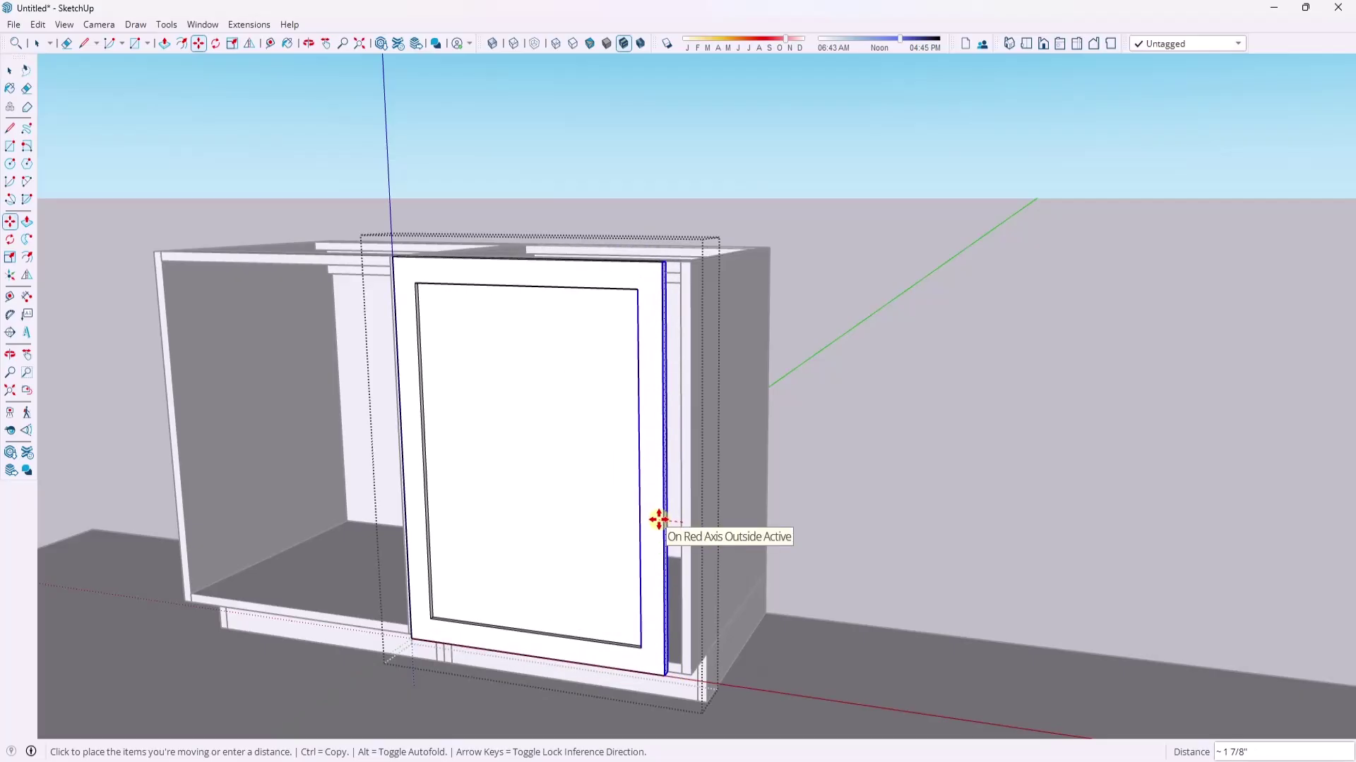
{"action": "type", "text": "1/"}
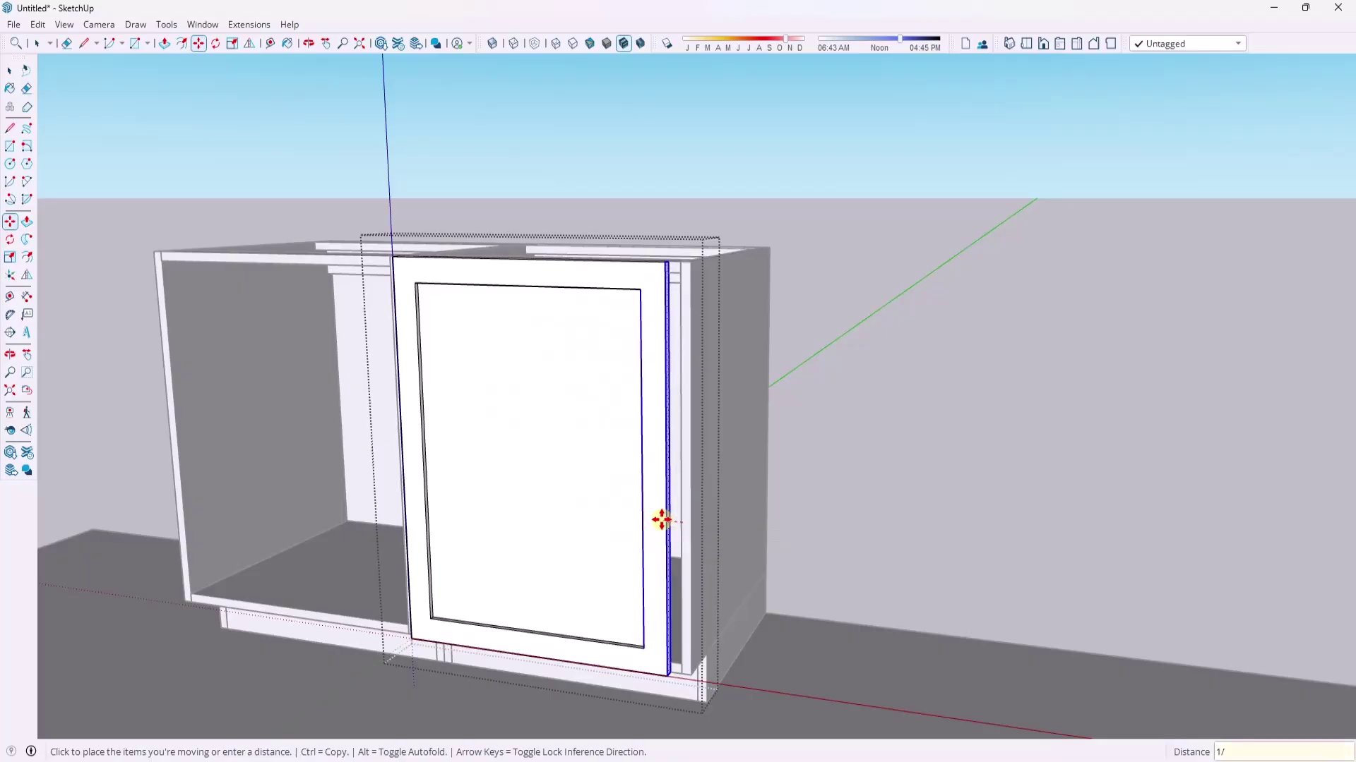
{"action": "type", "text": "8"}
{"action": "key", "text": "Return"}
{"action": "key", "text": "space"}
- Move the door's upper edges down 1/8 inch
{"action": "left_click_drag", "start_coordinate": [315, 211], "coordinate": [843, 383]}
{"action": "key", "text": "m"}
{"action": "left_click", "coordinate": [503, 290]}
{"action": "type", "text": "1/8"}
{"action": "key", "text": "Return"}
{"action": "key", "text": "space"}
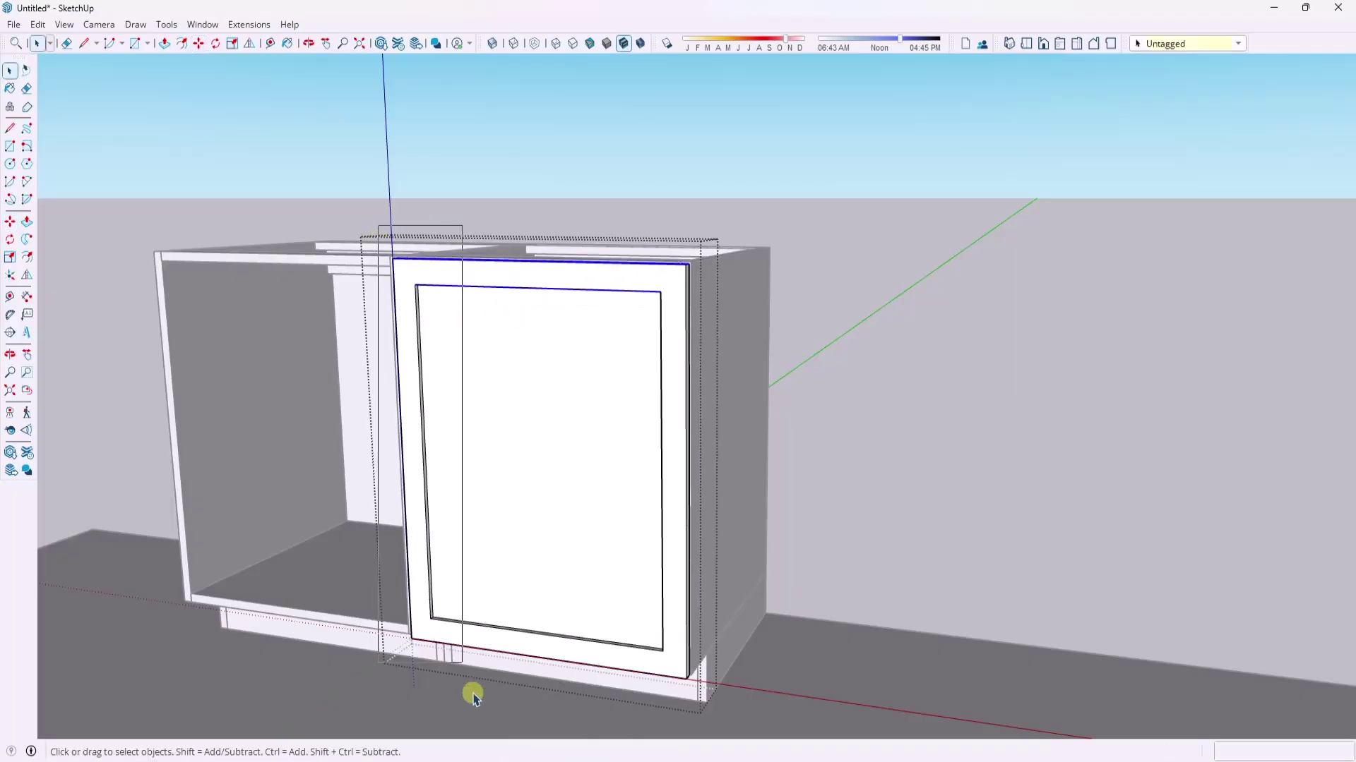
- Move the door's left edges slightly inward along the red axis
{"action": "key", "text": "m"}
{"action": "left_click", "coordinate": [420, 501]}
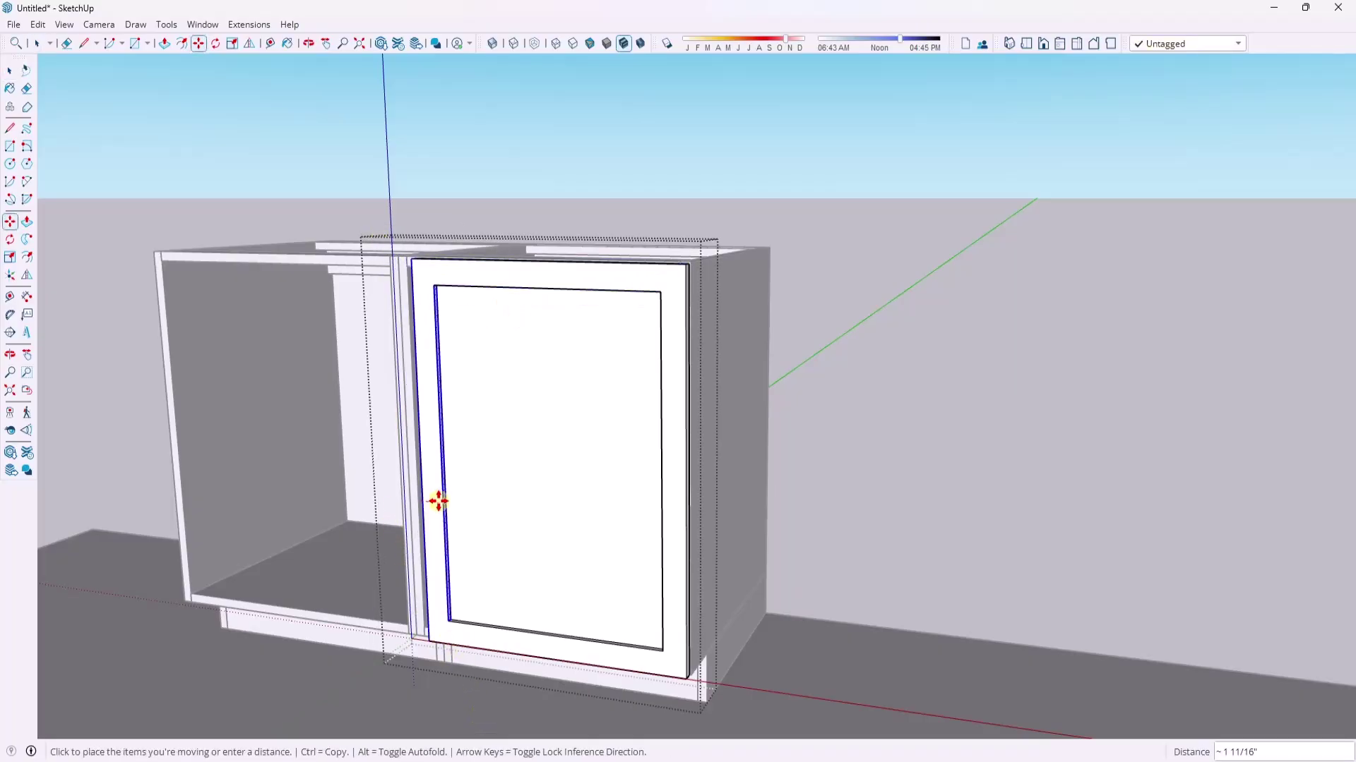
{"action": "key", "text": "Escape"}
{"action": "key", "text": "space"}
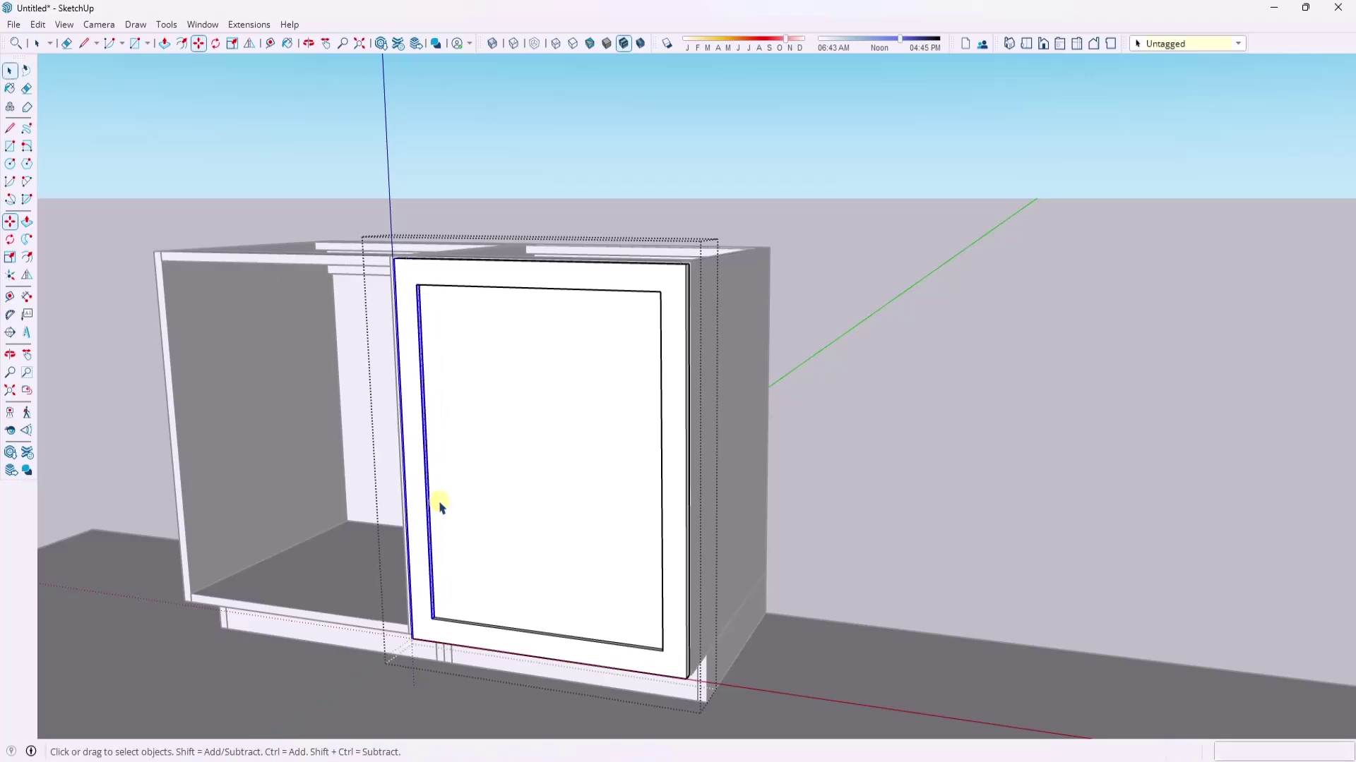
- Raise the door's lower edges 1/8 inch and finish editing the door
{"action": "key", "text": "m"}
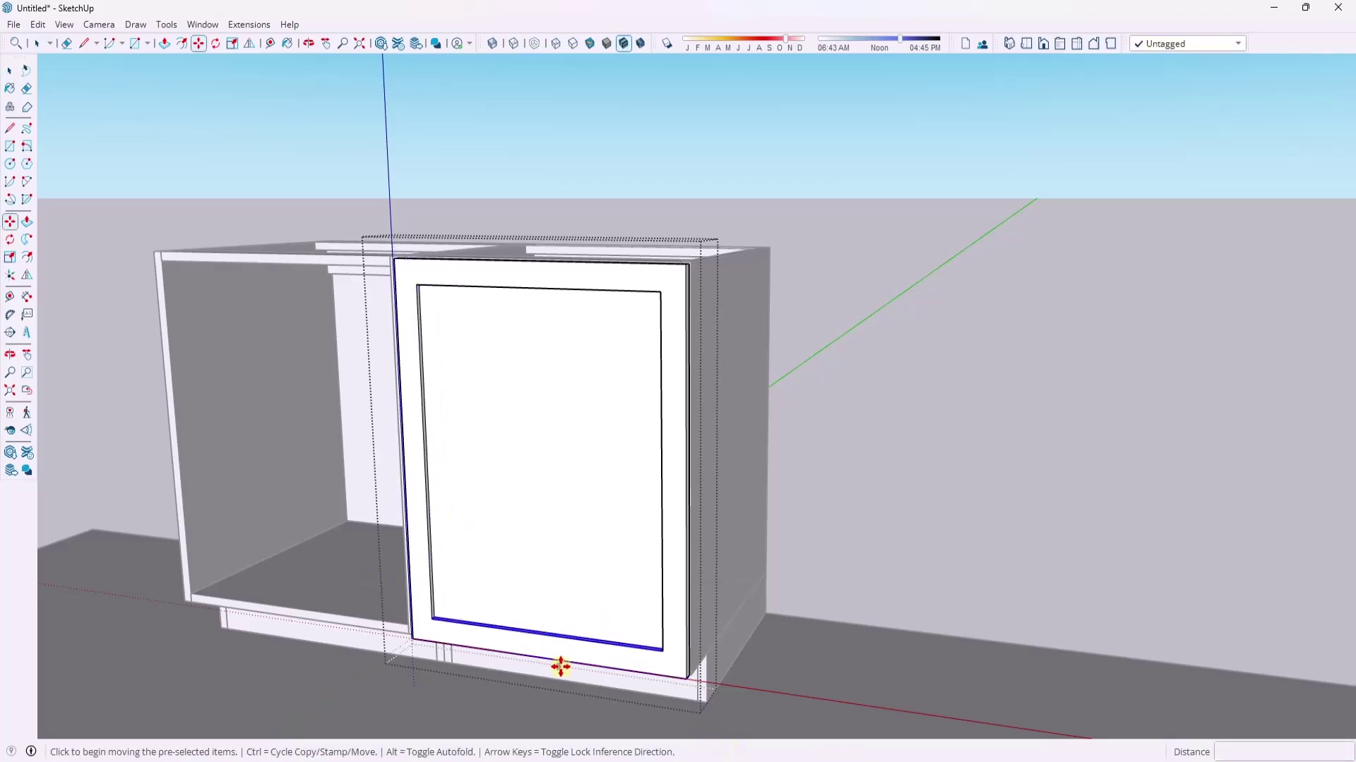
{"action": "left_click", "coordinate": [562, 662]}
{"action": "type", "text": "1"}
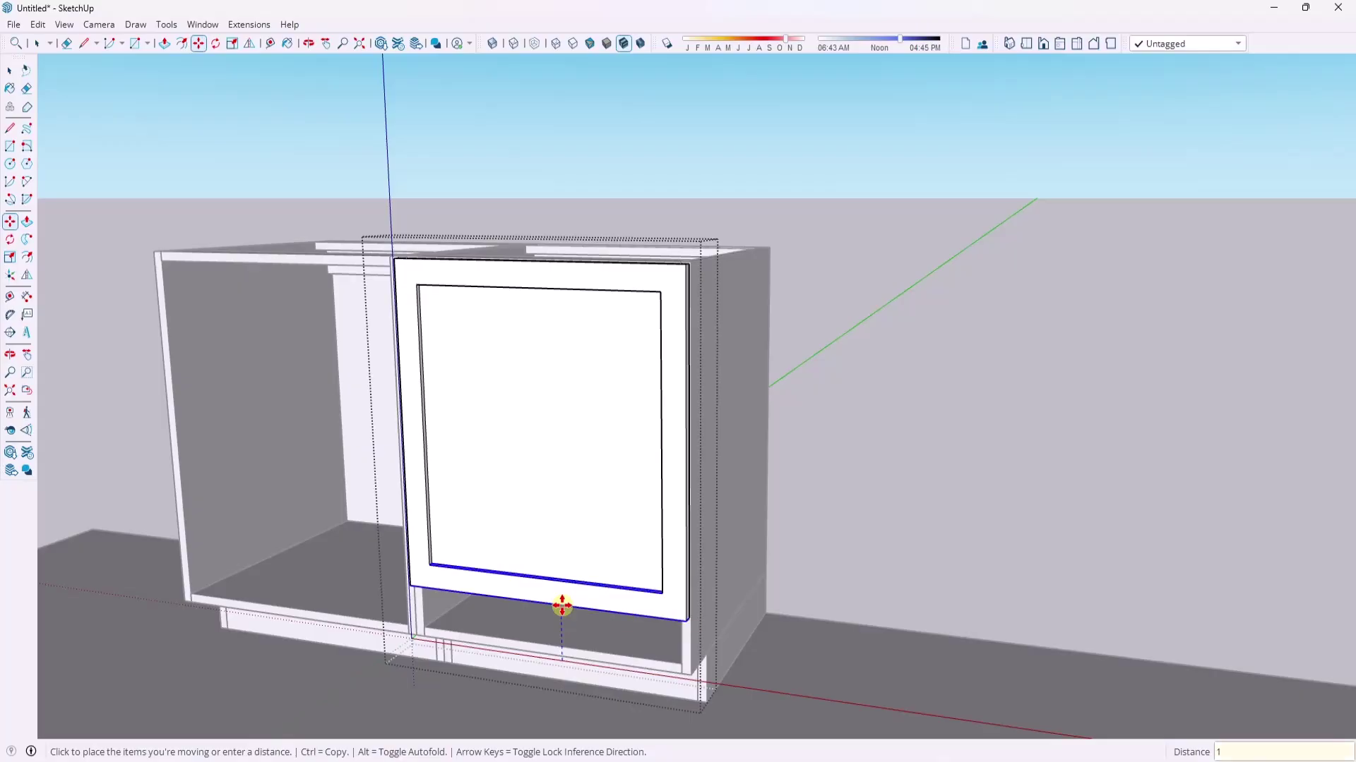
{"action": "type", "text": "/8"}
{"action": "key", "text": "Return"}
{"action": "key", "text": "space"}
{"action": "left_click", "coordinate": [997, 543]}
- Examine the finished door and the gaps around it on the cabinet from several angles
{"action": "middle_click_drag", "start_coordinate": [817, 435], "coordinate": [998, 436]}
{"action": "scroll", "coordinate": [563, 403], "scroll_direction": "up", "scroll_amount": 3}
{"action": "left_click", "coordinate": [563, 402]}
{"action": "middle_click_drag", "start_coordinate": [562, 402], "coordinate": [489, 435]}
{"action": "scroll", "coordinate": [571, 420], "scroll_direction": "up", "scroll_amount": 1}
{"action": "scroll", "coordinate": [594, 430], "scroll_direction": "down", "scroll_amount": 3}
{"action": "scroll", "coordinate": [590, 526], "scroll_direction": "up", "scroll_amount": 2}
{"action": "scroll", "coordinate": [651, 394], "scroll_direction": "up", "scroll_amount": 2}
{"action": "scroll", "coordinate": [671, 374], "scroll_direction": "down", "scroll_amount": 2}
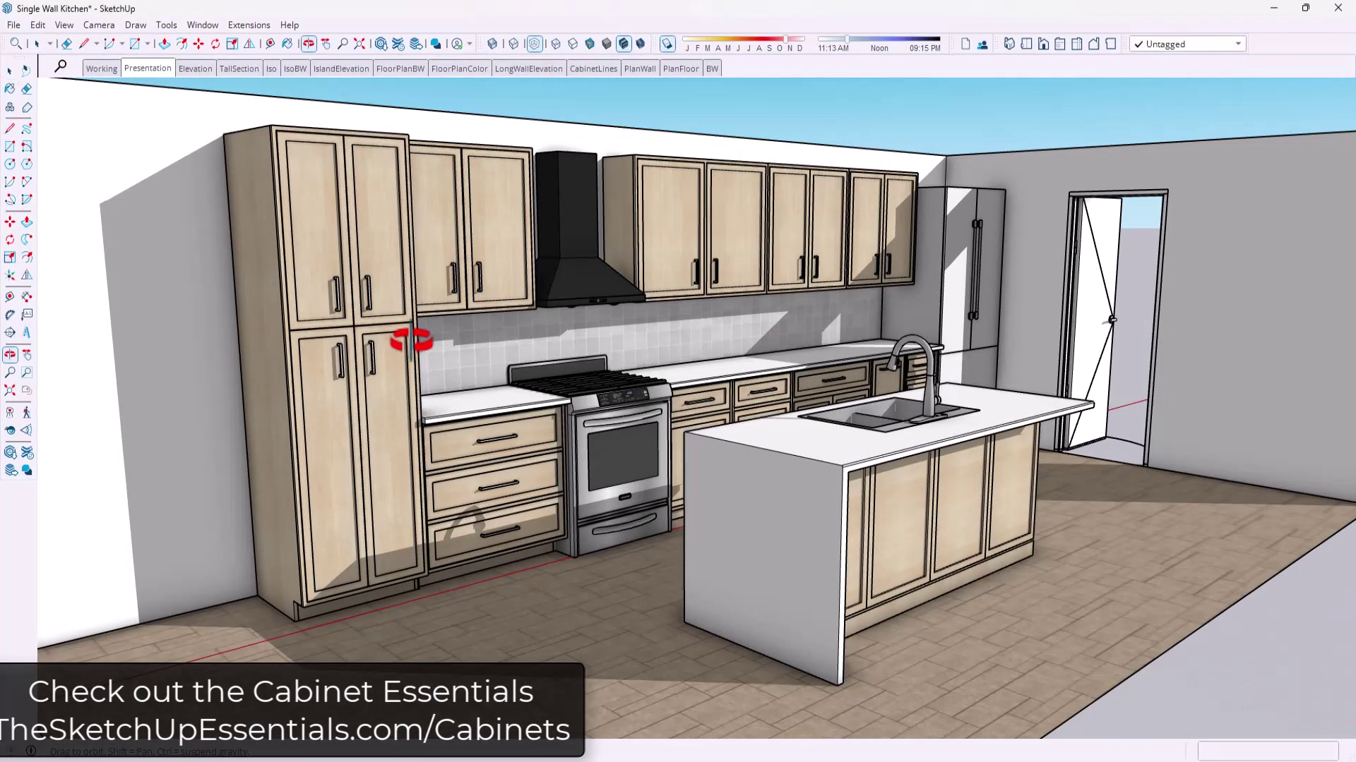
{"action": "middle_click_drag", "start_coordinate": [415, 342], "coordinate": [360, 261]}
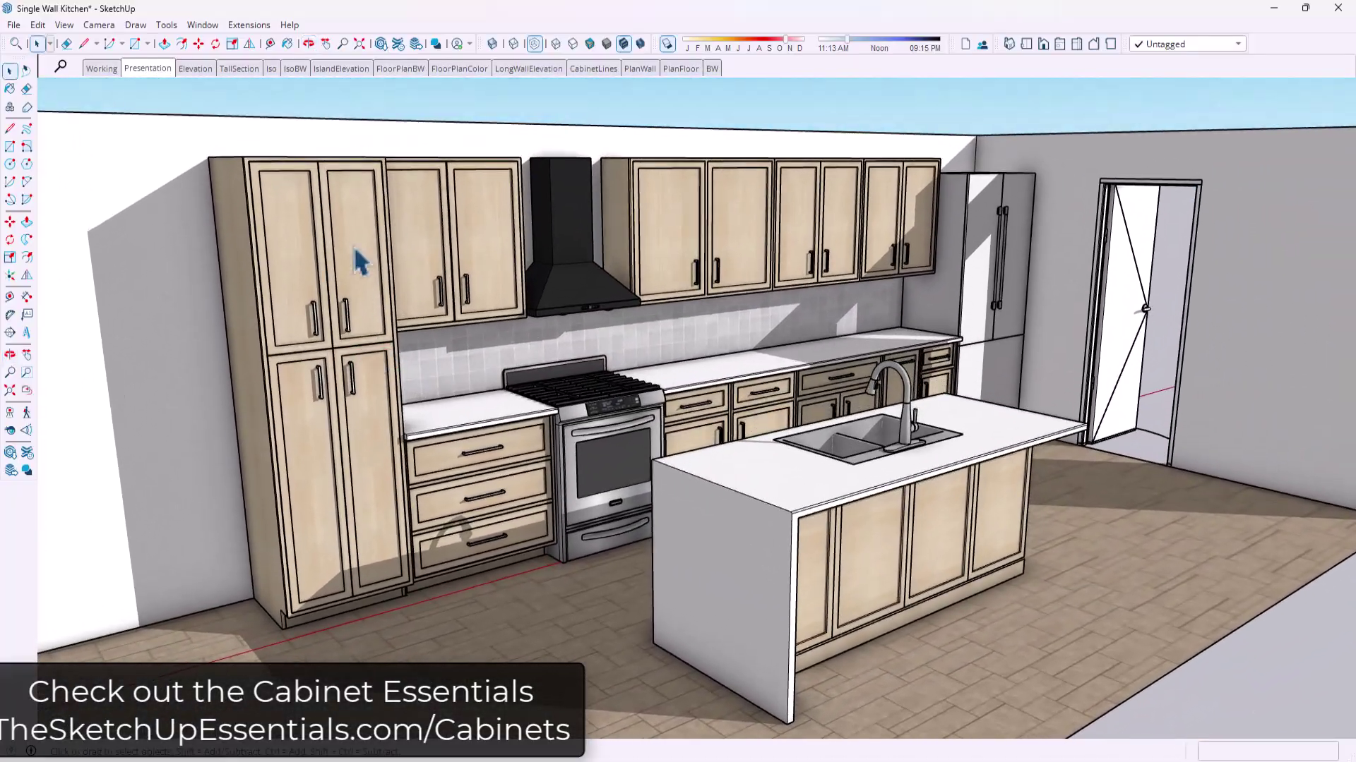
- View the Elevation and TallSection scenes of the Single Wall Kitchen model
{"action": "left_click", "coordinate": [192, 67]}
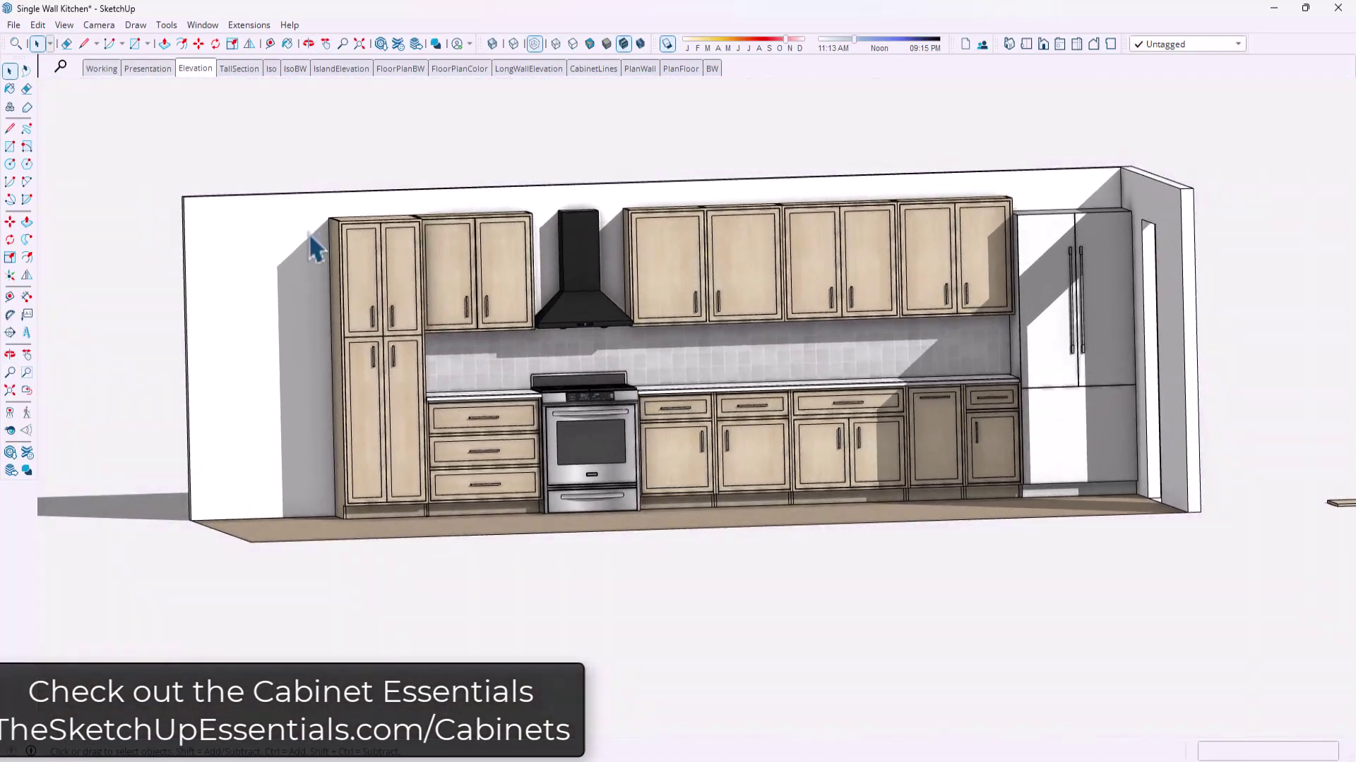
{"action": "left_click", "coordinate": [242, 70]}
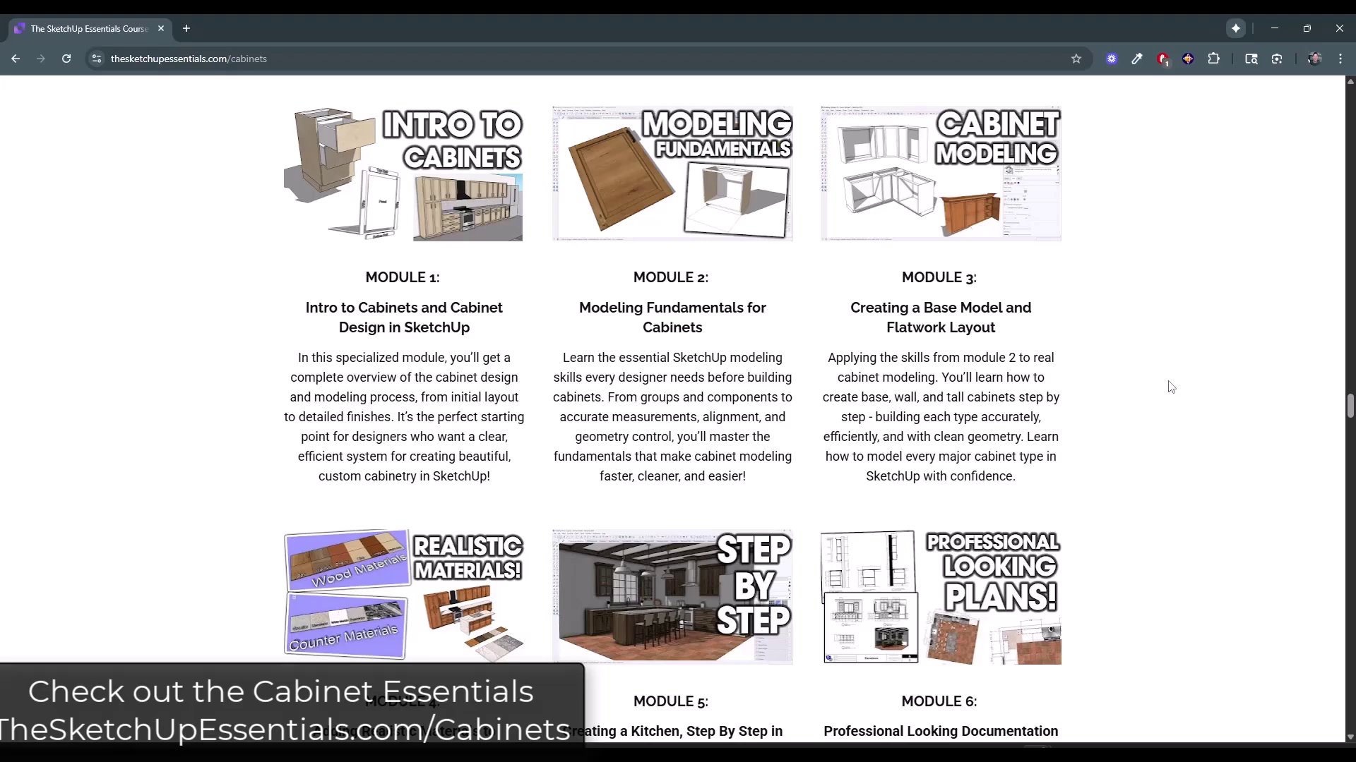
- Switch to the browser and look through the cabinet course modules
{"action": "scroll", "coordinate": [1171, 387], "scroll_direction": "down", "scroll_amount": 1}
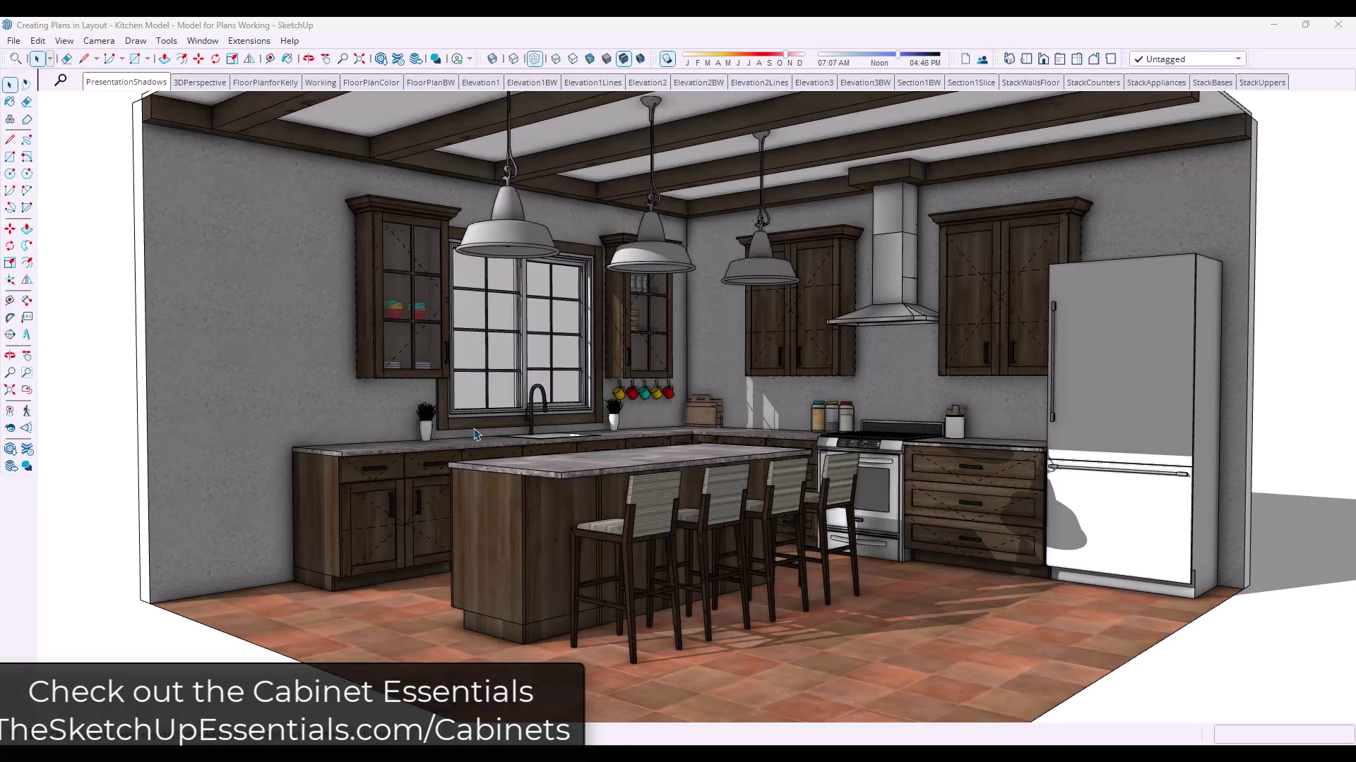
{"action": "left_click_drag", "start_coordinate": [635, 490], "coordinate": [685, 490]}
{"action": "middle_click_drag", "start_coordinate": [685, 490], "coordinate": [479, 460]}
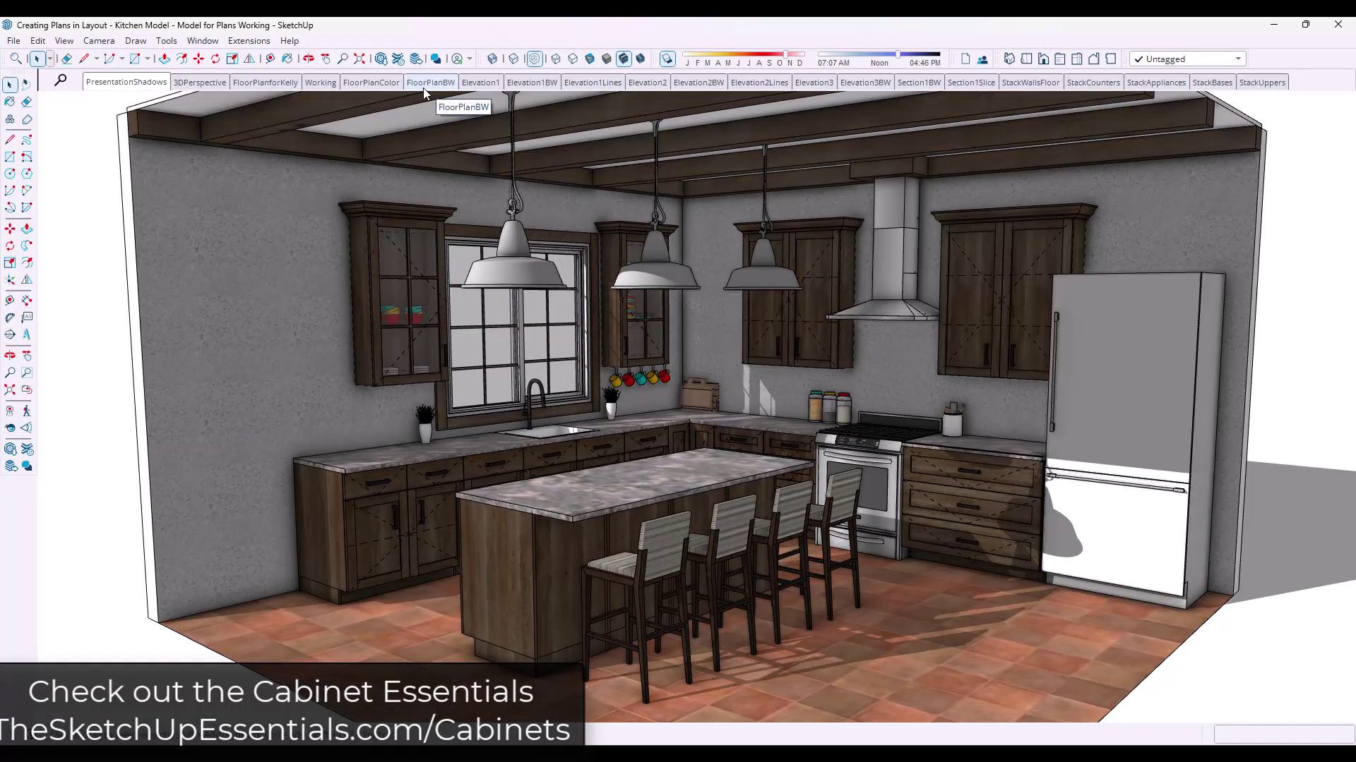
- View the kitchen model's FloorPlanBW, Elevation1, Elevation2BW, Section1Slice and Section1BW scenes in turn
{"action": "left_click", "coordinate": [426, 84]}
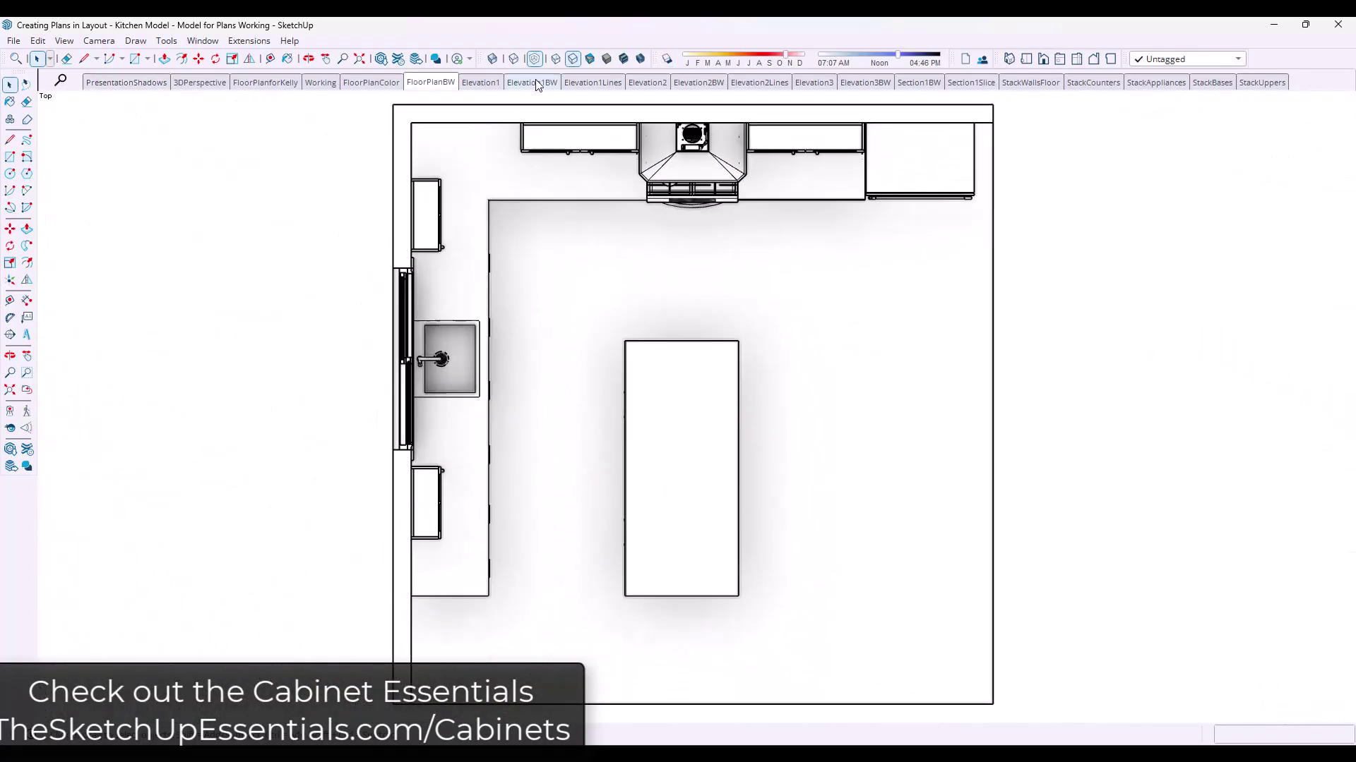
{"action": "left_click", "coordinate": [473, 84]}
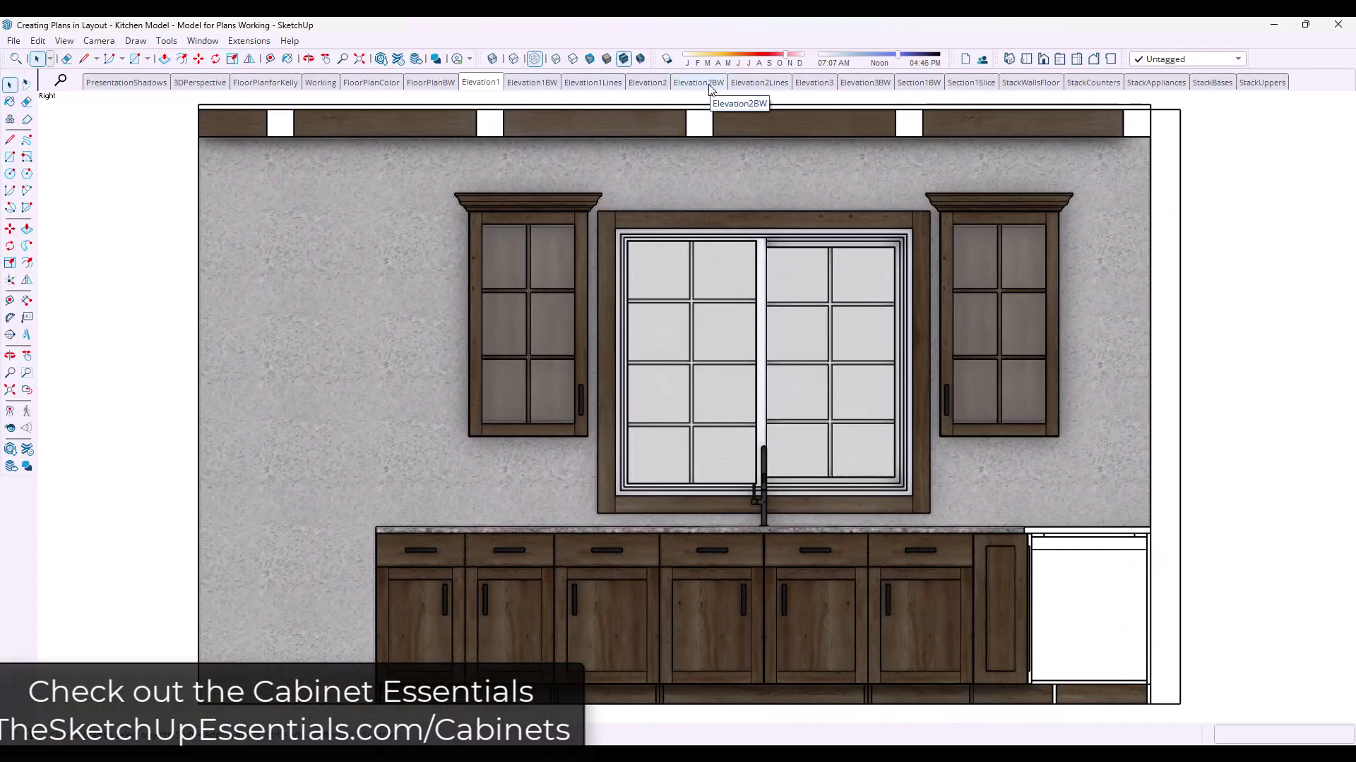
{"action": "left_click", "coordinate": [711, 86]}
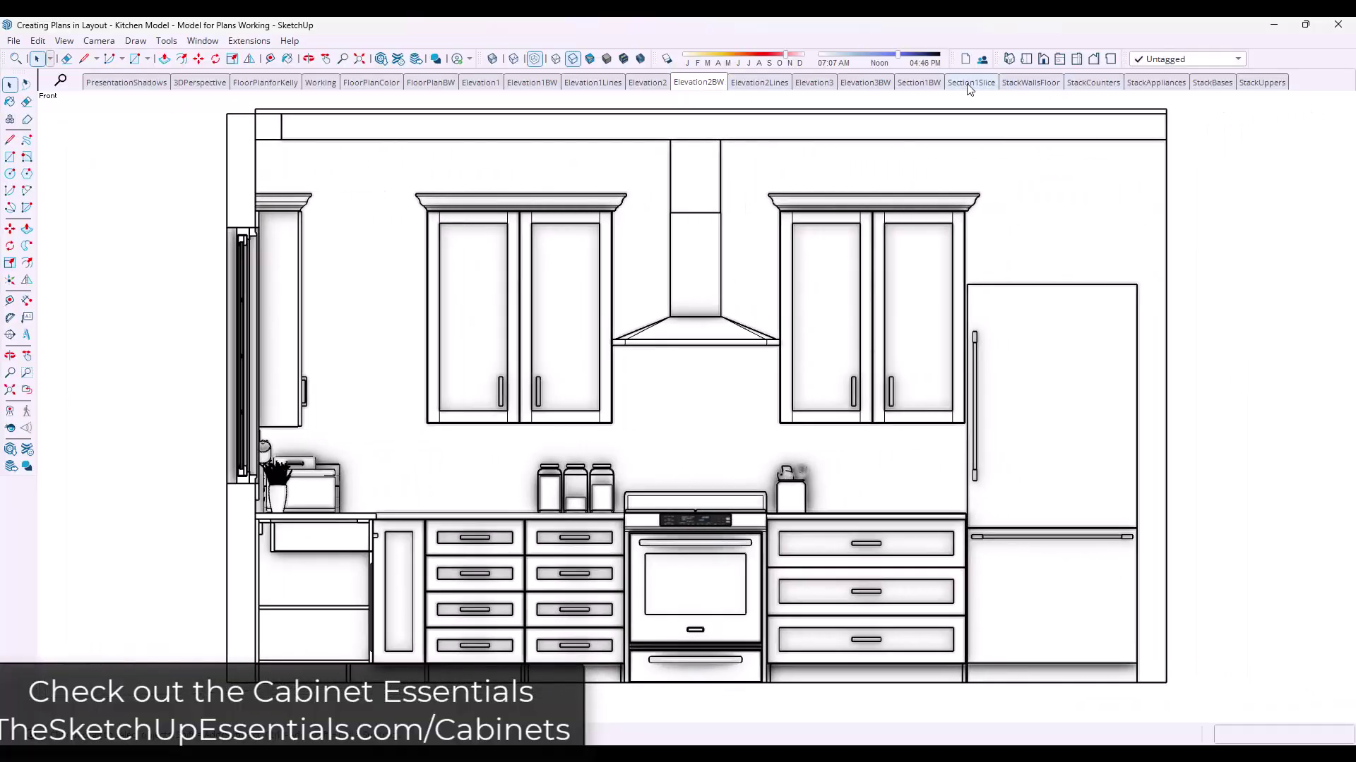
{"action": "left_click", "coordinate": [970, 85]}
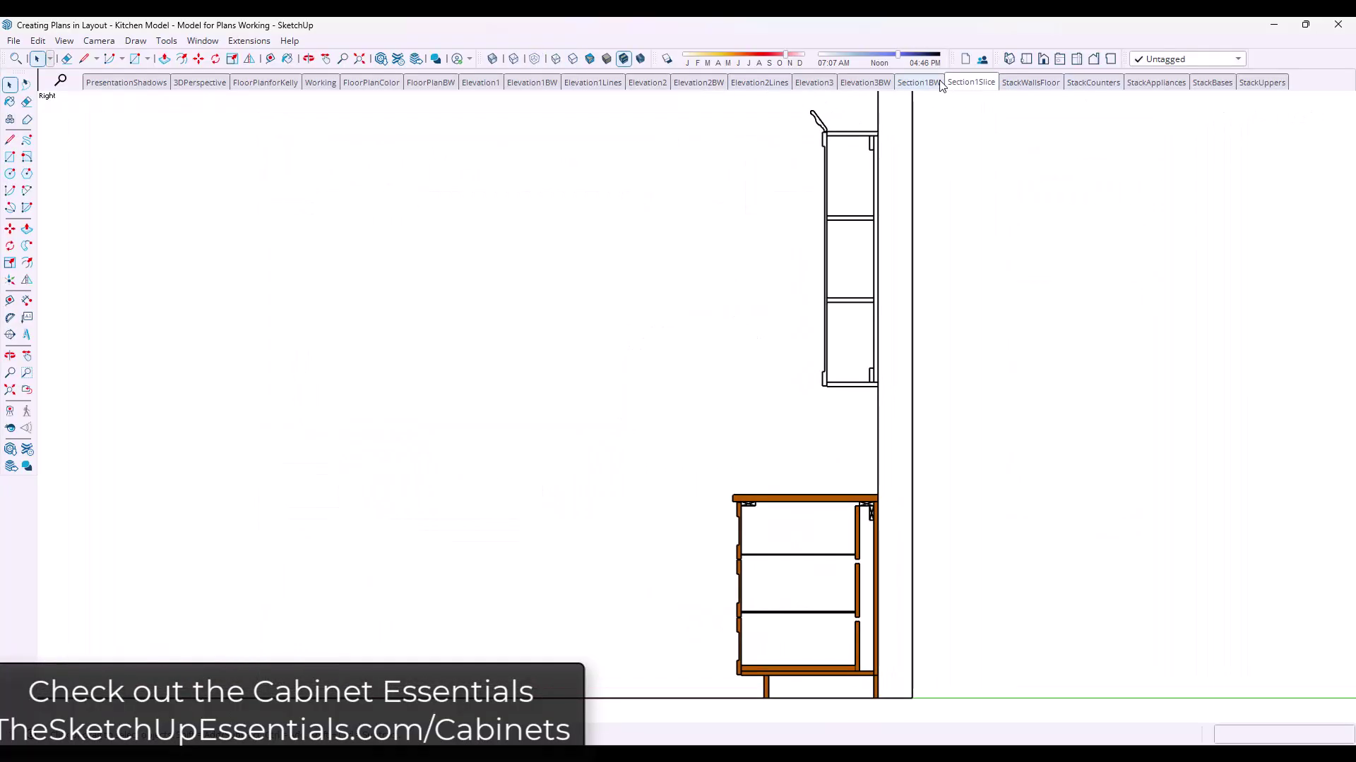
{"action": "left_click", "coordinate": [939, 83]}
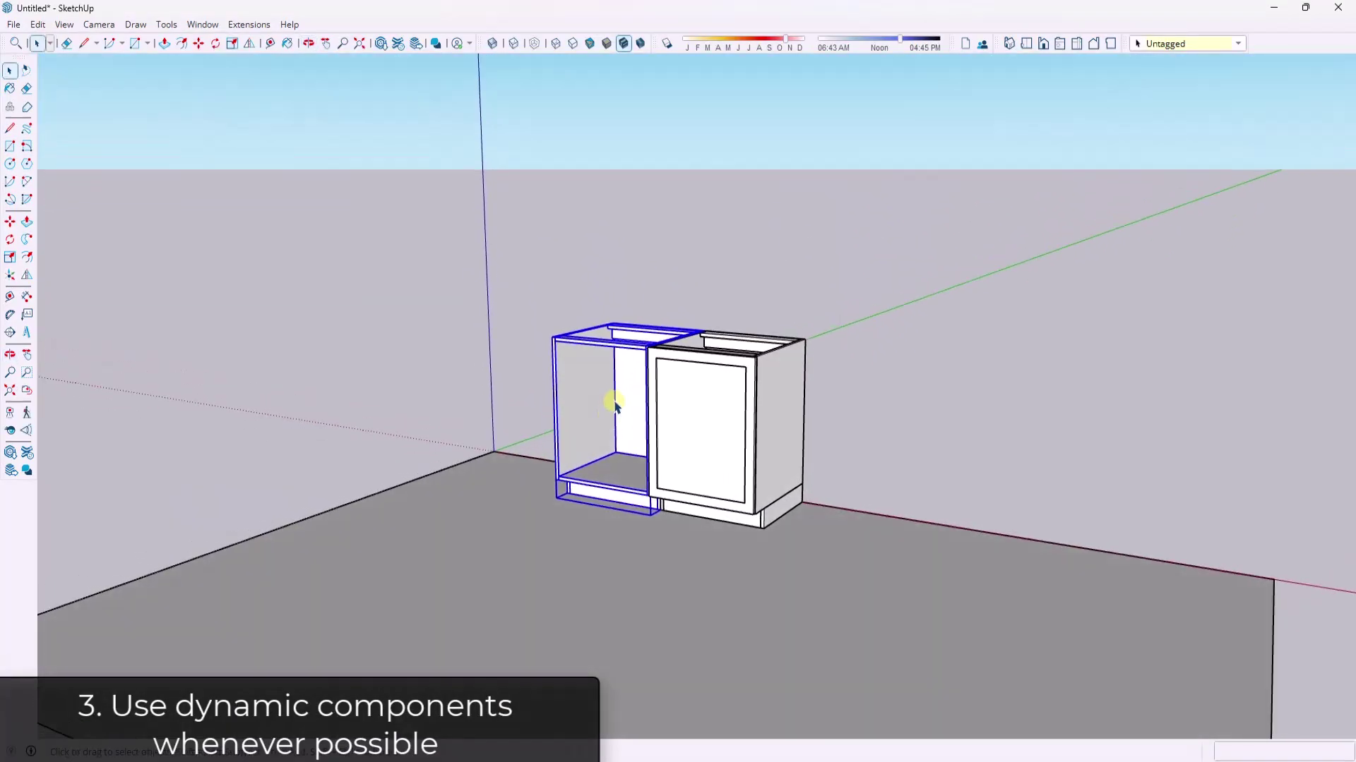
- Copy the open cabinet from the start of the row to the far side of the door cabinet, snapping their corners together
{"action": "middle_click_drag", "start_coordinate": [614, 401], "coordinate": [616, 412]}
{"action": "scroll", "coordinate": [625, 407], "scroll_direction": "up", "scroll_amount": 1}
{"action": "scroll", "coordinate": [603, 413], "scroll_direction": "up", "scroll_amount": 3}
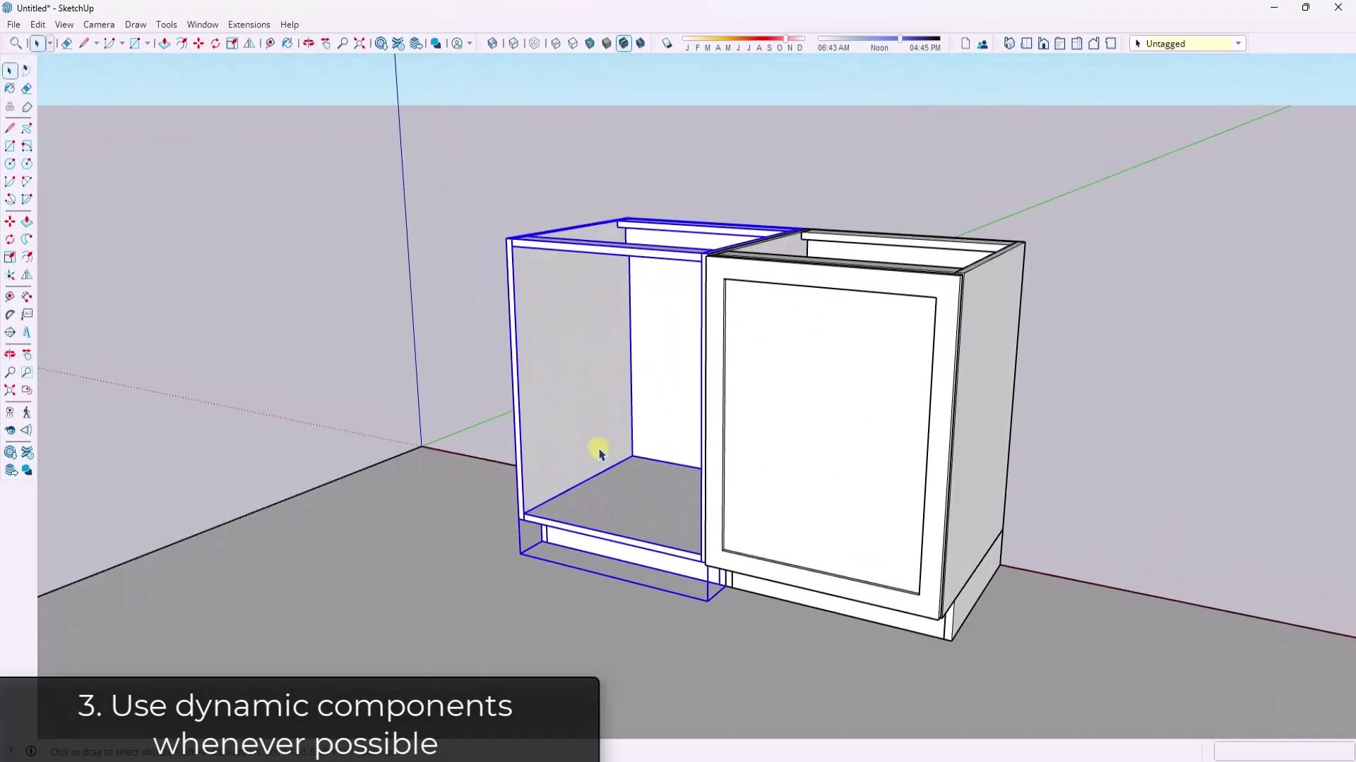
{"action": "middle_click_drag", "start_coordinate": [603, 344], "coordinate": [595, 400]}
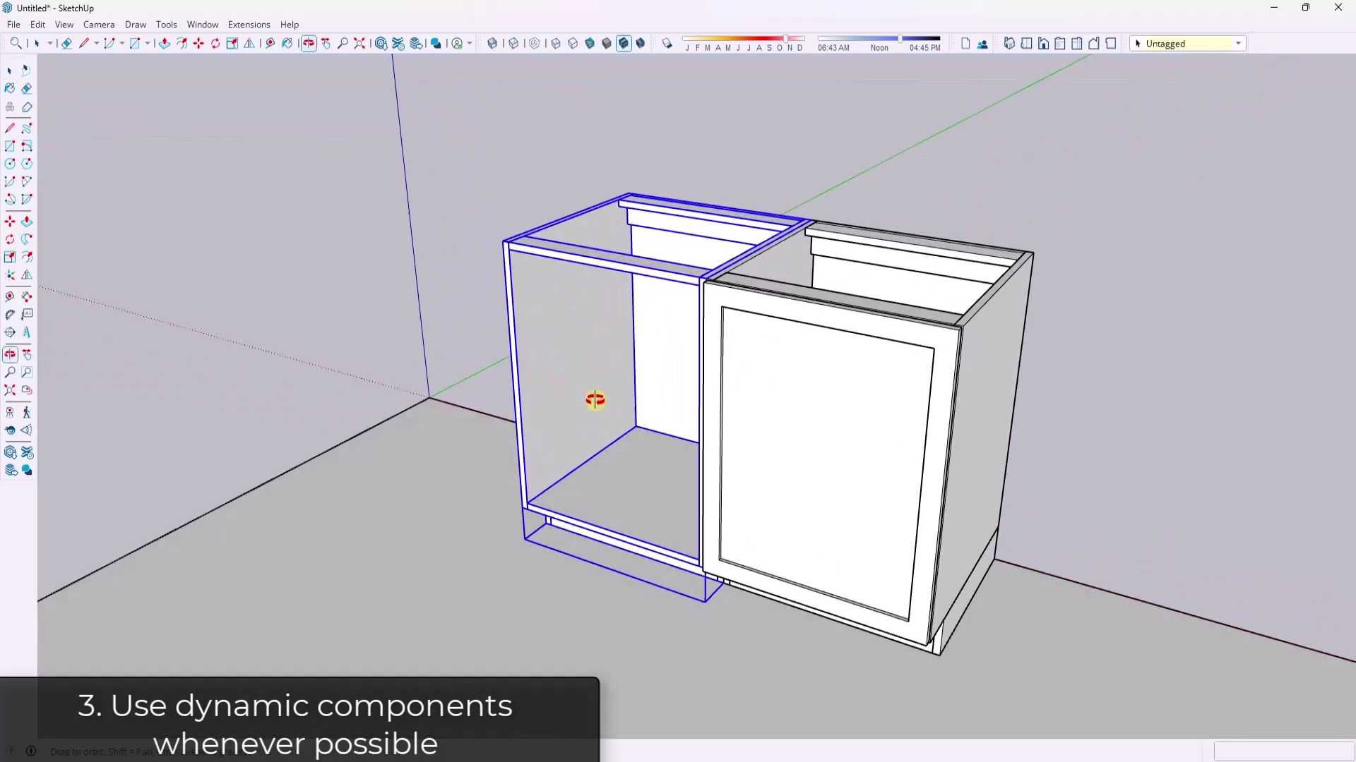
{"action": "key", "text": "m"}
{"action": "scroll", "coordinate": [629, 199], "scroll_direction": "up", "scroll_amount": 5}
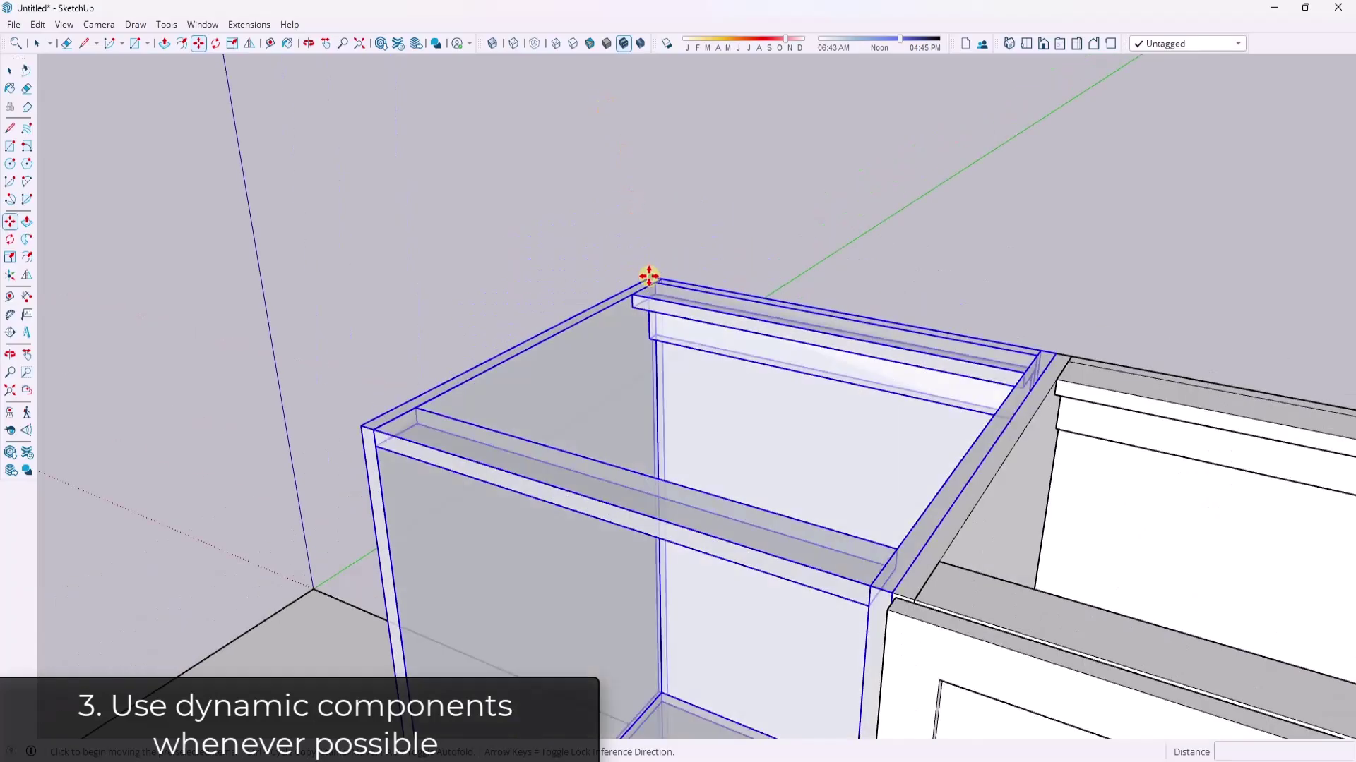
{"action": "scroll", "coordinate": [648, 276], "scroll_direction": "down", "scroll_amount": 5}
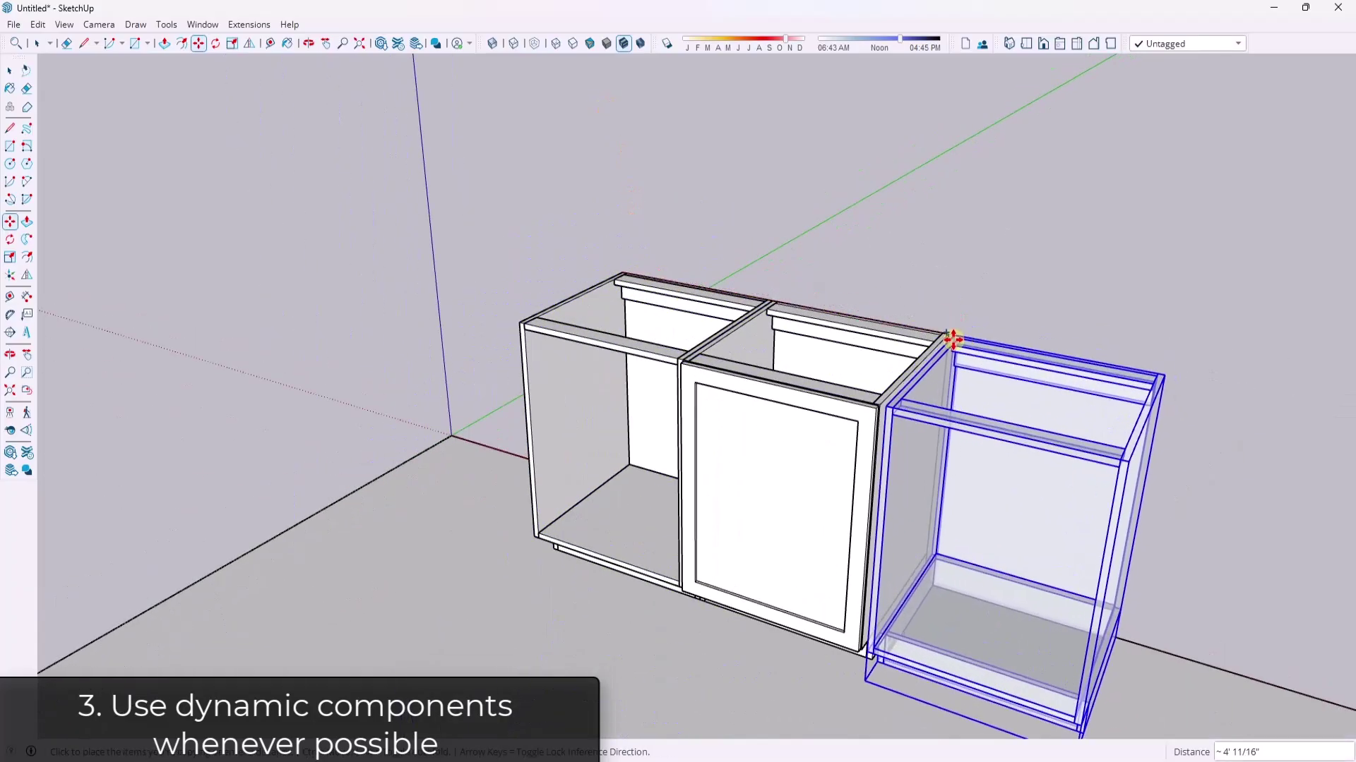
{"action": "scroll", "coordinate": [951, 336], "scroll_direction": "up", "scroll_amount": 1}
{"action": "left_click", "coordinate": [951, 335]}
{"action": "scroll", "coordinate": [1017, 375], "scroll_direction": "down", "scroll_amount": 5}
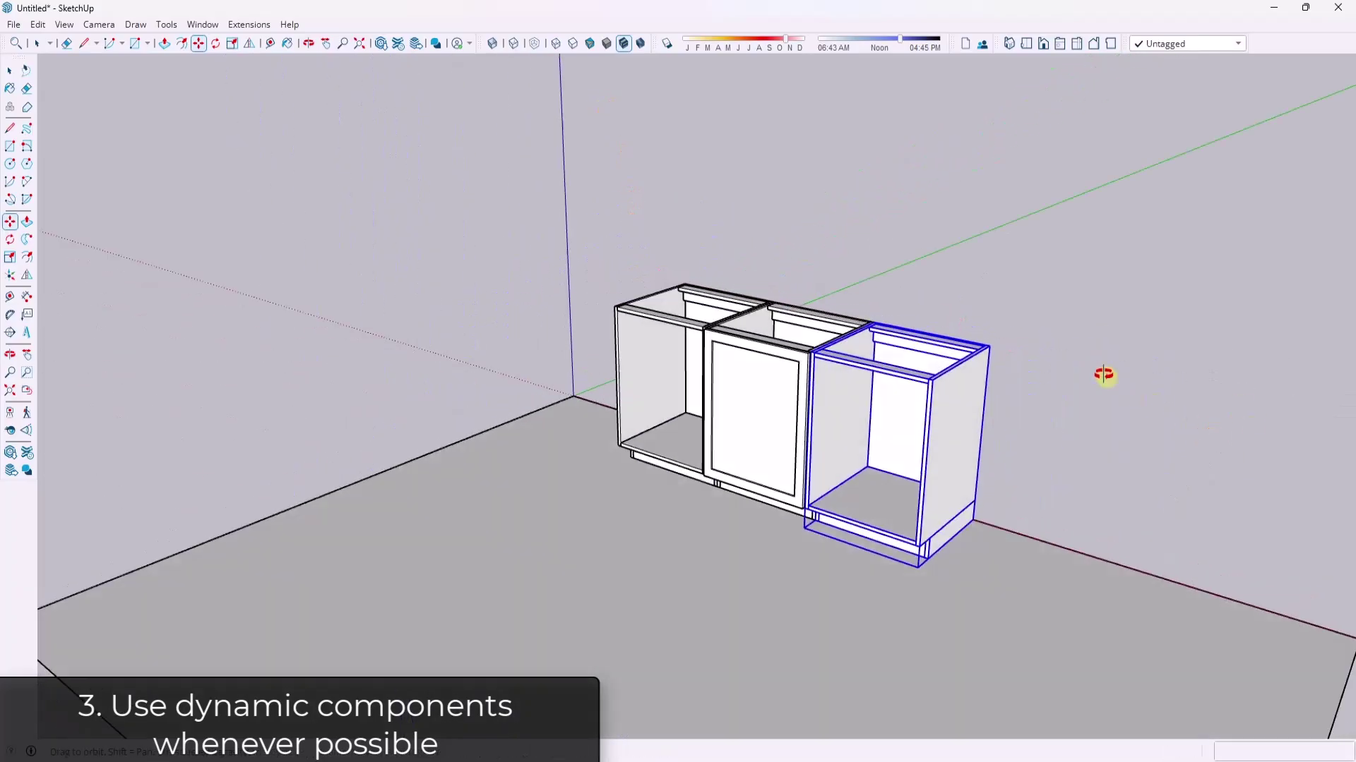
{"action": "middle_click_drag", "start_coordinate": [1017, 375], "coordinate": [1134, 374]}
{"action": "scroll", "coordinate": [938, 458], "scroll_direction": "up", "scroll_amount": 4}
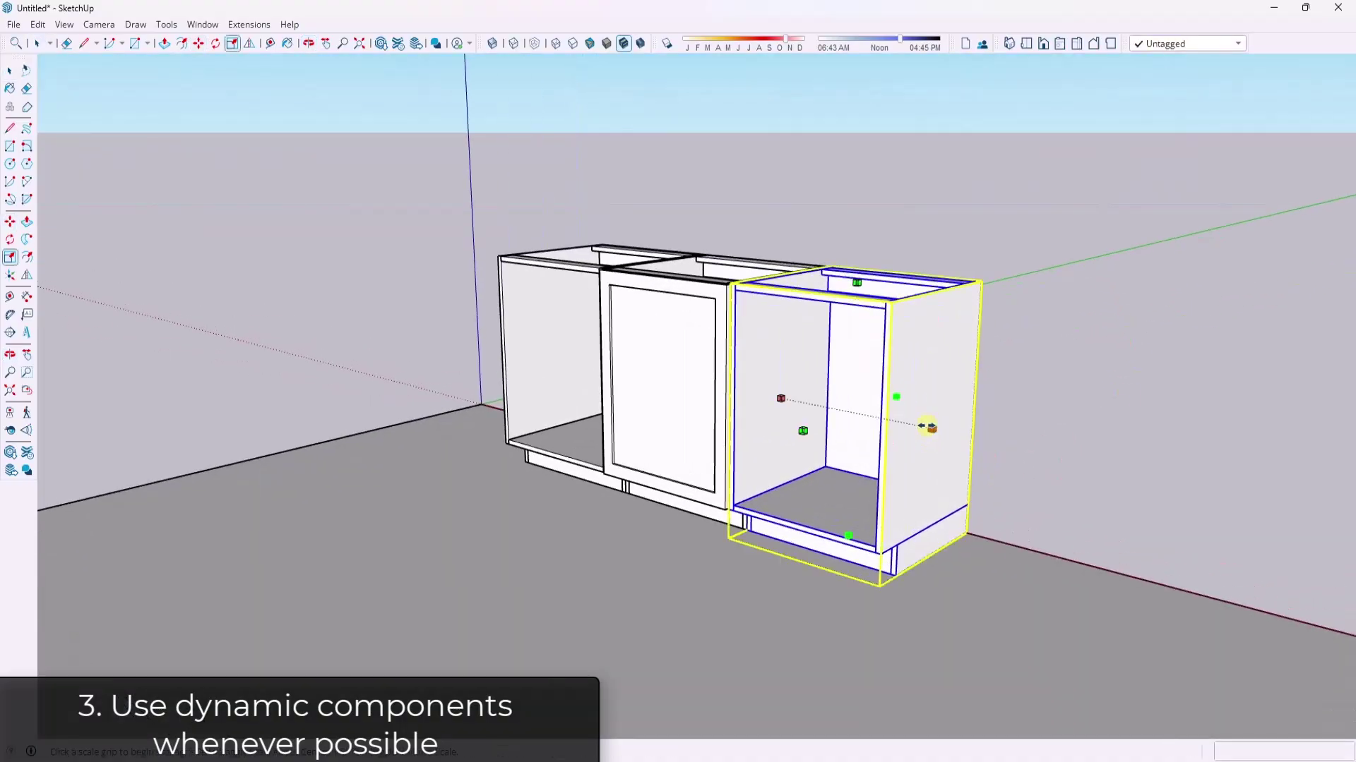
{"action": "key", "text": "space"}
- Copy the middle cabinet's carcass without its door about 4' 4" out in front of the row
{"action": "middle_click_drag", "start_coordinate": [676, 376], "coordinate": [711, 327]}
{"action": "left_click", "coordinate": [704, 281]}
{"action": "left_click", "coordinate": [716, 266]}
{"action": "key", "text": "ctrl"}
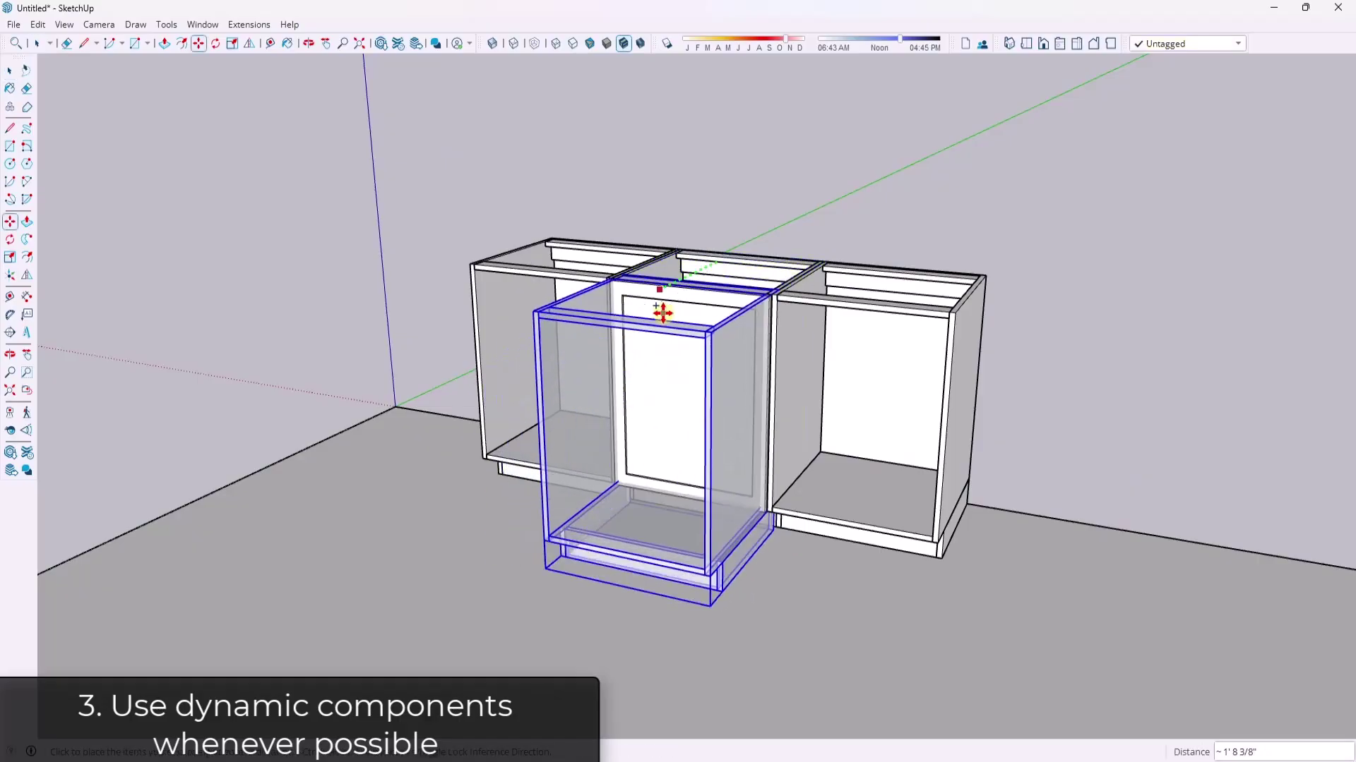
{"action": "left_click", "coordinate": [584, 632]}
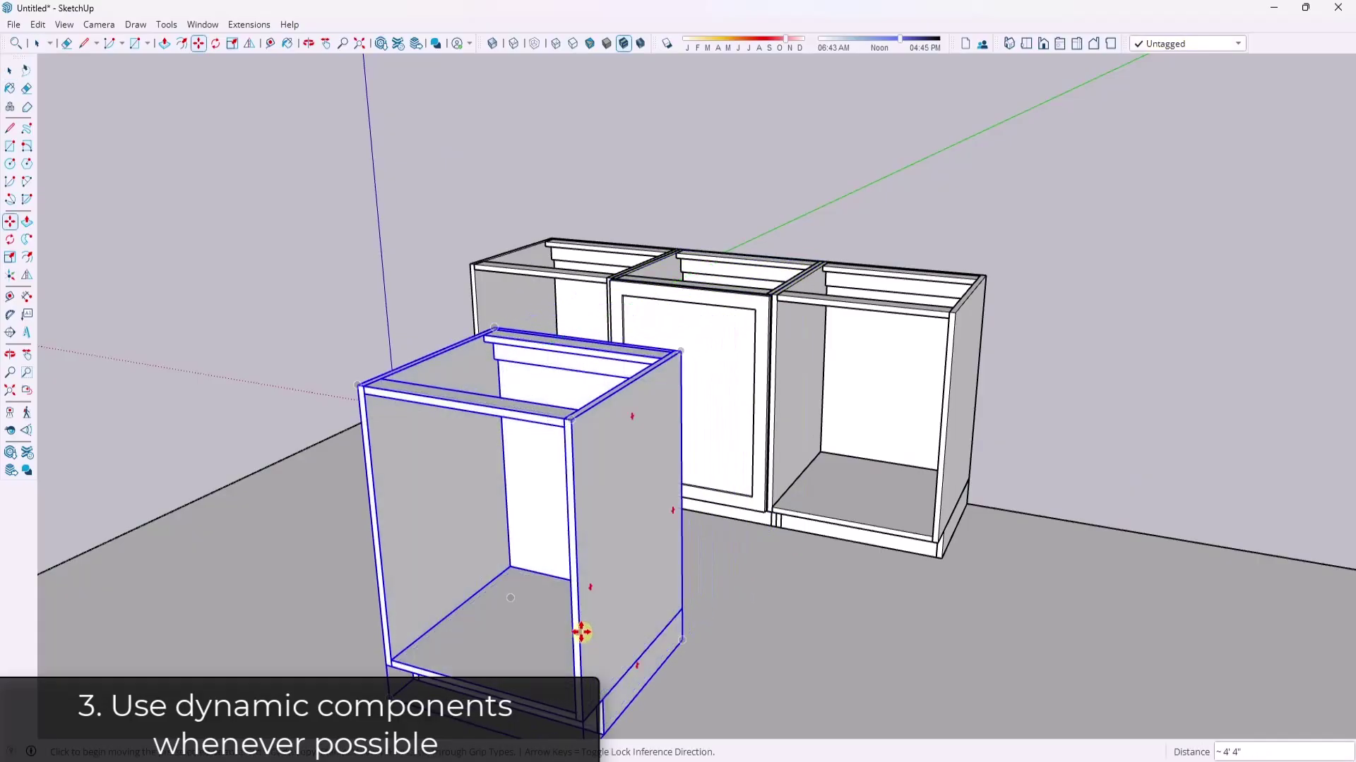
{"action": "key", "text": "space"}
- Try widening the front carcass copy by scaling it along the red axis, and discard the copy
{"action": "scroll", "coordinate": [642, 483], "scroll_direction": "down", "scroll_amount": 5}
{"action": "scroll", "coordinate": [635, 497], "scroll_direction": "up", "scroll_amount": 4}
{"action": "key", "text": "s"}
{"action": "left_click_drag", "start_coordinate": [659, 498], "coordinate": [784, 526]}
{"action": "key", "text": "space"}
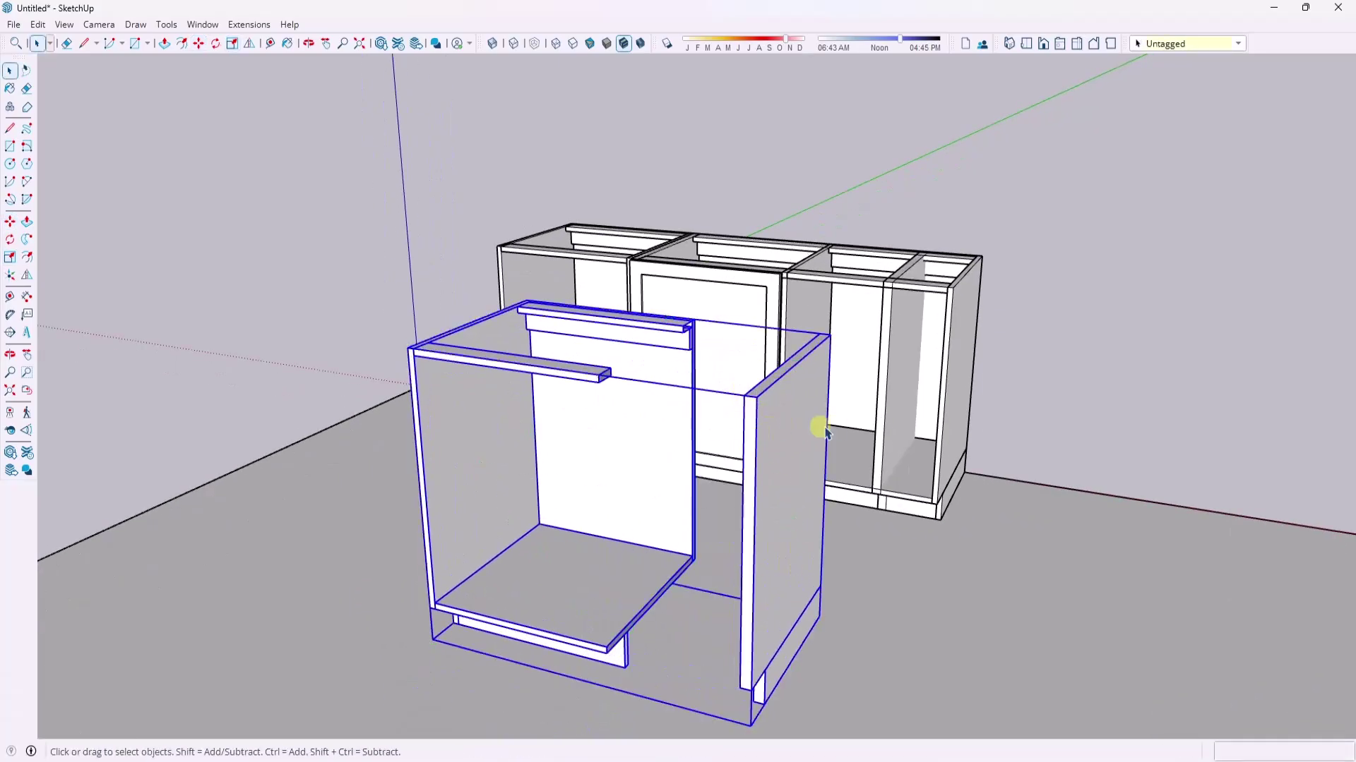
{"action": "key", "text": "ctrl+z"}
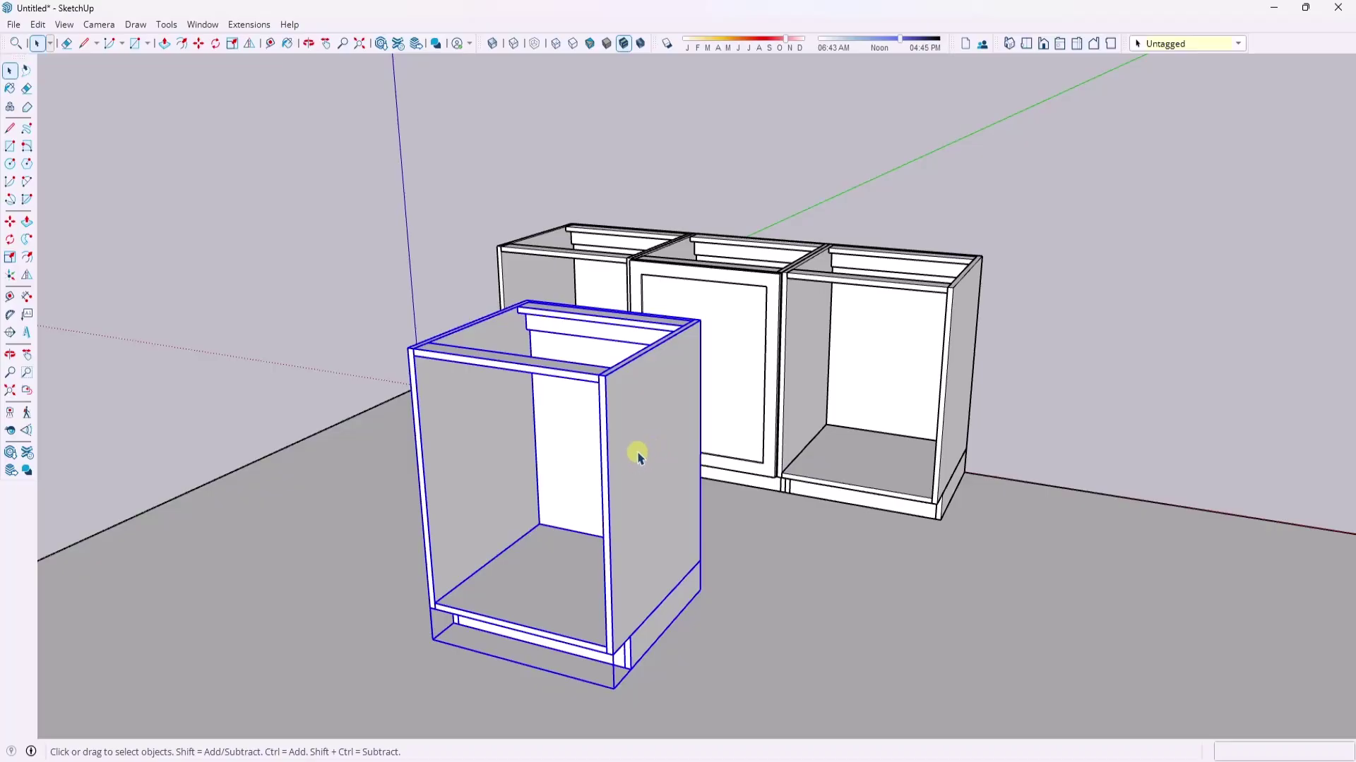
{"action": "key", "text": "Delete"}
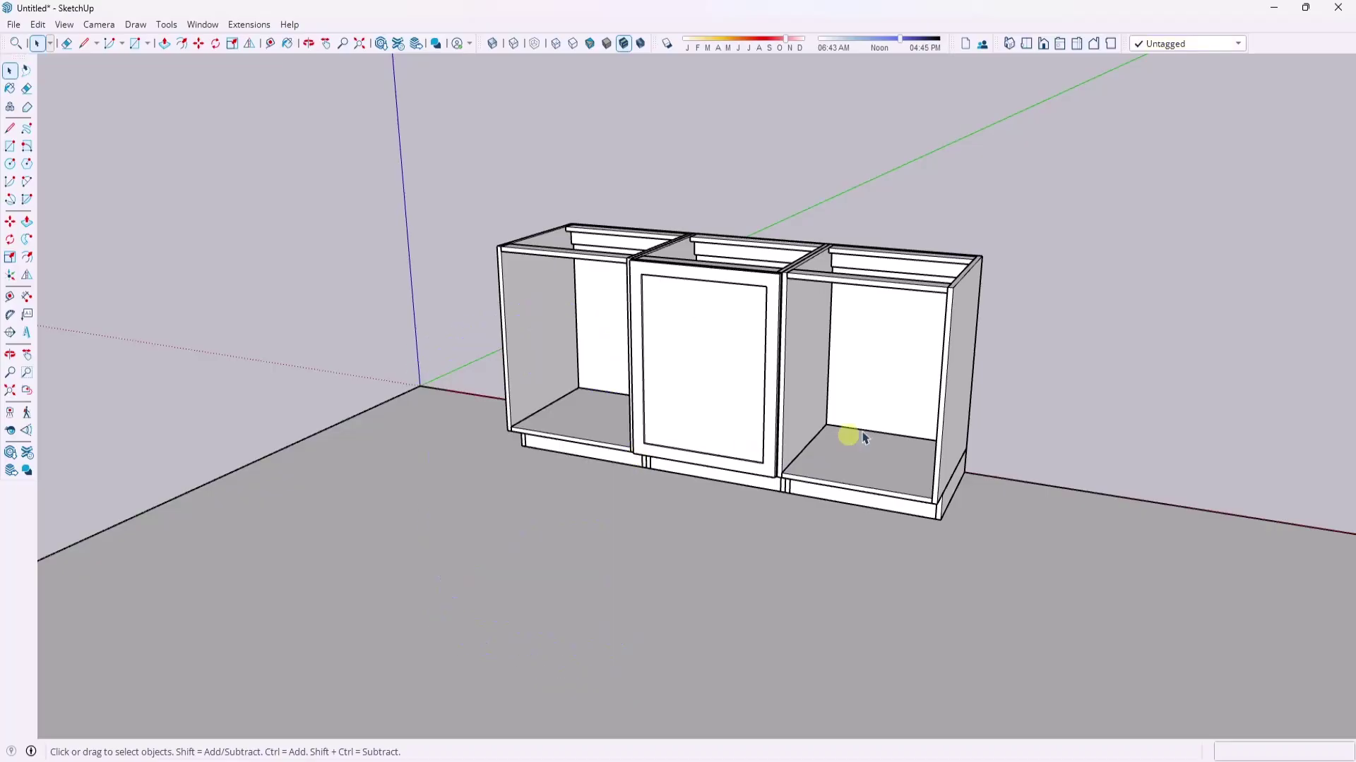
- Narrow the open cabinet beside the door cabinet, at the far end of the row, to a red-axis scale of 0.55
{"action": "scroll", "coordinate": [992, 371], "scroll_direction": "up", "scroll_amount": 3}
{"action": "left_click", "coordinate": [836, 342]}
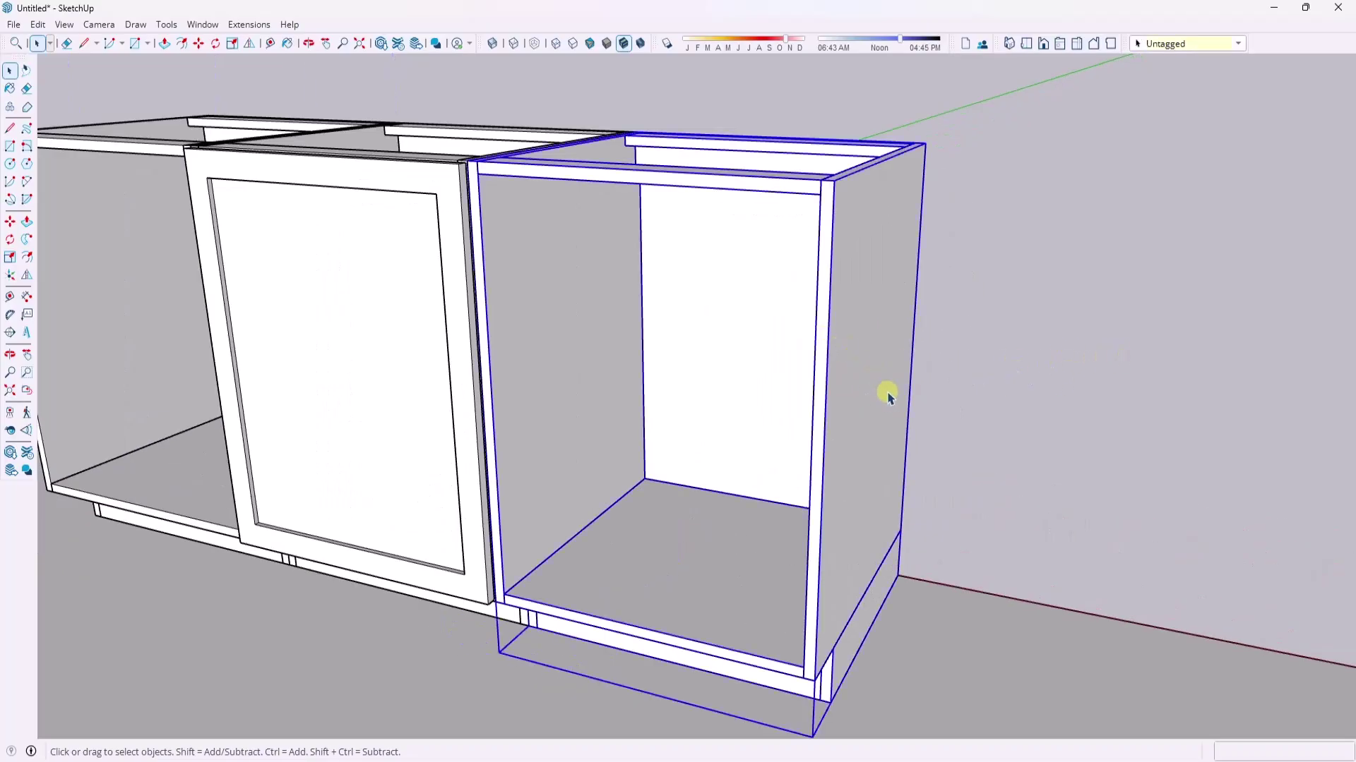
{"action": "scroll", "coordinate": [886, 393], "scroll_direction": "down", "scroll_amount": 1}
{"action": "key", "text": "s"}
{"action": "left_click", "coordinate": [880, 397]}
{"action": "left_click", "coordinate": [781, 388]}
{"action": "left_click", "coordinate": [784, 396]}
{"action": "left_click", "coordinate": [725, 364]}
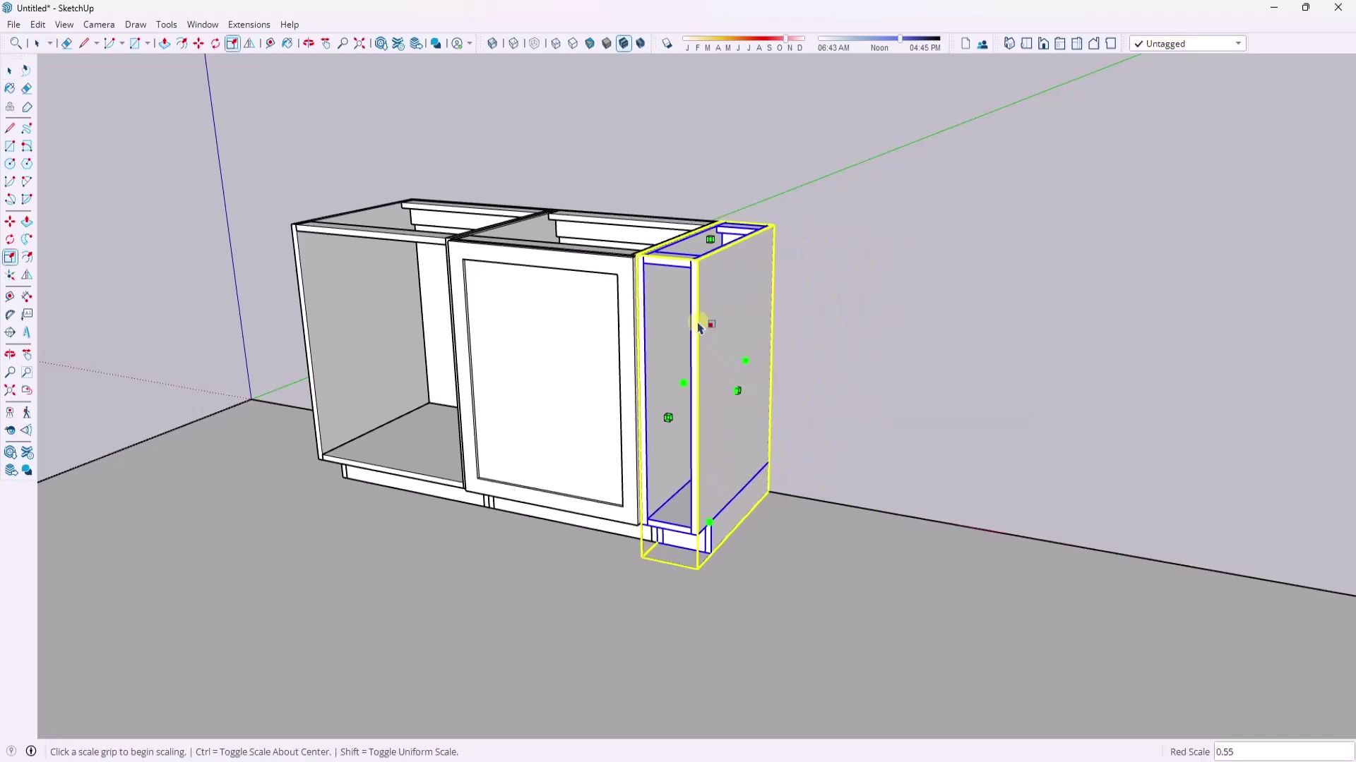
- Widen the narrowed end cabinet along the red axis to roughly the width of the other cabinets in the row
{"action": "scroll", "coordinate": [698, 314], "scroll_direction": "up", "scroll_amount": 4}
{"action": "left_click", "coordinate": [790, 508]}
{"action": "left_click", "coordinate": [896, 527]}
{"action": "scroll", "coordinate": [824, 420], "scroll_direction": "down", "scroll_amount": 5}
{"action": "left_click", "coordinate": [824, 419]}
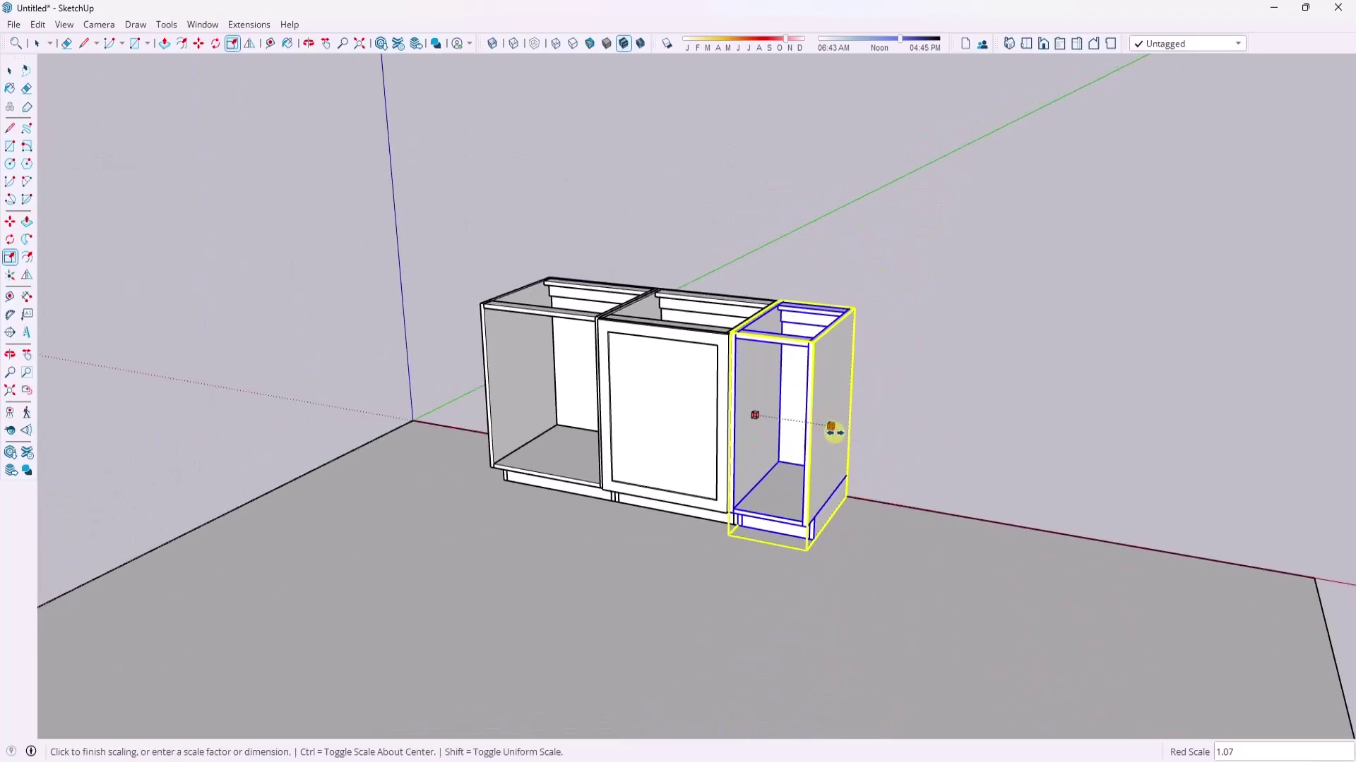
{"action": "left_click", "coordinate": [902, 442]}
{"action": "key", "text": "space"}
{"action": "scroll", "coordinate": [738, 426], "scroll_direction": "up", "scroll_amount": 4}
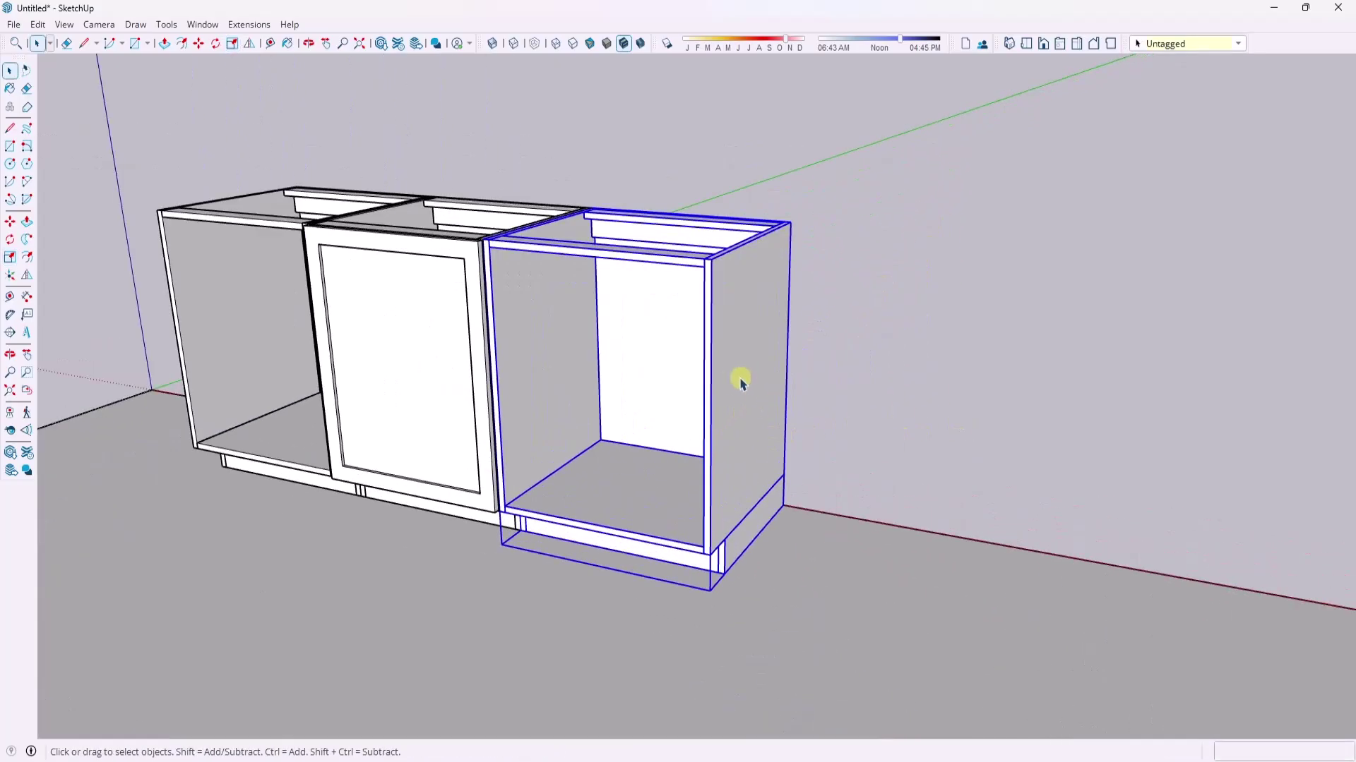
{"action": "scroll", "coordinate": [741, 383], "scroll_direction": "down", "scroll_amount": 1}
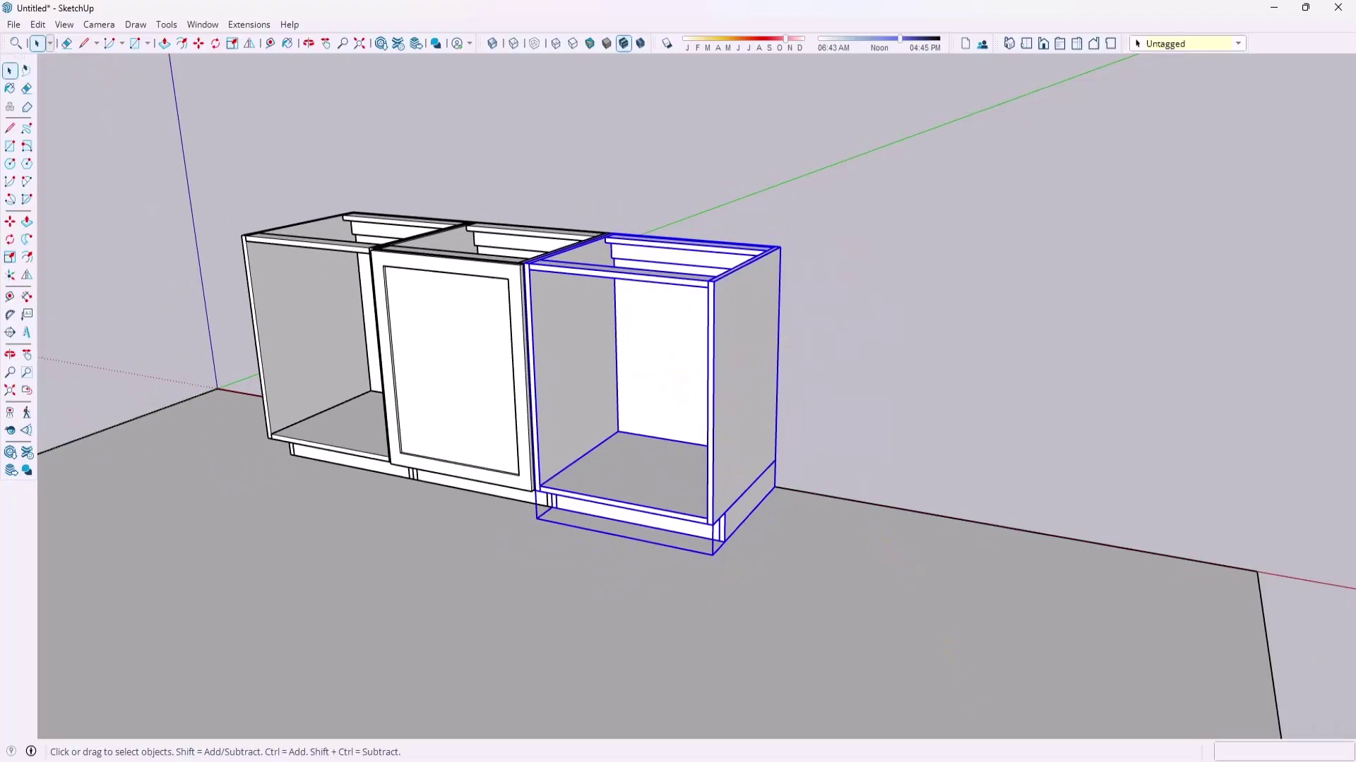
- Switch to the Dynamic Cabinet Collection V02 Working model and examine its parts, shaker and inset shaker cabinets in their different widths
{"action": "mouse_move", "coordinate": [1006, 761]}
{"action": "left_click", "coordinate": [1131, 693]}
{"action": "scroll", "coordinate": [322, 355], "scroll_direction": "down", "scroll_amount": 5}
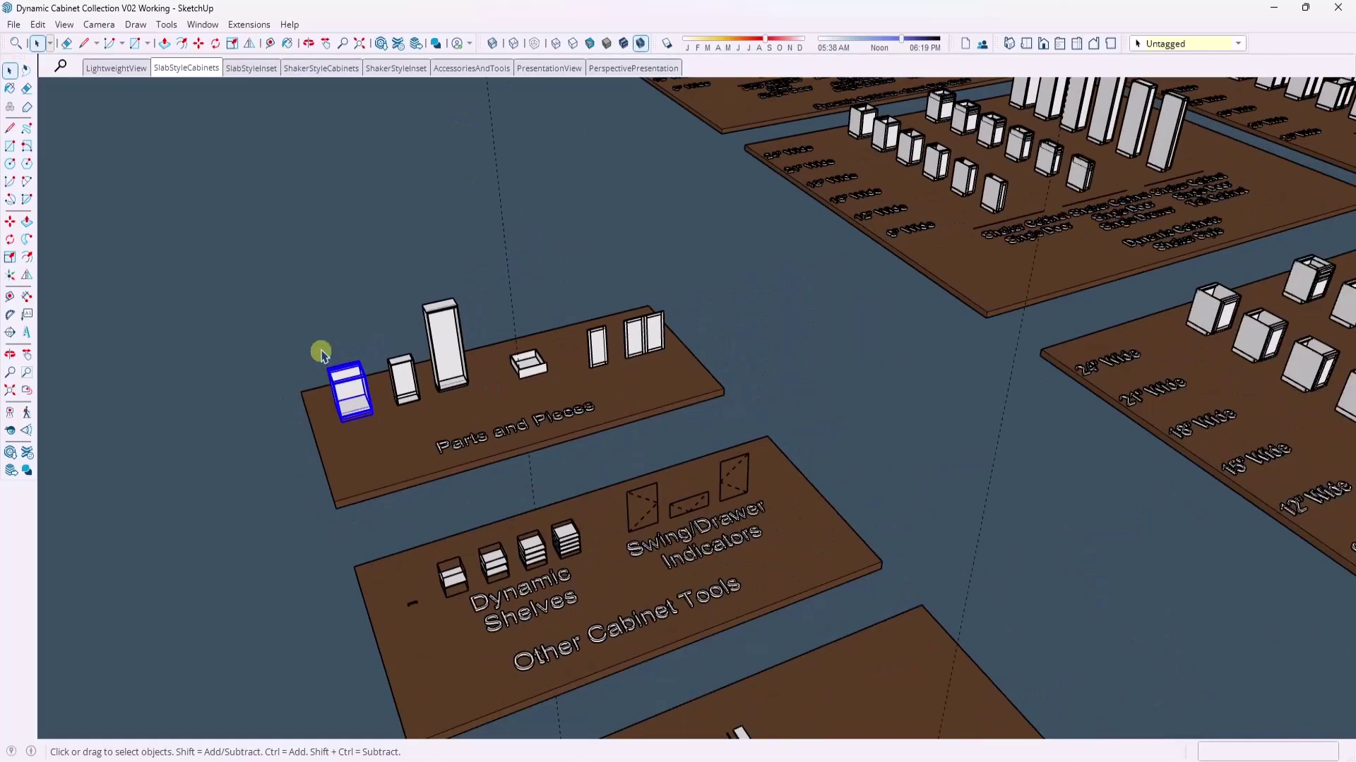
{"action": "scroll", "coordinate": [926, 221], "scroll_direction": "up", "scroll_amount": 6}
{"action": "scroll", "coordinate": [560, 281], "scroll_direction": "down", "scroll_amount": 4}
{"action": "scroll", "coordinate": [695, 585], "scroll_direction": "up", "scroll_amount": 2}
{"action": "scroll", "coordinate": [545, 319], "scroll_direction": "up", "scroll_amount": 4}
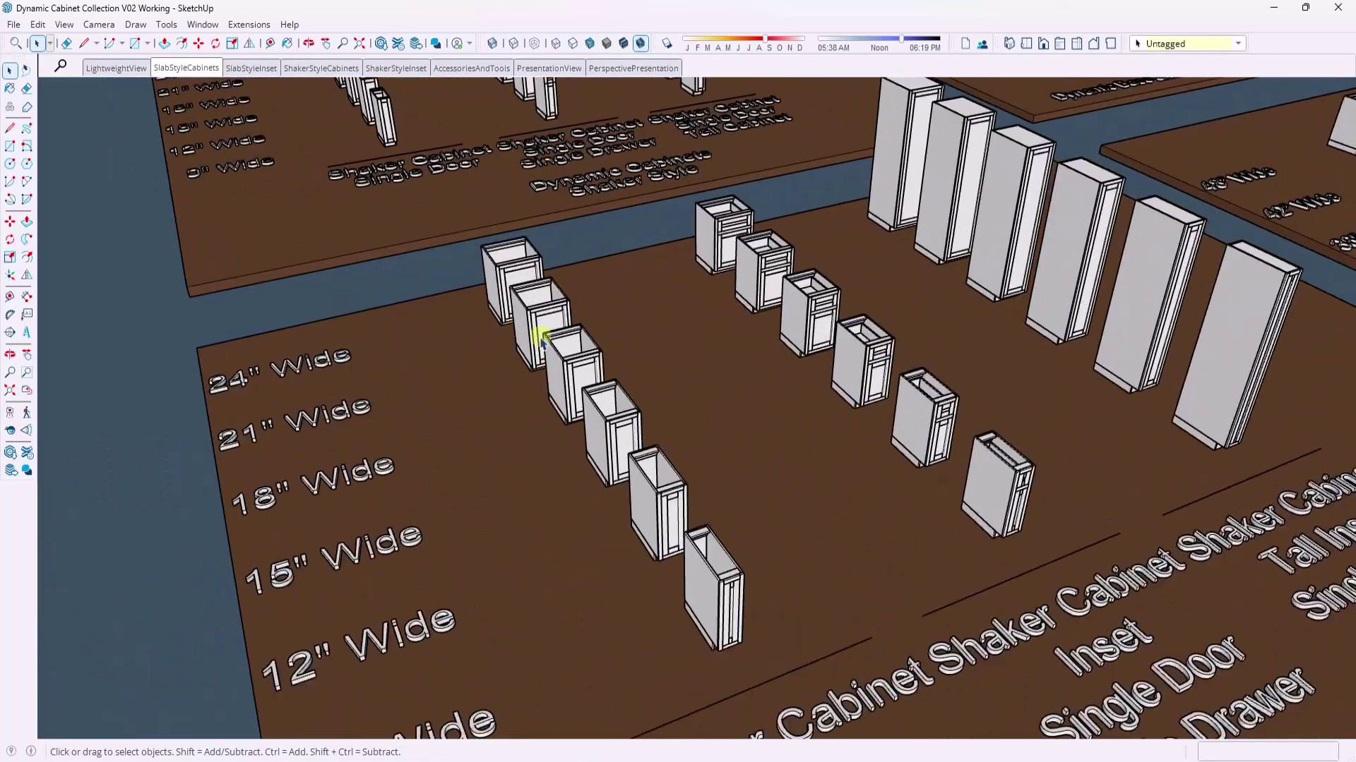
{"action": "scroll", "coordinate": [237, 364], "scroll_direction": "down", "scroll_amount": 5}
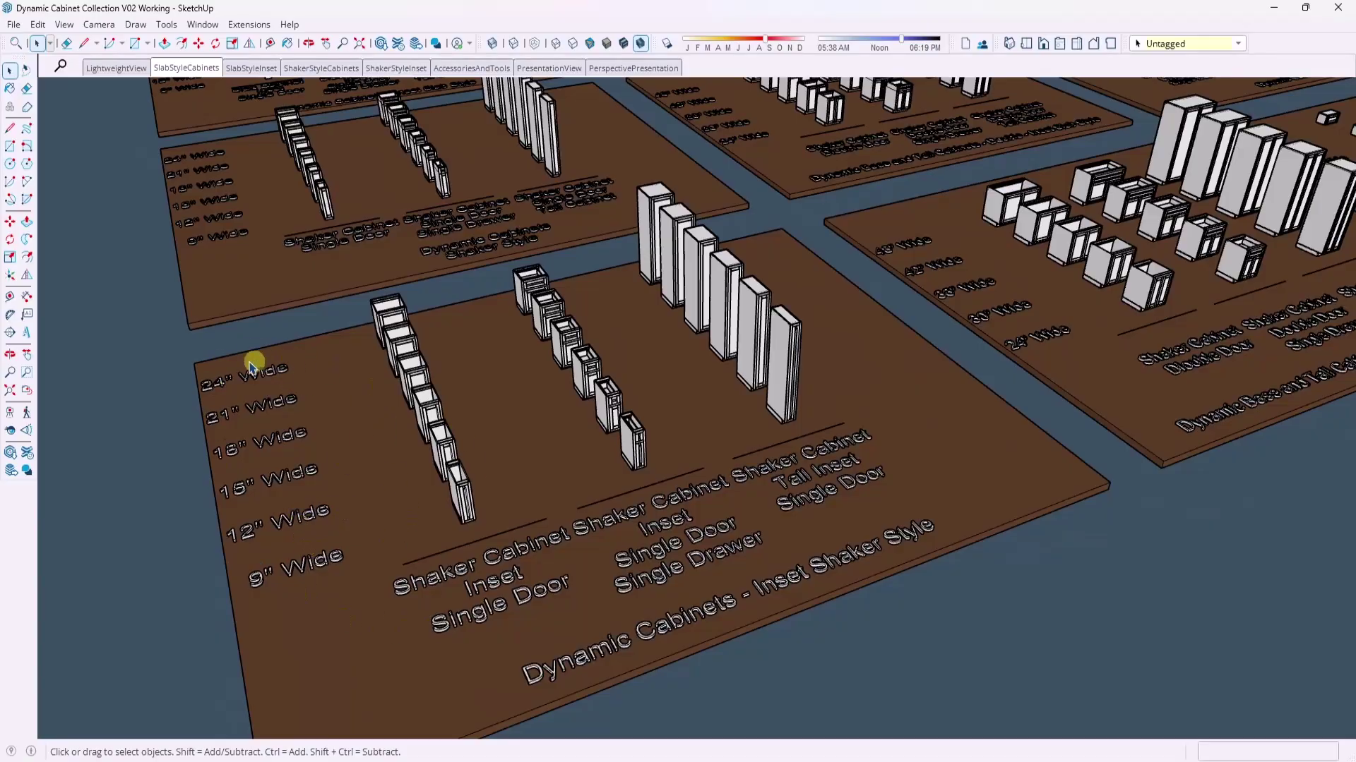
{"action": "scroll", "coordinate": [322, 500], "scroll_direction": "up", "scroll_amount": 3}
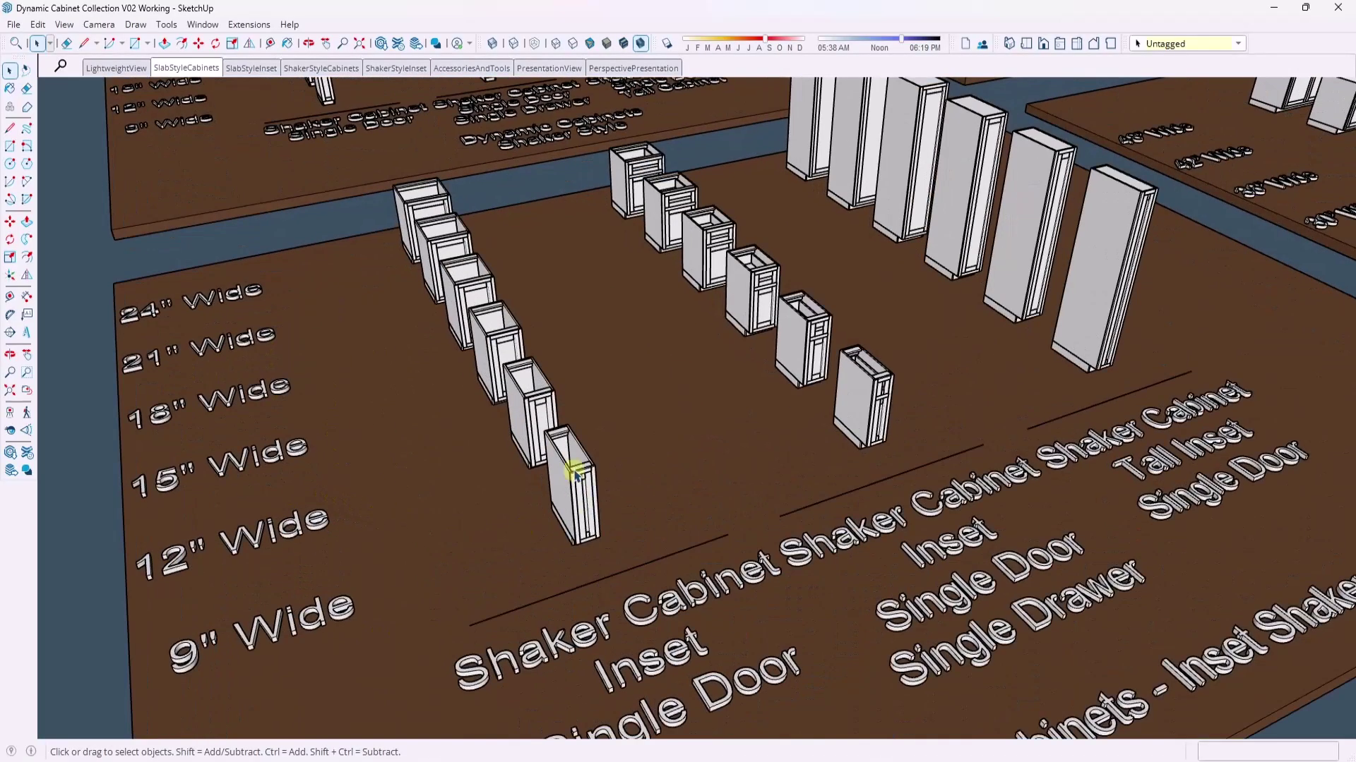
{"action": "scroll", "coordinate": [766, 288], "scroll_direction": "up", "scroll_amount": 3}
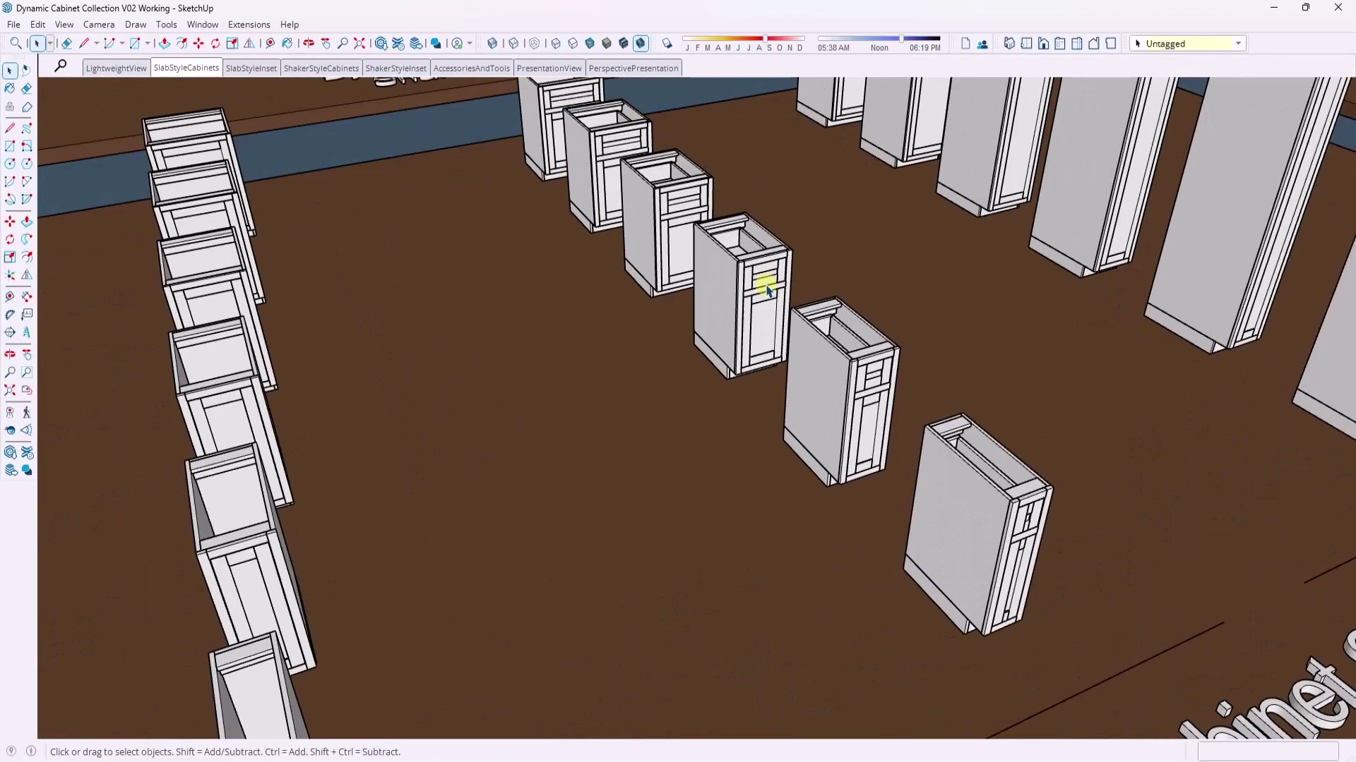
{"action": "scroll", "coordinate": [762, 282], "scroll_direction": "down", "scroll_amount": 6}
{"action": "scroll", "coordinate": [578, 205], "scroll_direction": "up", "scroll_amount": 5}
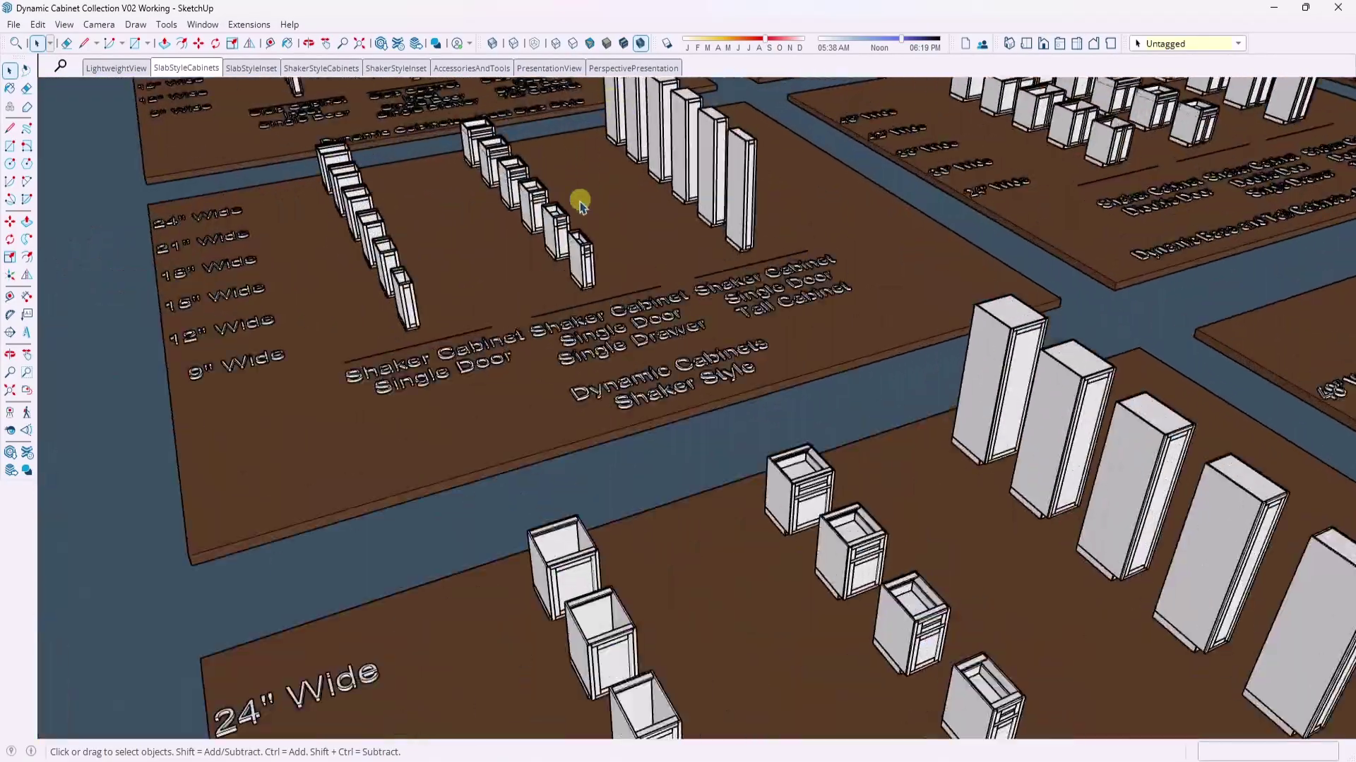
{"action": "scroll", "coordinate": [454, 341], "scroll_direction": "down", "scroll_amount": 3}
{"action": "scroll", "coordinate": [444, 325], "scroll_direction": "down", "scroll_amount": 2}
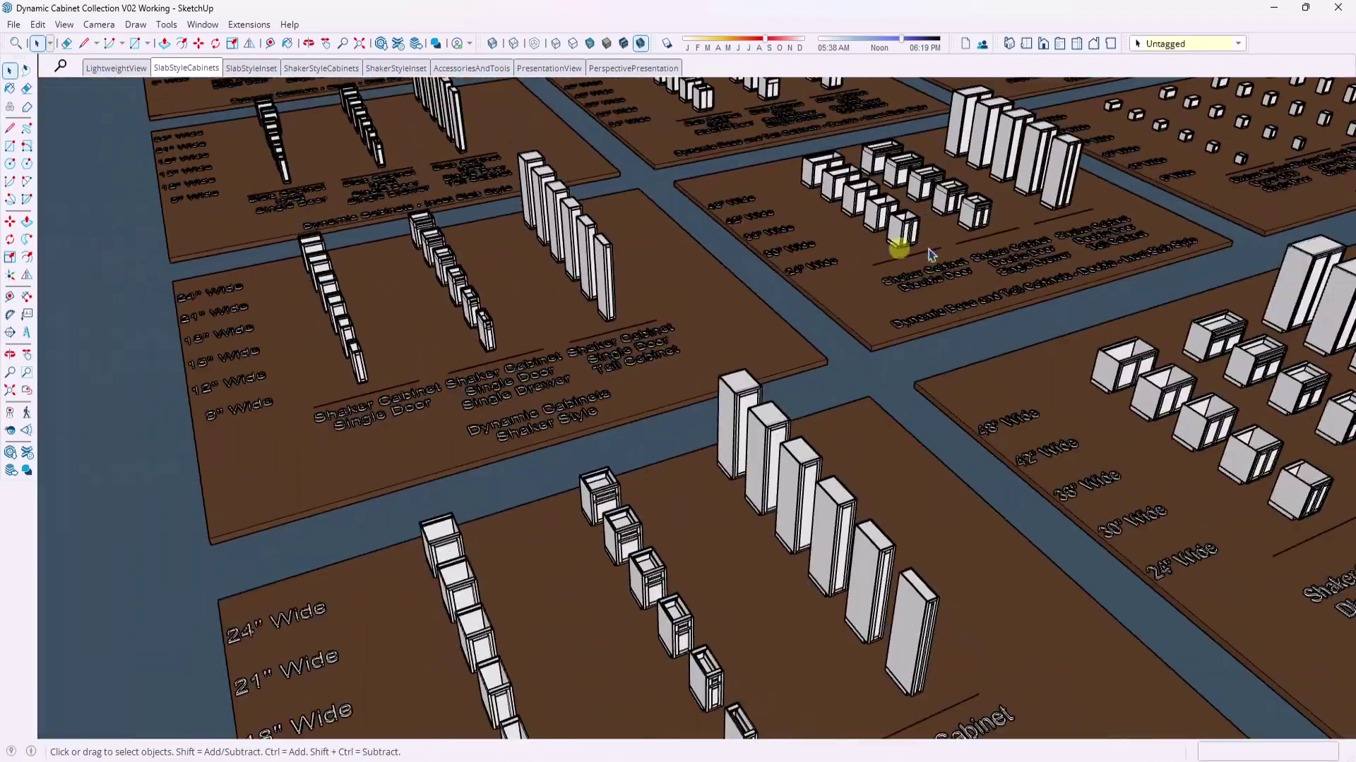
- Copy the 24" wide shaker double-door, single-drawer cabinet from the collection and paste it beyond the row's end in the untitled model
{"action": "scroll", "coordinate": [1059, 183], "scroll_direction": "up", "scroll_amount": 6}
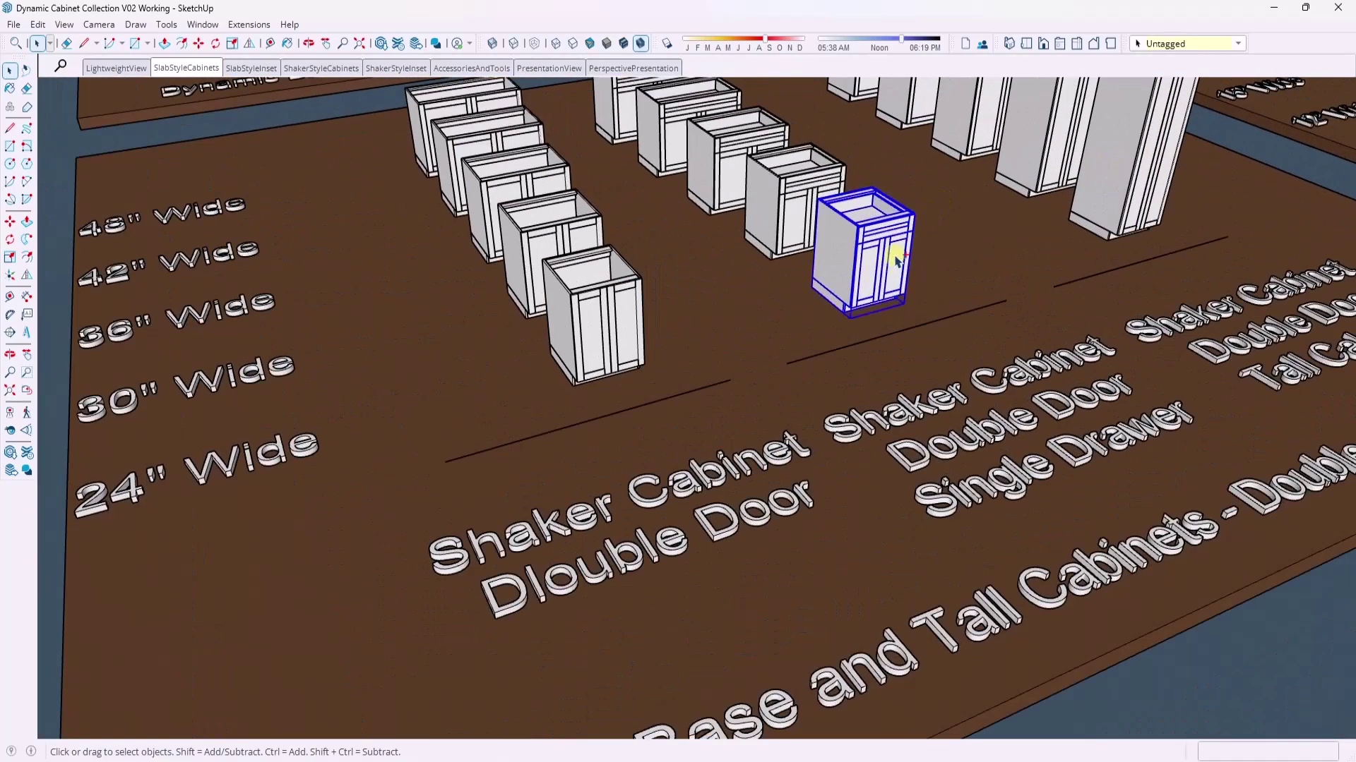
{"action": "left_click", "coordinate": [1268, 10]}
{"action": "middle_click_drag", "start_coordinate": [770, 318], "coordinate": [678, 375]}
{"action": "scroll", "coordinate": [784, 410], "scroll_direction": "down", "scroll_amount": 3}
{"action": "scroll", "coordinate": [794, 473], "scroll_direction": "up", "scroll_amount": 3}
{"action": "left_click", "coordinate": [814, 507]}
{"action": "key", "text": "ctrl+v"}
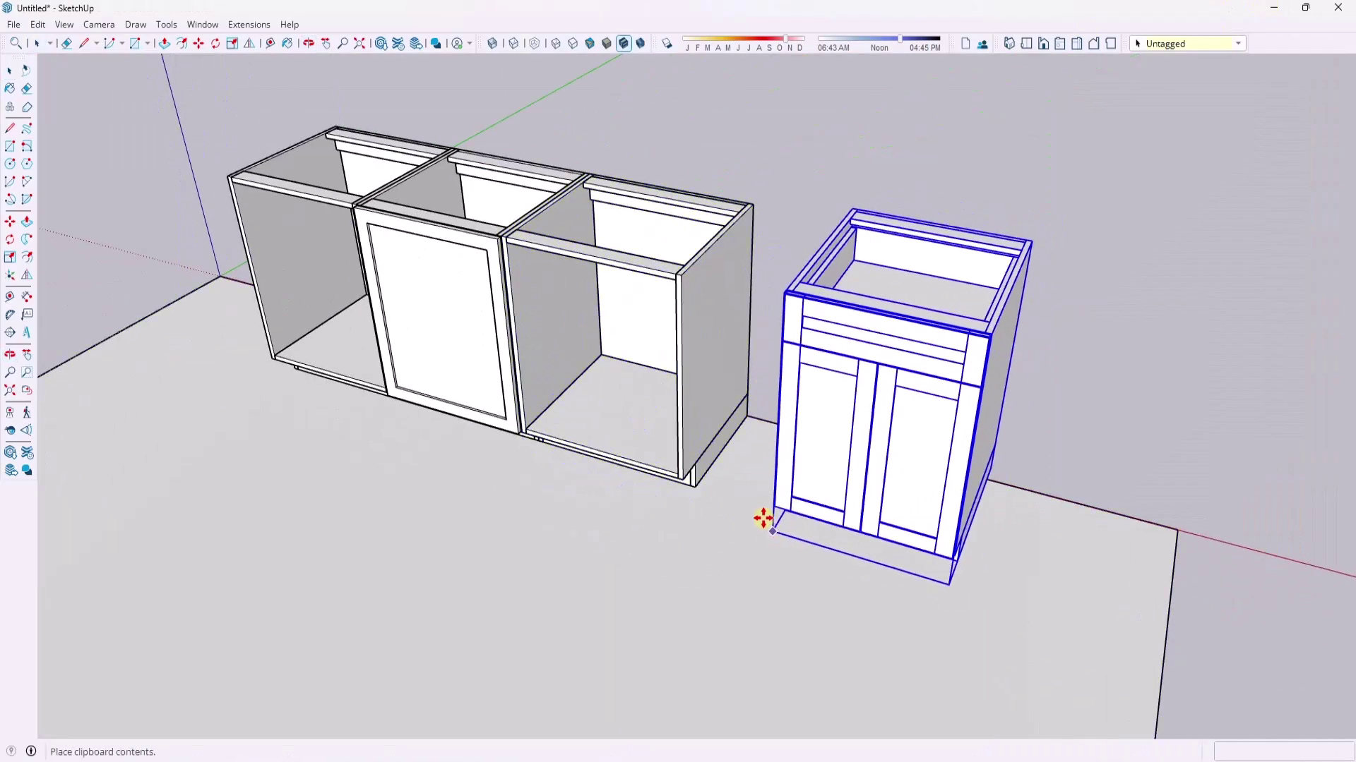
{"action": "left_click", "coordinate": [750, 494]}
- Resize the pasted double-door cabinet with the Scale tool, stretching its width, adjusting its depth and bringing the width back in
{"action": "key", "text": "s"}
{"action": "left_click_drag", "start_coordinate": [951, 378], "coordinate": [1032, 393]}
{"action": "middle_click_drag", "start_coordinate": [921, 411], "coordinate": [882, 396]}
{"action": "scroll", "coordinate": [841, 304], "scroll_direction": "up", "scroll_amount": 1}
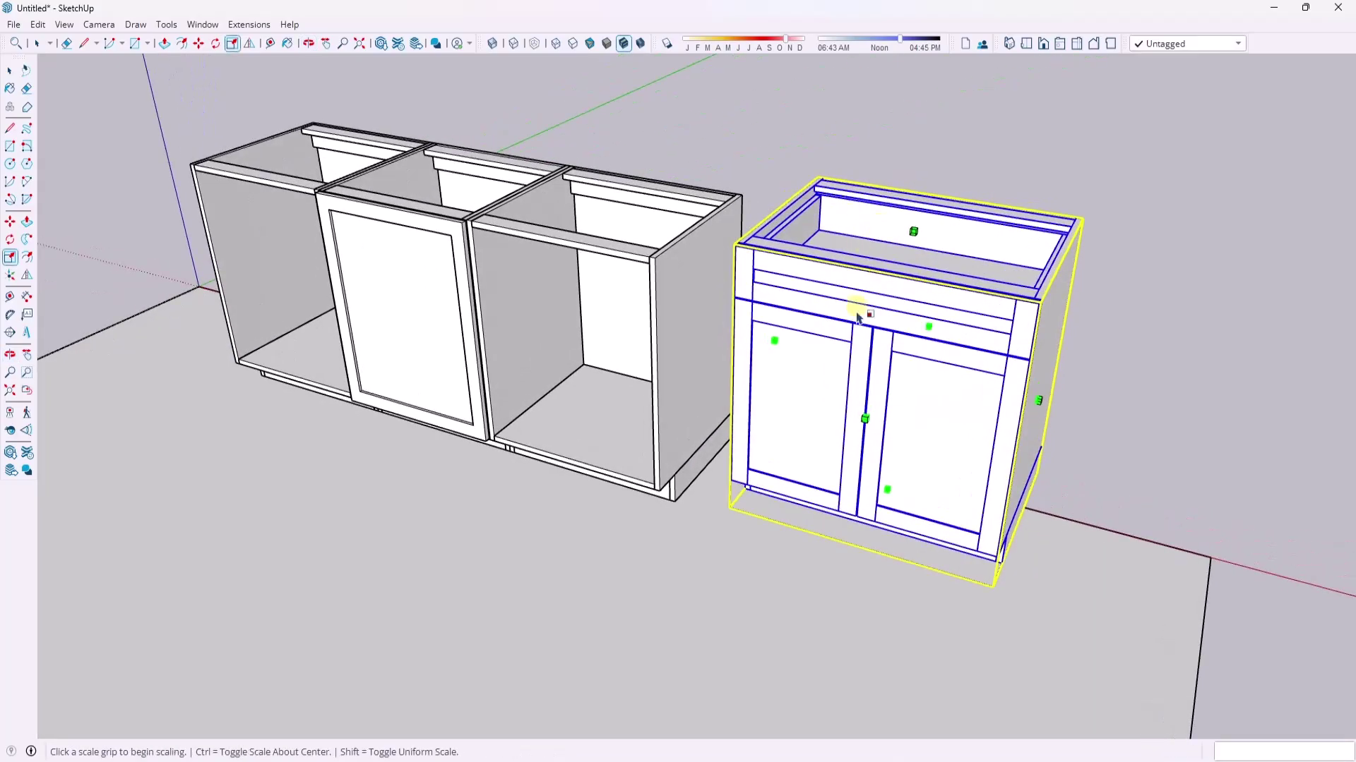
{"action": "mouse_move", "coordinate": [863, 419]}
{"action": "left_mouse_down"}
{"action": "mouse_move", "coordinate": [883, 422]}
{"action": "mouse_move", "coordinate": [859, 419]}
{"action": "left_mouse_up"}
{"action": "left_click_drag", "start_coordinate": [1039, 403], "coordinate": [984, 389]}
{"action": "scroll", "coordinate": [823, 133], "scroll_direction": "up", "scroll_amount": 3}
- Move the double-door cabinet against the end of the row, snapping its upper back corner to the neighbouring open cabinet's
{"action": "key", "text": "space"}
{"action": "key", "text": "m"}
{"action": "scroll", "coordinate": [720, 218], "scroll_direction": "down", "scroll_amount": 3}
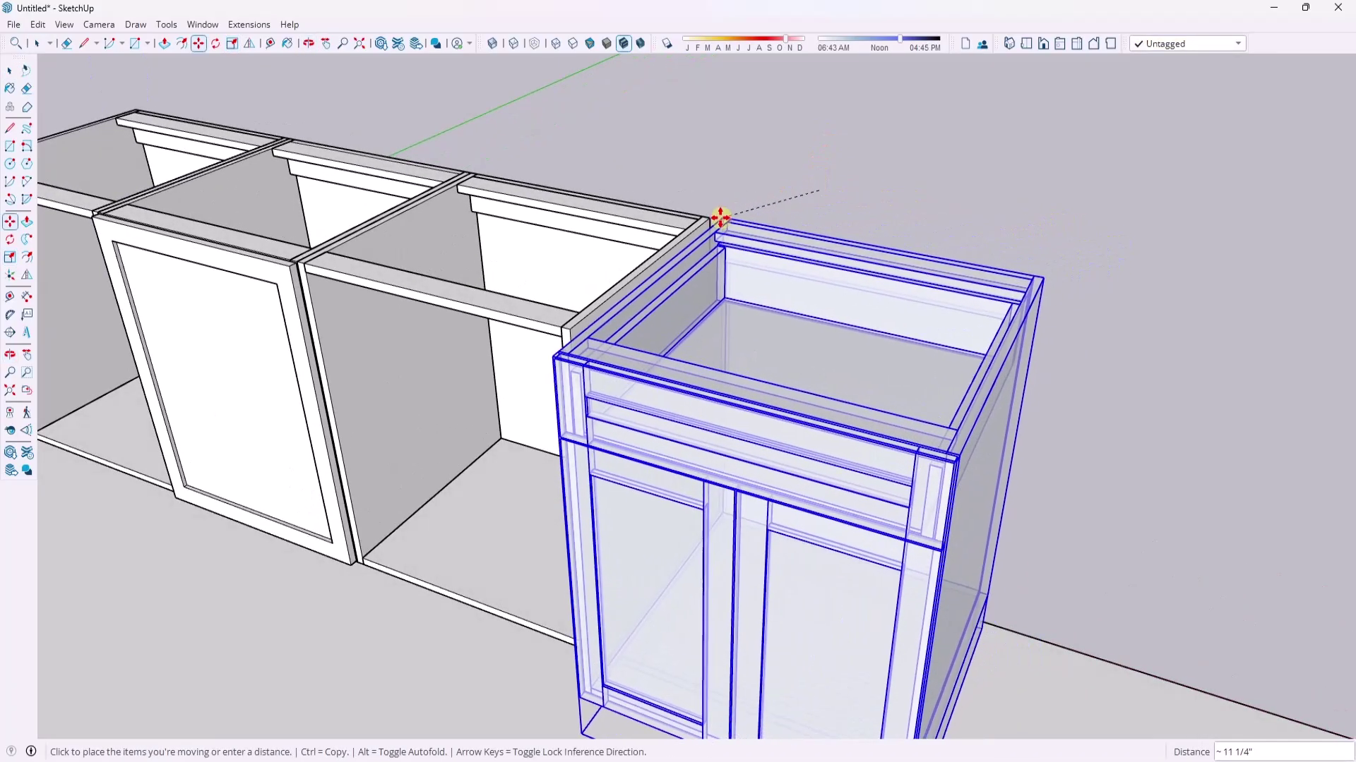
{"action": "middle_click_drag", "start_coordinate": [814, 209], "coordinate": [722, 427]}
- Scale the double-door cabinet's depth from its front to align with the neighbouring cabinets
{"action": "key", "text": "s"}
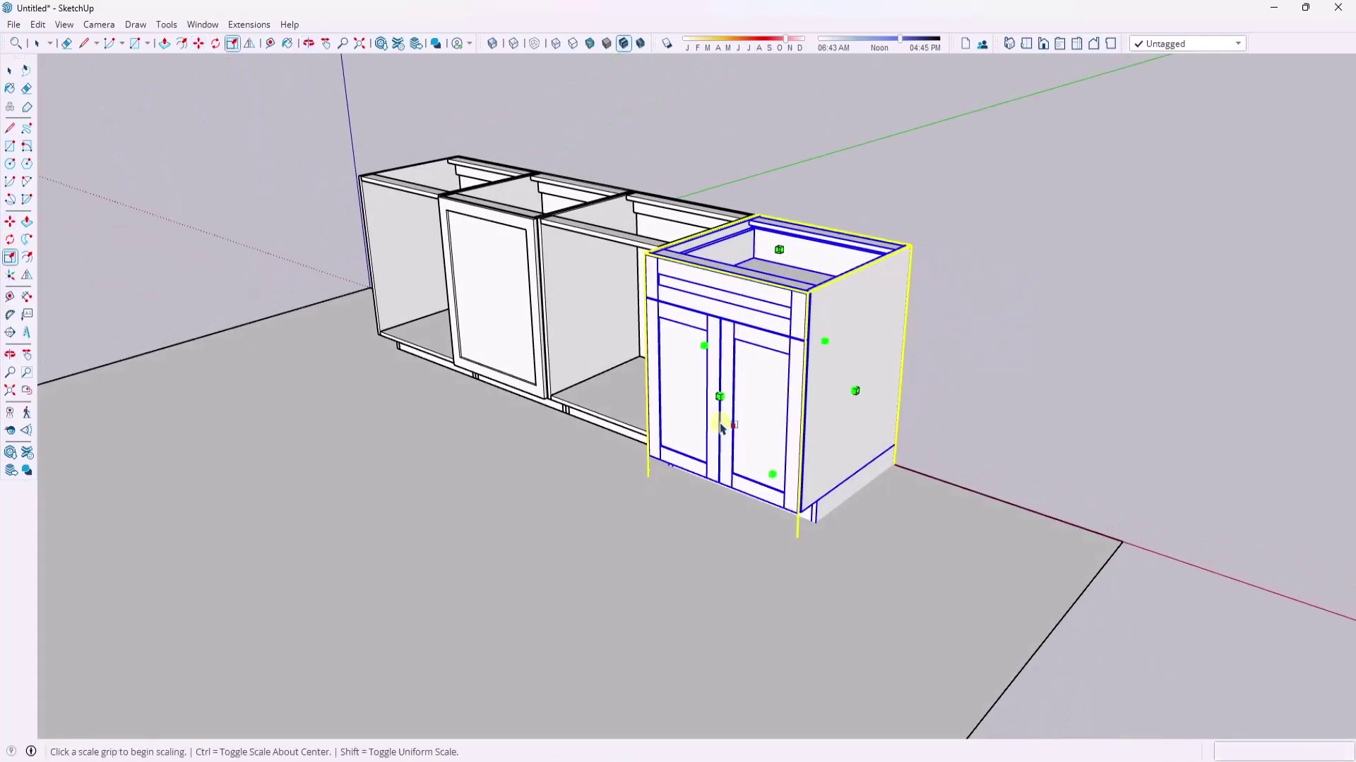
{"action": "left_click", "coordinate": [718, 398]}
{"action": "left_click", "coordinate": [618, 233]}
{"action": "middle_click_drag", "start_coordinate": [618, 233], "coordinate": [815, 346]}
- Scale the double-door cabinet's height from its underside to match the base of the neighbouring cabinets
{"action": "left_click", "coordinate": [792, 447]}
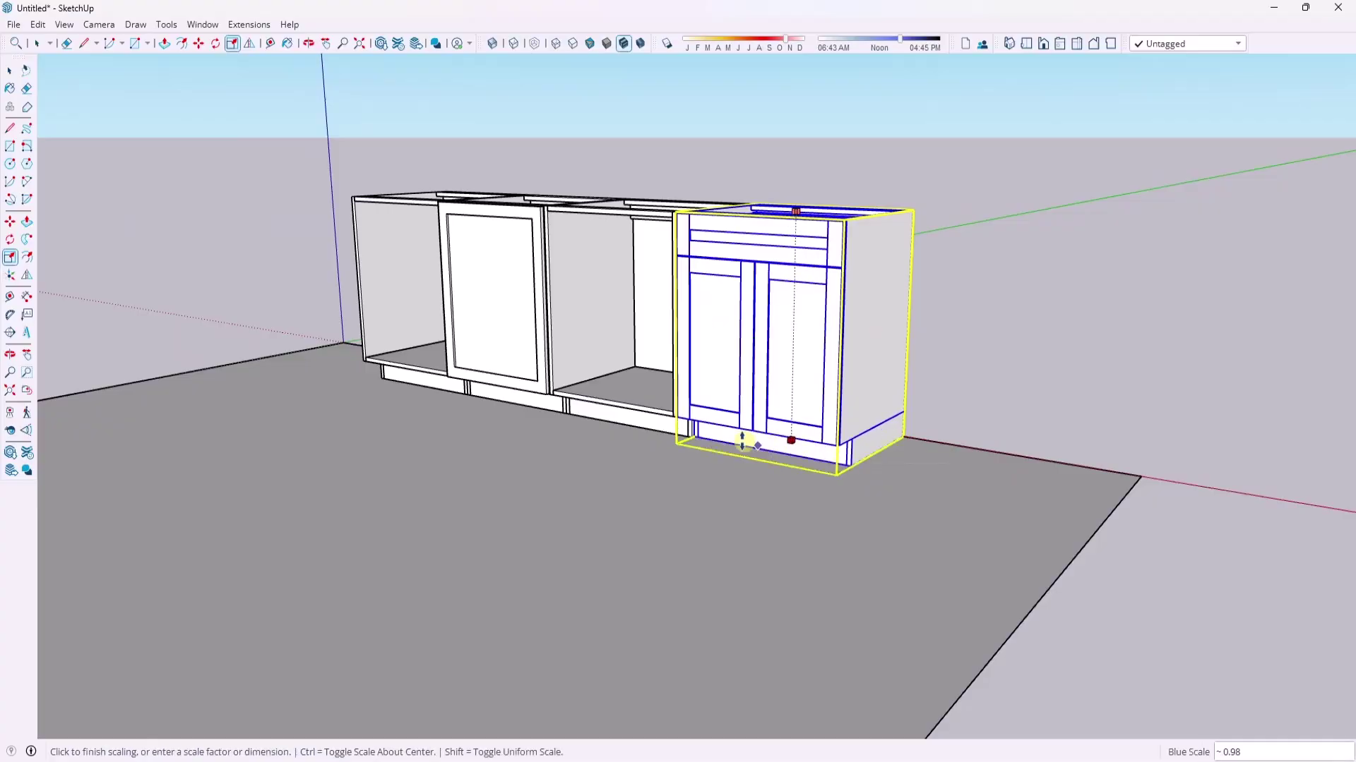
{"action": "left_click", "coordinate": [691, 432]}
{"action": "middle_click_drag", "start_coordinate": [748, 435], "coordinate": [907, 458]}
{"action": "scroll", "coordinate": [895, 429], "scroll_direction": "down", "scroll_amount": 4}
{"action": "middle_click_drag", "start_coordinate": [837, 359], "coordinate": [828, 437]}
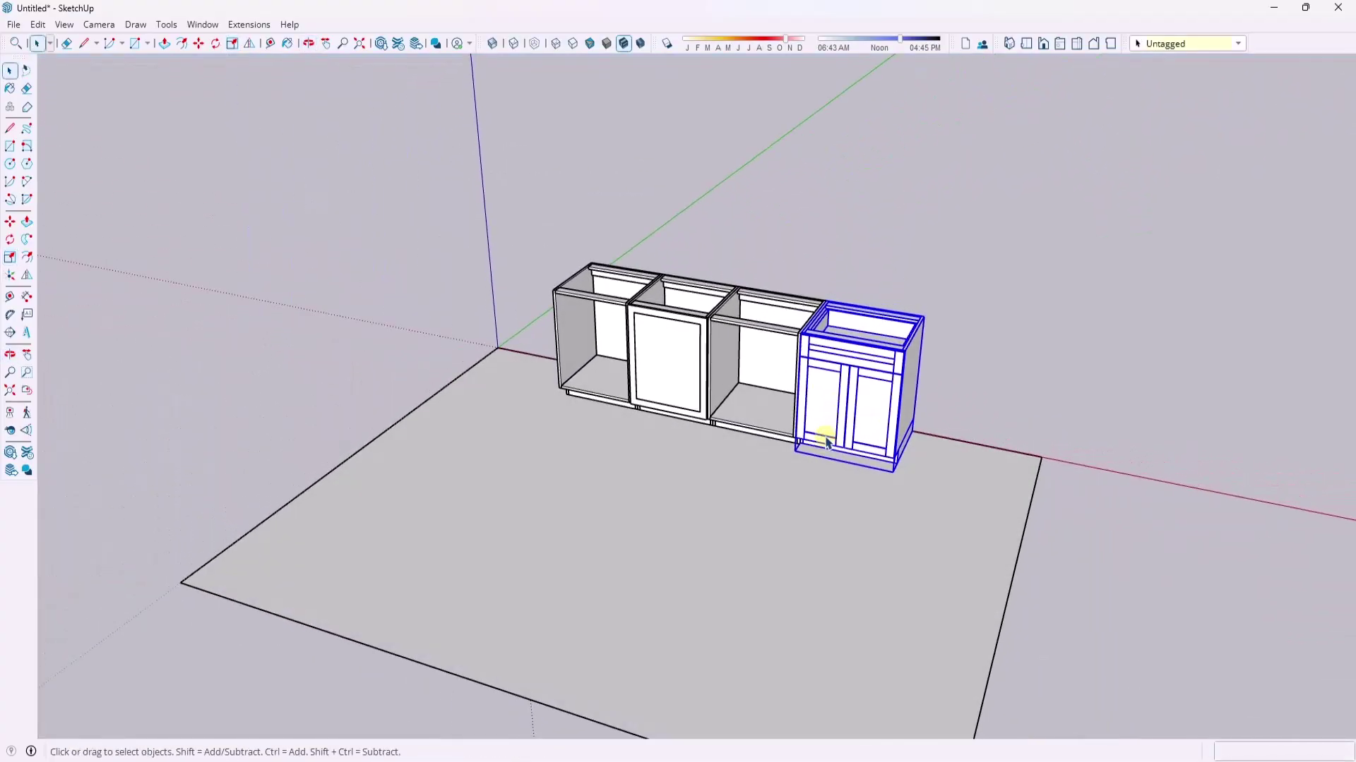
- Select the open cabinet between the single-door and double-door cabinets
{"action": "scroll", "coordinate": [794, 412], "scroll_direction": "up", "scroll_amount": 3}
{"action": "left_click", "coordinate": [762, 356]}
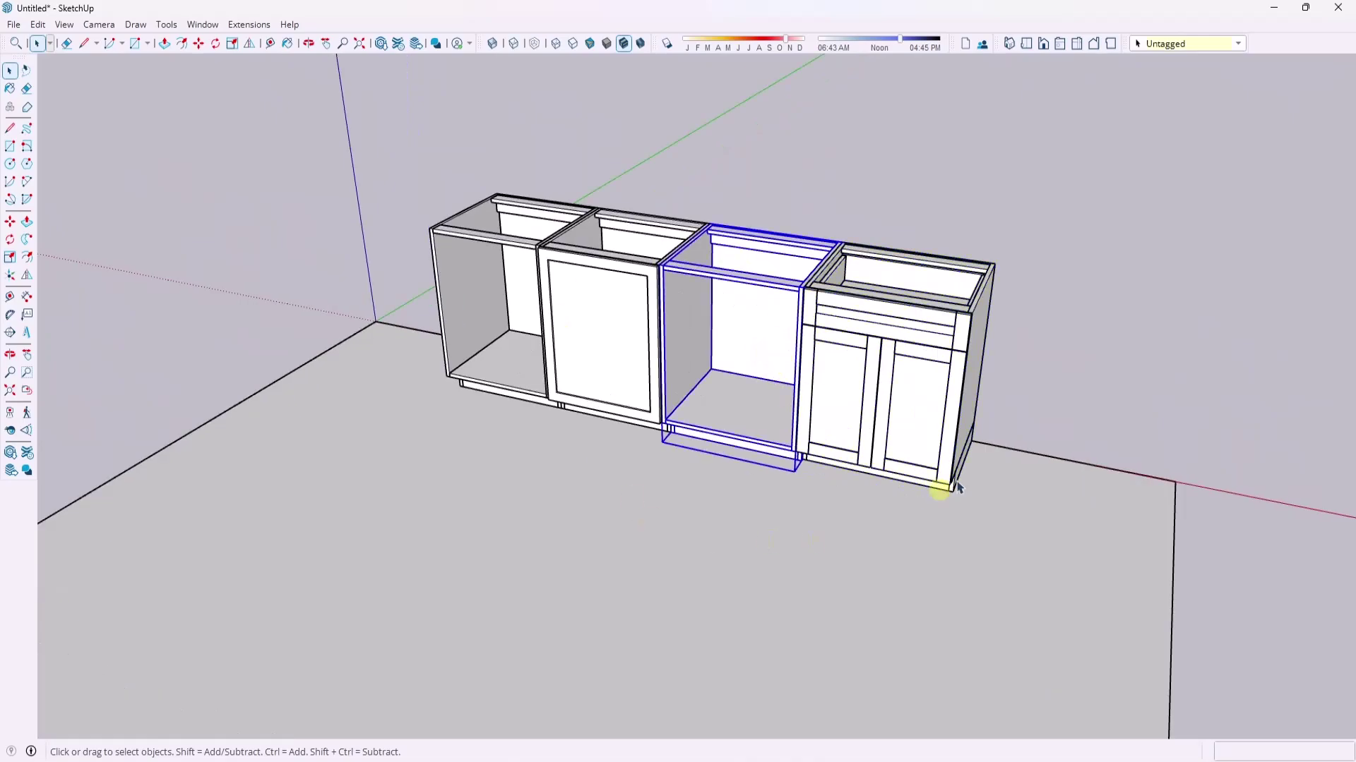
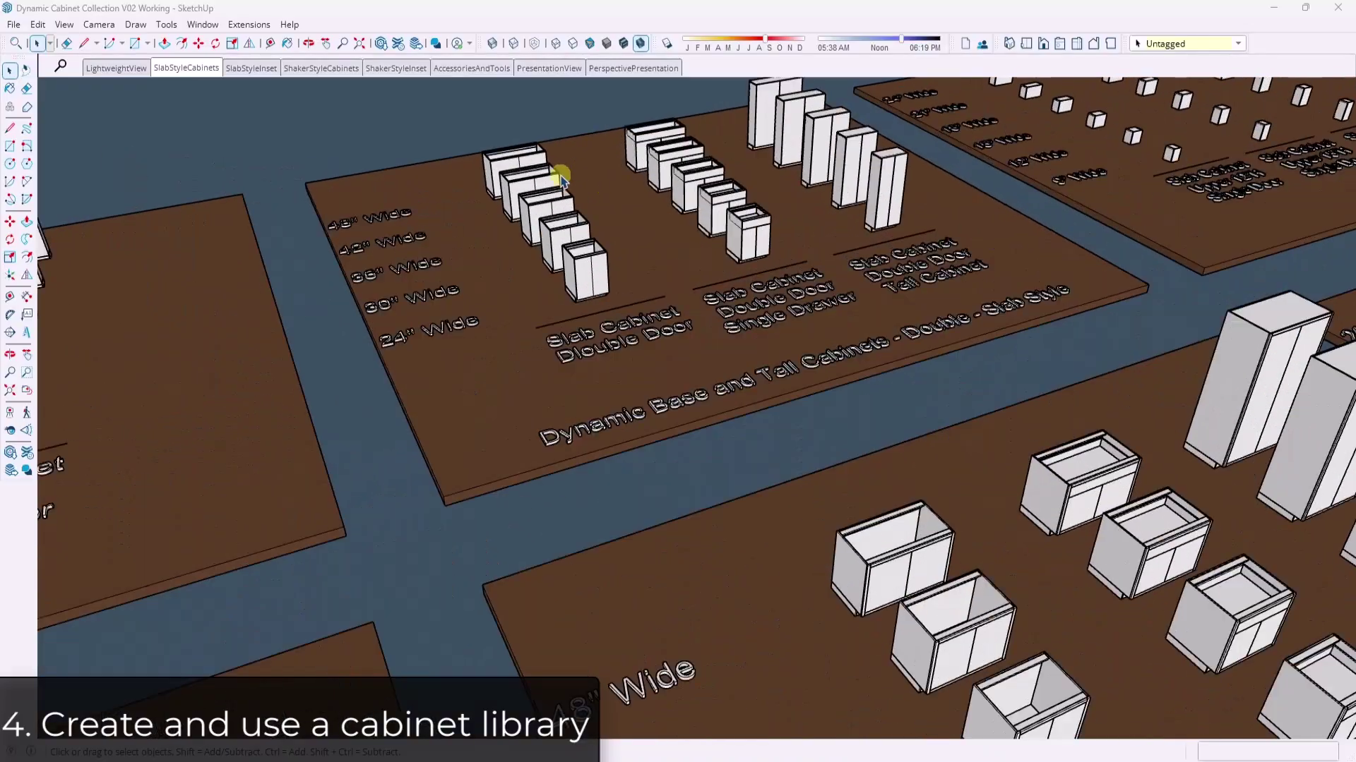
- Examine the cabinet collection's boards, including the custom door profiles, the corner cabinets and the countertop profiles
{"action": "scroll", "coordinate": [563, 176], "scroll_direction": "down", "scroll_amount": 8}
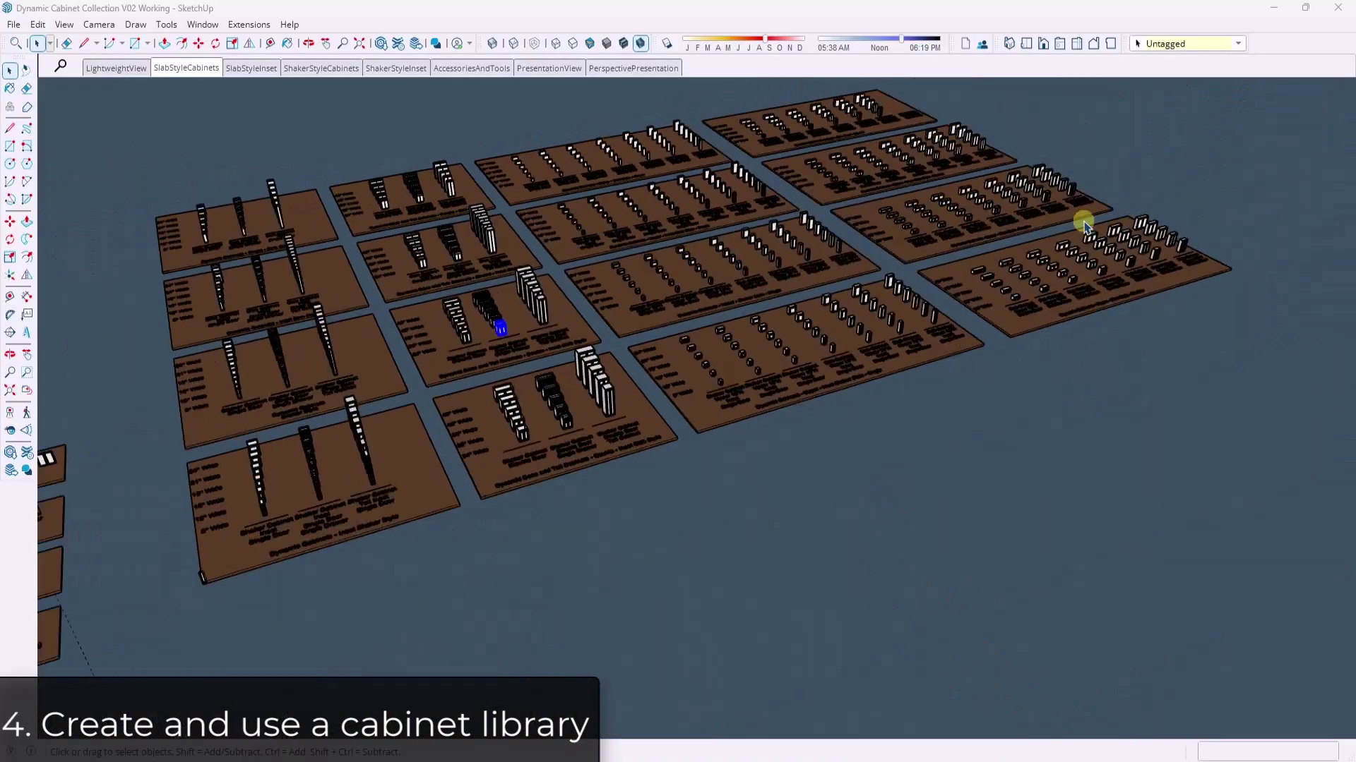
{"action": "scroll", "coordinate": [432, 396], "scroll_direction": "down", "scroll_amount": 3}
{"action": "scroll", "coordinate": [667, 412], "scroll_direction": "up", "scroll_amount": 6}
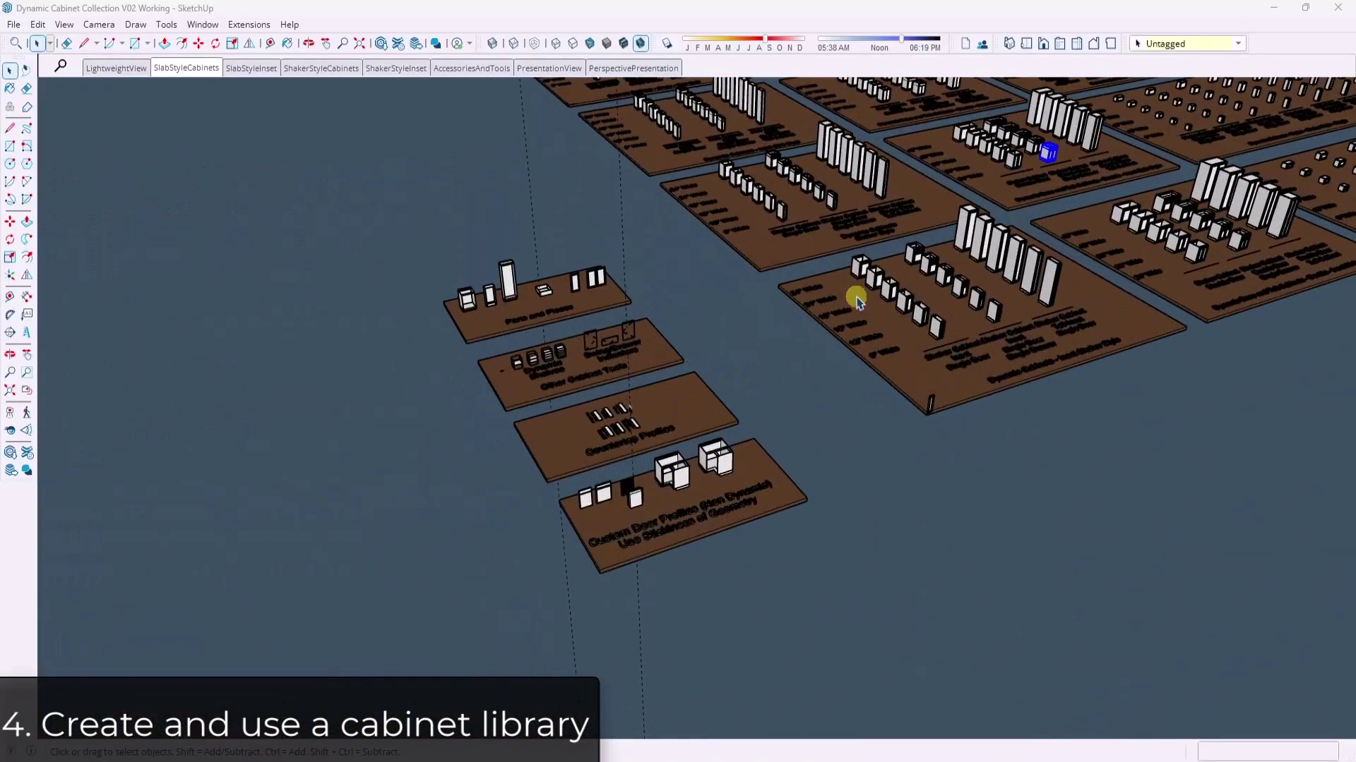
{"action": "scroll", "coordinate": [621, 487], "scroll_direction": "up", "scroll_amount": 6}
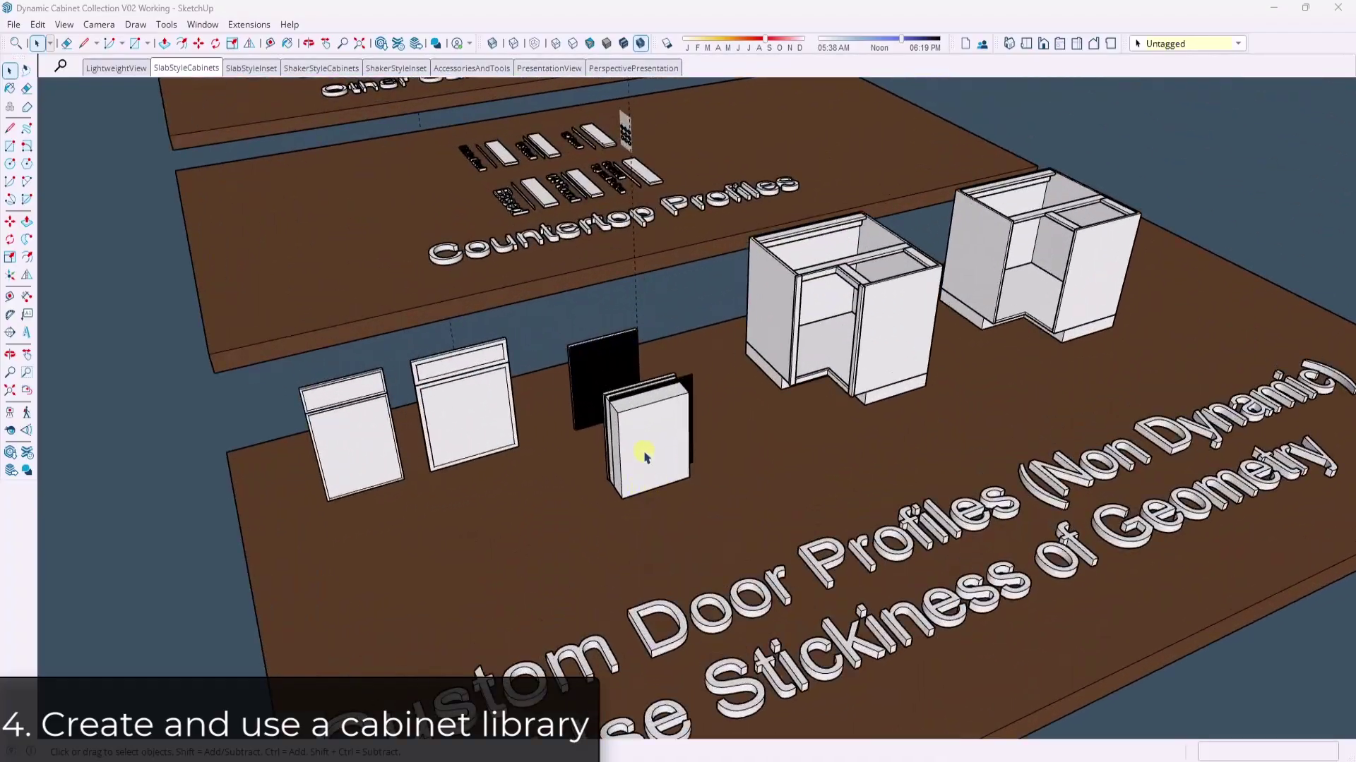
{"action": "scroll", "coordinate": [593, 408], "scroll_direction": "down", "scroll_amount": 5}
{"action": "scroll", "coordinate": [463, 363], "scroll_direction": "up", "scroll_amount": 5}
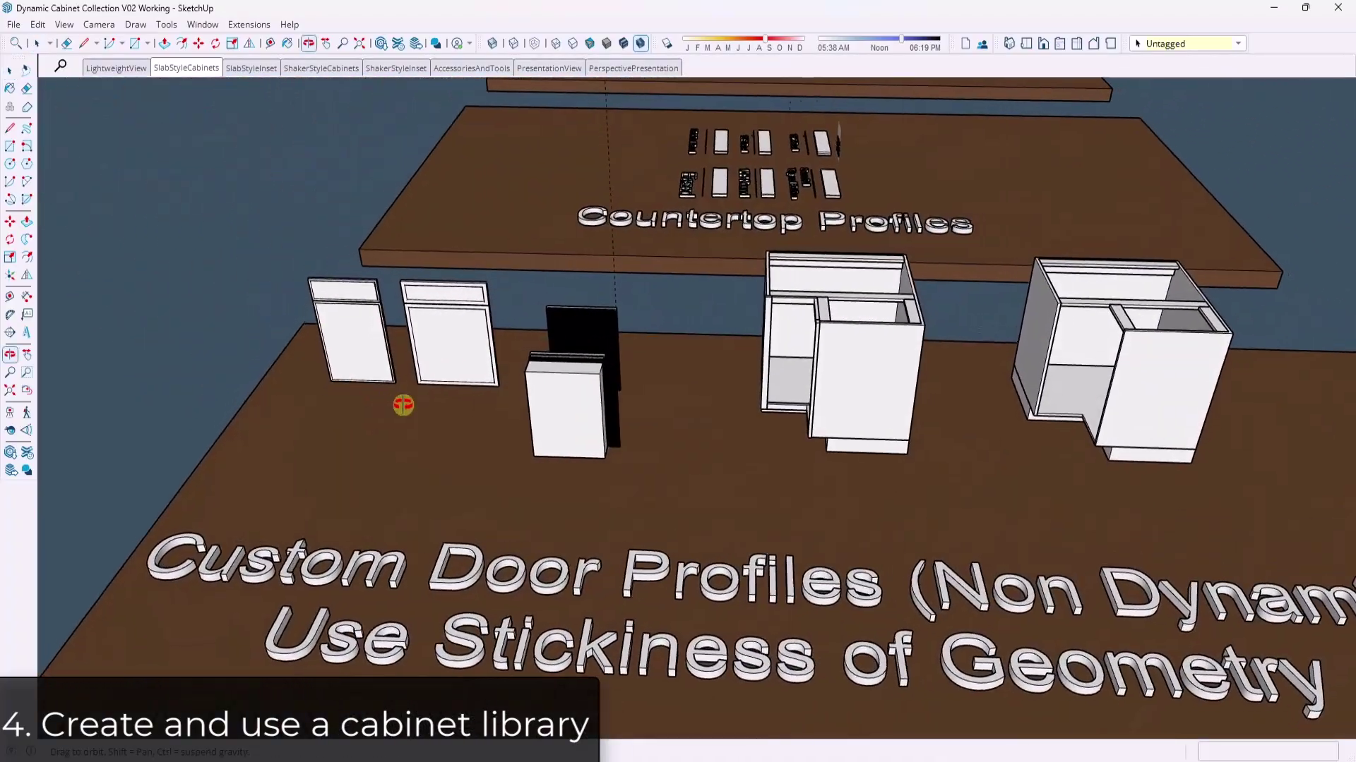
{"action": "key", "text": "space"}
{"action": "scroll", "coordinate": [791, 302], "scroll_direction": "up", "scroll_amount": 5}
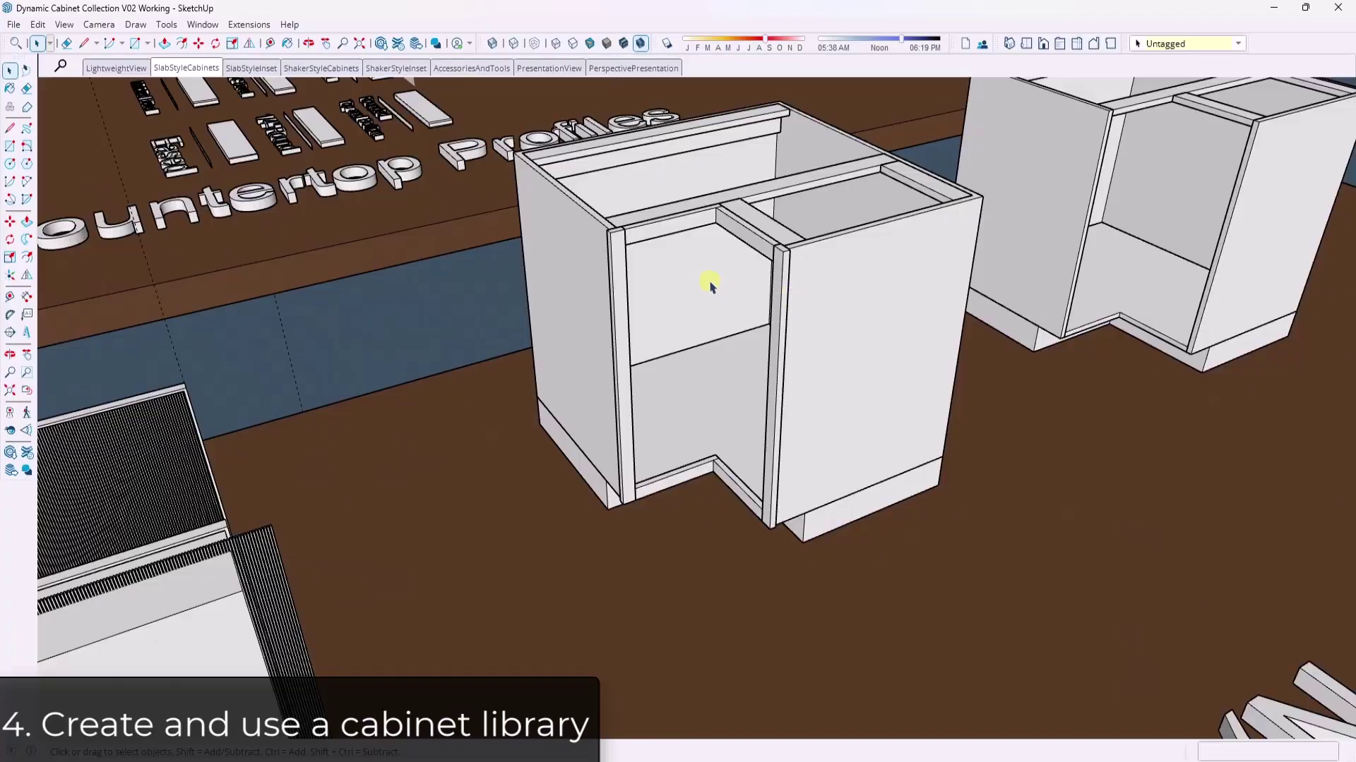
{"action": "scroll", "coordinate": [884, 396], "scroll_direction": "down", "scroll_amount": 2}
{"action": "scroll", "coordinate": [1112, 307], "scroll_direction": "down", "scroll_amount": 4}
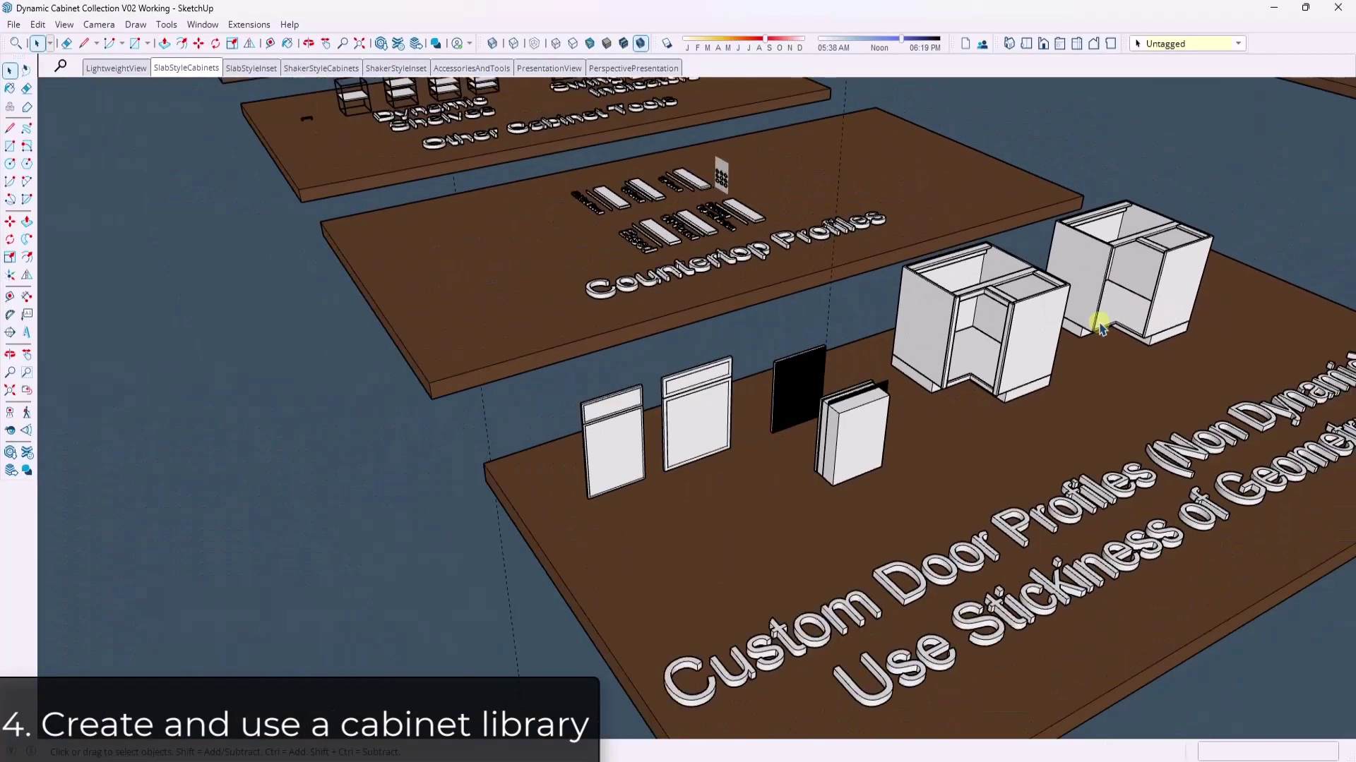
{"action": "scroll", "coordinate": [680, 197], "scroll_direction": "up", "scroll_amount": 5}
{"action": "middle_click_drag", "start_coordinate": [654, 260], "coordinate": [672, 331]}
{"action": "scroll", "coordinate": [738, 416], "scroll_direction": "up", "scroll_amount": 6}
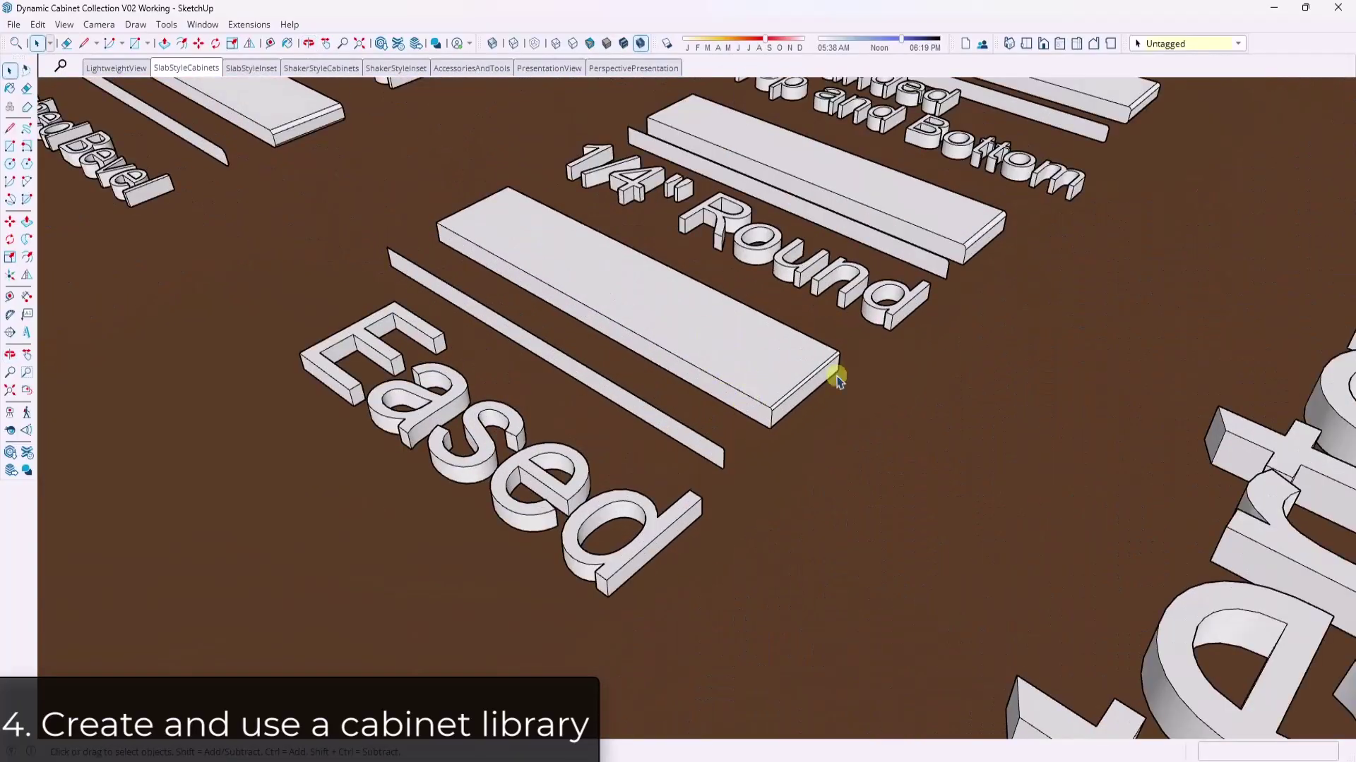
{"action": "scroll", "coordinate": [996, 212], "scroll_direction": "down", "scroll_amount": 6}
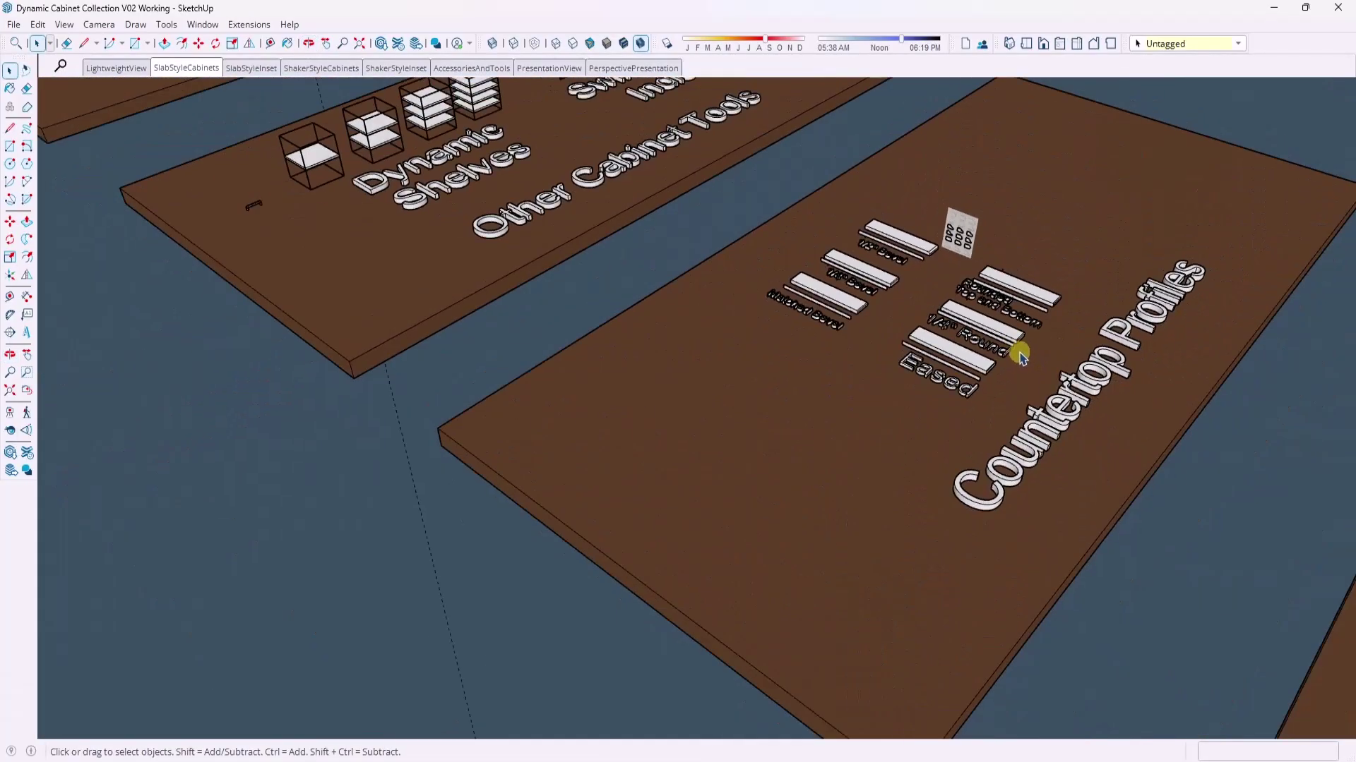
{"action": "scroll", "coordinate": [808, 270], "scroll_direction": "down", "scroll_amount": 2}
- Try stretching the height of the two-shelf unit among the dynamic shelves, then undo the scaling
{"action": "scroll", "coordinate": [620, 191], "scroll_direction": "up", "scroll_amount": 5}
{"action": "mouse_move", "coordinate": [645, 248]}
{"action": "middle_mouse_down"}
{"action": "mouse_move", "coordinate": [442, 104]}
{"action": "mouse_move", "coordinate": [622, 170]}
{"action": "mouse_move", "coordinate": [614, 194]}
{"action": "mouse_move", "coordinate": [660, 233]}
{"action": "middle_mouse_up"}
{"action": "scroll", "coordinate": [668, 261], "scroll_direction": "up", "scroll_amount": 3}
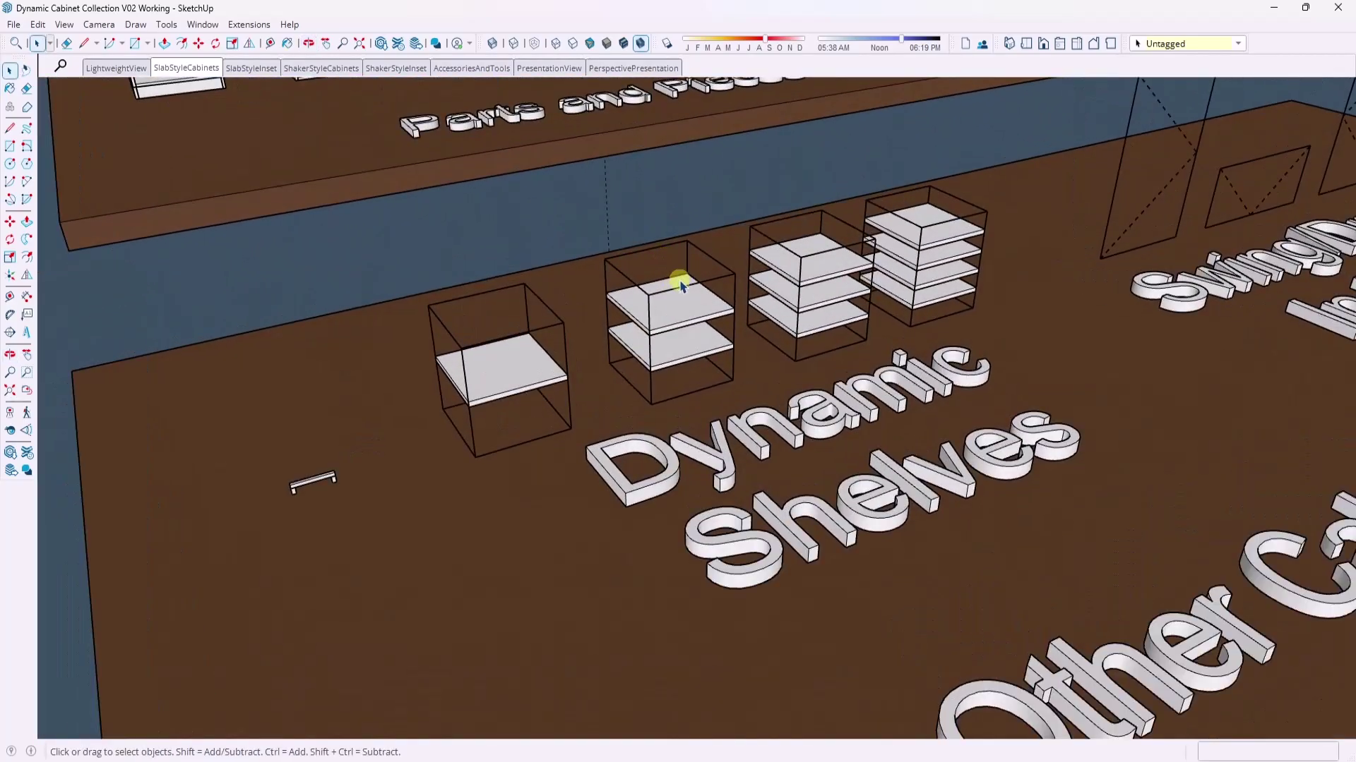
{"action": "left_click", "coordinate": [641, 298]}
{"action": "key", "text": "s"}
{"action": "left_click_drag", "start_coordinate": [665, 271], "coordinate": [662, 192]}
{"action": "key", "text": "ctrl+z"}
- Examine the Parts and Pieces board and how it sits among the other boards of the collection
{"action": "scroll", "coordinate": [753, 192], "scroll_direction": "down", "scroll_amount": 3}
{"action": "scroll", "coordinate": [697, 233], "scroll_direction": "down", "scroll_amount": 4}
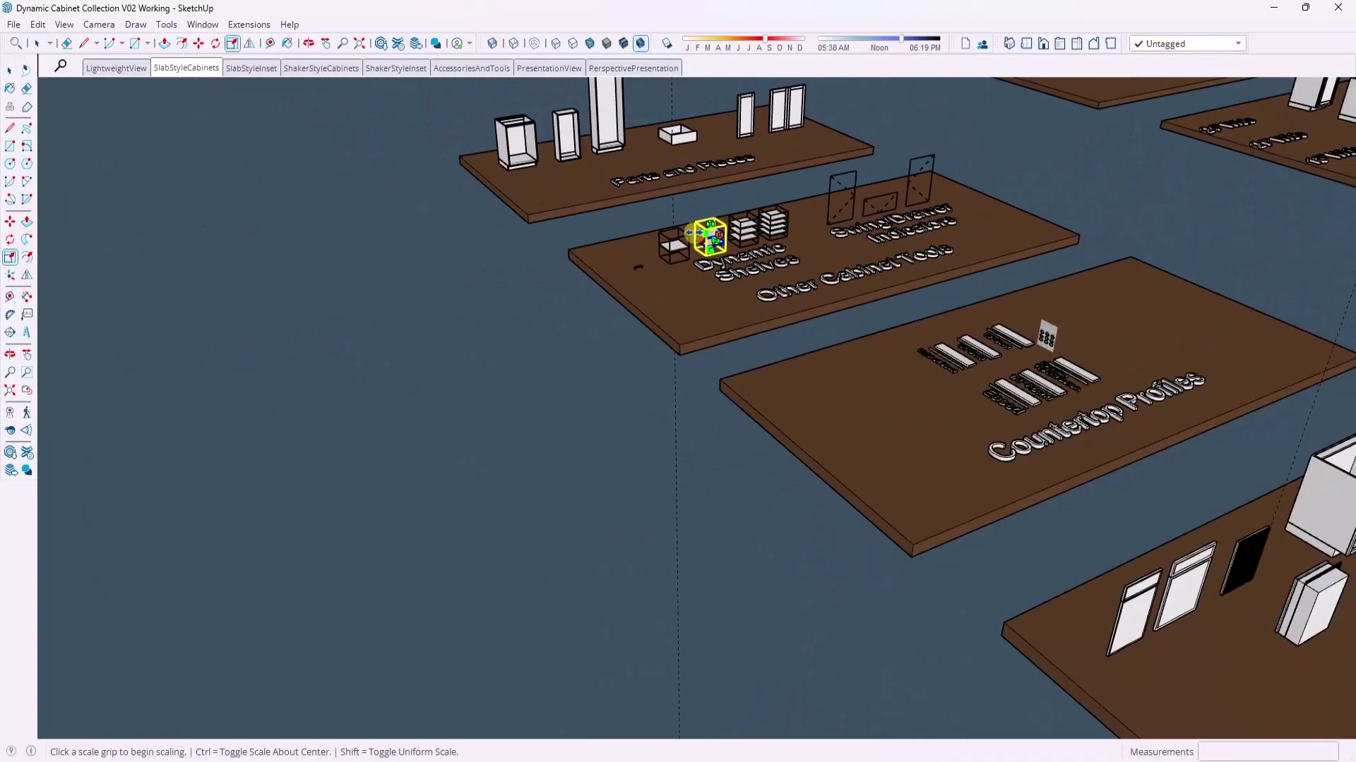
{"action": "middle_click_drag", "start_coordinate": [710, 154], "coordinate": [626, 285]}
{"action": "scroll", "coordinate": [626, 286], "scroll_direction": "up", "scroll_amount": 4}
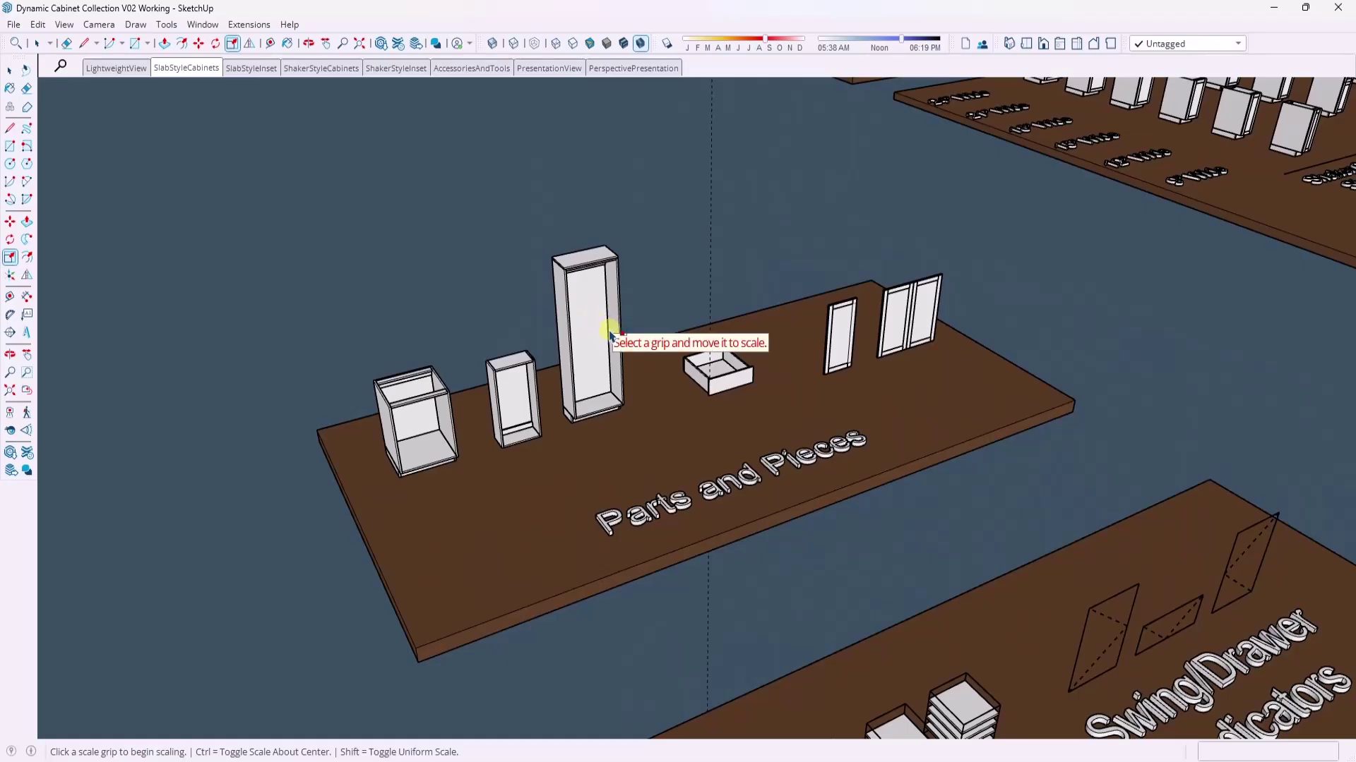
{"action": "key", "text": "space"}
{"action": "scroll", "coordinate": [569, 393], "scroll_direction": "down", "scroll_amount": 4}
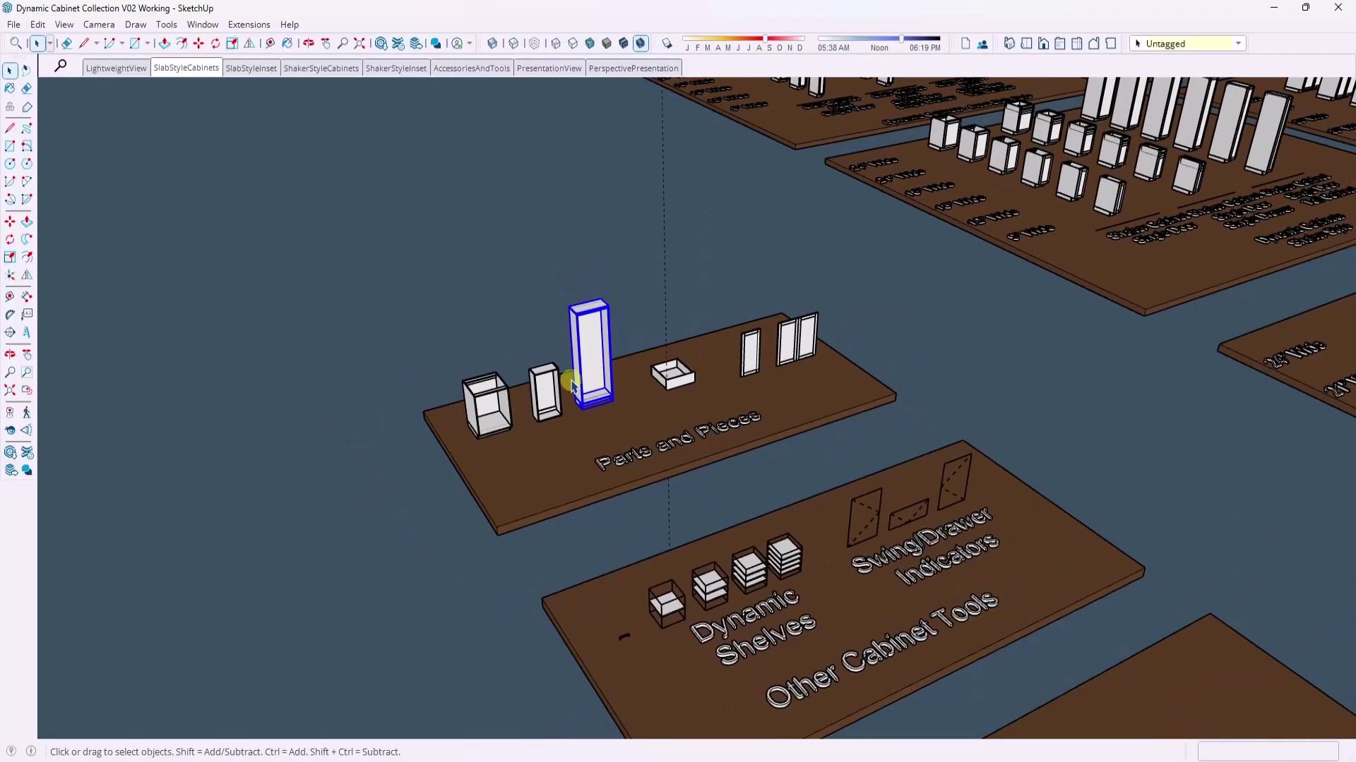
{"action": "middle_click_drag", "start_coordinate": [561, 363], "coordinate": [918, 321]}
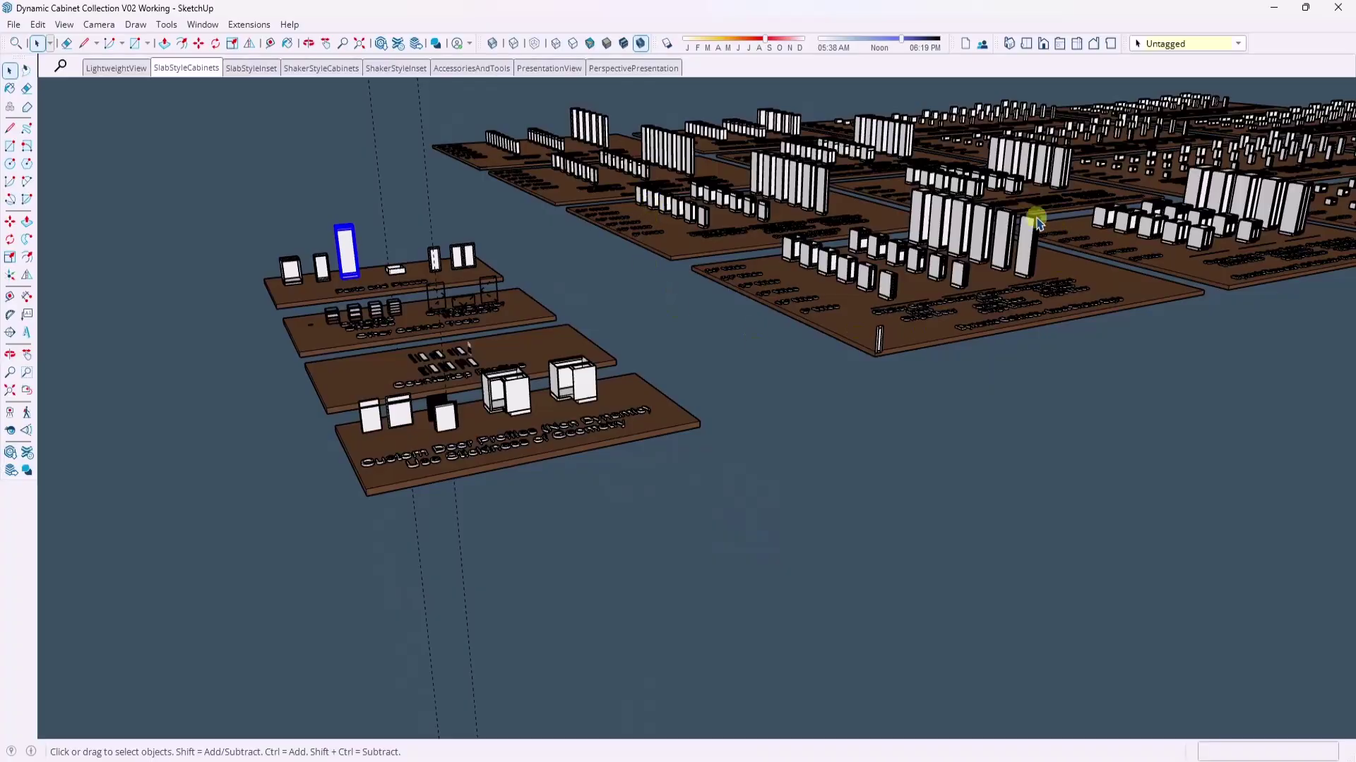
{"action": "scroll", "coordinate": [772, 260], "scroll_direction": "up", "scroll_amount": 3}
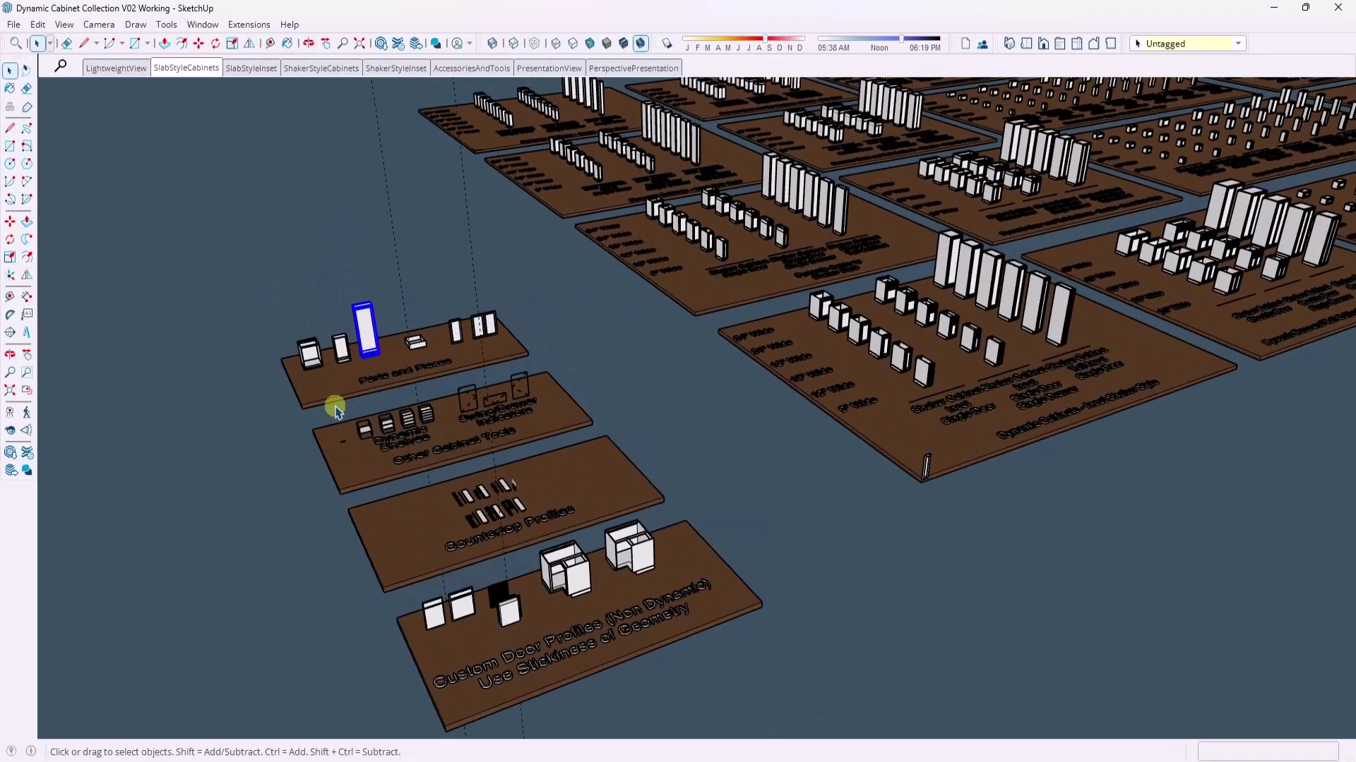
{"action": "scroll", "coordinate": [332, 416], "scroll_direction": "up", "scroll_amount": 2}
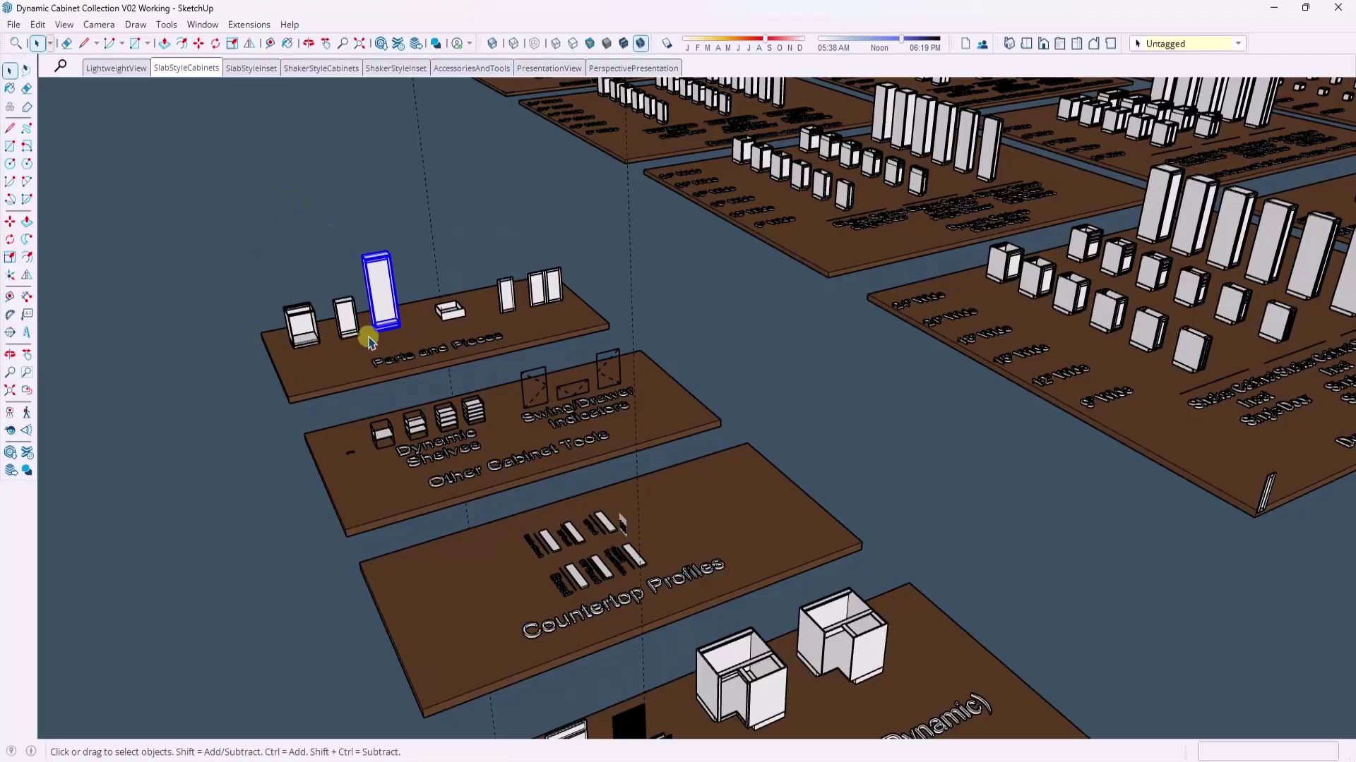
- Copy the upper cabinet box from the Parts and Pieces board into the kitchen model, placing it above the single-door base cabinet
{"action": "scroll", "coordinate": [407, 377], "scroll_direction": "up", "scroll_amount": 4}
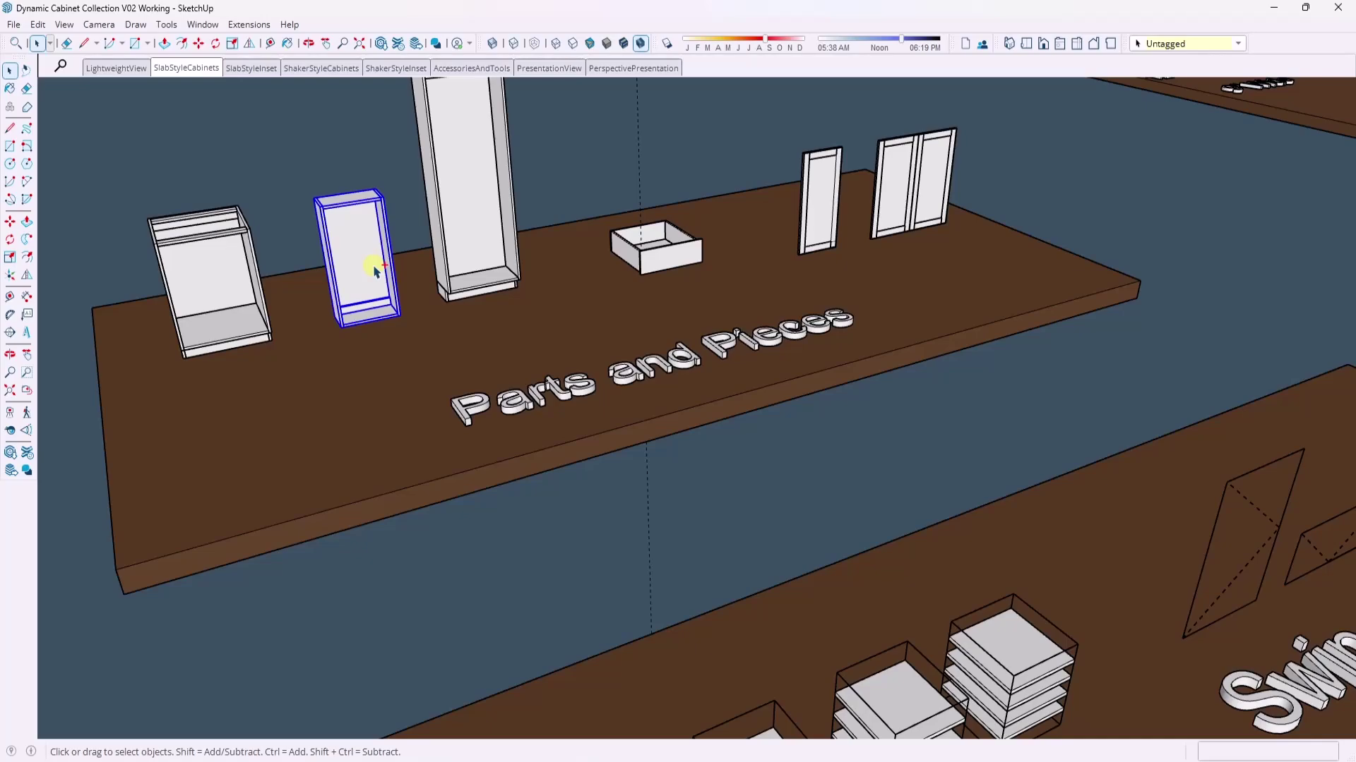
{"action": "left_click", "coordinate": [1274, 9]}
{"action": "left_click", "coordinate": [594, 488]}
{"action": "key", "text": "ctrl+v"}
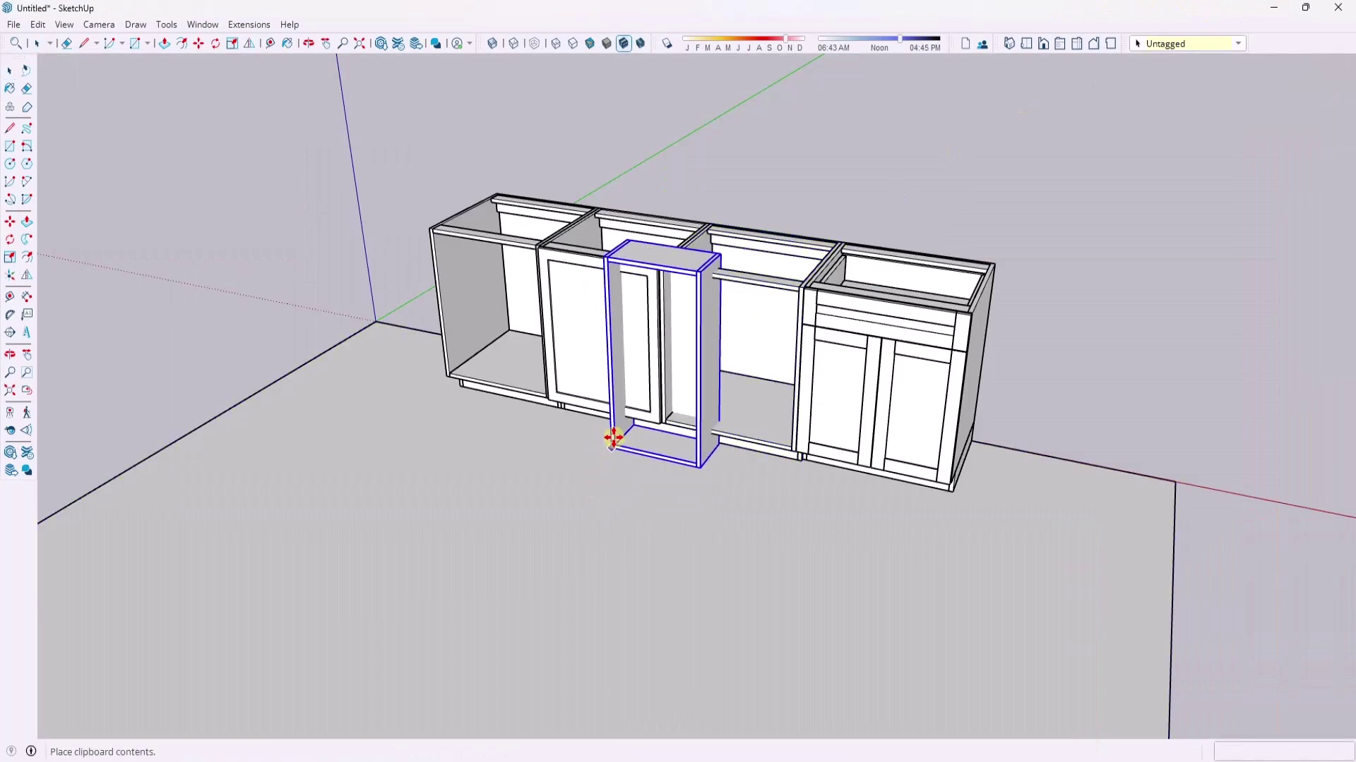
{"action": "scroll", "coordinate": [610, 427], "scroll_direction": "down", "scroll_amount": 3}
{"action": "left_click", "coordinate": [605, 281]}
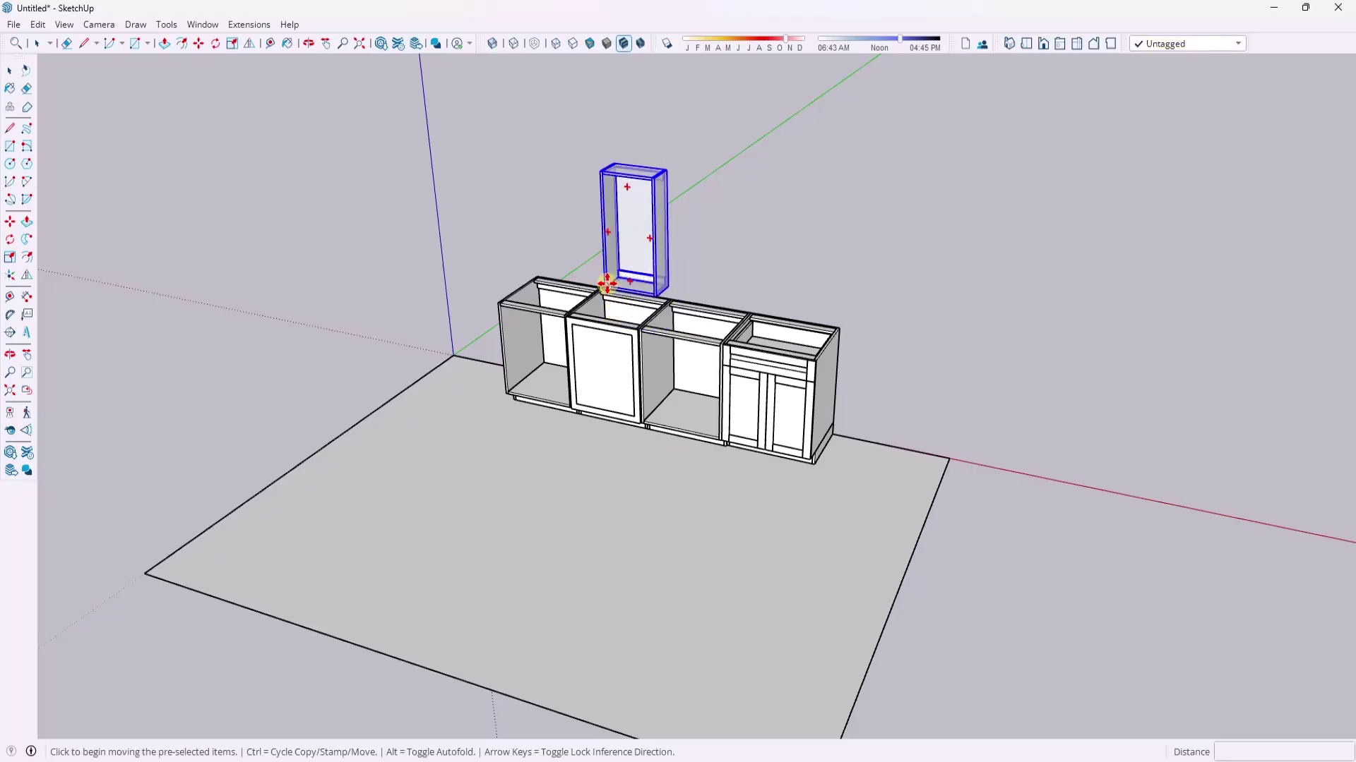
- Scale the upper cabinet's width to align with the side of the single-door base cabinet below it
{"action": "scroll", "coordinate": [648, 236], "scroll_direction": "up", "scroll_amount": 2}
{"action": "key", "text": "s"}
{"action": "left_click", "coordinate": [648, 230]}
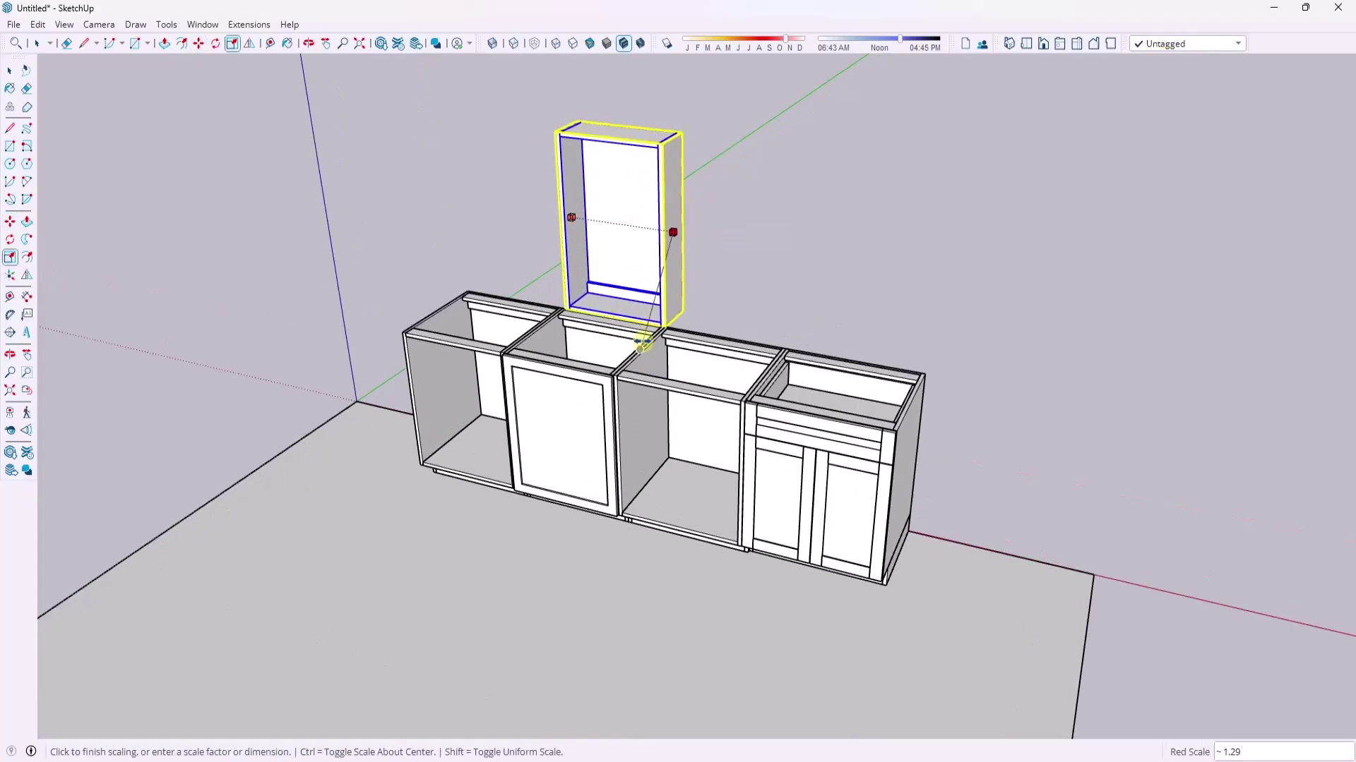
{"action": "left_click", "coordinate": [641, 343]}
{"action": "key", "text": "space"}
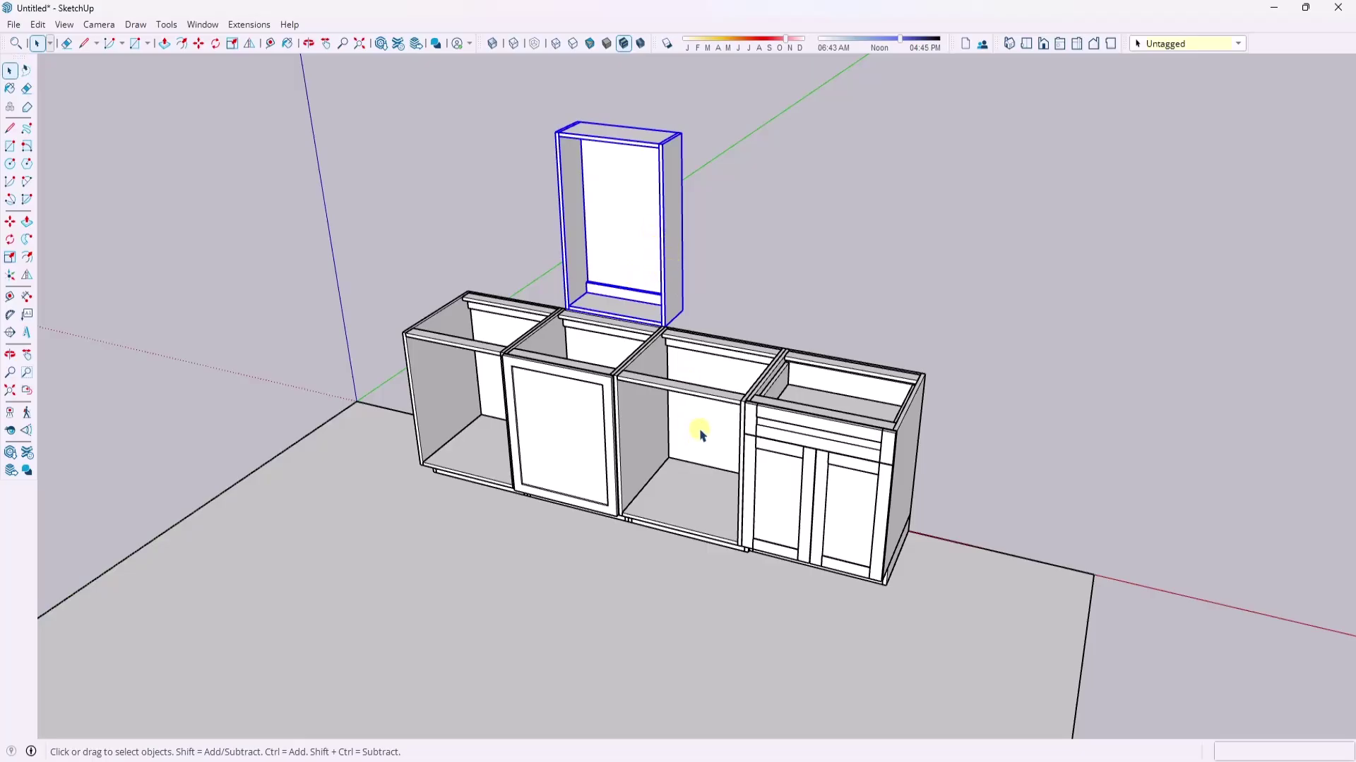
{"action": "scroll", "coordinate": [688, 298], "scroll_direction": "down", "scroll_amount": 2}
{"action": "scroll", "coordinate": [691, 187], "scroll_direction": "up", "scroll_amount": 4}
{"action": "scroll", "coordinate": [625, 134], "scroll_direction": "down", "scroll_amount": 1}
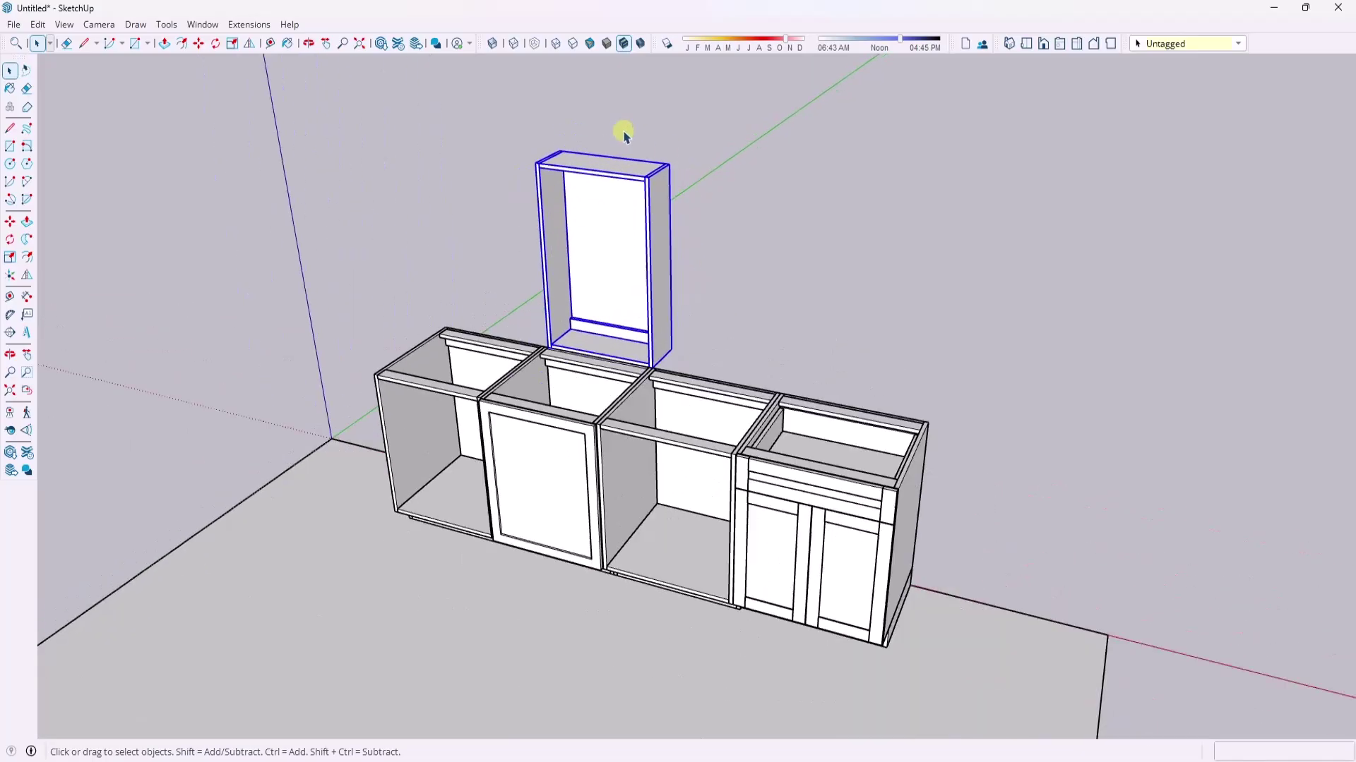
{"action": "scroll", "coordinate": [660, 254], "scroll_direction": "up", "scroll_amount": 2}
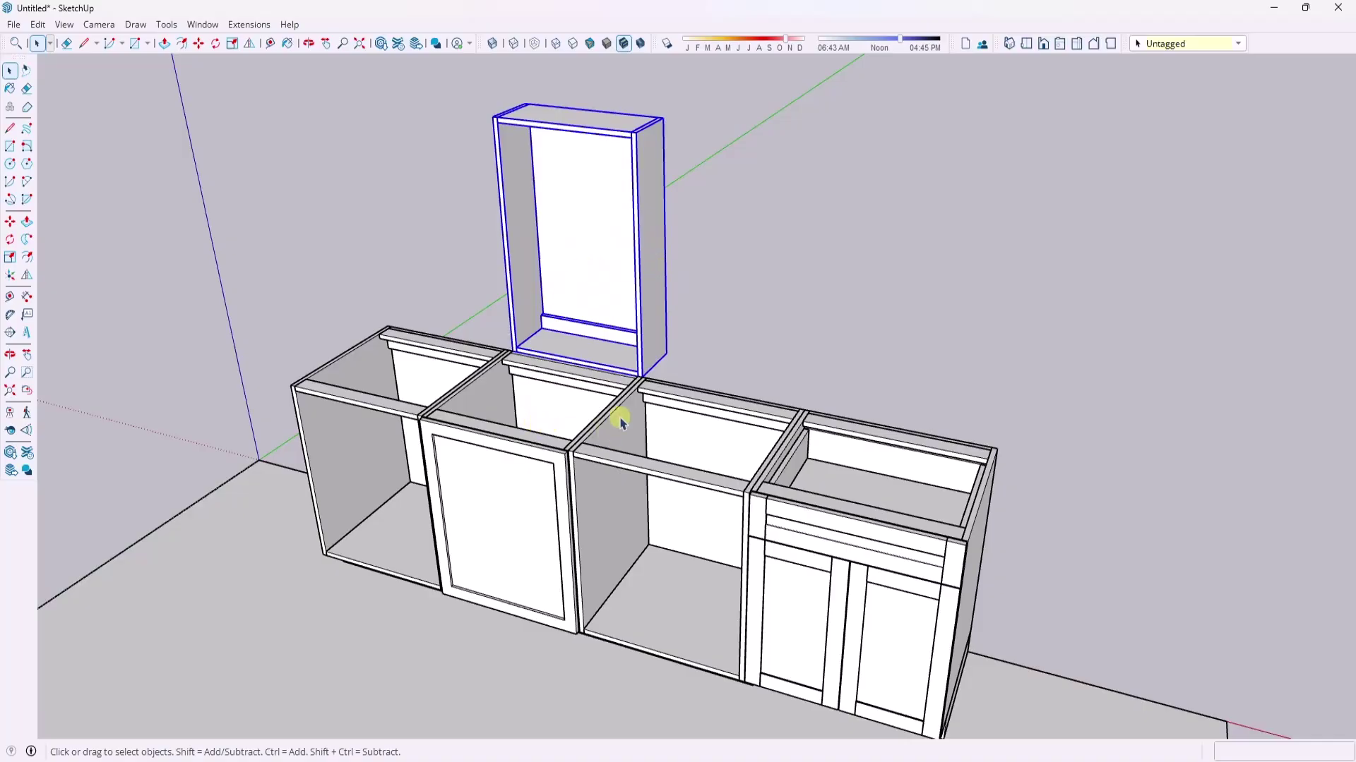
{"action": "scroll", "coordinate": [636, 367], "scroll_direction": "down", "scroll_amount": 3}
{"action": "middle_click_drag", "start_coordinate": [644, 332], "coordinate": [620, 294]}
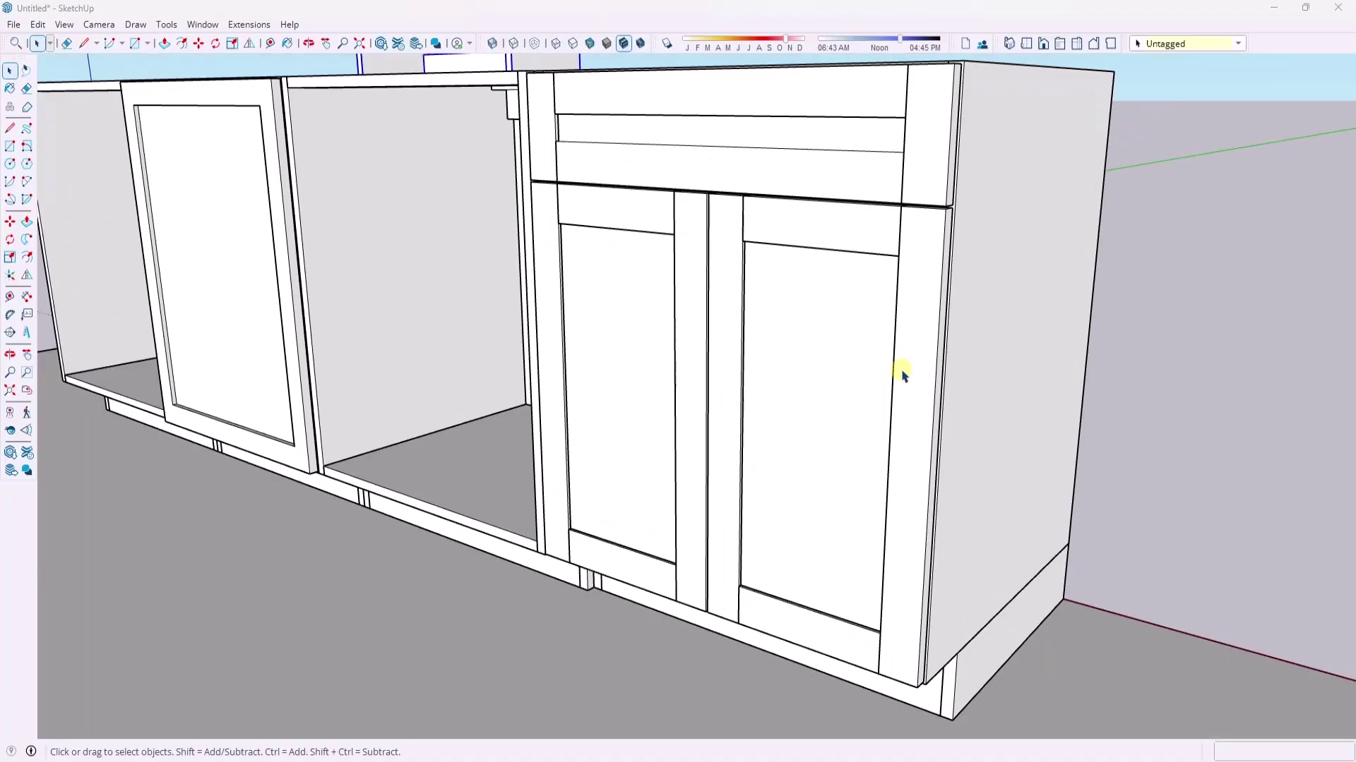
- Examine the reveals around the doors and drawer front of the double-door base cabinet
{"action": "scroll", "coordinate": [903, 372], "scroll_direction": "up", "scroll_amount": 2}
{"action": "mouse_move", "coordinate": [908, 375]}
{"action": "middle_mouse_down"}
{"action": "mouse_move", "coordinate": [1092, 394]}
{"action": "mouse_move", "coordinate": [914, 355]}
{"action": "middle_mouse_up"}
{"action": "scroll", "coordinate": [914, 354], "scroll_direction": "down", "scroll_amount": 2}
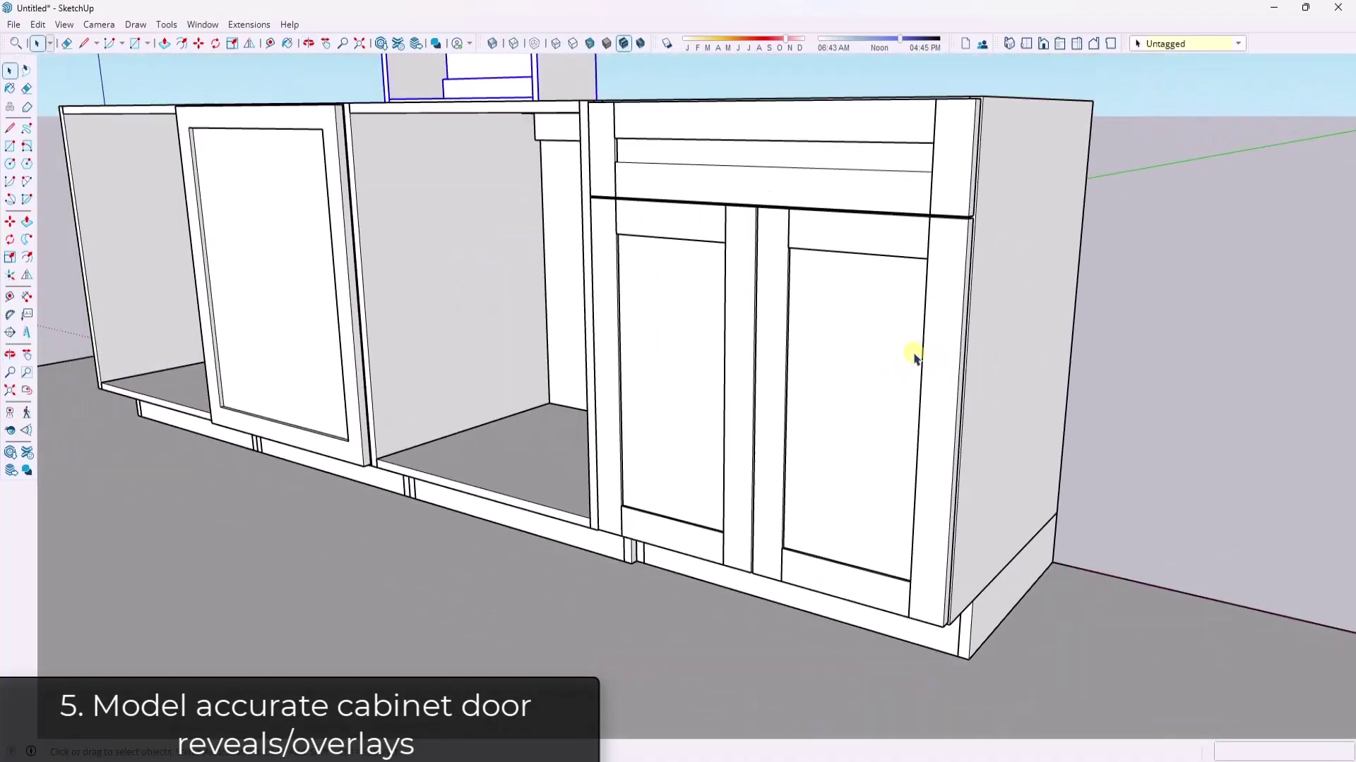
{"action": "scroll", "coordinate": [701, 127], "scroll_direction": "up", "scroll_amount": 5}
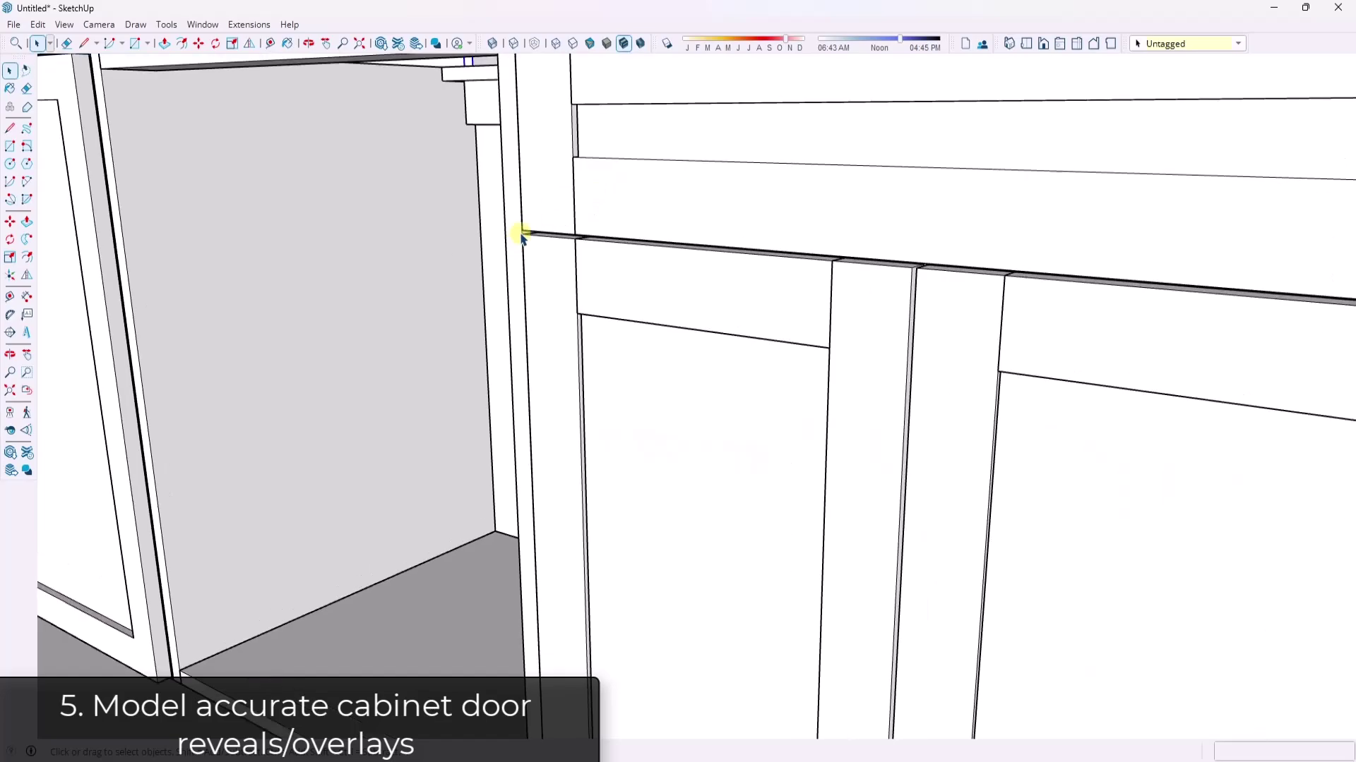
{"action": "middle_click_drag", "start_coordinate": [651, 242], "coordinate": [583, 238]}
{"action": "scroll", "coordinate": [925, 268], "scroll_direction": "down", "scroll_amount": 5}
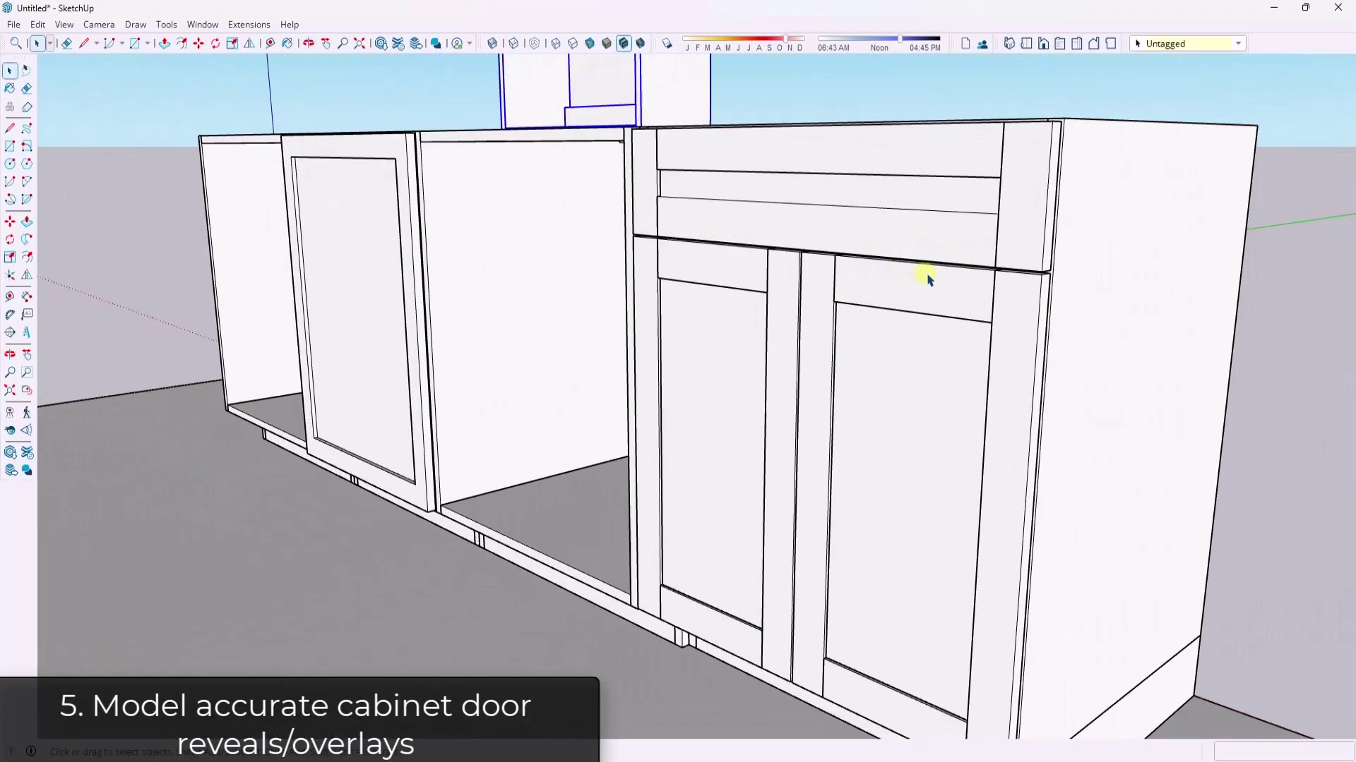
{"action": "scroll", "coordinate": [1059, 172], "scroll_direction": "up", "scroll_amount": 6}
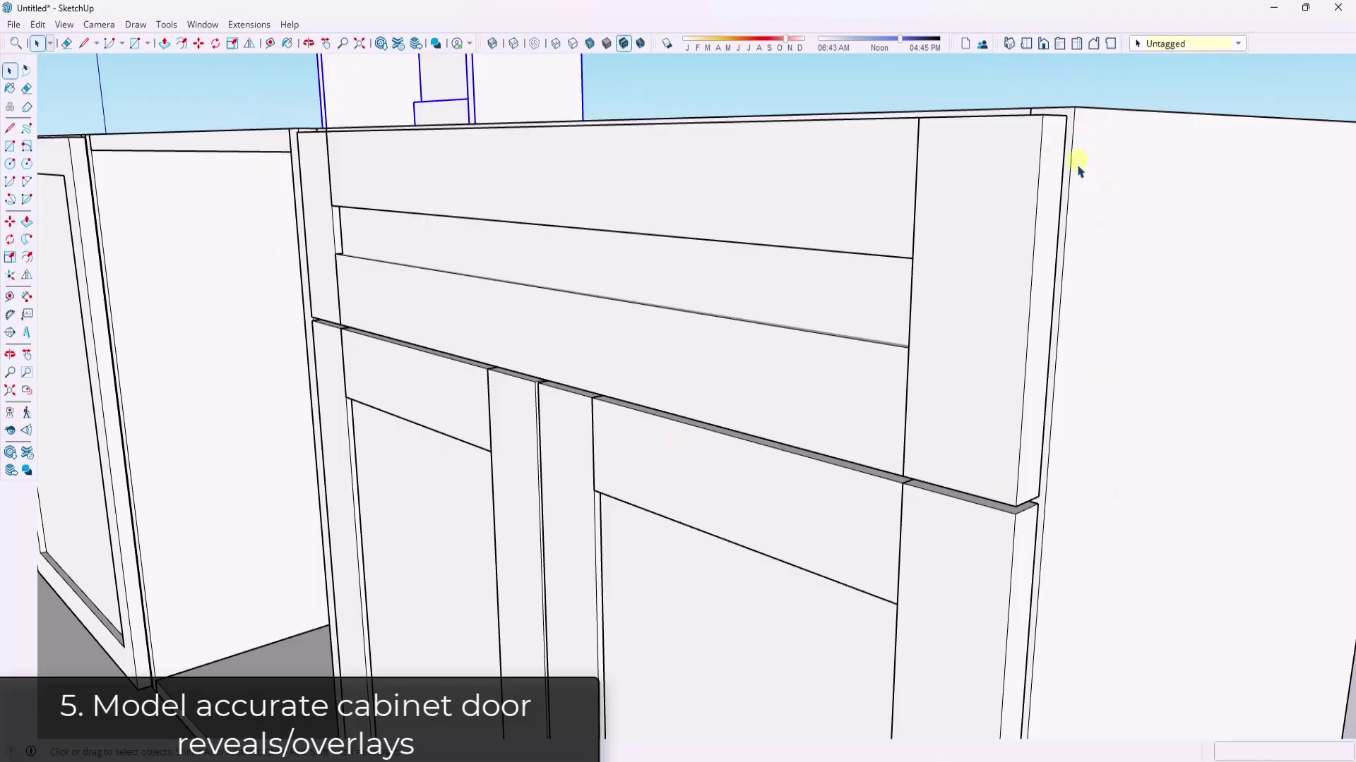
{"action": "scroll", "coordinate": [893, 327], "scroll_direction": "down", "scroll_amount": 6}
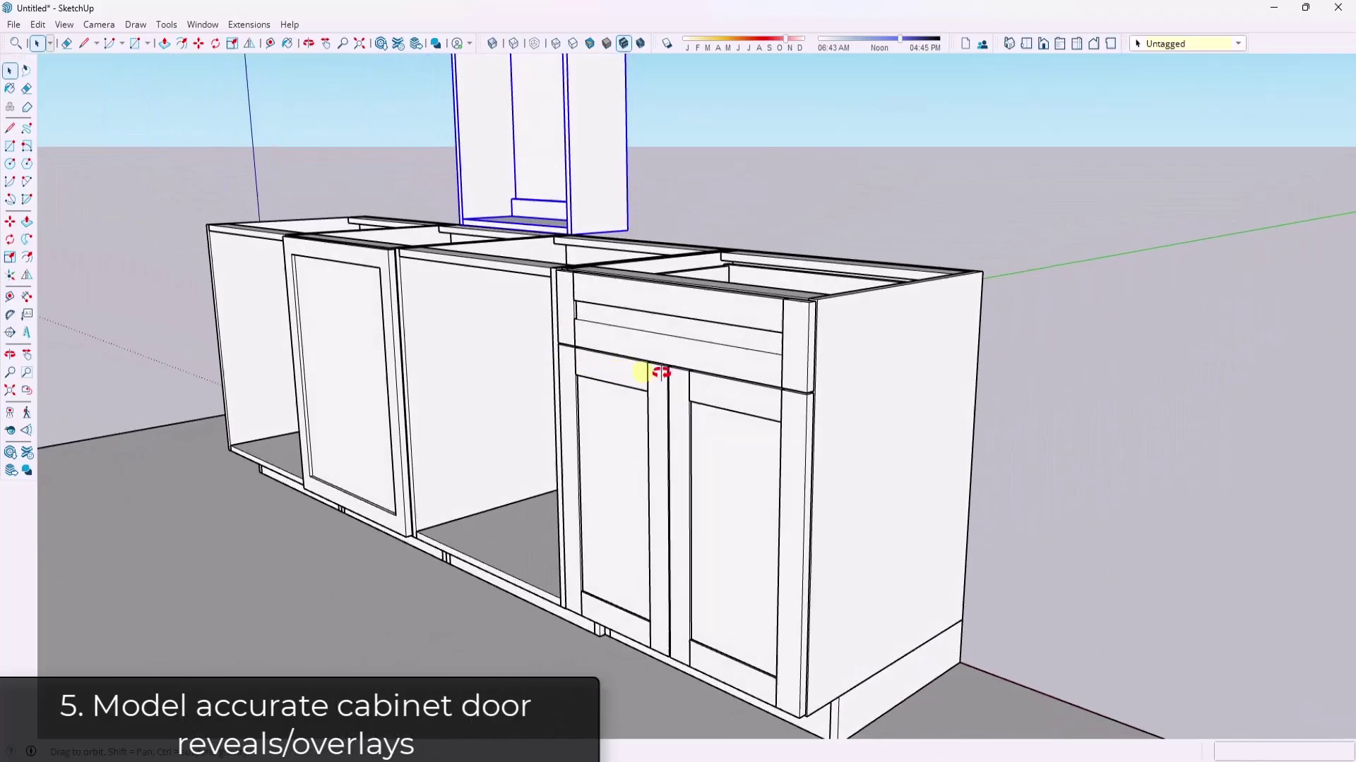
- Draw a rectangle about 2' 5 13/16" by 2' 2 3/16" across the full front of the open base cabinet
{"action": "key", "text": "o"}
{"action": "scroll", "coordinate": [445, 303], "scroll_direction": "up", "scroll_amount": 2}
{"action": "scroll", "coordinate": [515, 248], "scroll_direction": "up", "scroll_amount": 3}
{"action": "key", "text": "r"}
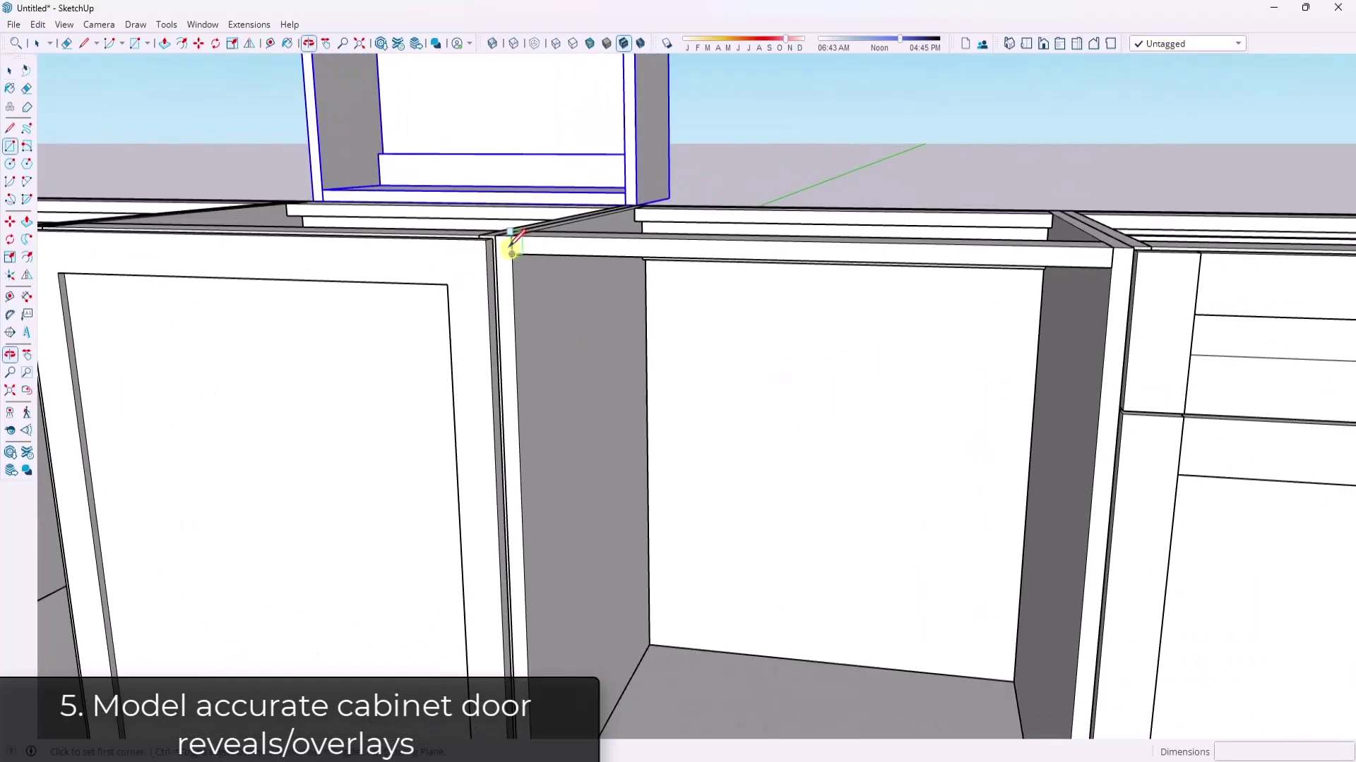
{"action": "scroll", "coordinate": [717, 438], "scroll_direction": "down", "scroll_amount": 3}
{"action": "scroll", "coordinate": [874, 702], "scroll_direction": "up", "scroll_amount": 6}
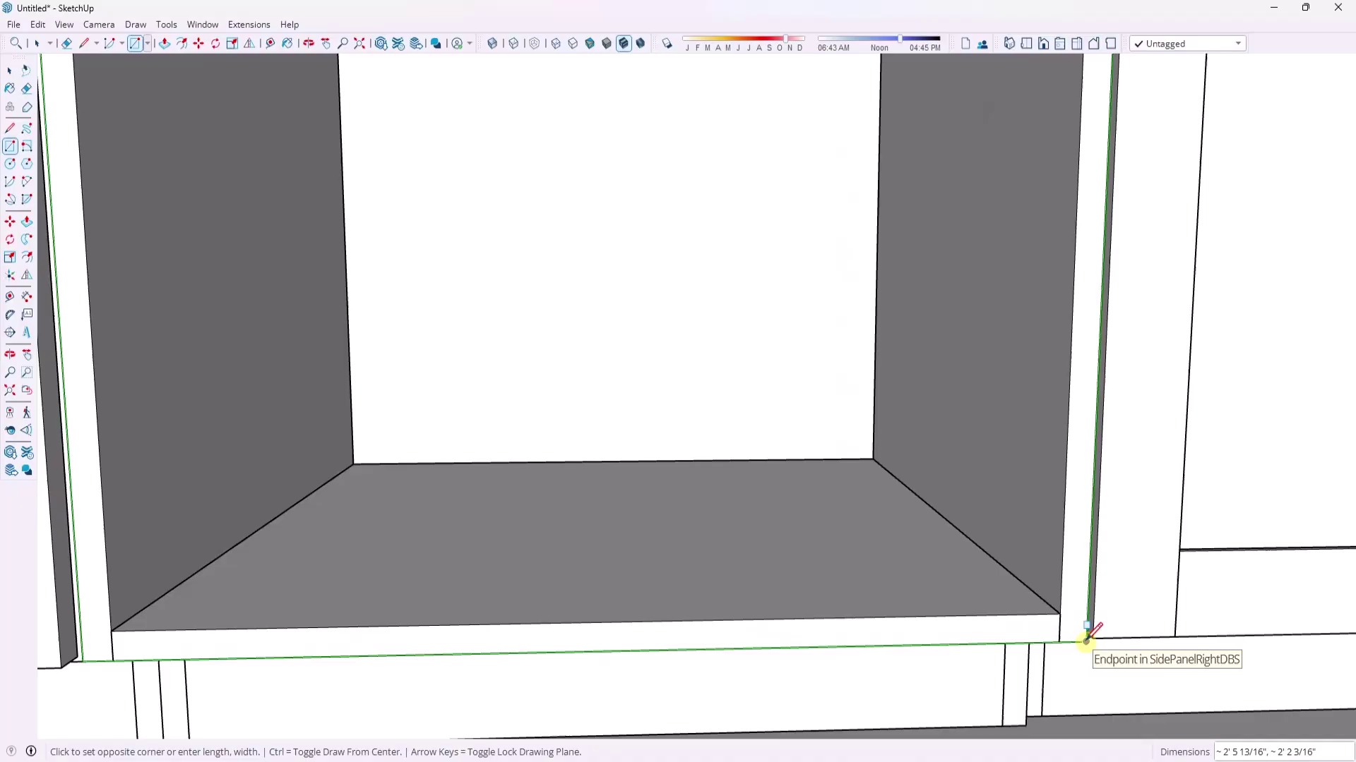
{"action": "left_click", "coordinate": [1086, 640]}
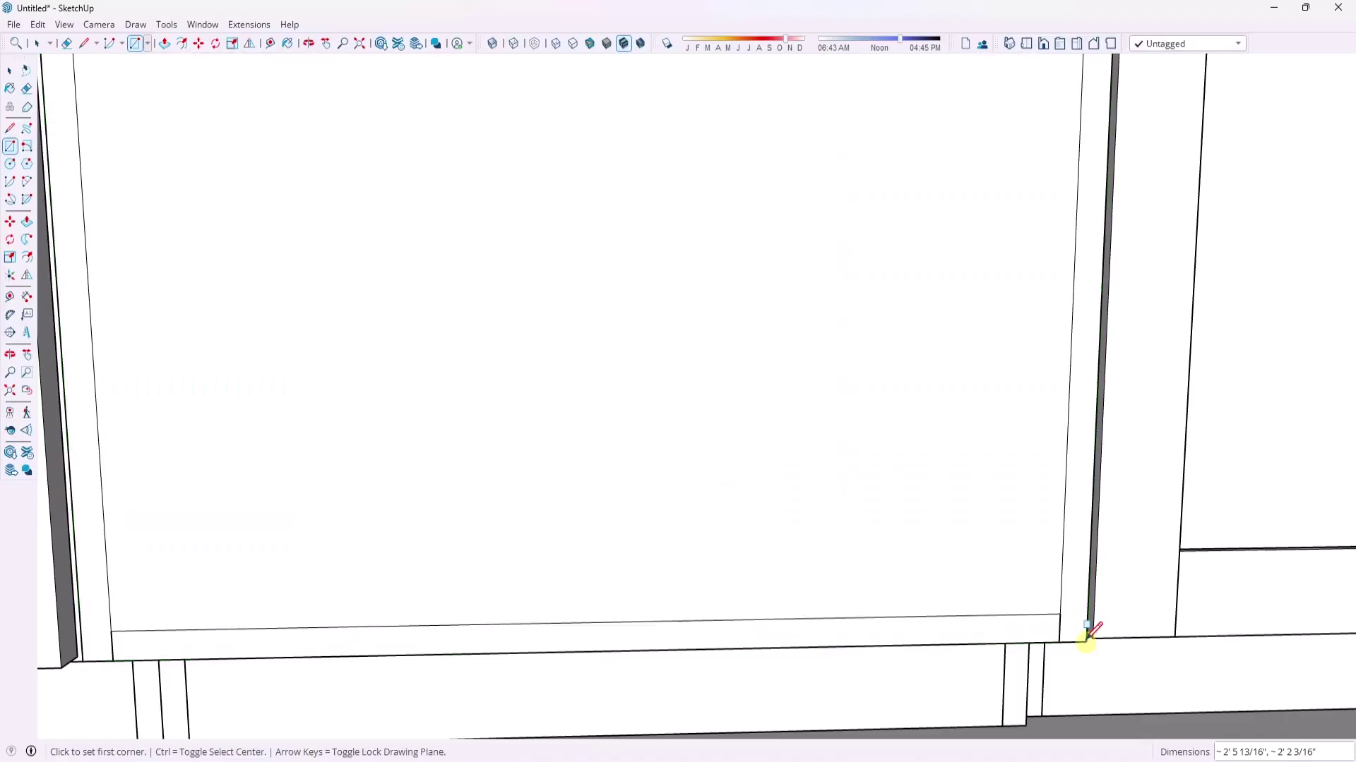
- Push/Pull the new rectangle about 1/8" off the open cabinet's front, referencing the neighbouring cabinet's door
{"action": "key", "text": "space"}
{"action": "key", "text": "p"}
{"action": "left_click", "coordinate": [1070, 579]}
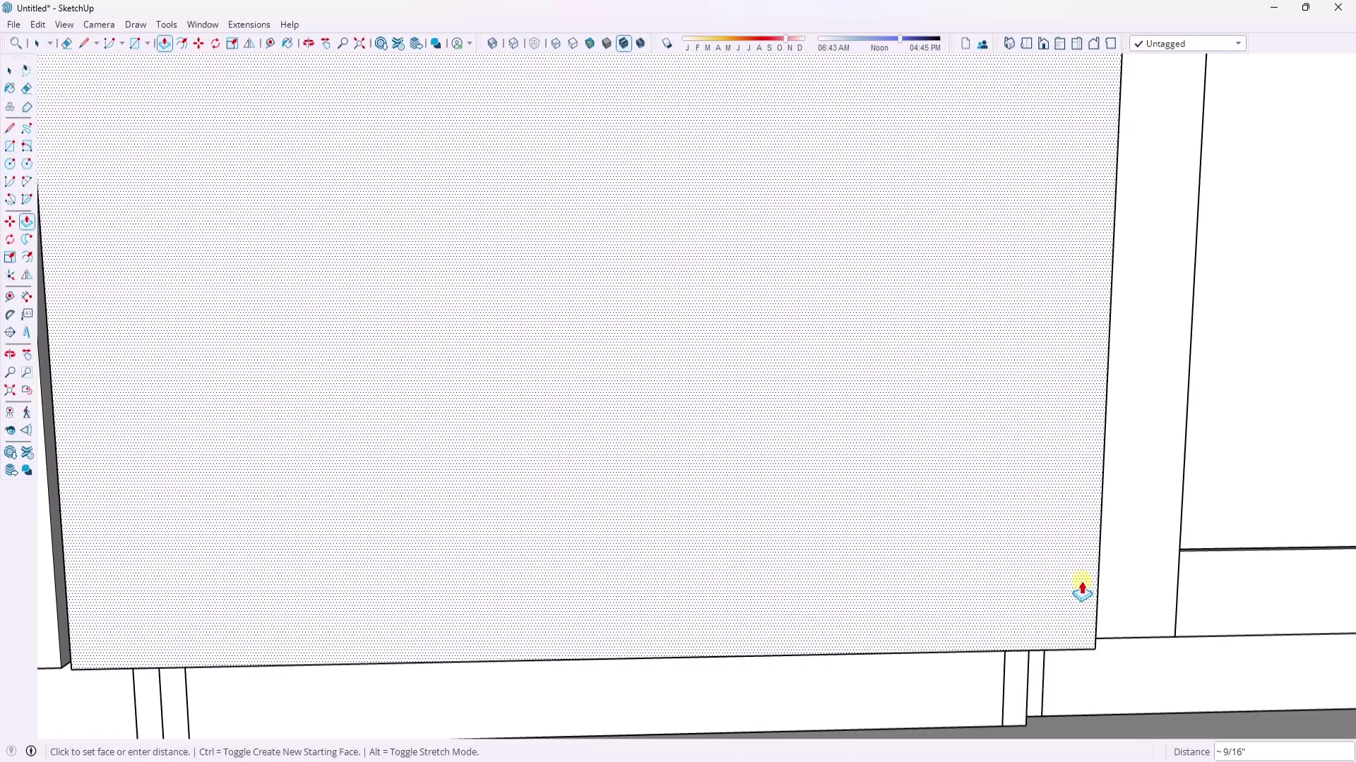
{"action": "scroll", "coordinate": [1174, 550], "scroll_direction": "down", "scroll_amount": 2}
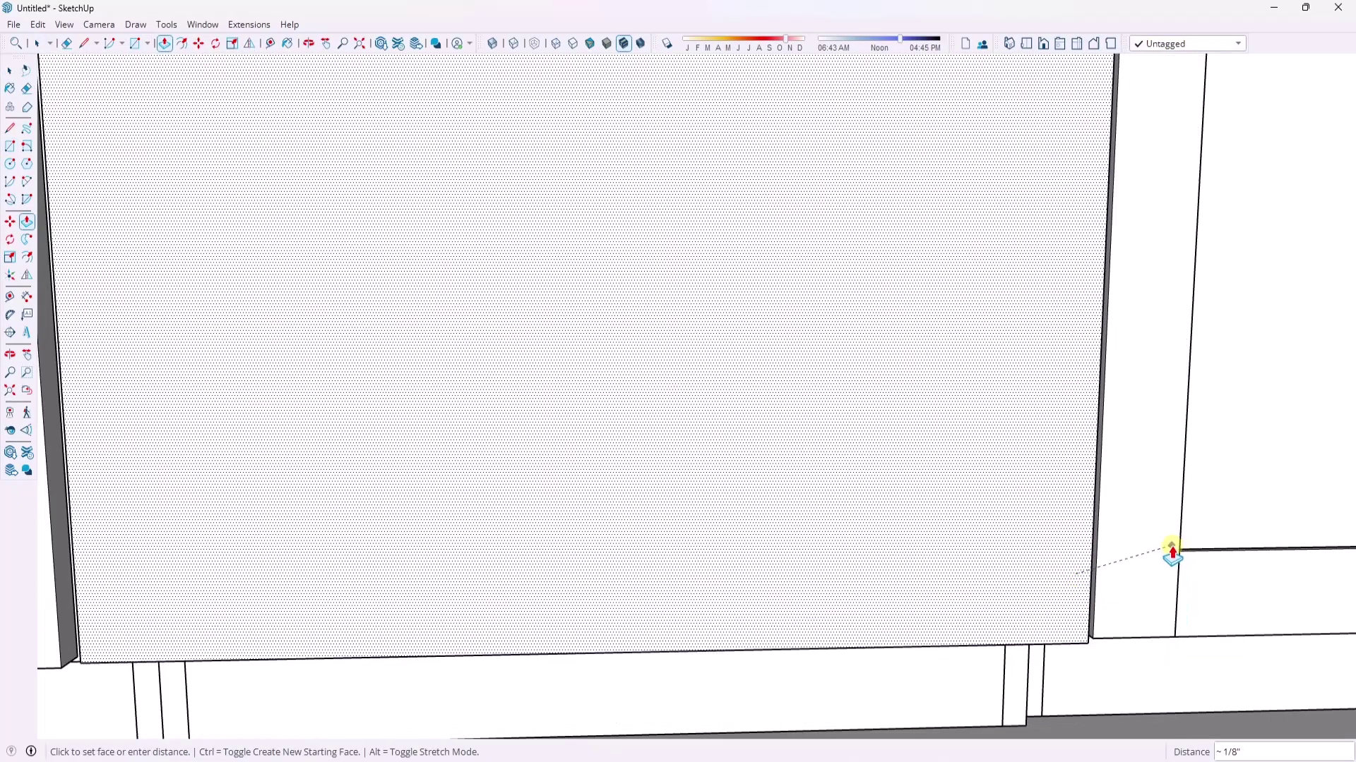
{"action": "left_click", "coordinate": [1174, 551]}
{"action": "key", "text": "space"}
- Delete the double-door cabinet at the end of the row
{"action": "scroll", "coordinate": [602, 523], "scroll_direction": "down", "scroll_amount": 5}
{"action": "scroll", "coordinate": [603, 522], "scroll_direction": "down", "scroll_amount": 2}
{"action": "left_click", "coordinate": [783, 427]}
{"action": "key", "text": "Delete"}
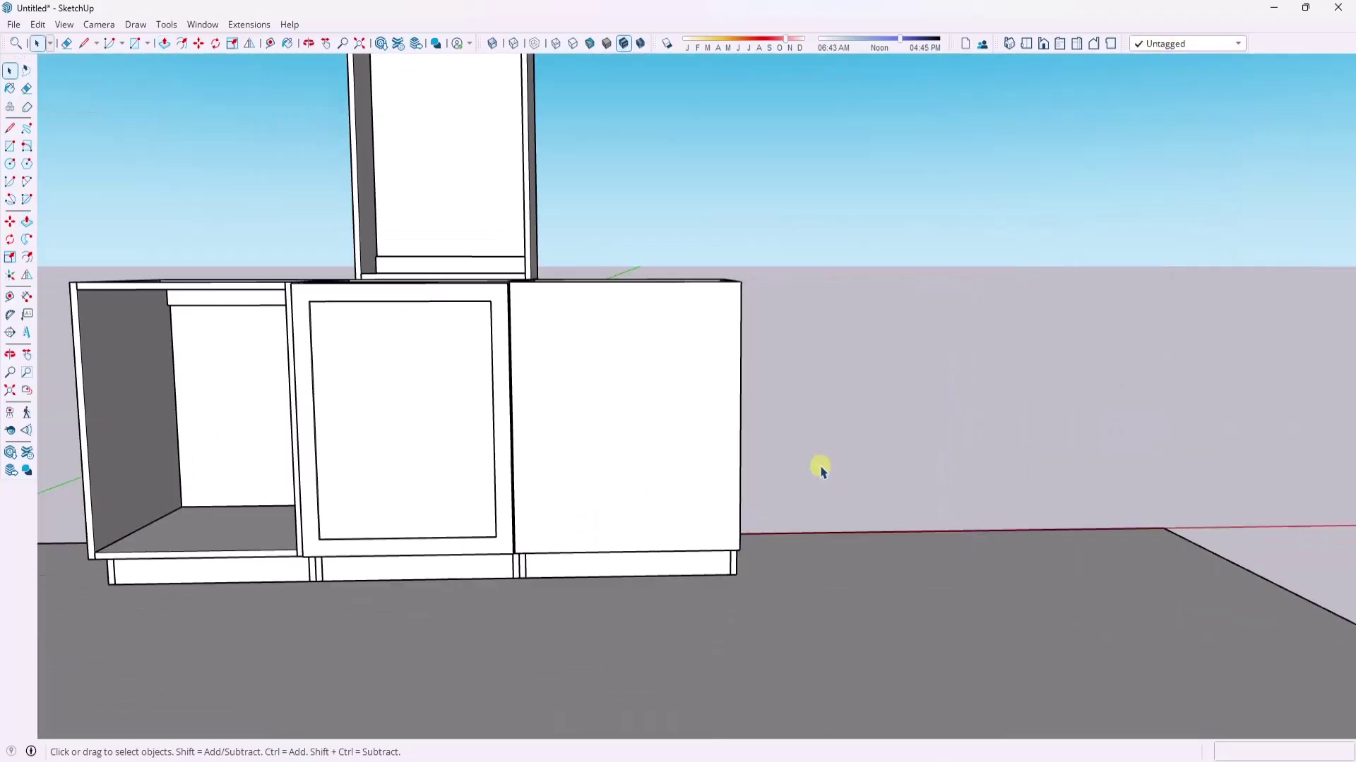
- Make the front panel of the last cabinet in the row a group
{"action": "middle_click_drag", "start_coordinate": [817, 469], "coordinate": [670, 443]}
{"action": "left_click", "coordinate": [670, 444]}
{"action": "right_click", "coordinate": [665, 439]}
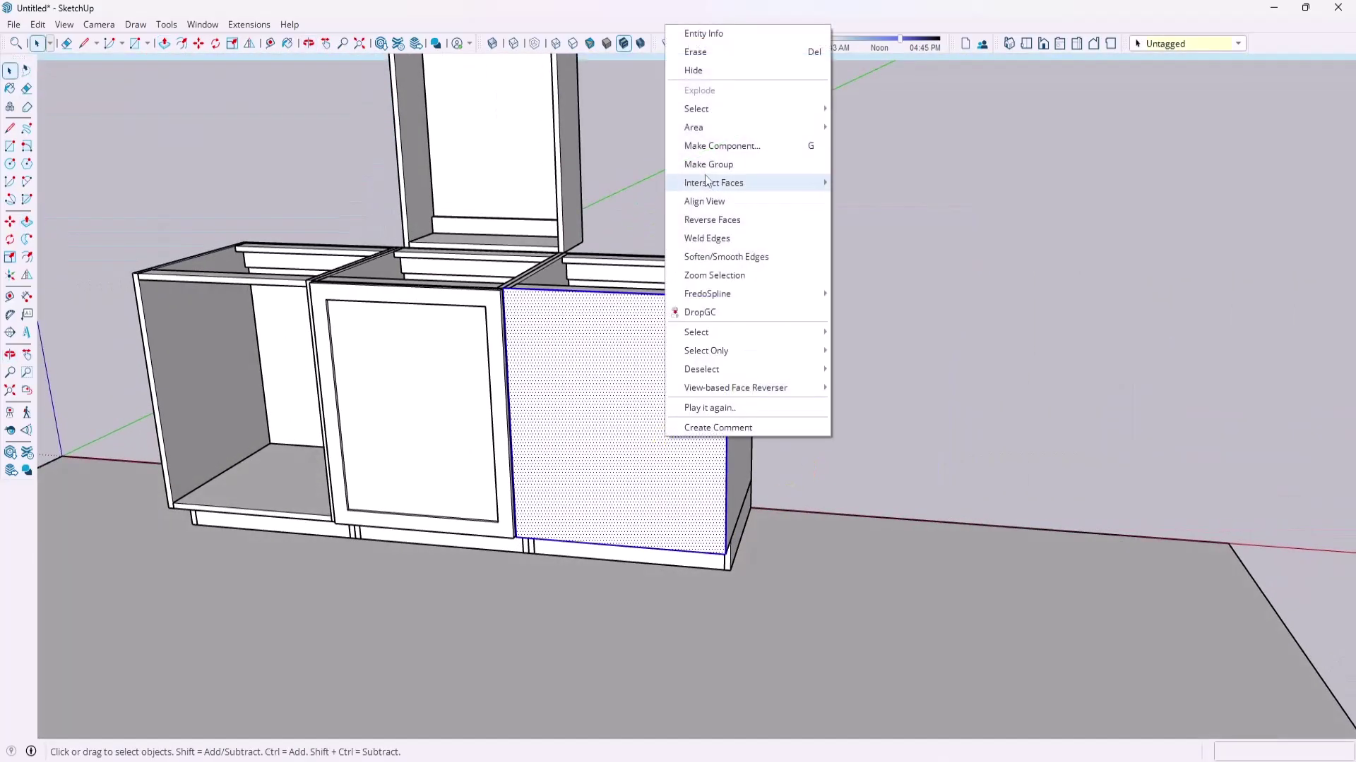
{"action": "left_click", "coordinate": [747, 185]}
- Copy the end cabinet together with its front panel about 2' 2 3/16" along the row, corner to corner
{"action": "left_click", "coordinate": [702, 500]}
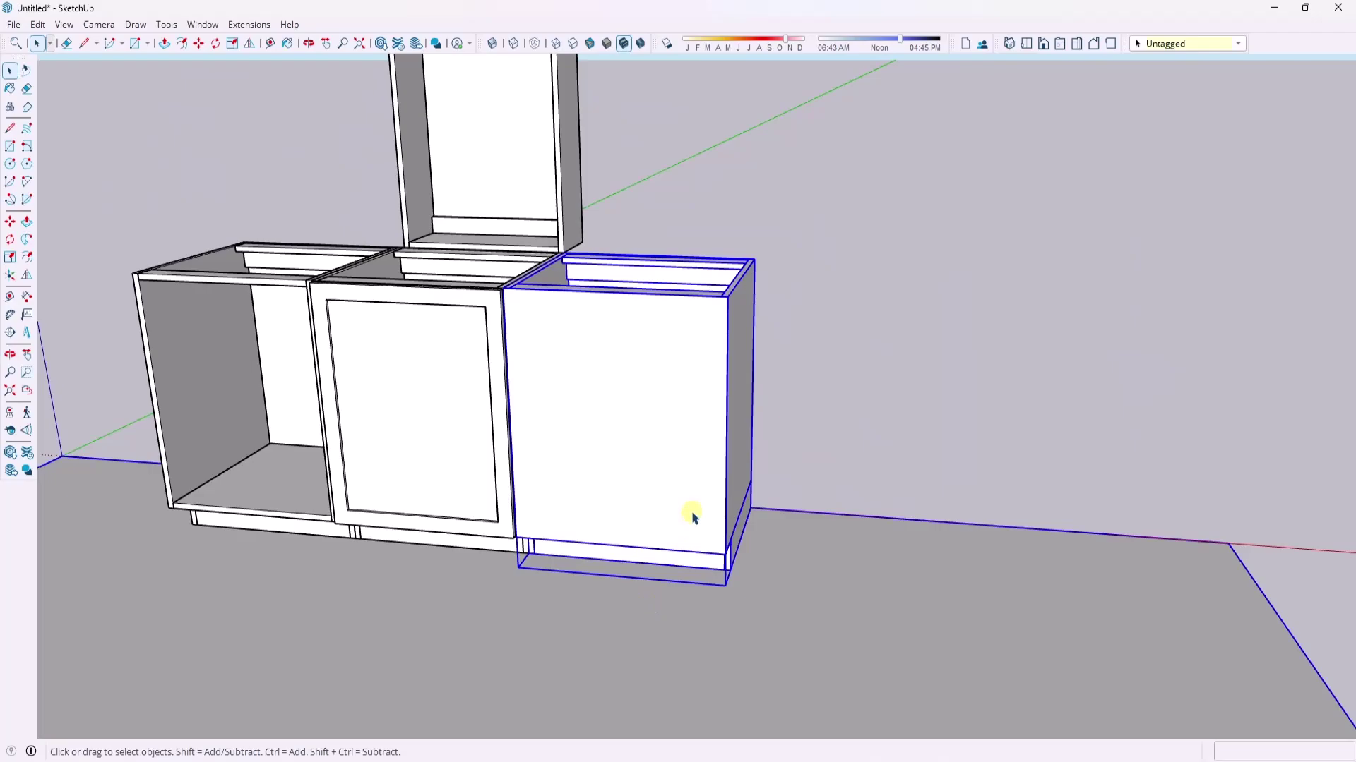
{"action": "key", "text": "m"}
{"action": "scroll", "coordinate": [553, 351], "scroll_direction": "up", "scroll_amount": 5}
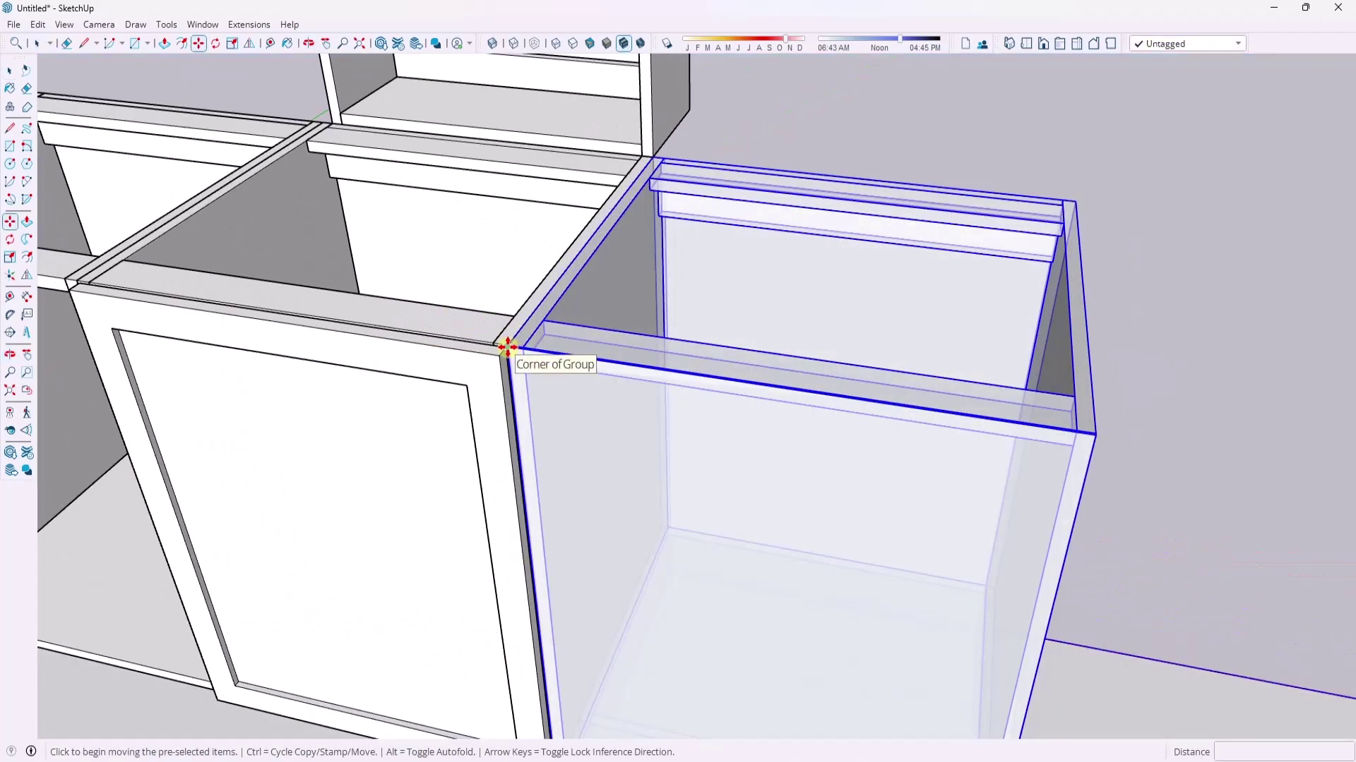
{"action": "left_click", "coordinate": [507, 347]}
{"action": "left_click", "coordinate": [1089, 432]}
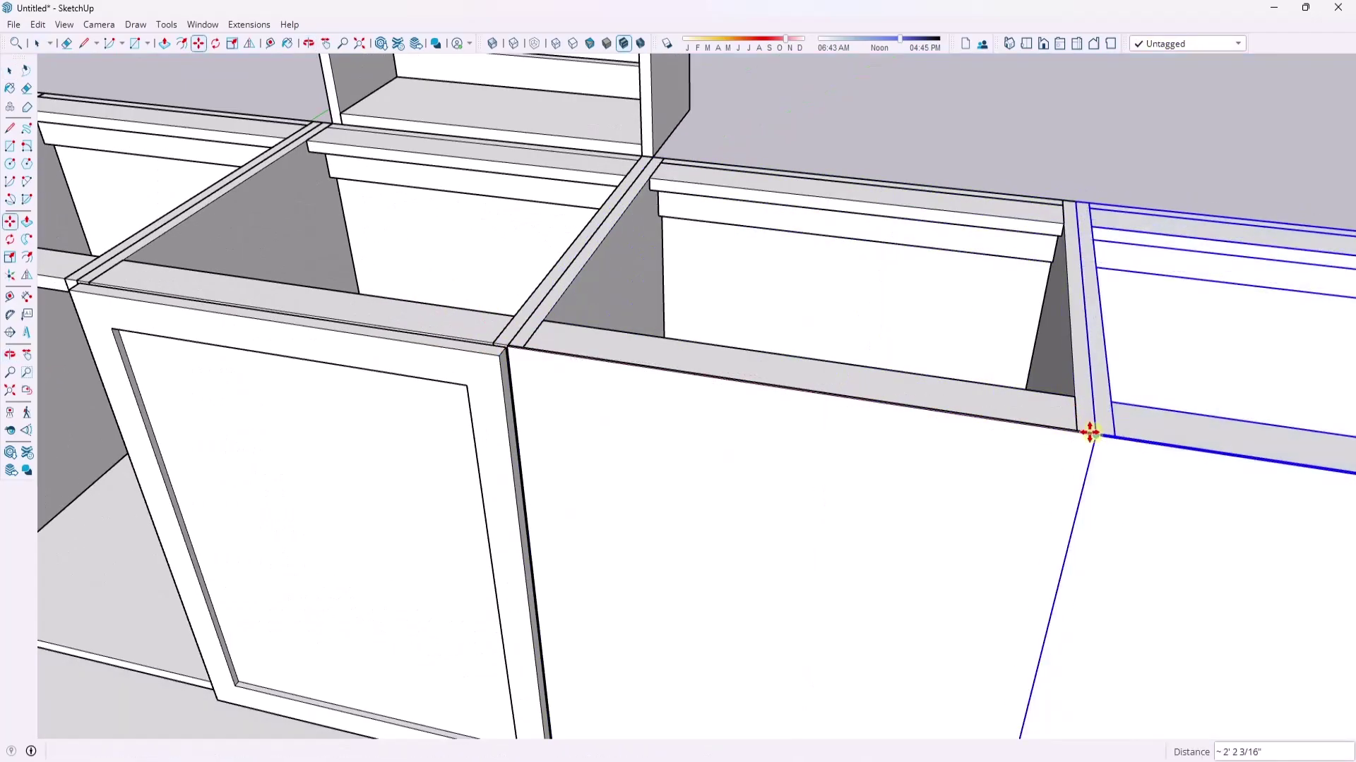
{"action": "key", "text": "space"}
{"action": "scroll", "coordinate": [759, 360], "scroll_direction": "down", "scroll_amount": 7}
{"action": "left_click", "coordinate": [1062, 455]}
- Open the end cabinet's front panel group and Push/Pull its face outward 3/4"
{"action": "middle_click_drag", "start_coordinate": [1062, 455], "coordinate": [872, 271]}
{"action": "scroll", "coordinate": [815, 394], "scroll_direction": "up", "scroll_amount": 5}
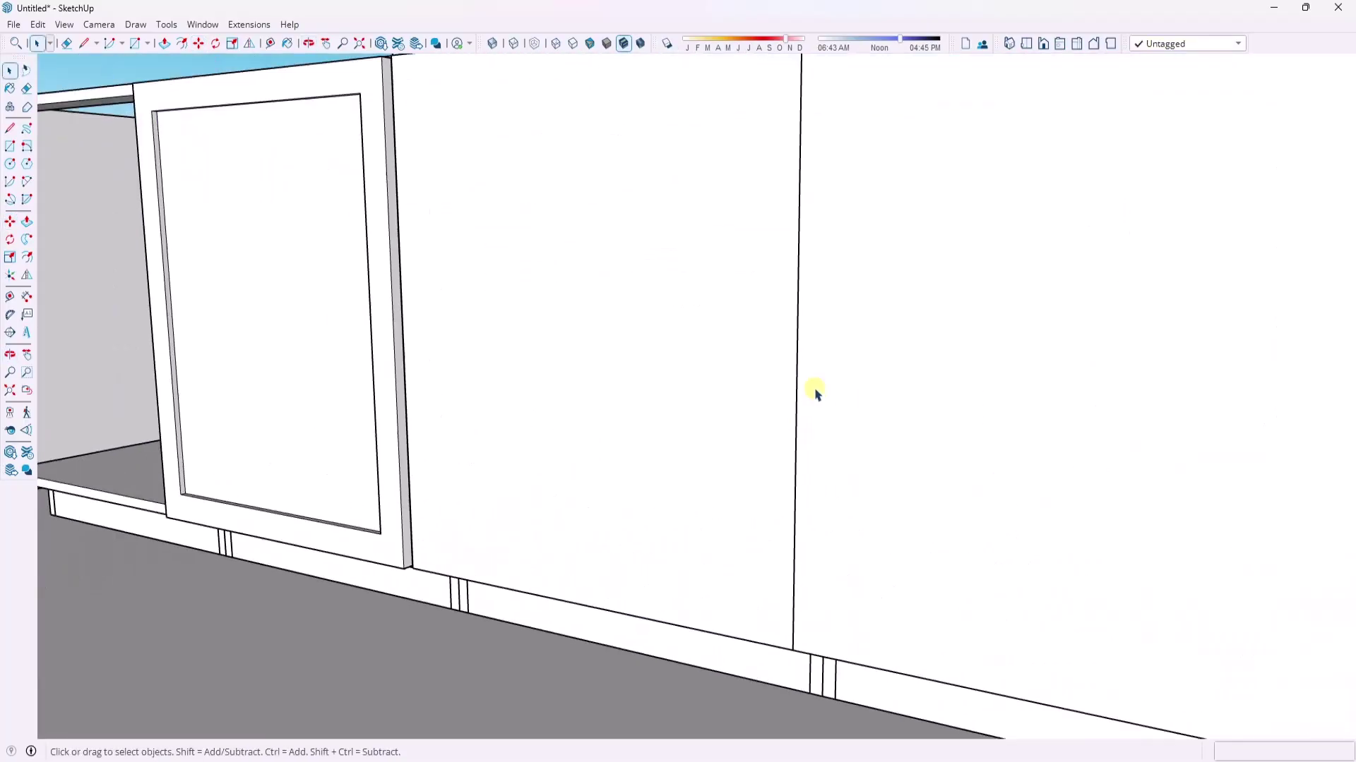
{"action": "scroll", "coordinate": [814, 392], "scroll_direction": "down", "scroll_amount": 6}
{"action": "mouse_move", "coordinate": [756, 429]}
{"action": "middle_mouse_down"}
{"action": "mouse_move", "coordinate": [802, 490]}
{"action": "mouse_move", "coordinate": [844, 470]}
{"action": "mouse_move", "coordinate": [741, 447]}
{"action": "middle_mouse_up"}
{"action": "scroll", "coordinate": [946, 342], "scroll_direction": "up", "scroll_amount": 8}
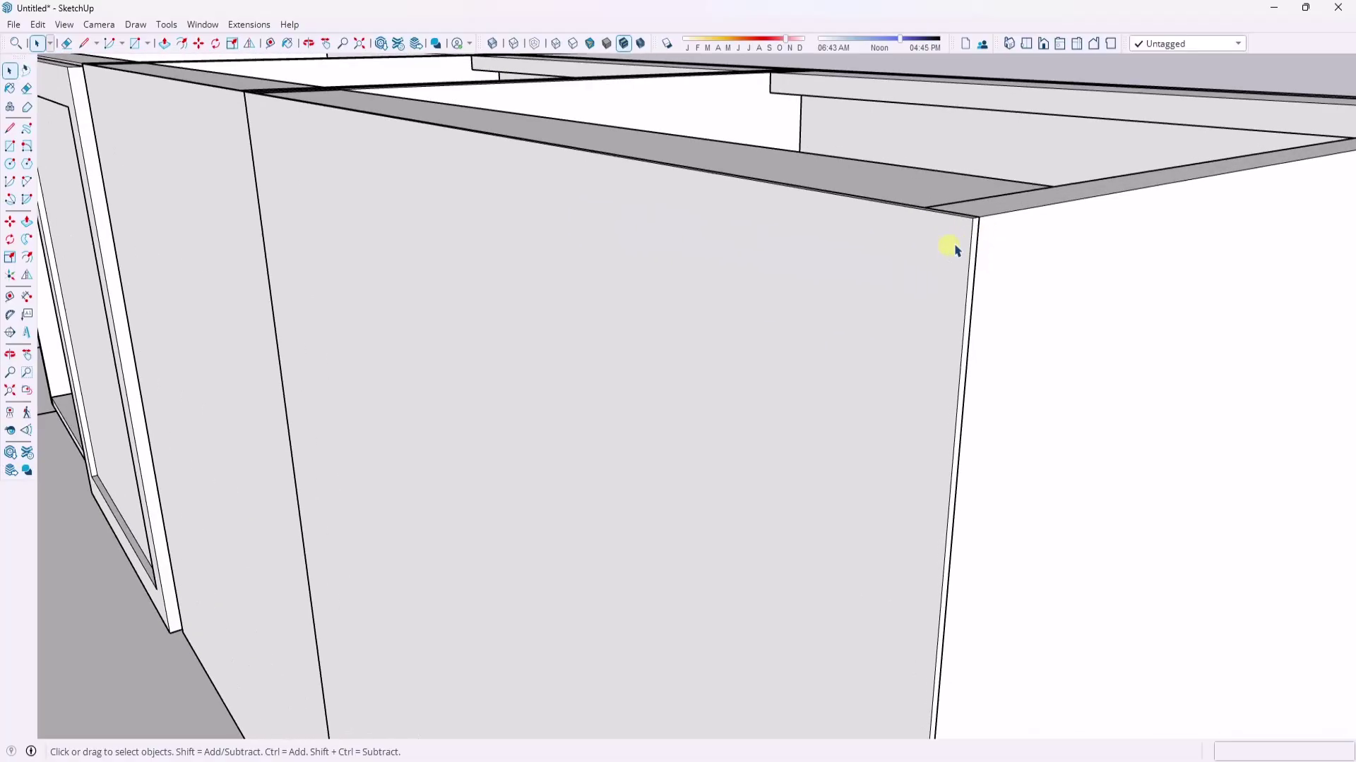
{"action": "scroll", "coordinate": [953, 248], "scroll_direction": "down", "scroll_amount": 5}
{"action": "middle_click_drag", "start_coordinate": [953, 248], "coordinate": [929, 300]}
{"action": "double_click", "coordinate": [929, 299]}
{"action": "scroll", "coordinate": [929, 304], "scroll_direction": "up", "scroll_amount": 4}
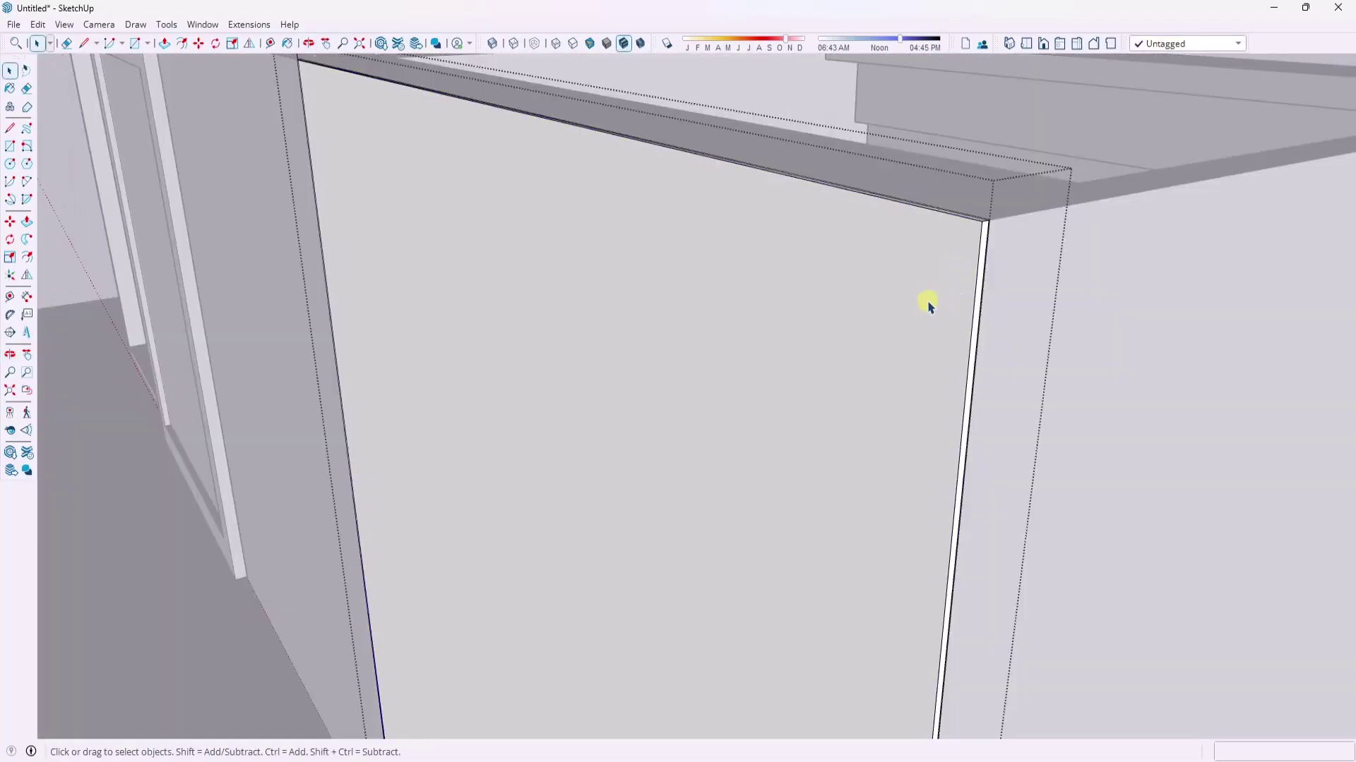
{"action": "key", "text": "p"}
{"action": "left_click", "coordinate": [920, 308]}
{"action": "left_click", "coordinate": [902, 315]}
{"action": "type", "text": "3/4"}
{"action": "key", "text": "Return"}
{"action": "key", "text": "space"}
{"action": "scroll", "coordinate": [1145, 332], "scroll_direction": "down", "scroll_amount": 2}
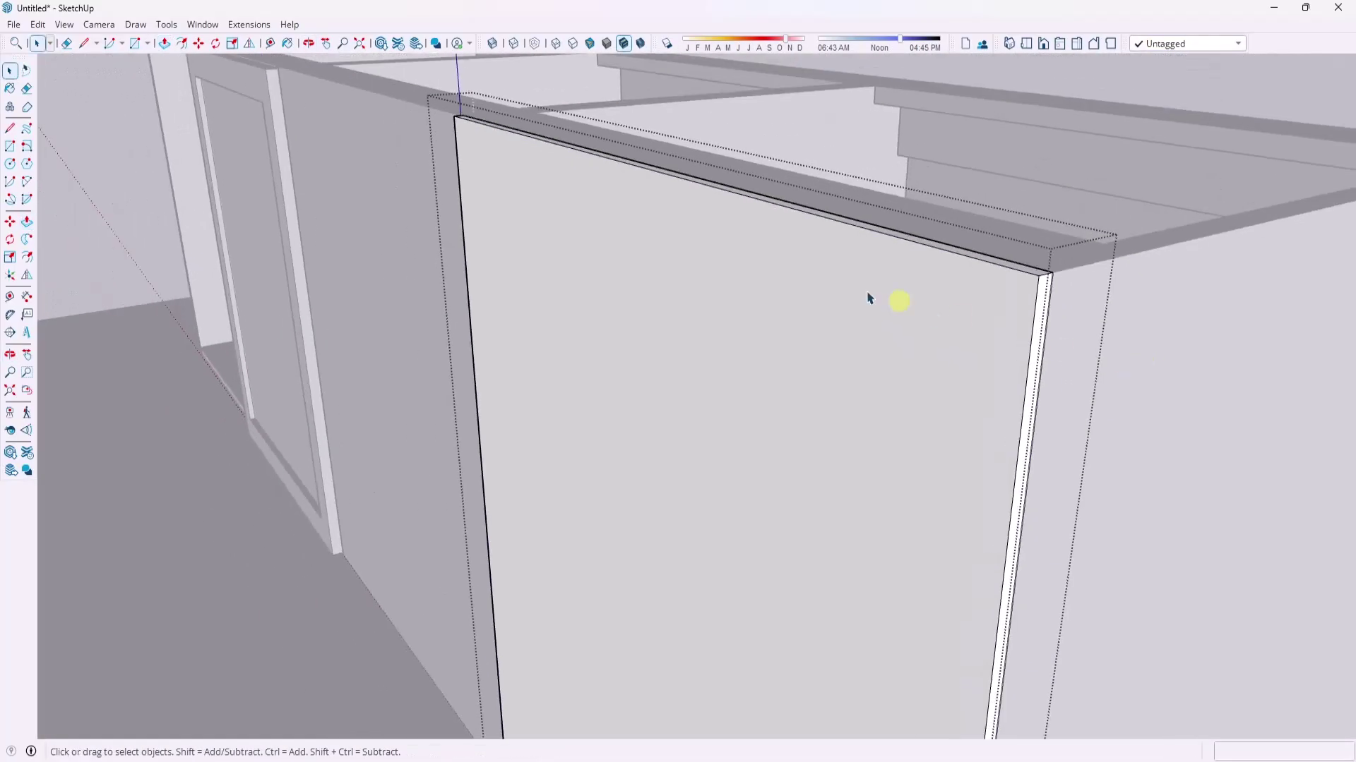
- Open the adjacent cabinet's plain front panel and Push/Pull its face flush with the end panel
{"action": "left_click", "coordinate": [372, 150]}
{"action": "double_click", "coordinate": [372, 154]}
{"action": "key", "text": "p"}
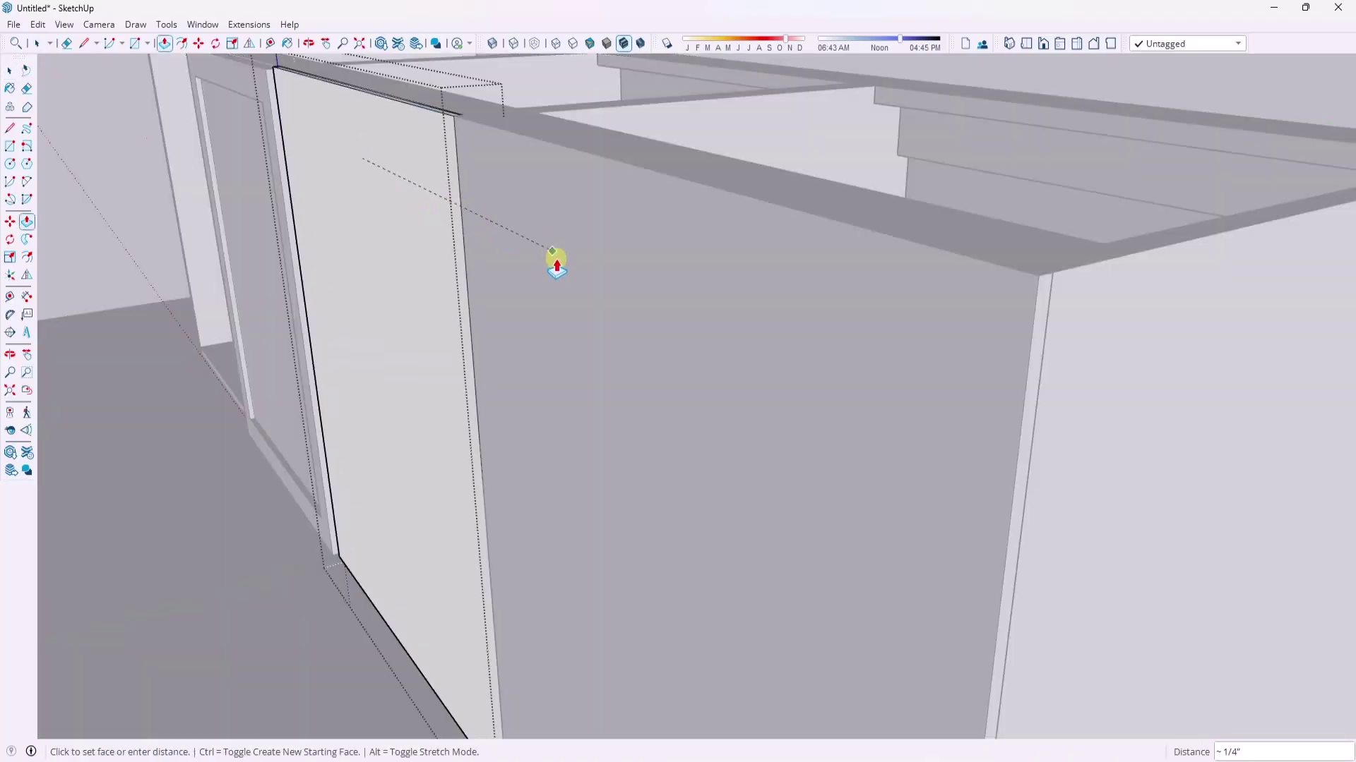
{"action": "left_click", "coordinate": [456, 139]}
{"action": "left_click", "coordinate": [455, 117]}
{"action": "key", "text": "space"}
{"action": "left_click", "coordinate": [1044, 132]}
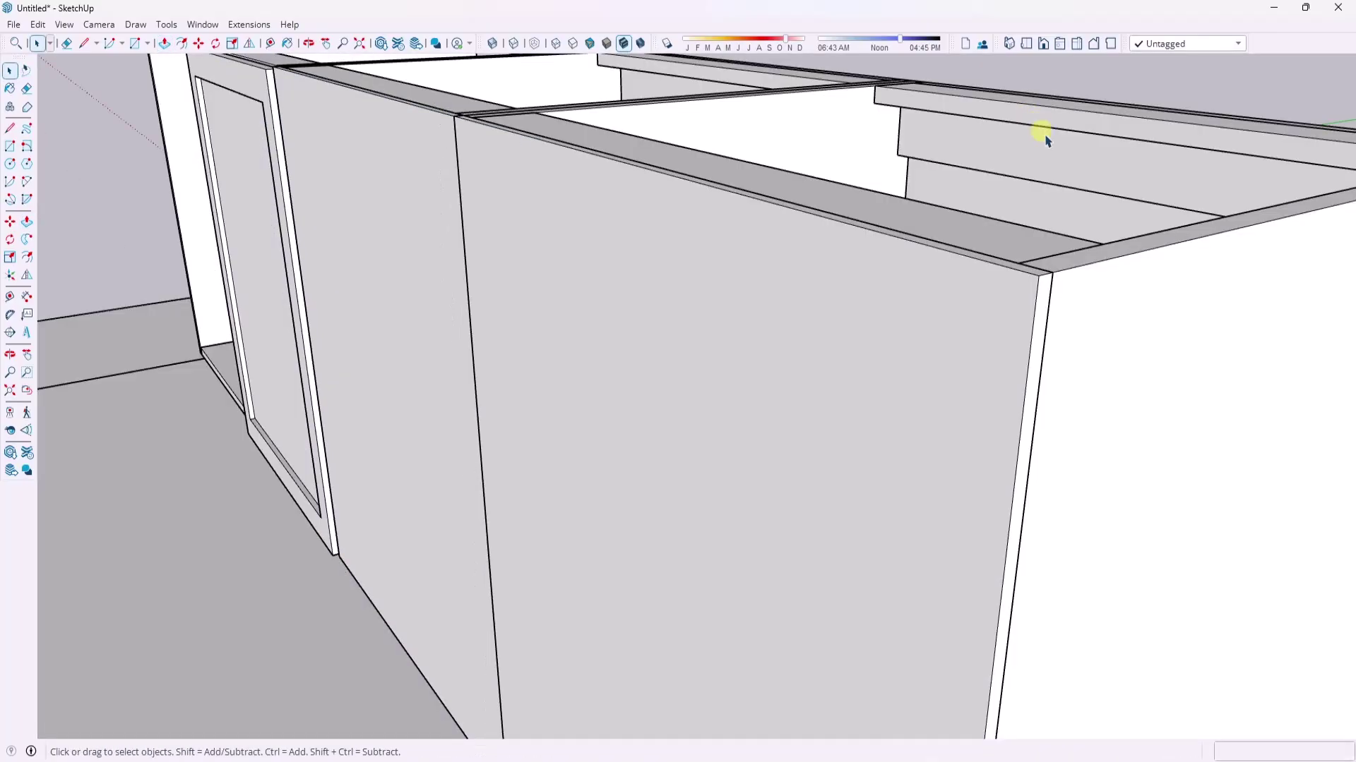
- Examine the seam between the two plain fronts and the reveals at both sides of the Shaker-style door
{"action": "scroll", "coordinate": [911, 319], "scroll_direction": "down", "scroll_amount": 2}
{"action": "middle_click_drag", "start_coordinate": [667, 319], "coordinate": [720, 266]}
{"action": "scroll", "coordinate": [735, 157], "scroll_direction": "up", "scroll_amount": 5}
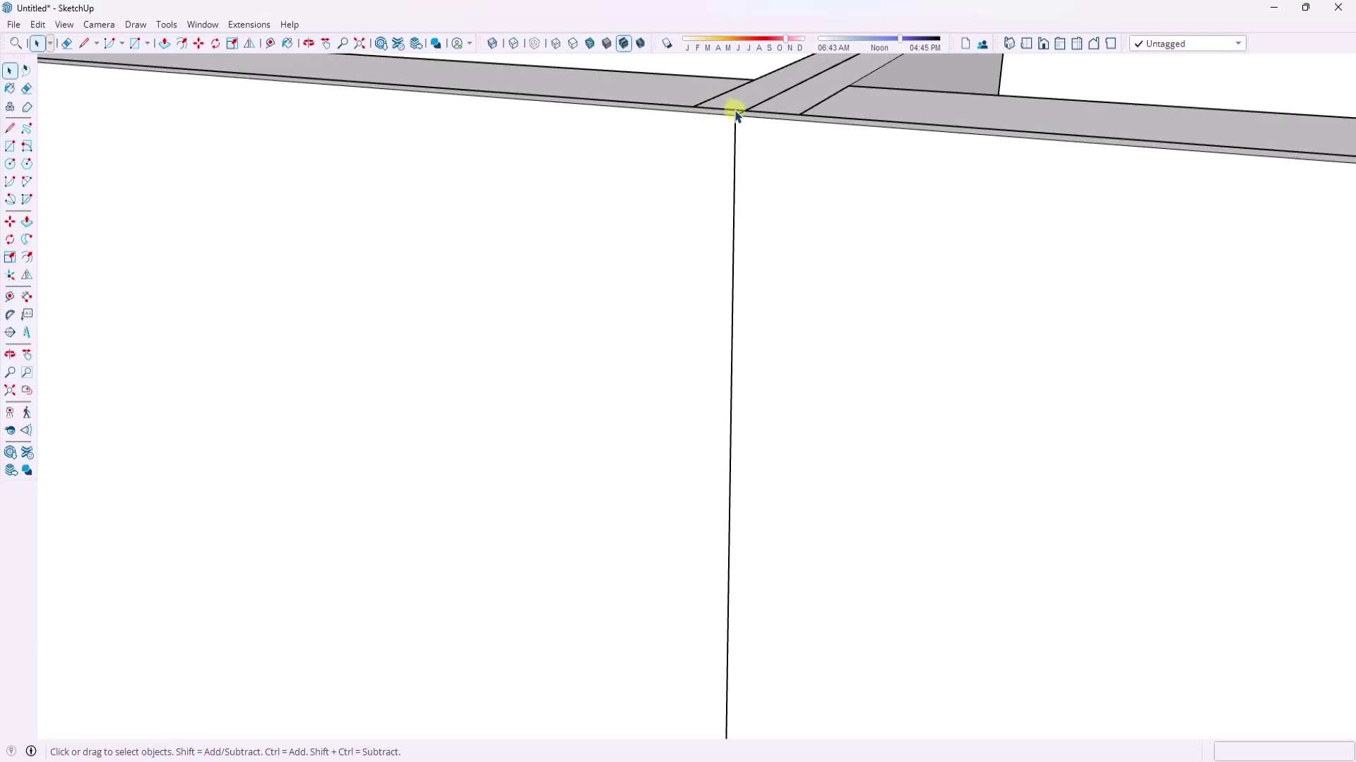
{"action": "scroll", "coordinate": [740, 358], "scroll_direction": "down", "scroll_amount": 5}
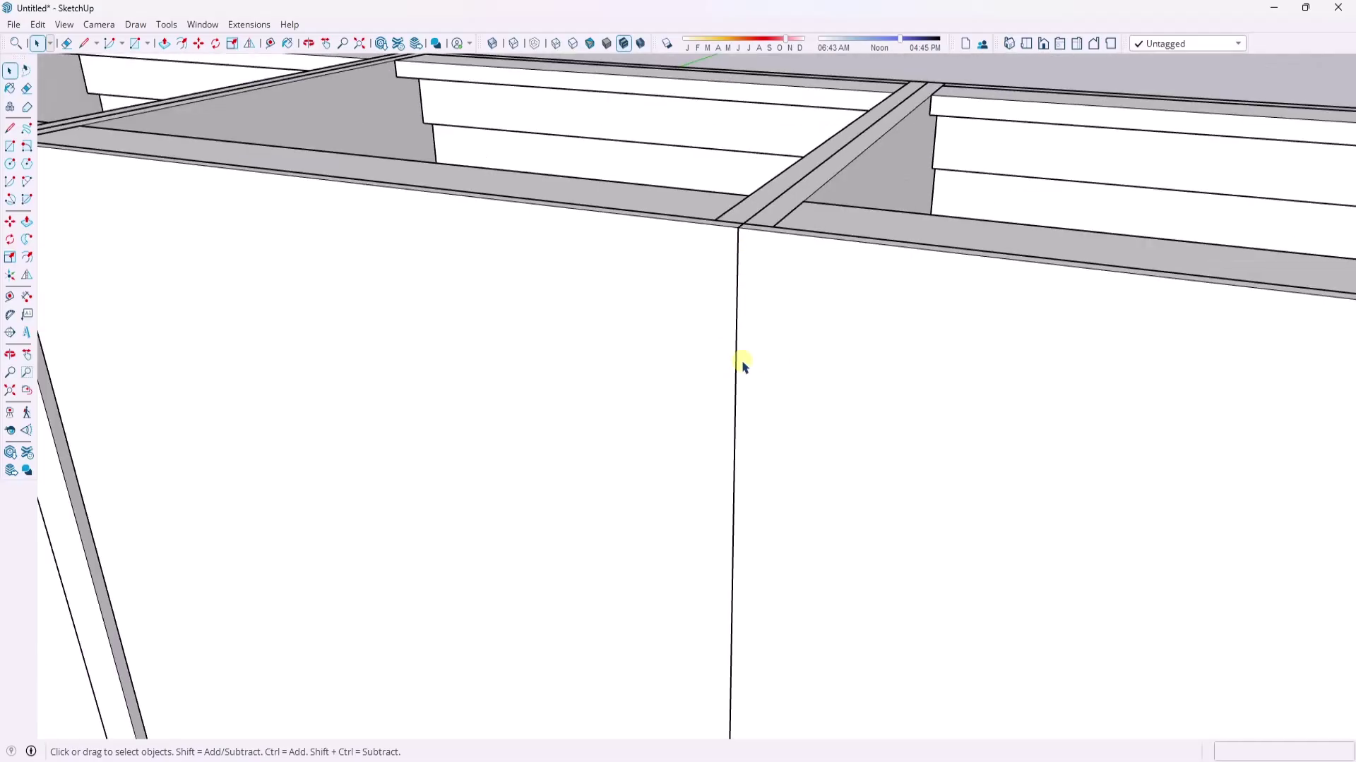
{"action": "scroll", "coordinate": [269, 306], "scroll_direction": "down", "scroll_amount": 2}
{"action": "middle_click_drag", "start_coordinate": [321, 311], "coordinate": [765, 235]}
{"action": "scroll", "coordinate": [521, 212], "scroll_direction": "up", "scroll_amount": 5}
{"action": "scroll", "coordinate": [498, 183], "scroll_direction": "up", "scroll_amount": 2}
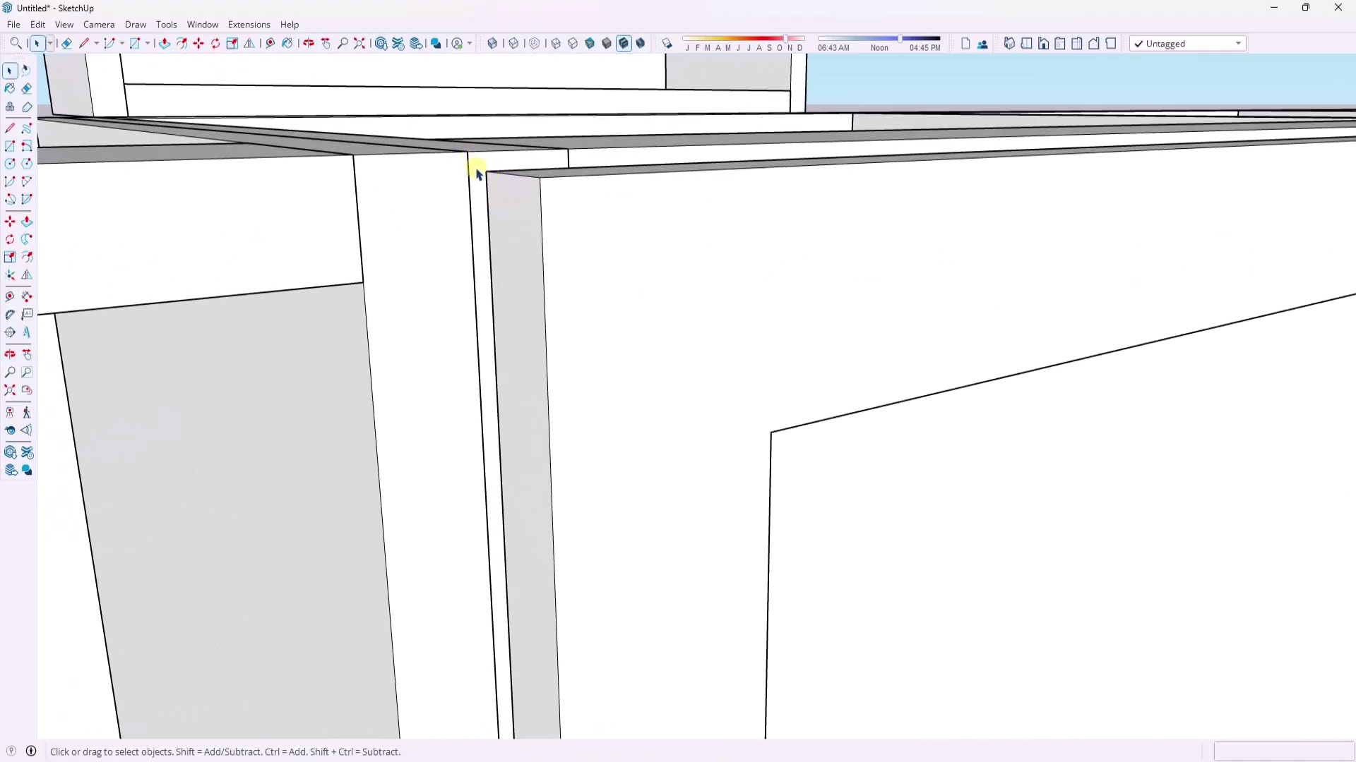
{"action": "scroll", "coordinate": [374, 205], "scroll_direction": "down", "scroll_amount": 5}
{"action": "scroll", "coordinate": [998, 169], "scroll_direction": "up", "scroll_amount": 3}
{"action": "scroll", "coordinate": [833, 174], "scroll_direction": "up", "scroll_amount": 3}
{"action": "middle_click_drag", "start_coordinate": [761, 187], "coordinate": [716, 319]}
{"action": "scroll", "coordinate": [769, 163], "scroll_direction": "up", "scroll_amount": 2}
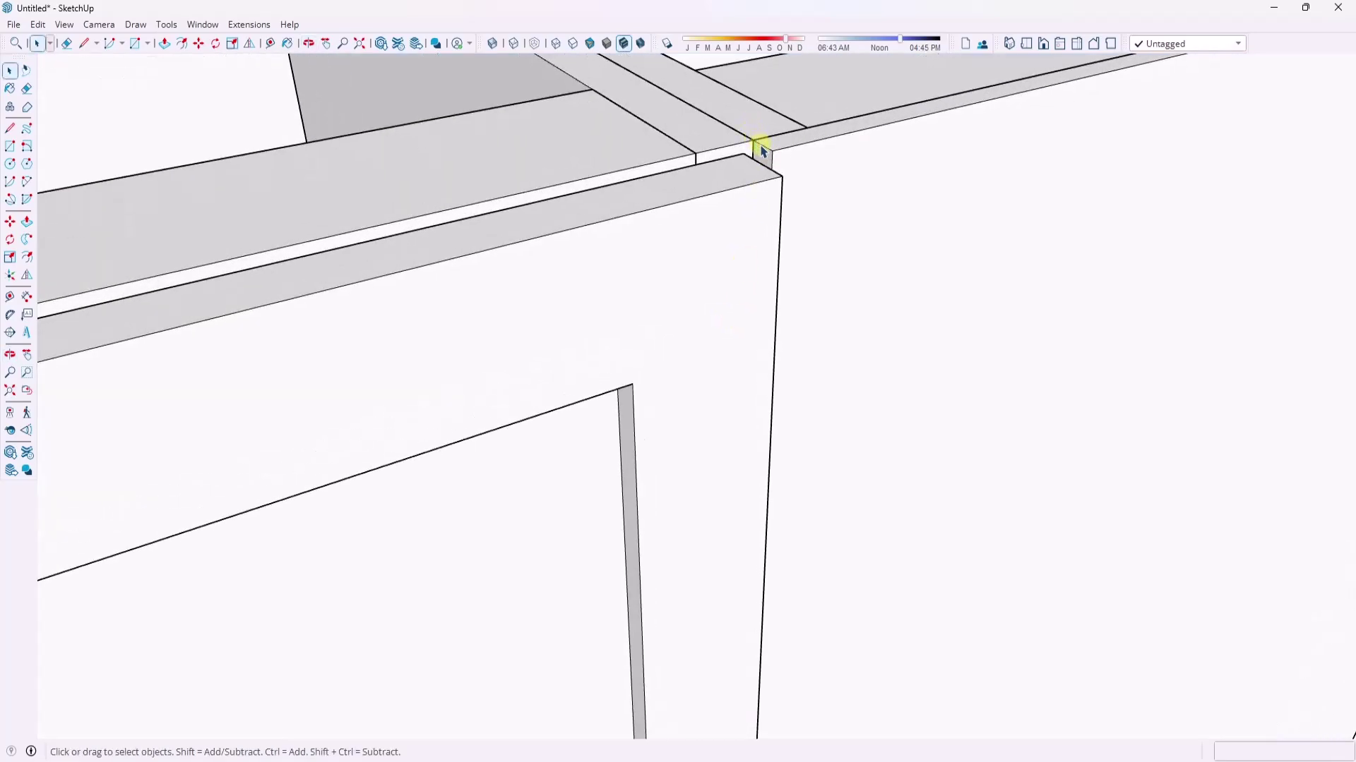
{"action": "middle_click_drag", "start_coordinate": [763, 152], "coordinate": [786, 188]}
{"action": "scroll", "coordinate": [777, 206], "scroll_direction": "down", "scroll_amount": 6}
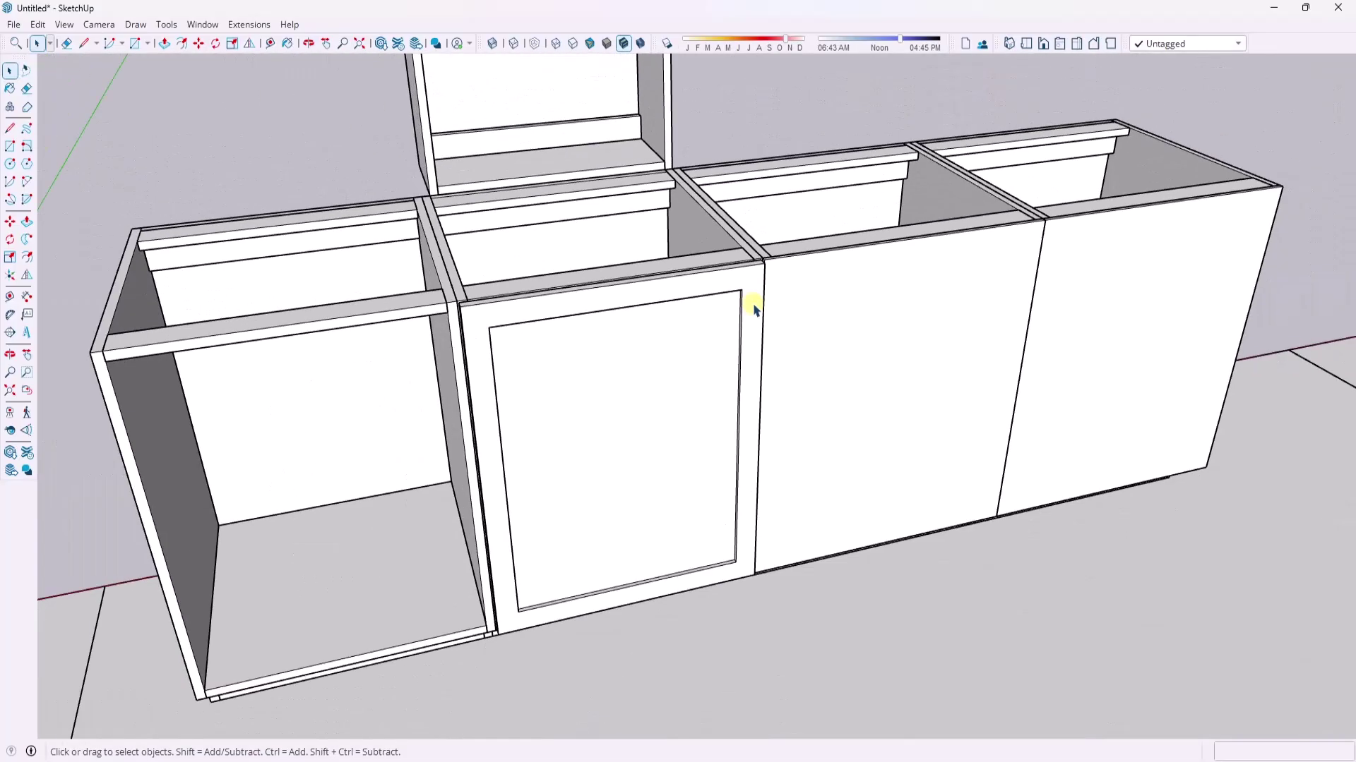
{"action": "middle_click_drag", "start_coordinate": [754, 309], "coordinate": [666, 261]}
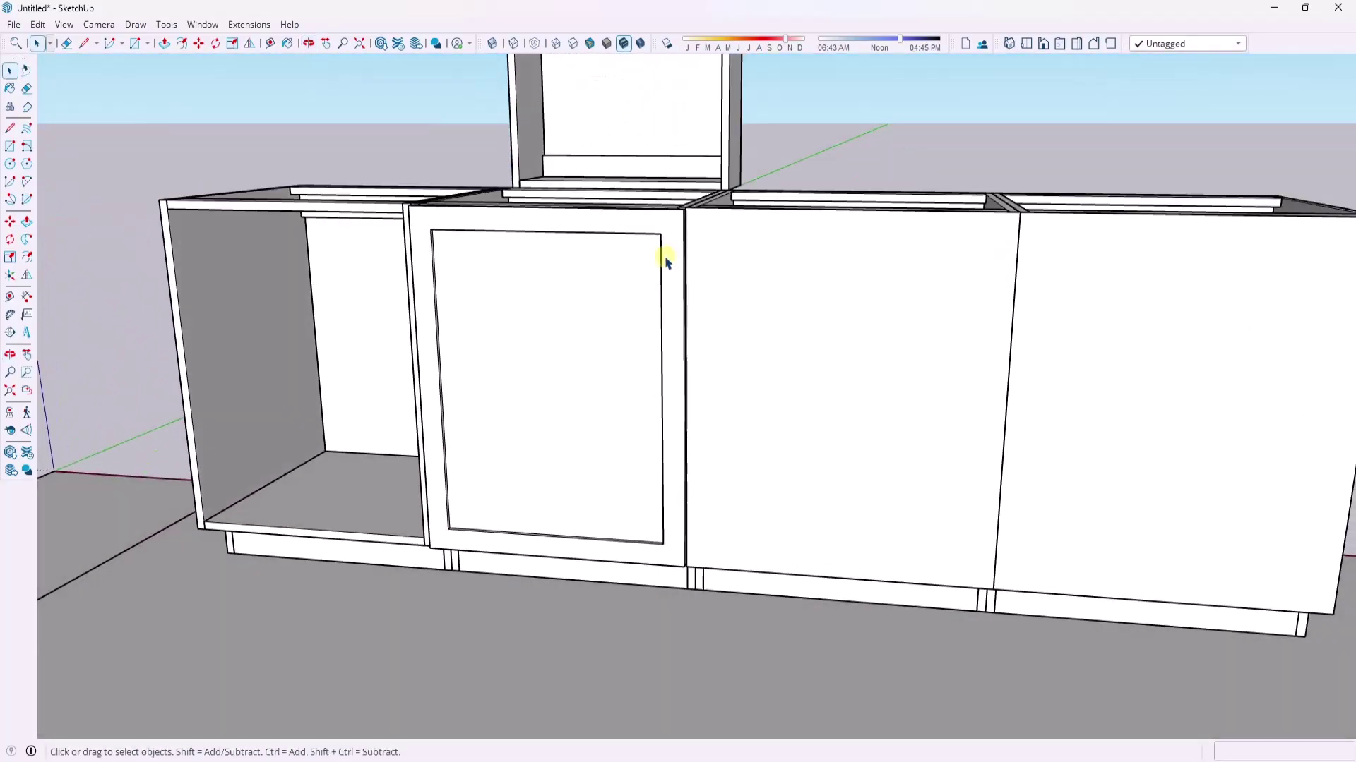
- Delete the plain front panels from the two end cabinets
{"action": "scroll", "coordinate": [667, 262], "scroll_direction": "up", "scroll_amount": 1}
{"action": "scroll", "coordinate": [498, 305], "scroll_direction": "down", "scroll_amount": 3}
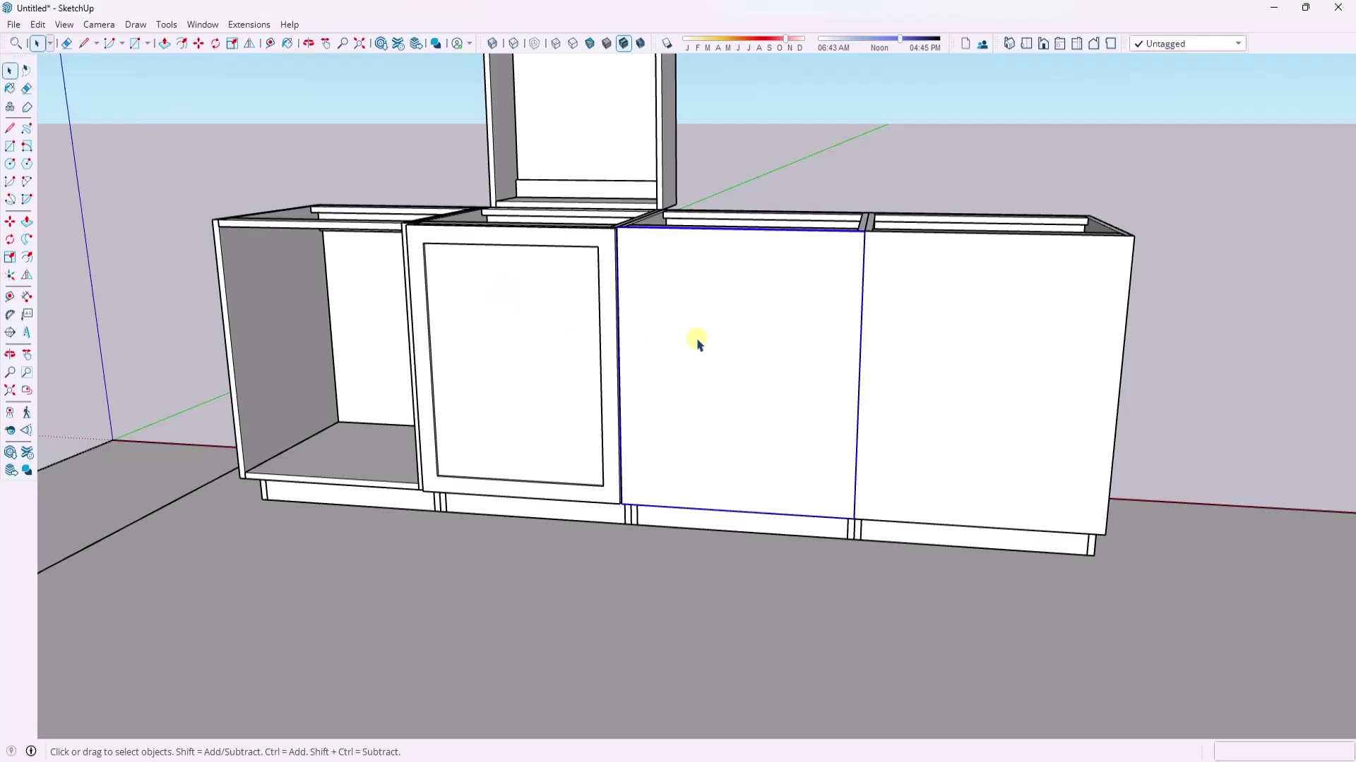
{"action": "key", "text": "Delete"}
{"action": "left_click", "coordinate": [930, 362]}
{"action": "key", "text": "Delete"}
- Copy the Shaker-style door onto the adjacent open cabinet, using the top front cabinet corners as reference points
{"action": "scroll", "coordinate": [530, 270], "scroll_direction": "up", "scroll_amount": 4}
{"action": "left_click", "coordinate": [517, 285]}
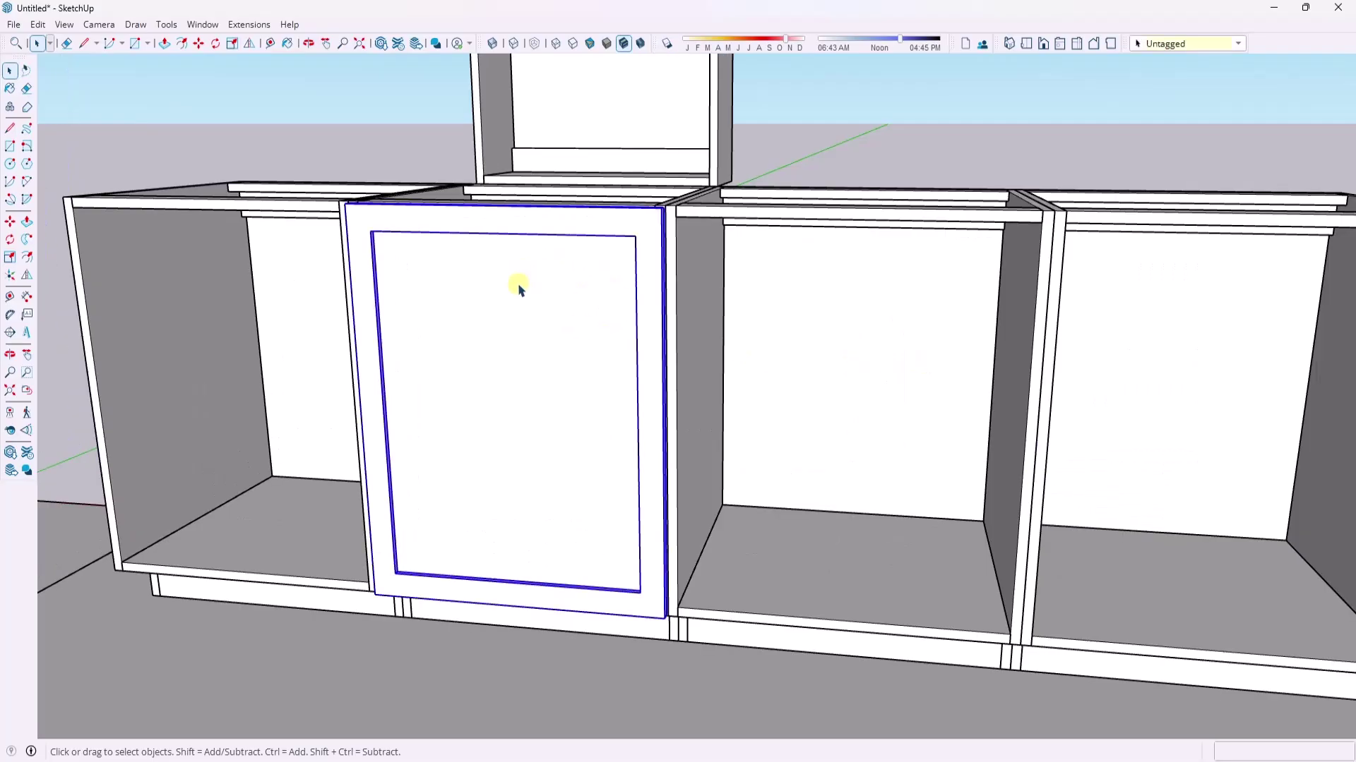
{"action": "middle_click_drag", "start_coordinate": [565, 262], "coordinate": [490, 297]}
{"action": "scroll", "coordinate": [367, 261], "scroll_direction": "up", "scroll_amount": 3}
{"action": "middle_click_drag", "start_coordinate": [366, 261], "coordinate": [372, 292], "text": "shift"}
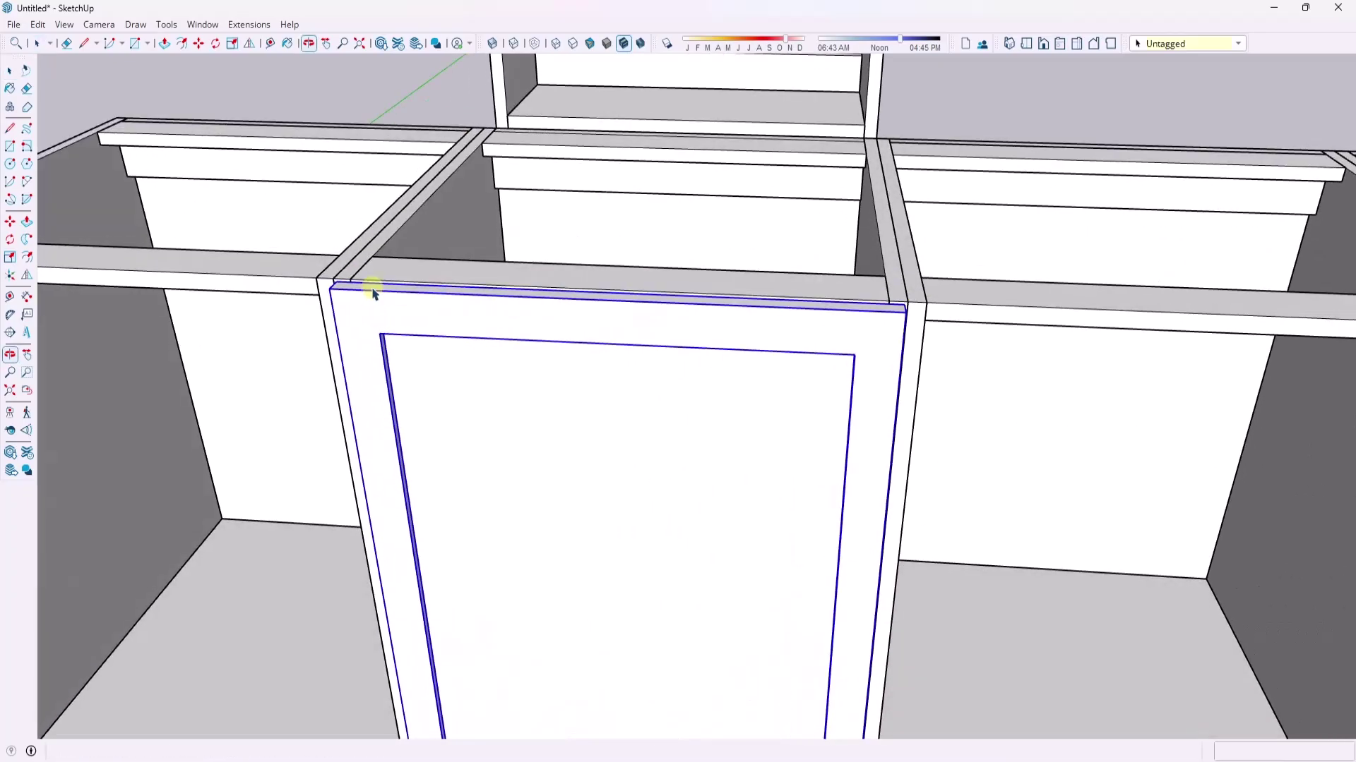
{"action": "key", "text": "m"}
{"action": "scroll", "coordinate": [318, 294], "scroll_direction": "up", "scroll_amount": 2}
{"action": "scroll", "coordinate": [315, 296], "scroll_direction": "up", "scroll_amount": 1}
{"action": "key", "text": "ctrl"}
{"action": "scroll", "coordinate": [315, 296], "scroll_direction": "down", "scroll_amount": 2}
{"action": "left_click", "coordinate": [318, 293]}
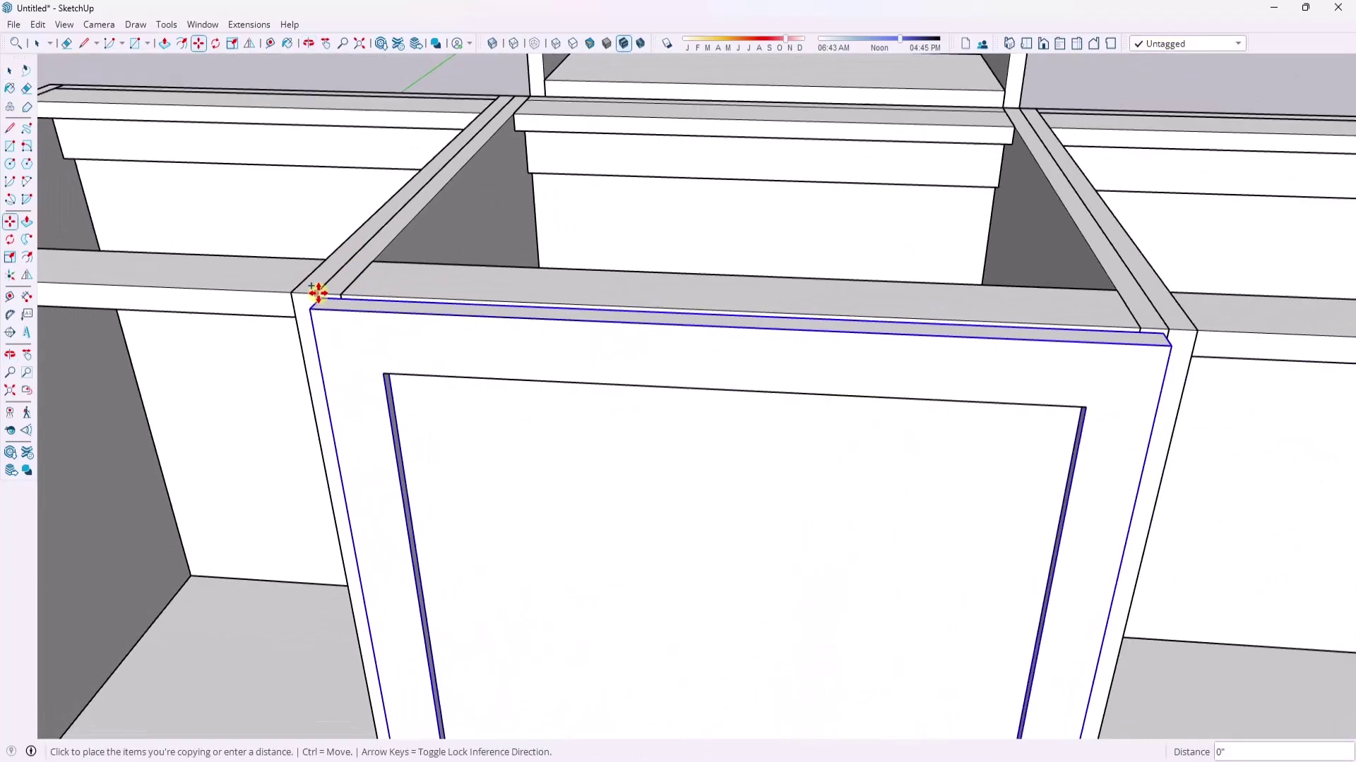
{"action": "scroll", "coordinate": [952, 332], "scroll_direction": "down", "scroll_amount": 1}
{"action": "scroll", "coordinate": [952, 332], "scroll_direction": "down", "scroll_amount": 2}
{"action": "left_click", "coordinate": [899, 305]}
{"action": "key", "text": "space"}
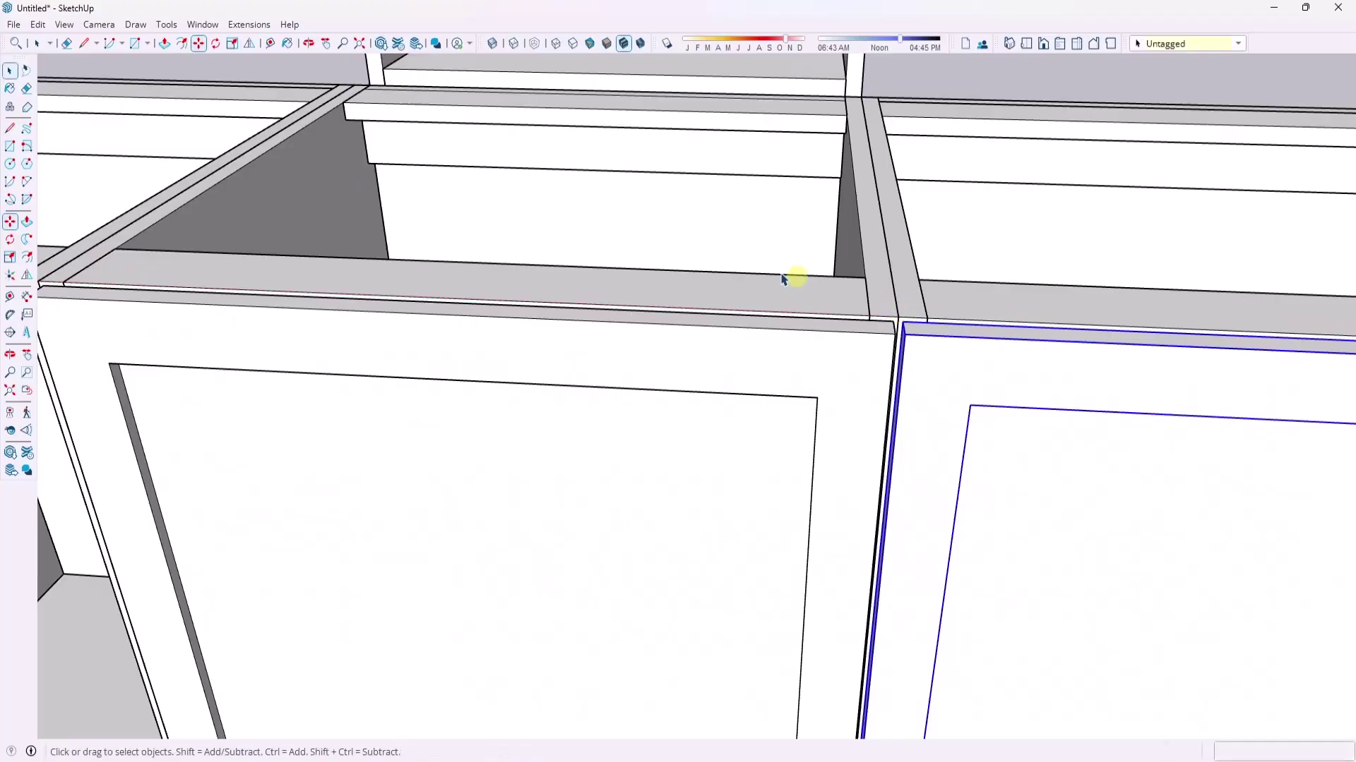
- Narrow the copied door by moving its stile beside the open end cabinet inward 1/16"
{"action": "middle_click_drag", "start_coordinate": [793, 278], "coordinate": [817, 505]}
{"action": "double_click", "coordinate": [1030, 333]}
{"action": "scroll", "coordinate": [1031, 333], "scroll_direction": "down", "scroll_amount": 3}
{"action": "scroll", "coordinate": [1035, 363], "scroll_direction": "up", "scroll_amount": 4}
{"action": "scroll", "coordinate": [935, 433], "scroll_direction": "up", "scroll_amount": 3}
{"action": "key", "text": "m"}
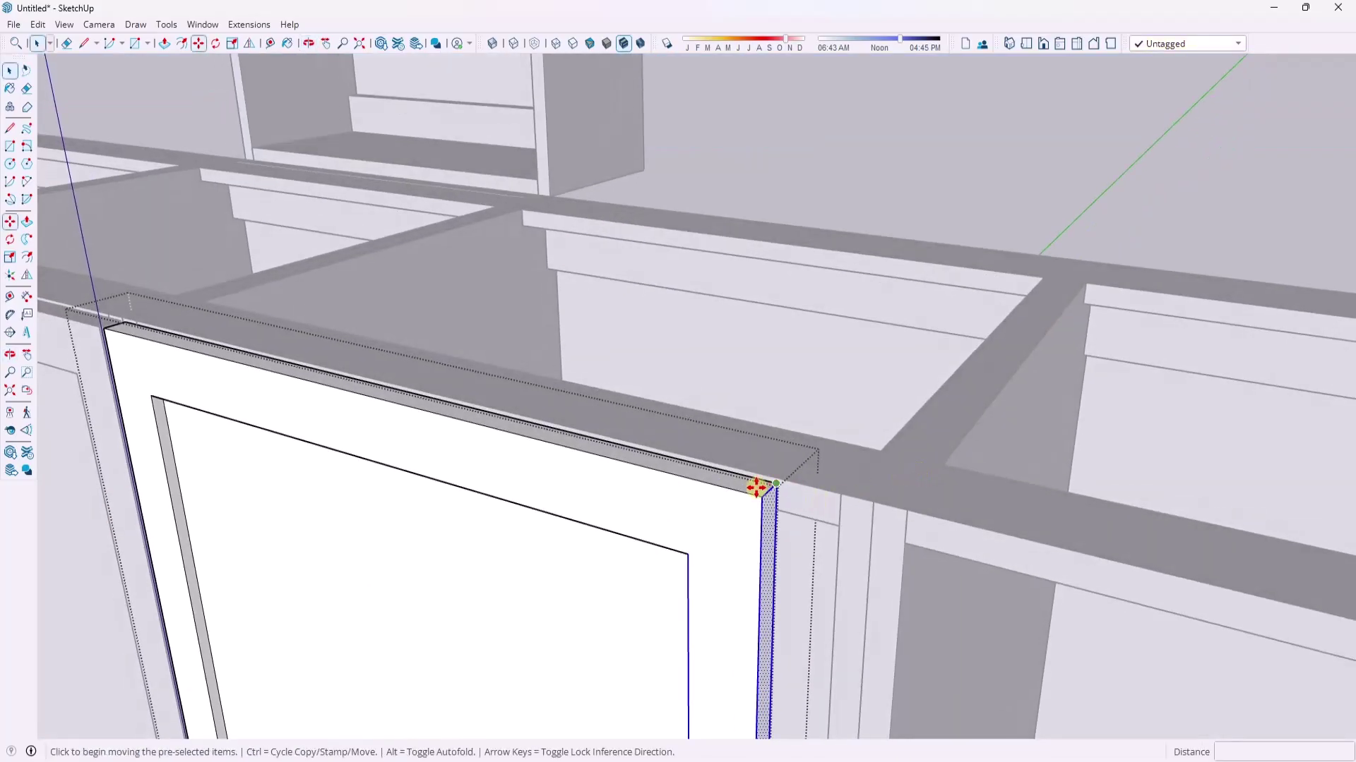
{"action": "scroll", "coordinate": [788, 481], "scroll_direction": "up", "scroll_amount": 2}
{"action": "left_click", "coordinate": [789, 481]}
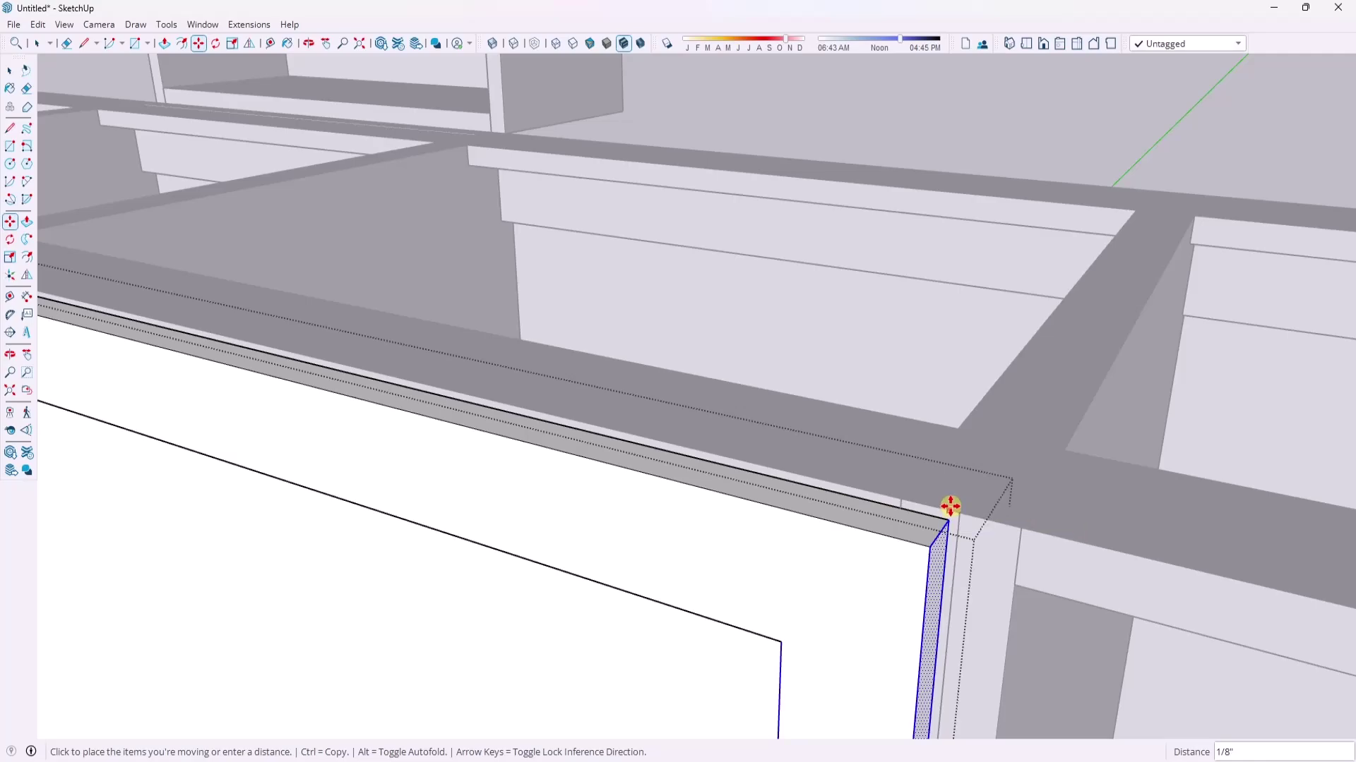
{"action": "type", "text": "1/16"}
{"action": "key", "text": "Return"}
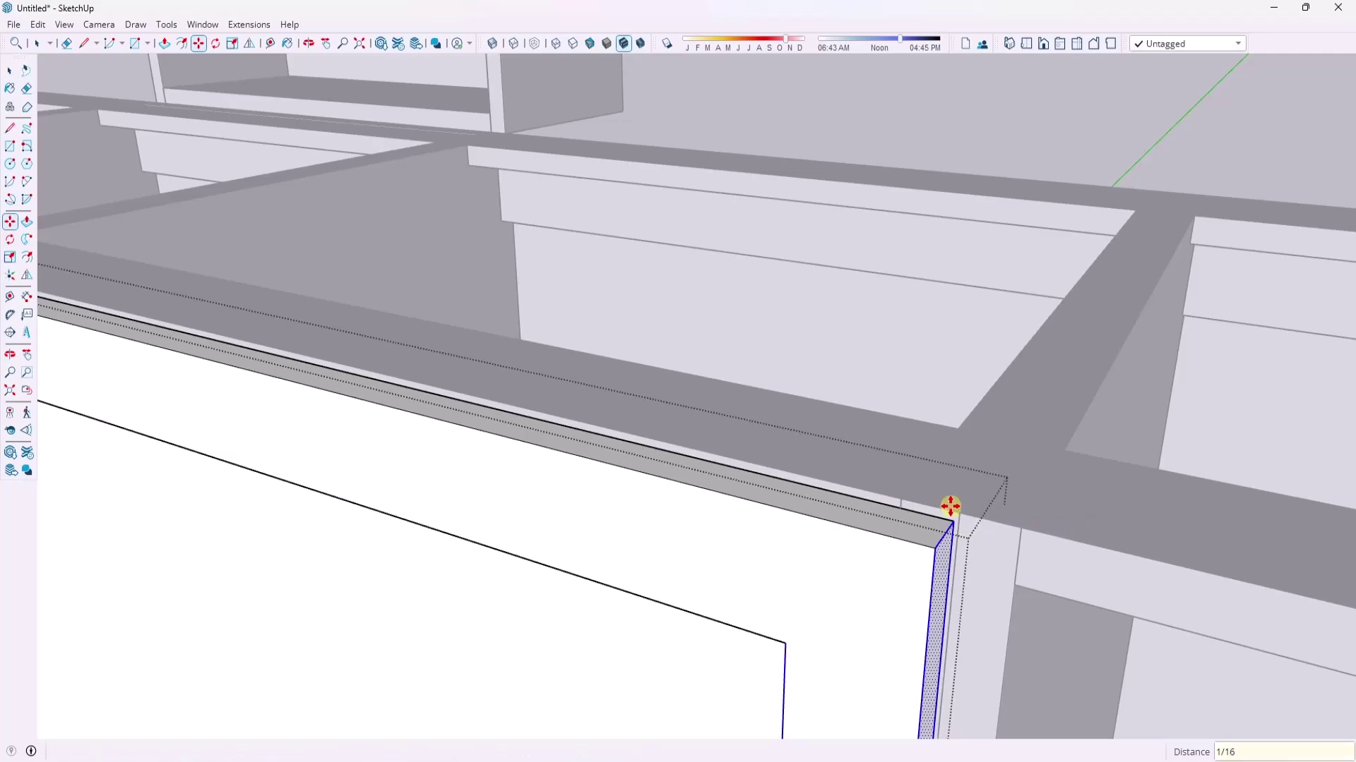
{"action": "key", "text": "space"}
{"action": "left_click", "coordinate": [1045, 404]}
- Examine the reveals beside the narrowed door and between the two Shaker-style doors
{"action": "scroll", "coordinate": [909, 392], "scroll_direction": "down", "scroll_amount": 5}
{"action": "scroll", "coordinate": [888, 393], "scroll_direction": "down", "scroll_amount": 6}
{"action": "left_click", "coordinate": [817, 400]}
{"action": "middle_click_drag", "start_coordinate": [817, 399], "coordinate": [793, 273]}
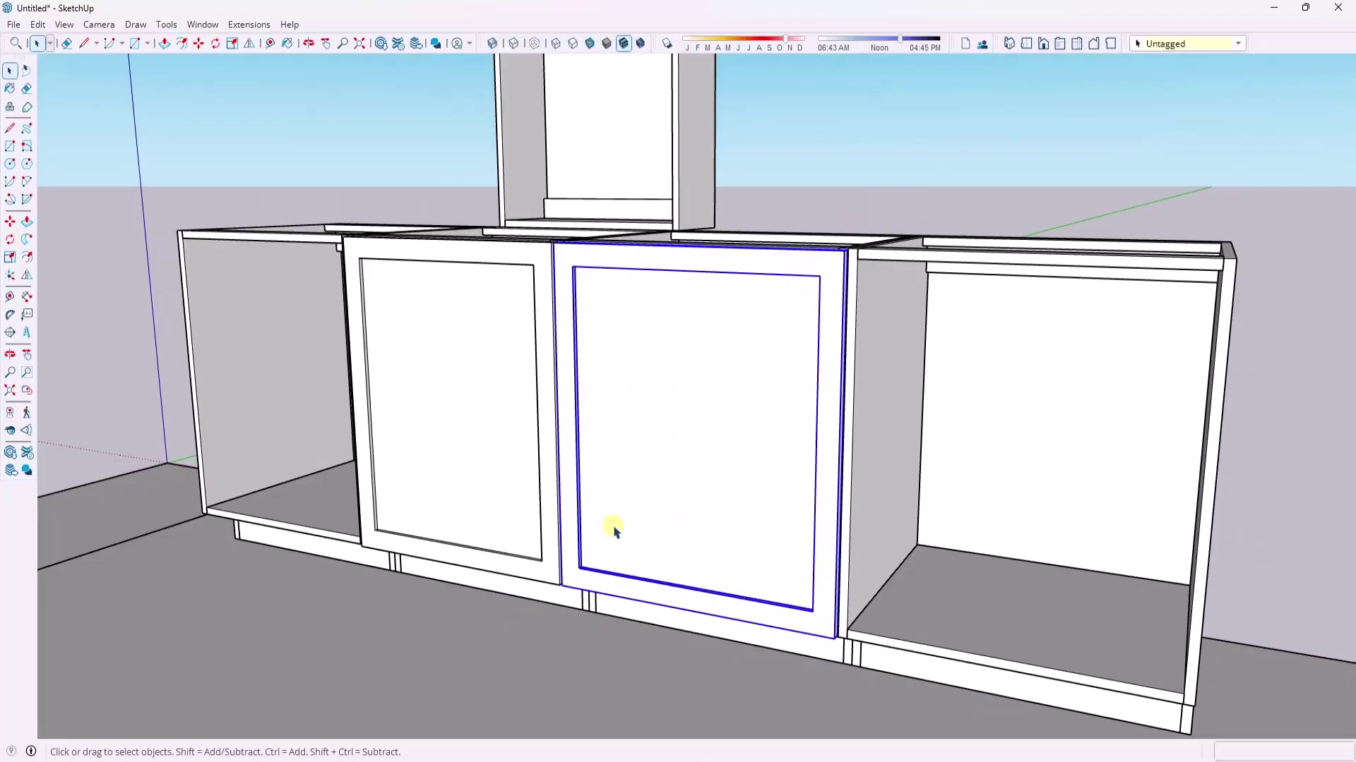
{"action": "middle_click_drag", "start_coordinate": [671, 515], "coordinate": [744, 430]}
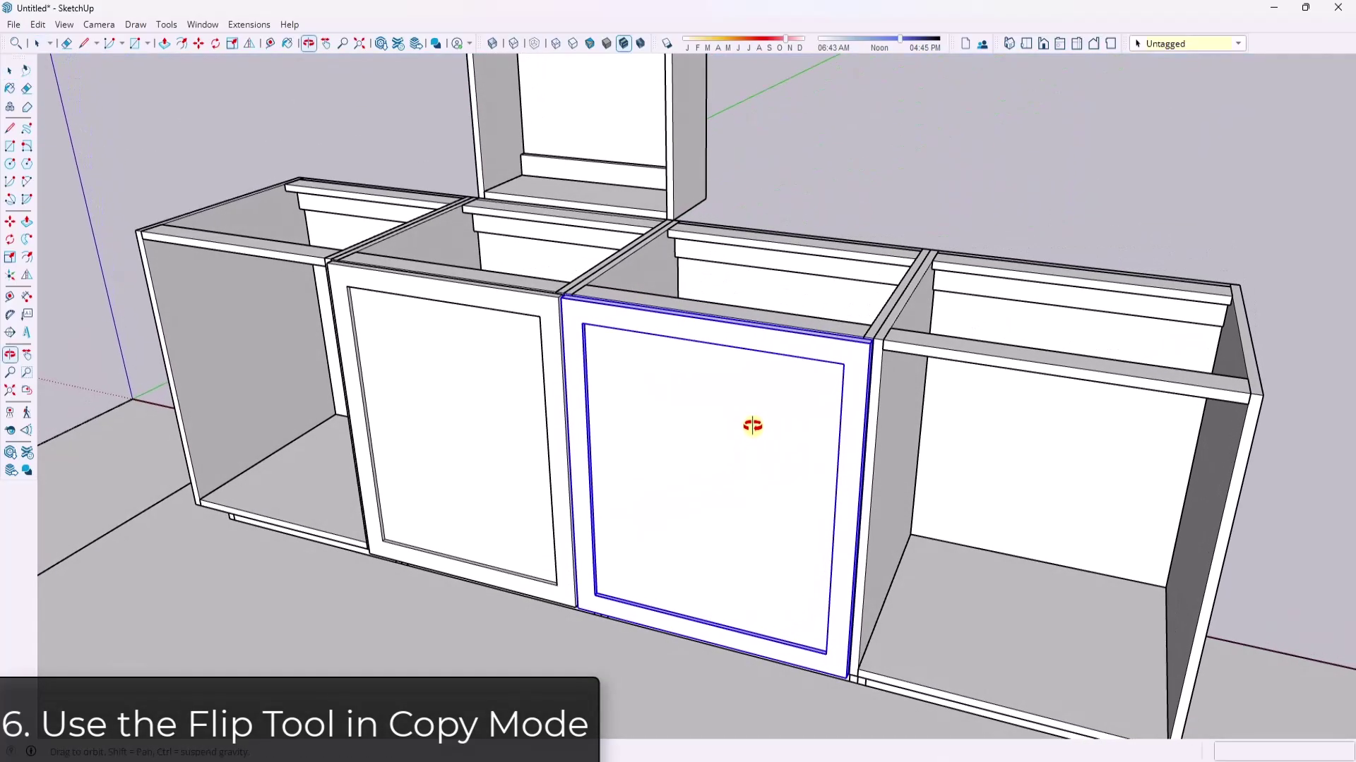
{"action": "scroll", "coordinate": [891, 360], "scroll_direction": "up", "scroll_amount": 5}
{"action": "scroll", "coordinate": [844, 360], "scroll_direction": "up", "scroll_amount": 4}
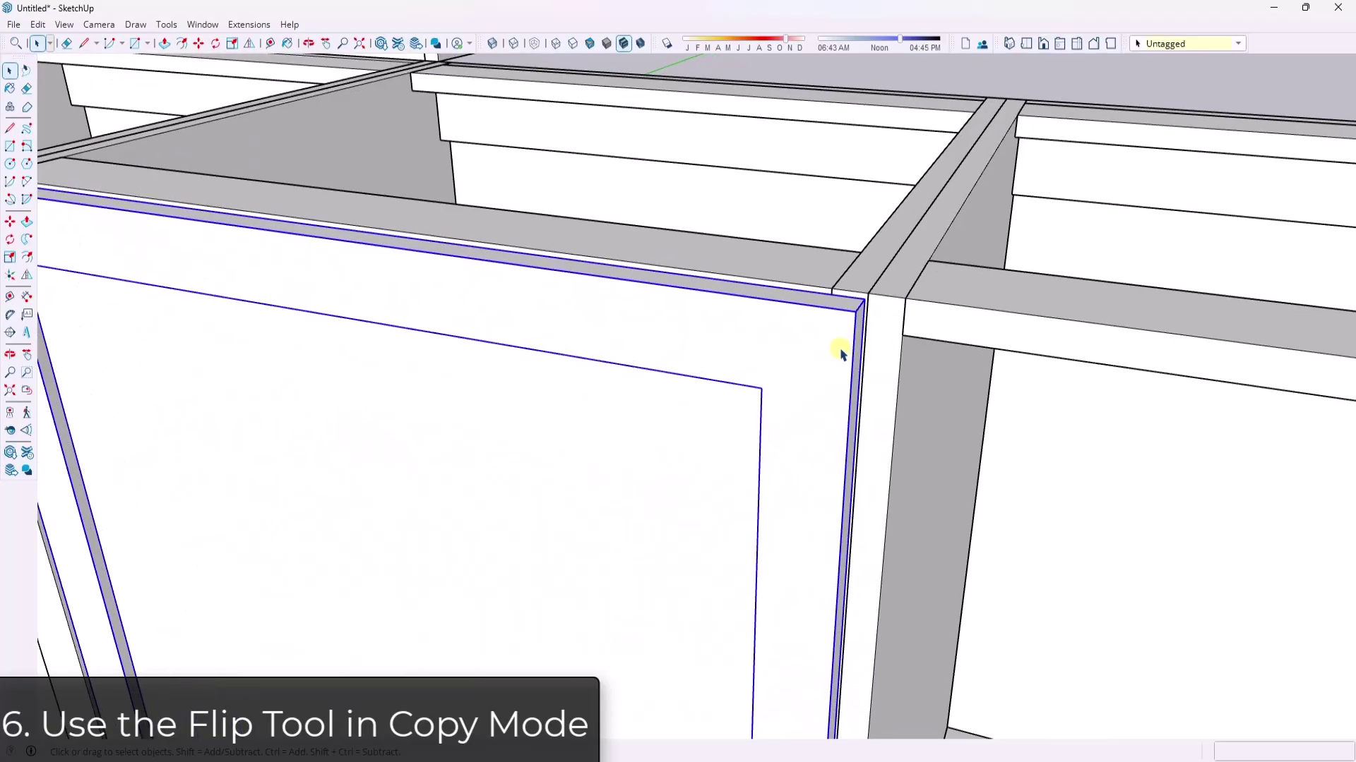
{"action": "scroll", "coordinate": [840, 353], "scroll_direction": "down", "scroll_amount": 2}
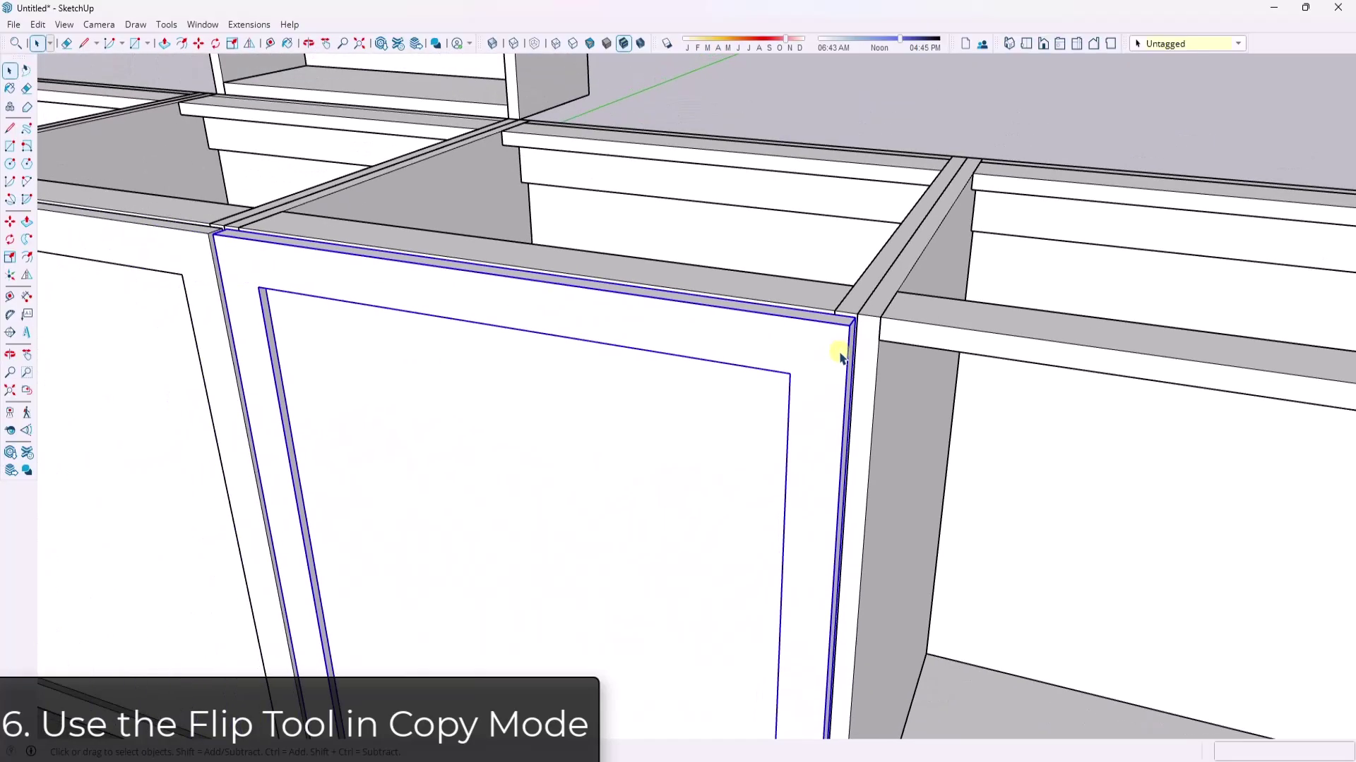
{"action": "scroll", "coordinate": [911, 364], "scroll_direction": "down", "scroll_amount": 5}
{"action": "scroll", "coordinate": [595, 331], "scroll_direction": "up", "scroll_amount": 6}
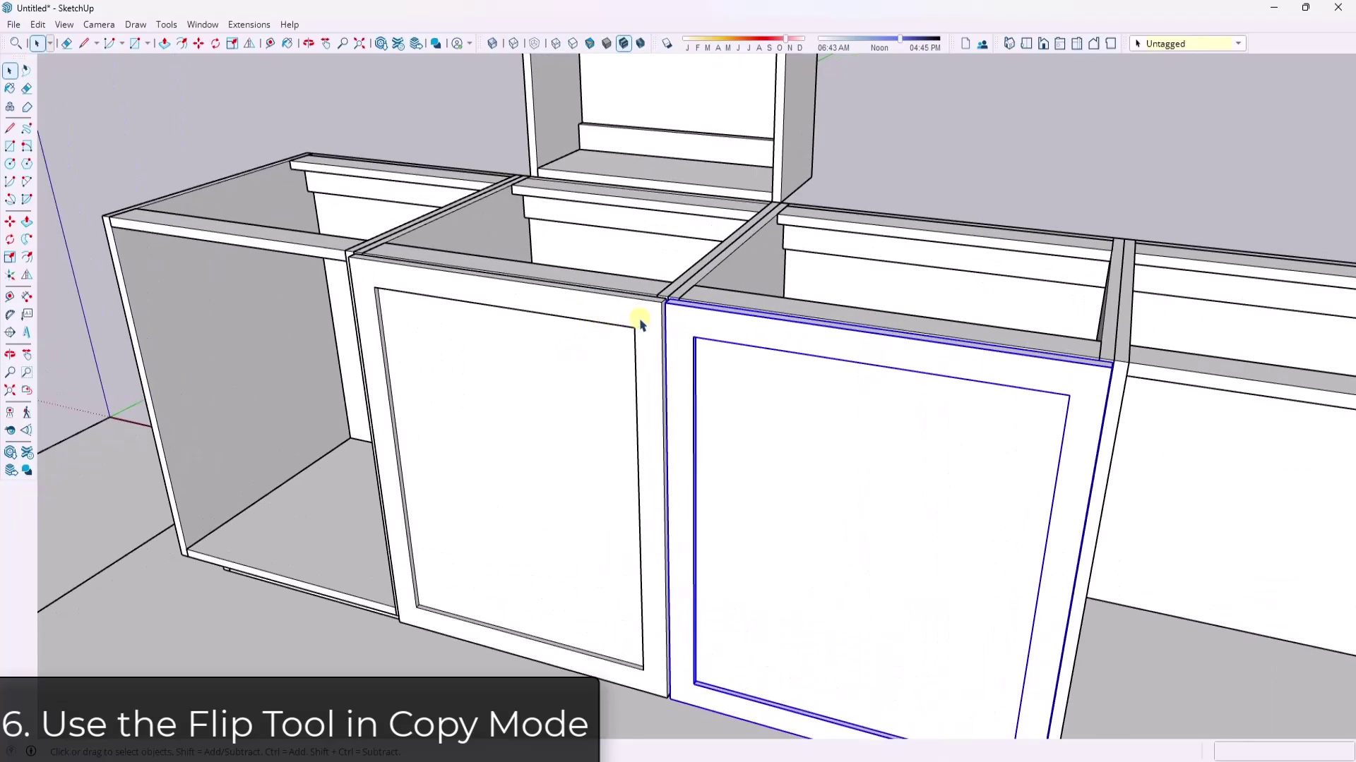
{"action": "middle_click_drag", "start_coordinate": [727, 315], "coordinate": [779, 309]}
{"action": "scroll", "coordinate": [780, 310], "scroll_direction": "down", "scroll_amount": 8}
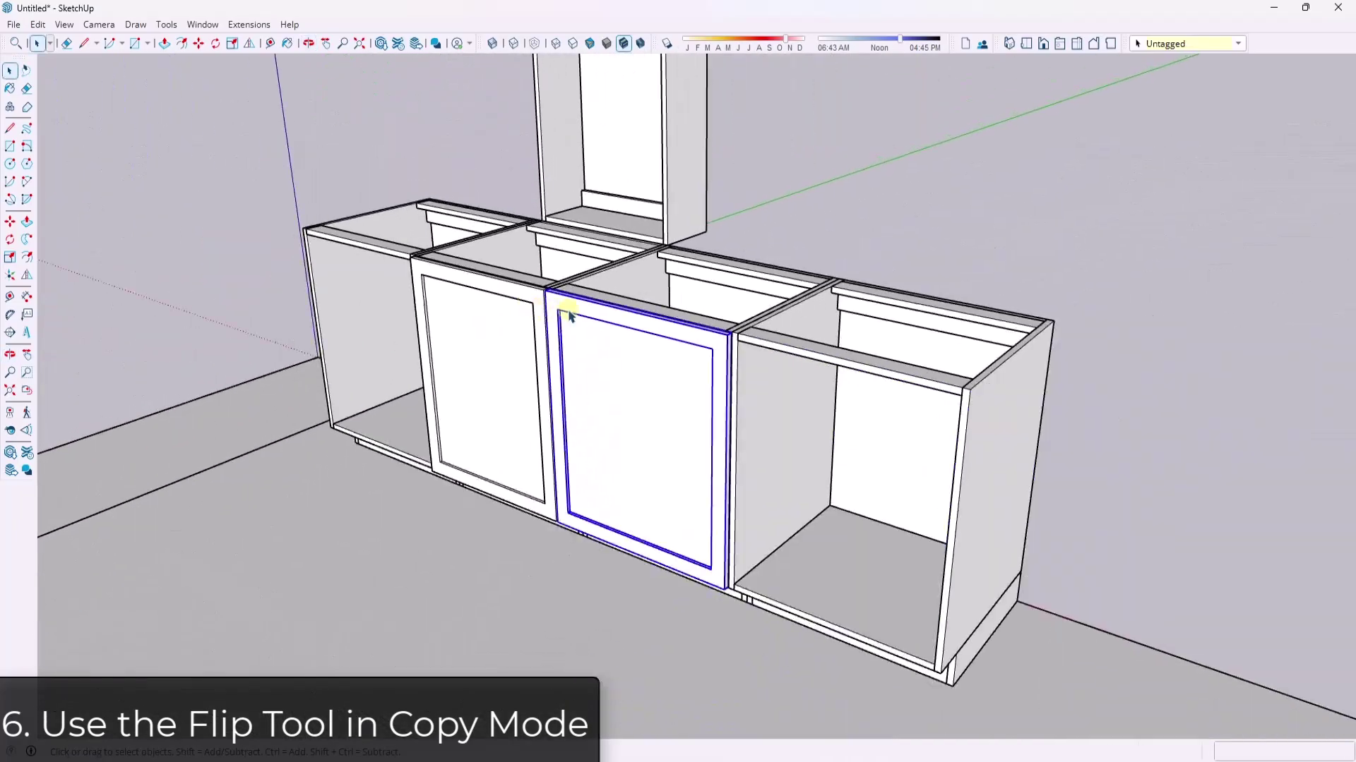
{"action": "middle_click_drag", "start_coordinate": [663, 357], "coordinate": [521, 296]}
- Mirror a copy of the narrowed door onto the open end cabinet with Flip, placing the mirror plane at the cabinet joint
{"action": "left_click", "coordinate": [536, 295]}
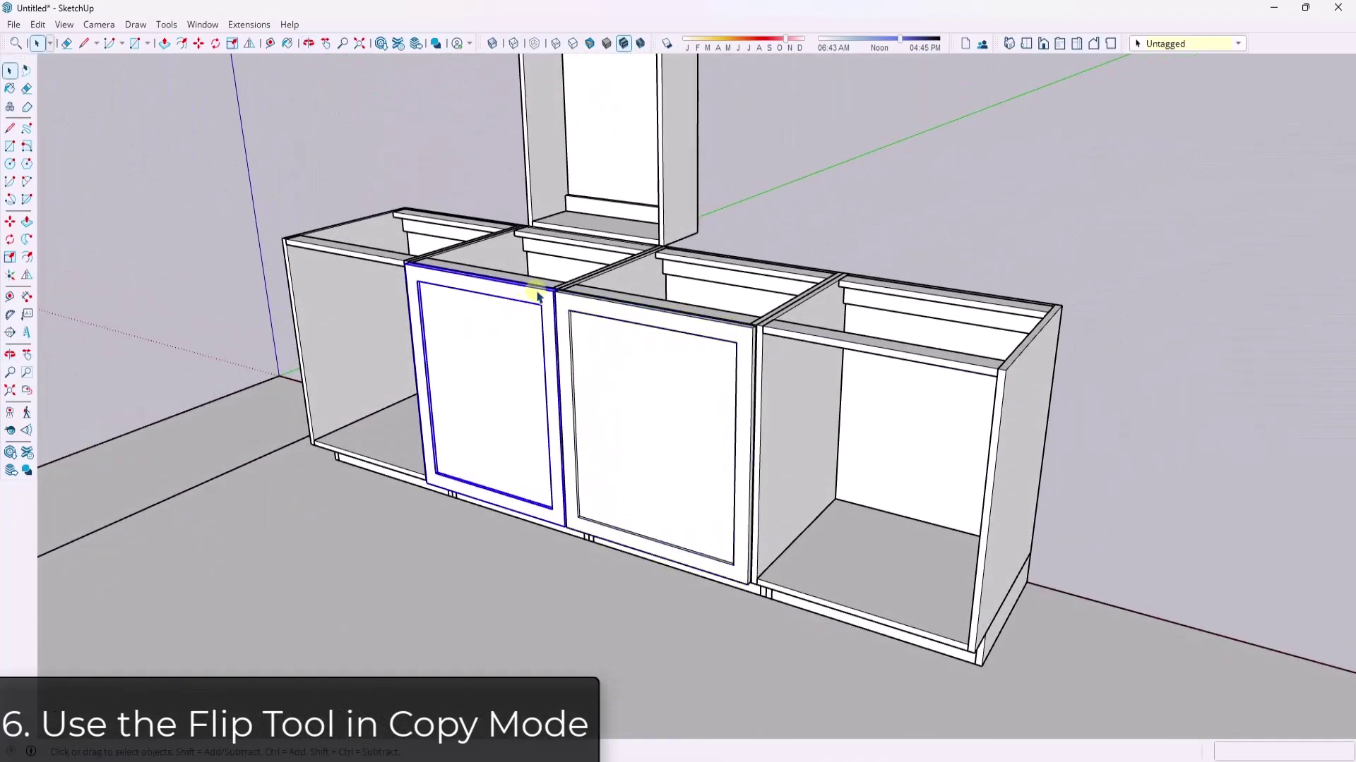
{"action": "left_click", "coordinate": [669, 342]}
{"action": "scroll", "coordinate": [797, 352], "scroll_direction": "up", "scroll_amount": 2}
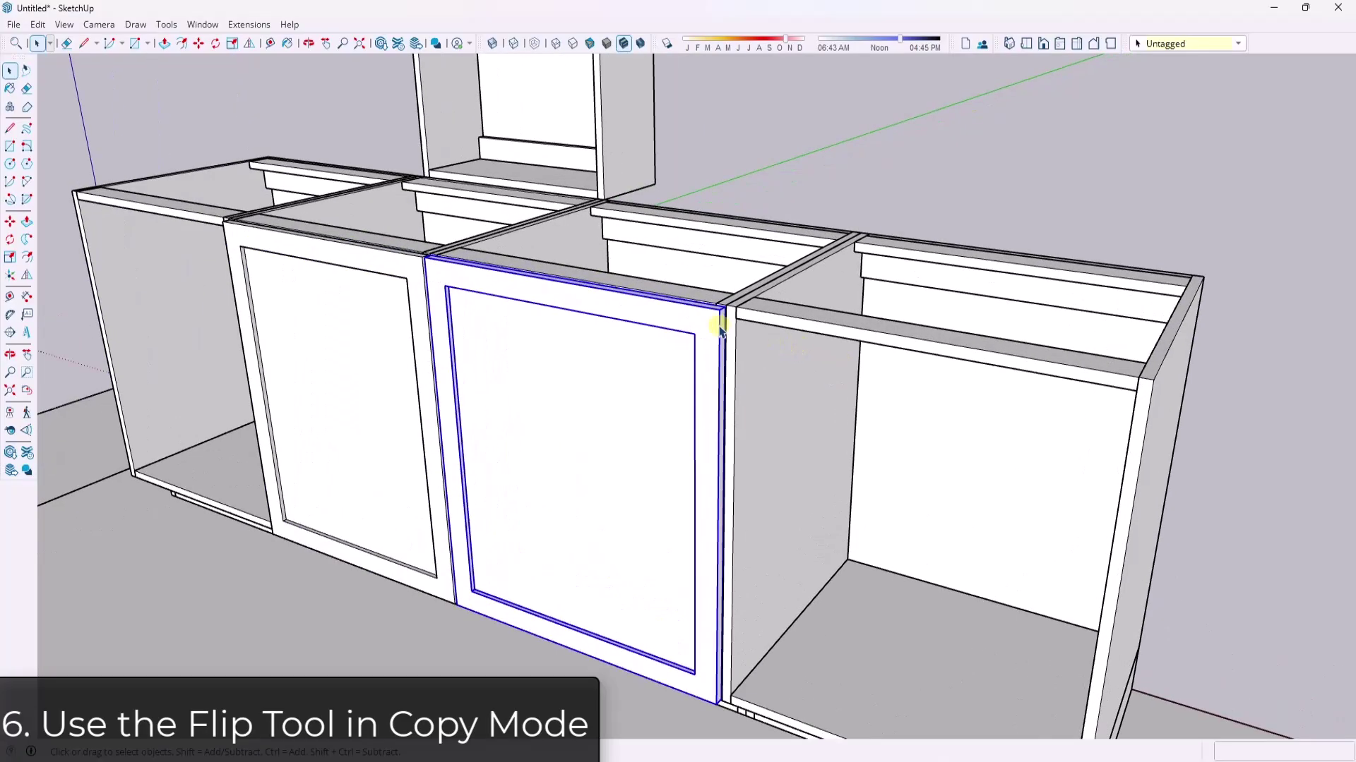
{"action": "key", "text": "shift+f"}
{"action": "scroll", "coordinate": [713, 346], "scroll_direction": "up", "scroll_amount": 4}
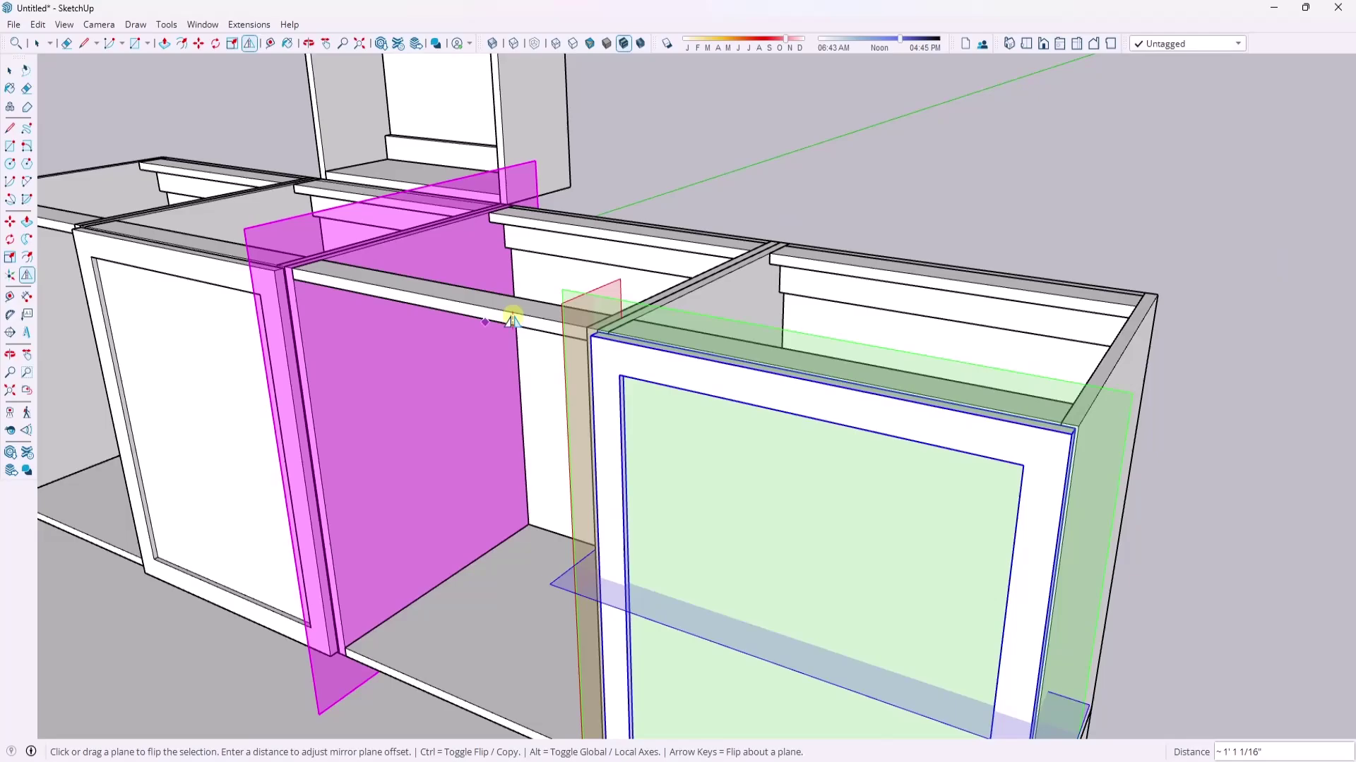
{"action": "middle_click_drag", "start_coordinate": [1157, 452], "coordinate": [923, 402]}
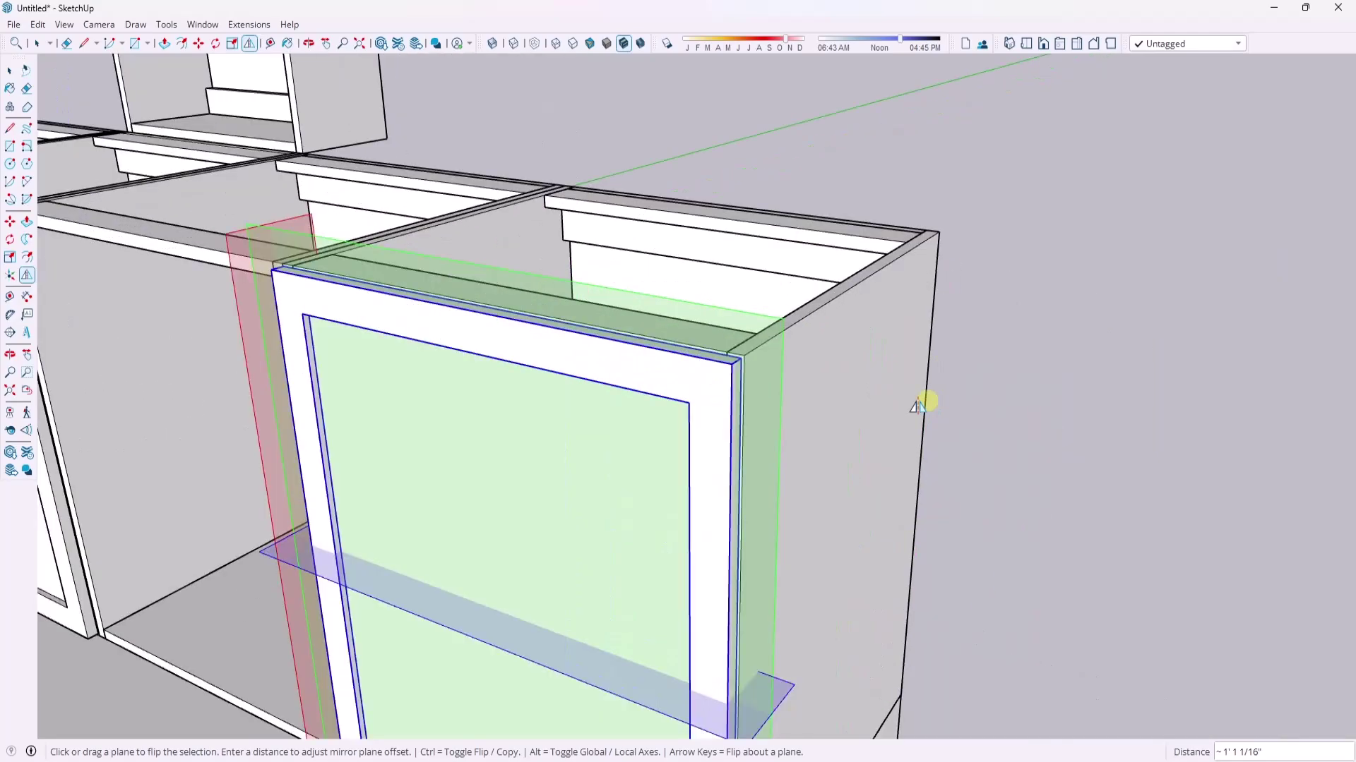
{"action": "scroll", "coordinate": [661, 341], "scroll_direction": "up", "scroll_amount": 5}
{"action": "middle_click_drag", "start_coordinate": [664, 342], "coordinate": [738, 339]}
{"action": "key", "text": "space"}
{"action": "scroll", "coordinate": [739, 342], "scroll_direction": "down", "scroll_amount": 5}
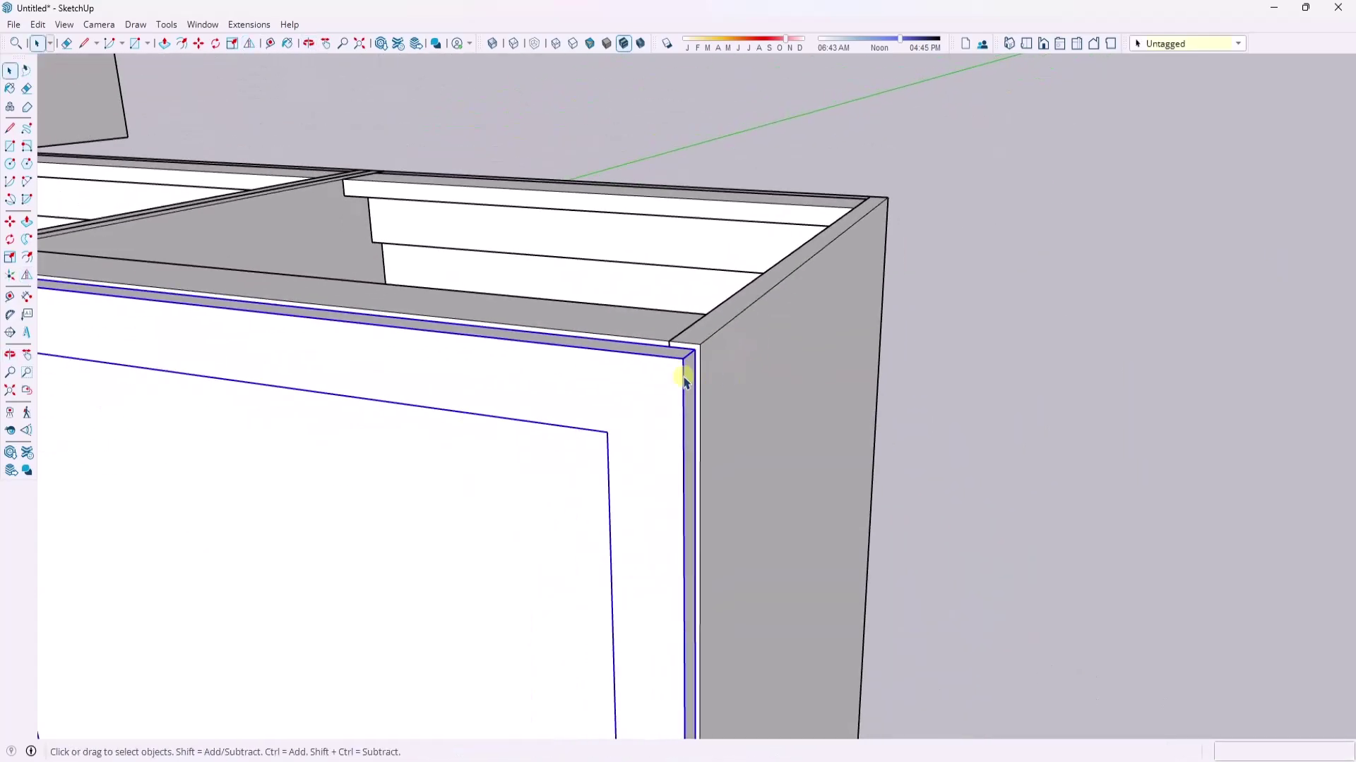
- Align the end cabinet's door with the cabinet's outer edge and offset it 1/8" inward to set the reveal
{"action": "scroll", "coordinate": [718, 379], "scroll_direction": "up", "scroll_amount": 5}
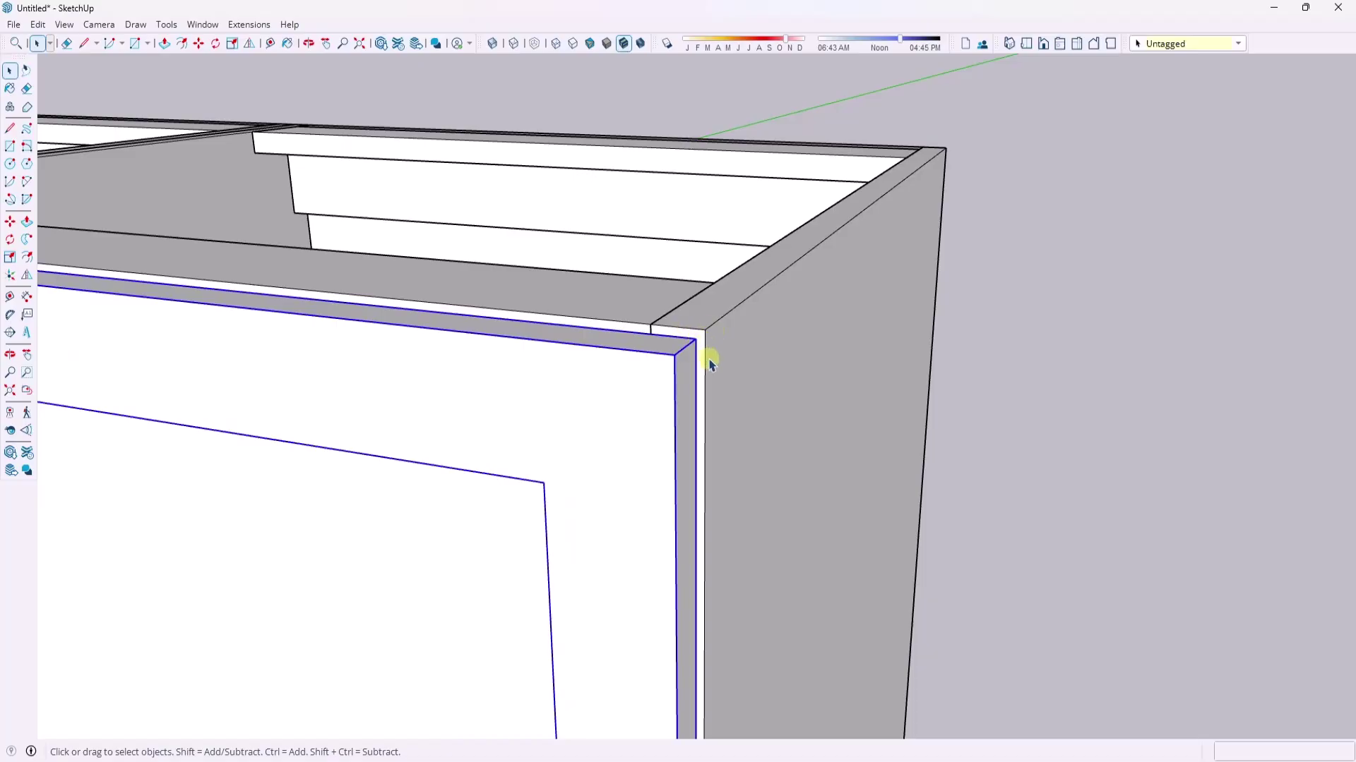
{"action": "key", "text": "m"}
{"action": "scroll", "coordinate": [690, 363], "scroll_direction": "up", "scroll_amount": 2}
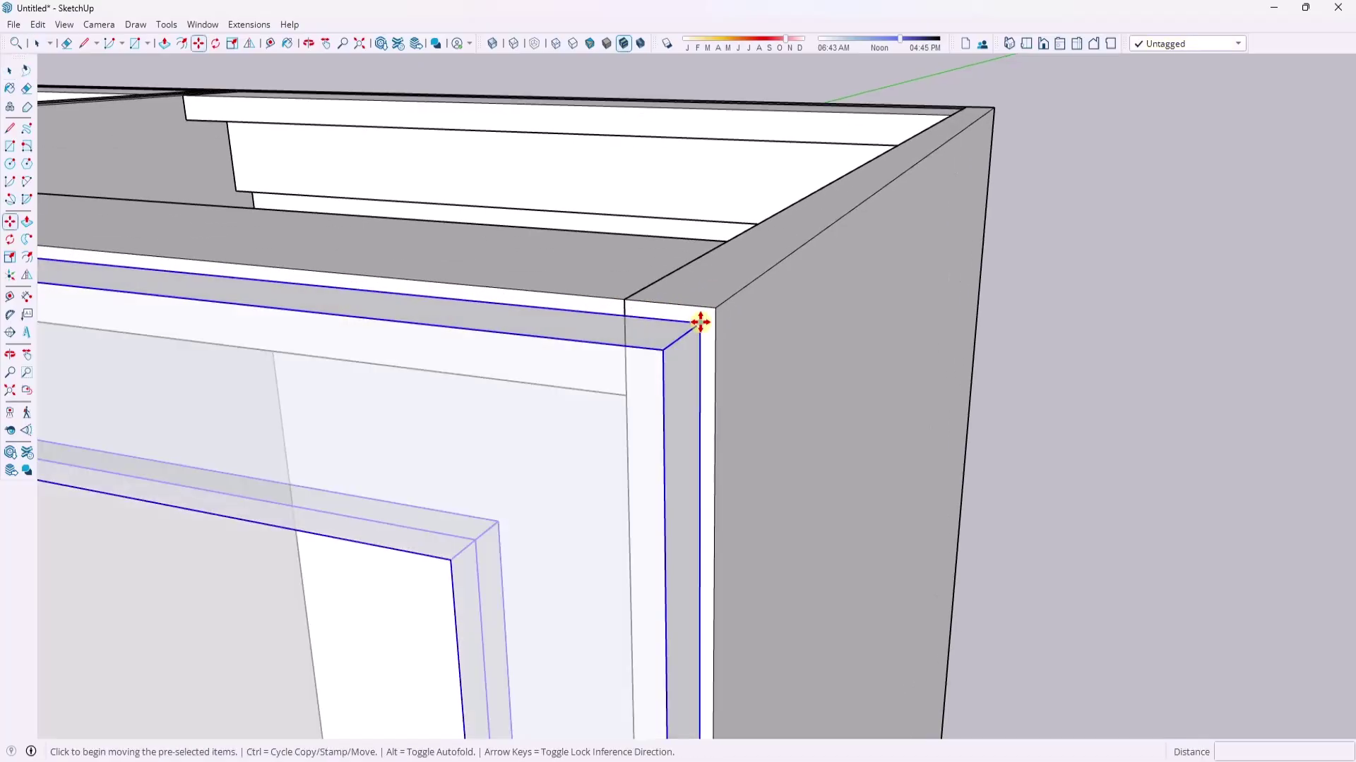
{"action": "left_click", "coordinate": [698, 322]}
{"action": "left_click", "coordinate": [715, 326]}
{"action": "left_click", "coordinate": [716, 324]}
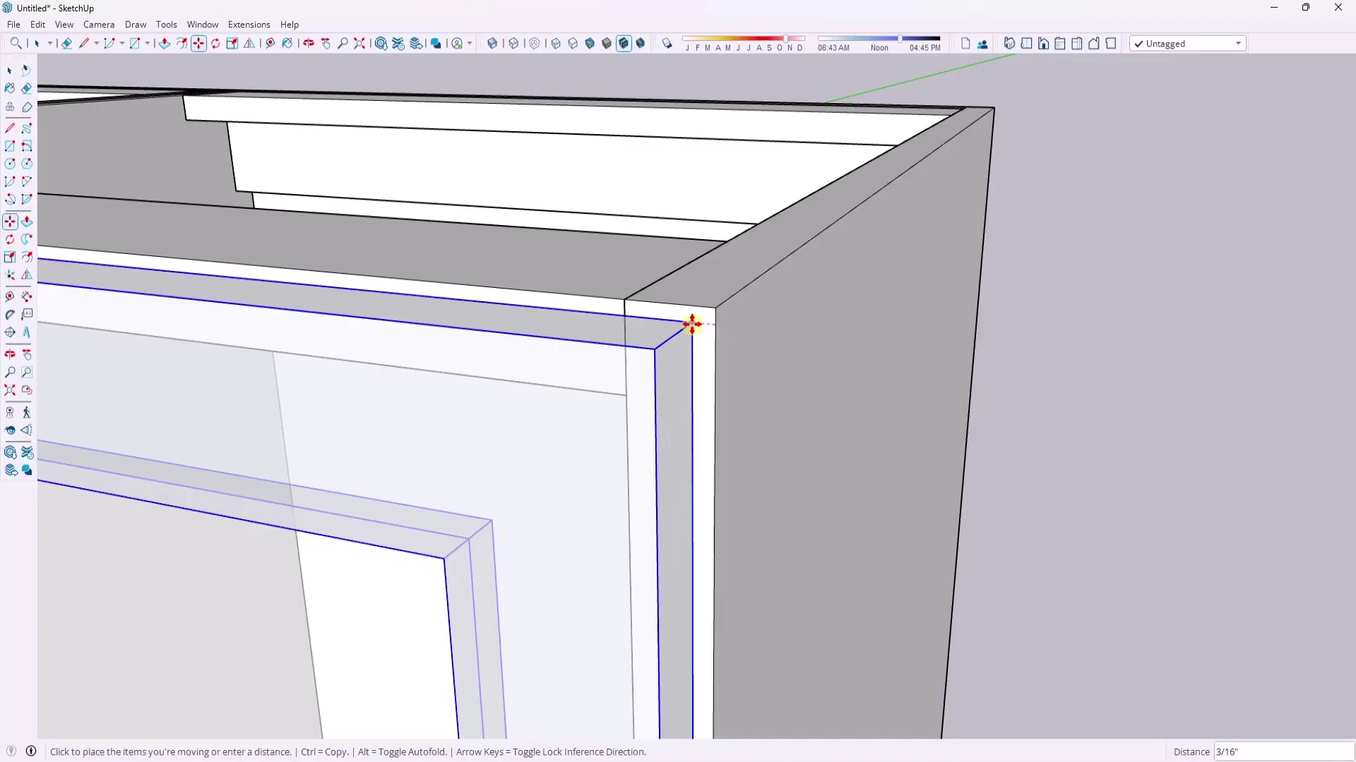
{"action": "type", "text": "1/8"}
{"action": "key", "text": "Return"}
{"action": "key", "text": "space"}
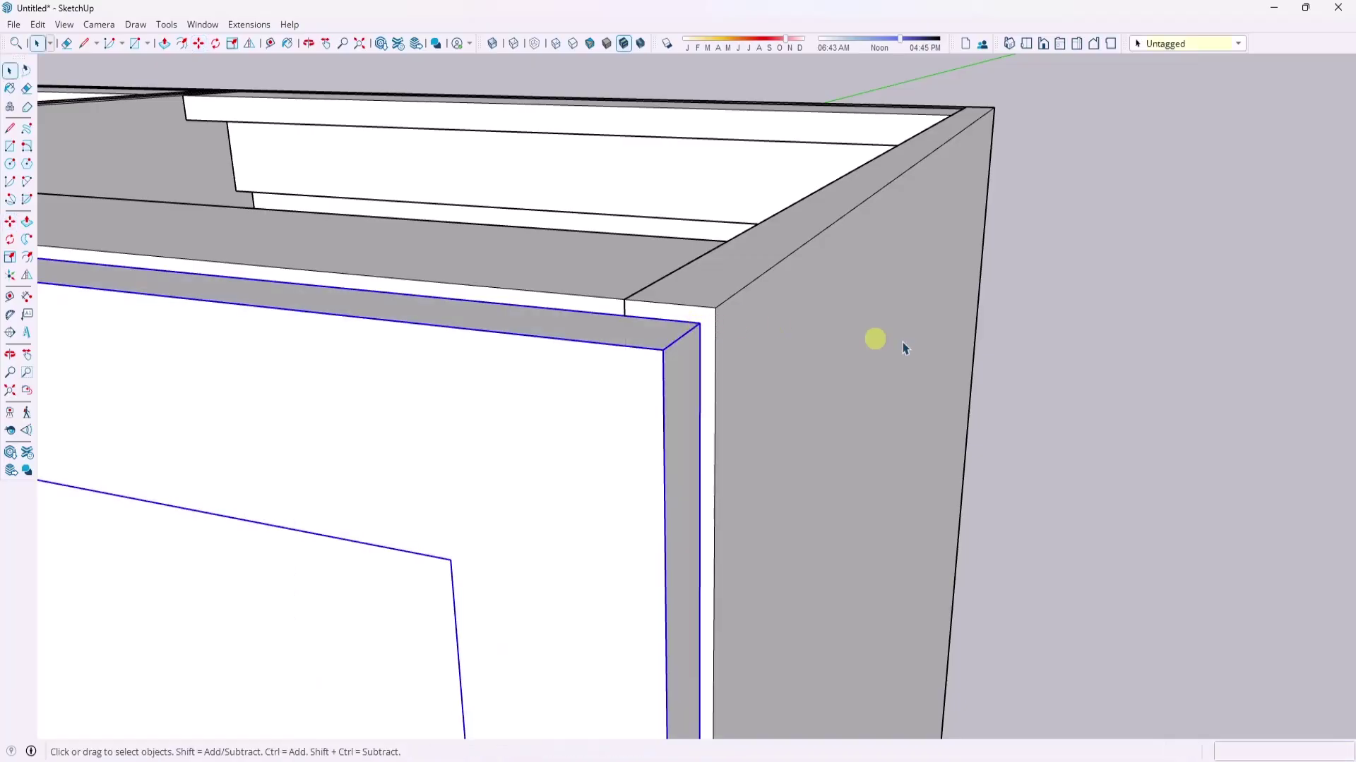
- Examine the reveal between the repositioned end door and the joint with the adjacent open cabinet
{"action": "scroll", "coordinate": [906, 354], "scroll_direction": "down", "scroll_amount": 8}
{"action": "scroll", "coordinate": [559, 378], "scroll_direction": "up", "scroll_amount": 4}
{"action": "middle_click_drag", "start_coordinate": [787, 364], "coordinate": [1125, 297]}
{"action": "middle_click_drag", "start_coordinate": [998, 310], "coordinate": [913, 303], "text": "shift"}
{"action": "scroll", "coordinate": [819, 276], "scroll_direction": "up", "scroll_amount": 4}
{"action": "scroll", "coordinate": [741, 251], "scroll_direction": "up", "scroll_amount": 3}
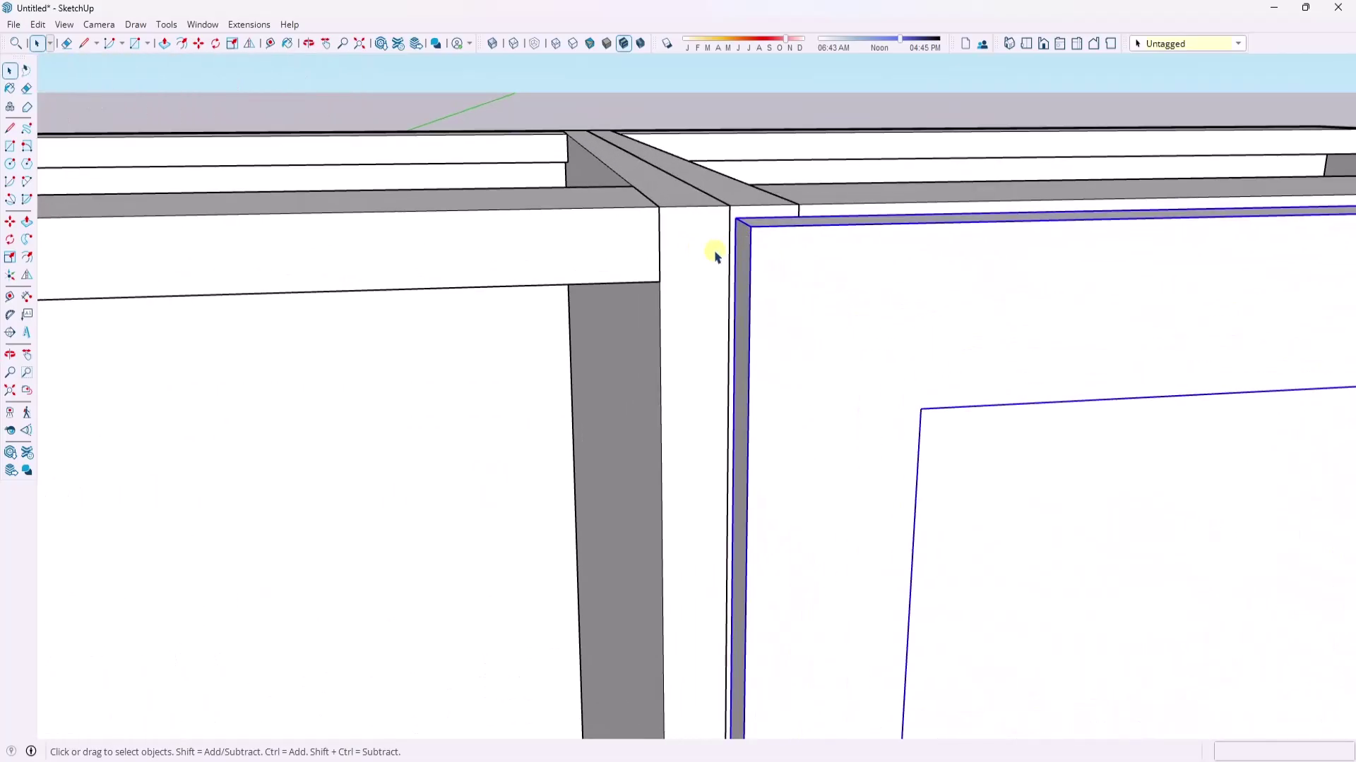
{"action": "scroll", "coordinate": [738, 240], "scroll_direction": "down", "scroll_amount": 2}
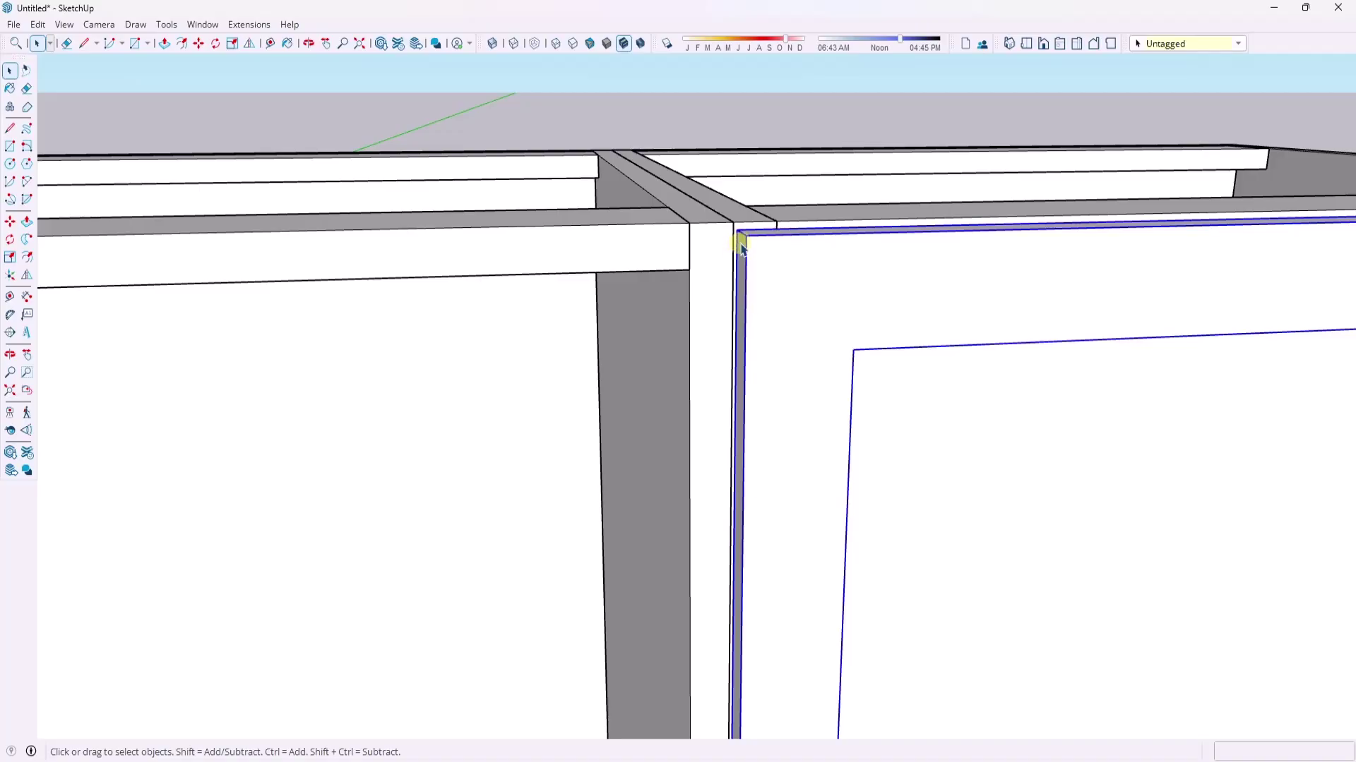
{"action": "middle_click_drag", "start_coordinate": [741, 249], "coordinate": [735, 243]}
{"action": "scroll", "coordinate": [724, 244], "scroll_direction": "down", "scroll_amount": 8}
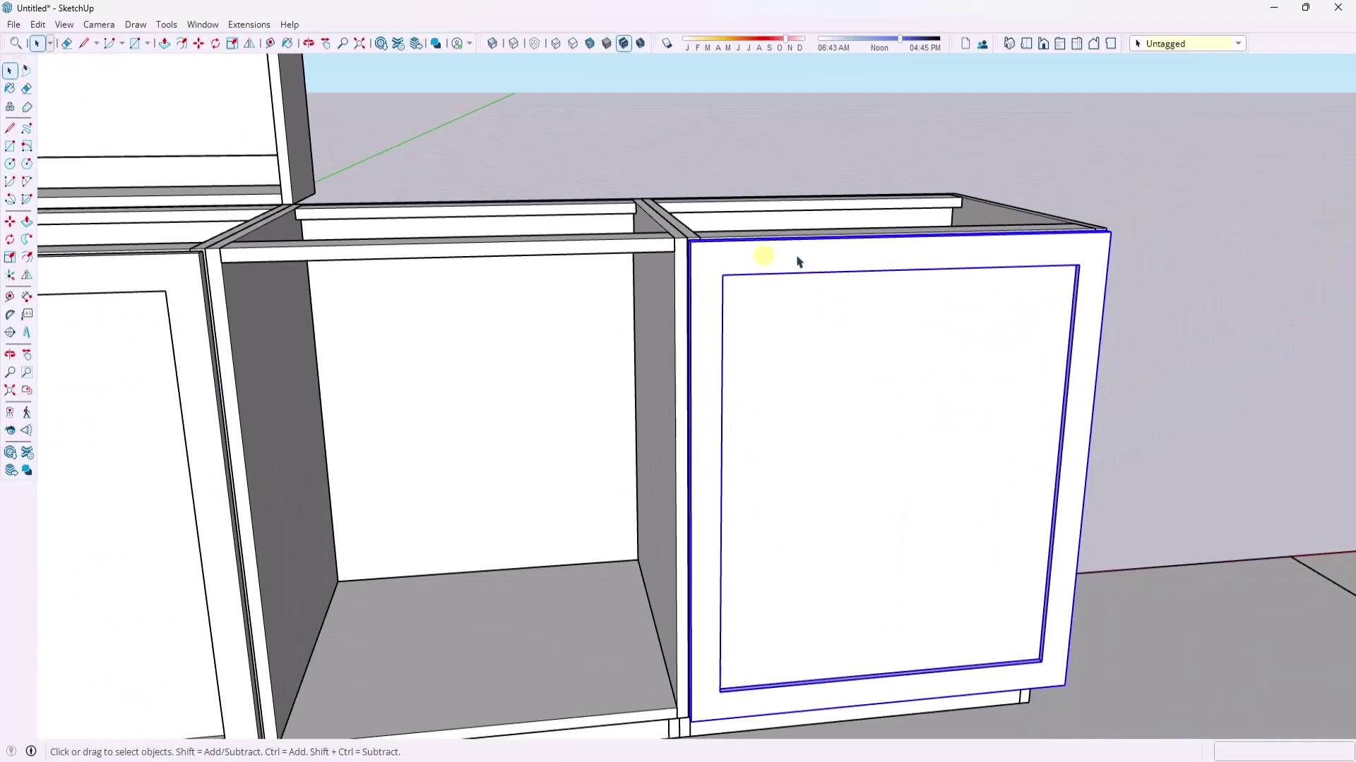
{"action": "middle_click_drag", "start_coordinate": [796, 260], "coordinate": [1034, 316]}
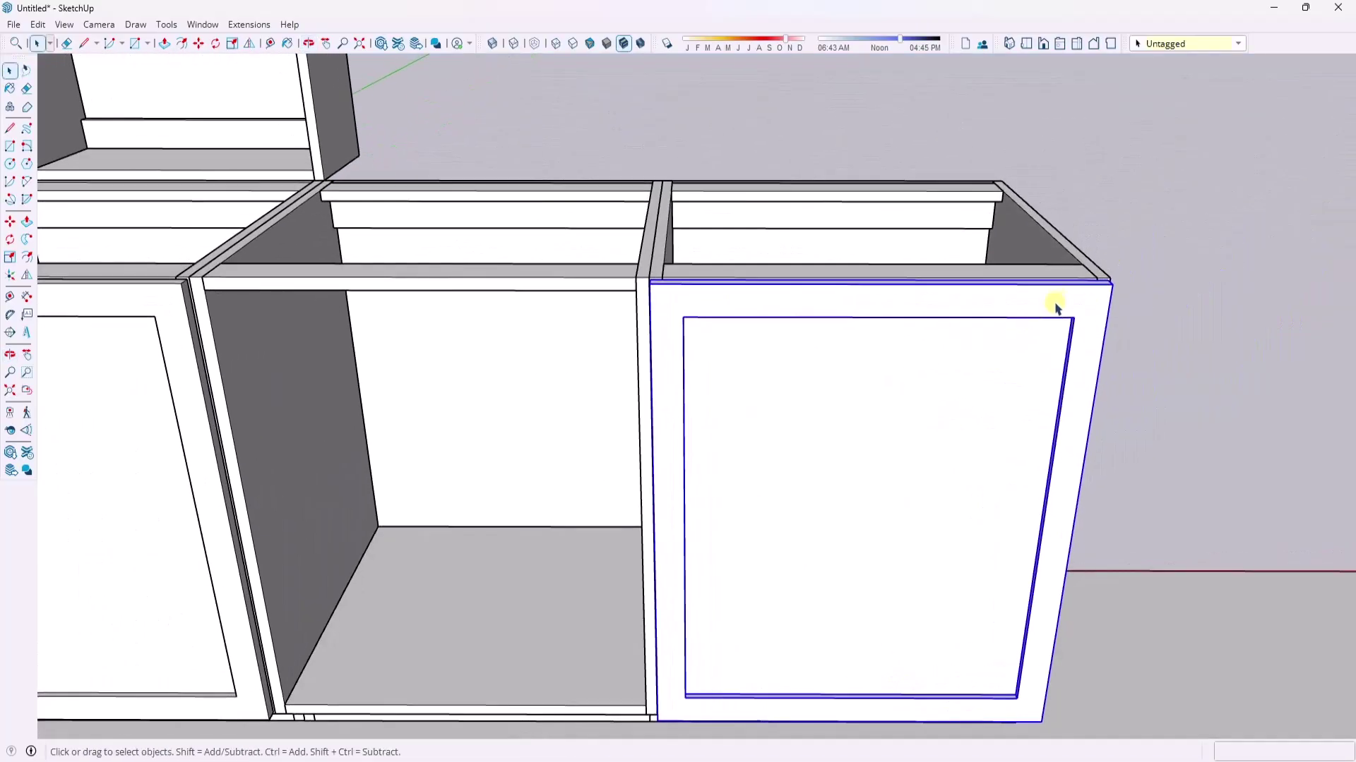
- Try to copy the end cabinet's door onto the adjacent open cabinet, placing it at the cabinet joint
{"action": "key", "text": "m"}
{"action": "scroll", "coordinate": [1144, 302], "scroll_direction": "up", "scroll_amount": 8}
{"action": "scroll", "coordinate": [845, 198], "scroll_direction": "down", "scroll_amount": 3}
{"action": "scroll", "coordinate": [845, 198], "scroll_direction": "down", "scroll_amount": 3}
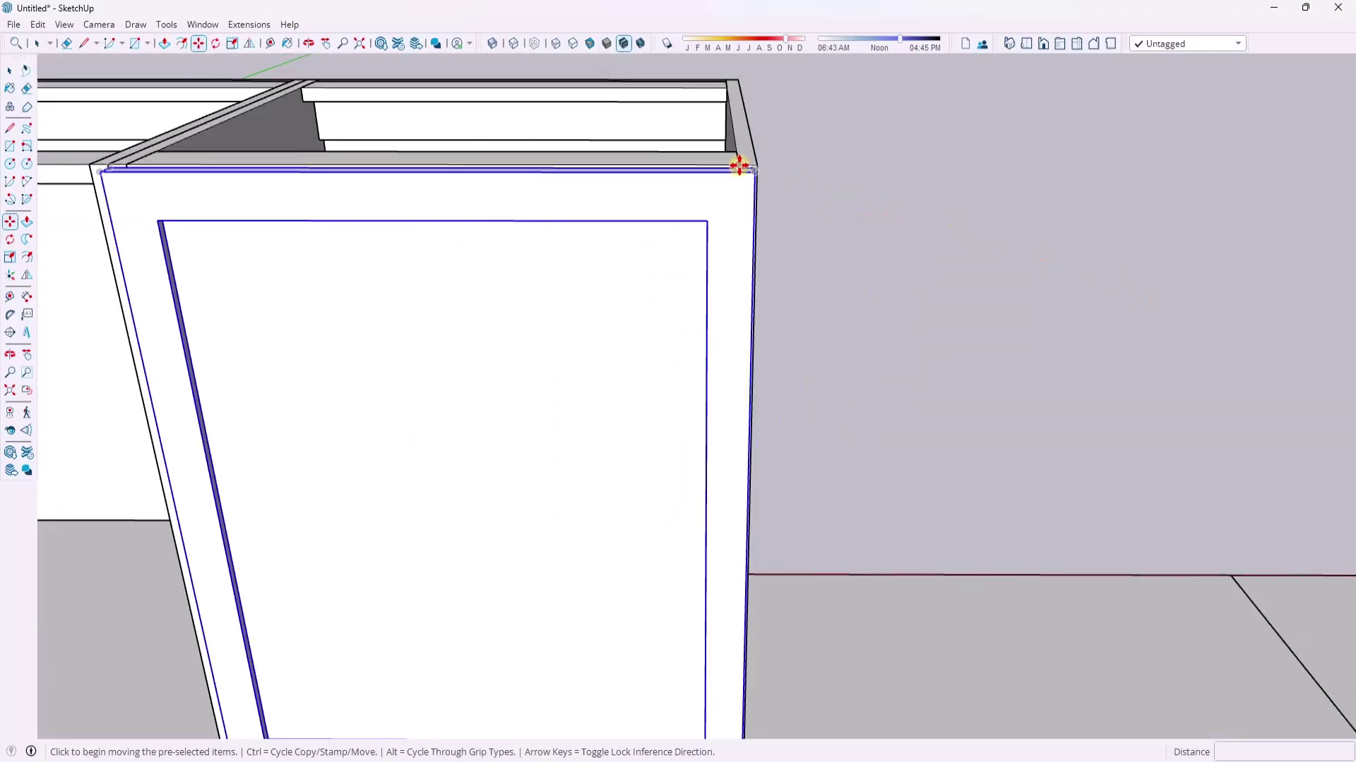
{"action": "scroll", "coordinate": [760, 157], "scroll_direction": "up", "scroll_amount": 1}
{"action": "left_click", "coordinate": [760, 160]}
{"action": "key", "text": "ctrl"}
{"action": "middle_click_drag", "start_coordinate": [352, 166], "coordinate": [959, 260], "text": "shift"}
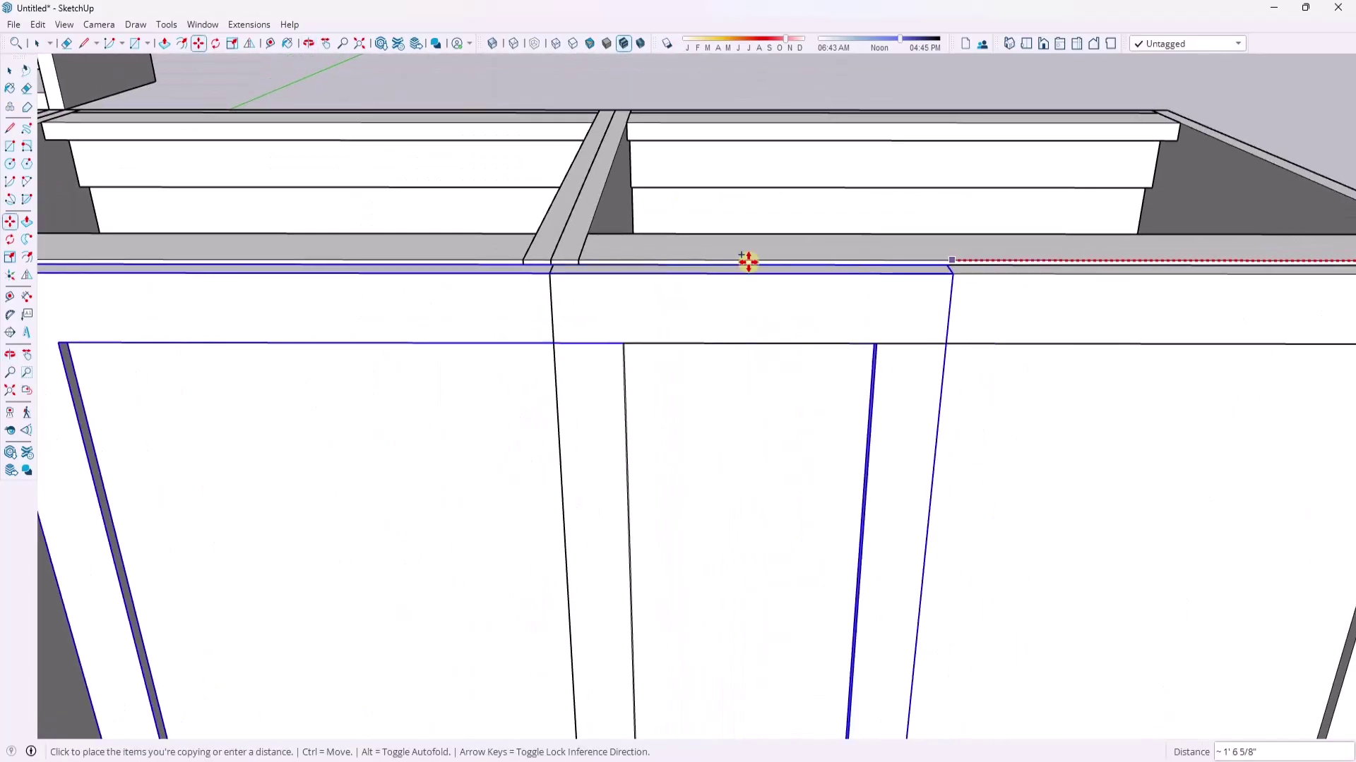
{"action": "scroll", "coordinate": [566, 263], "scroll_direction": "up", "scroll_amount": 4}
{"action": "left_click", "coordinate": [550, 246]}
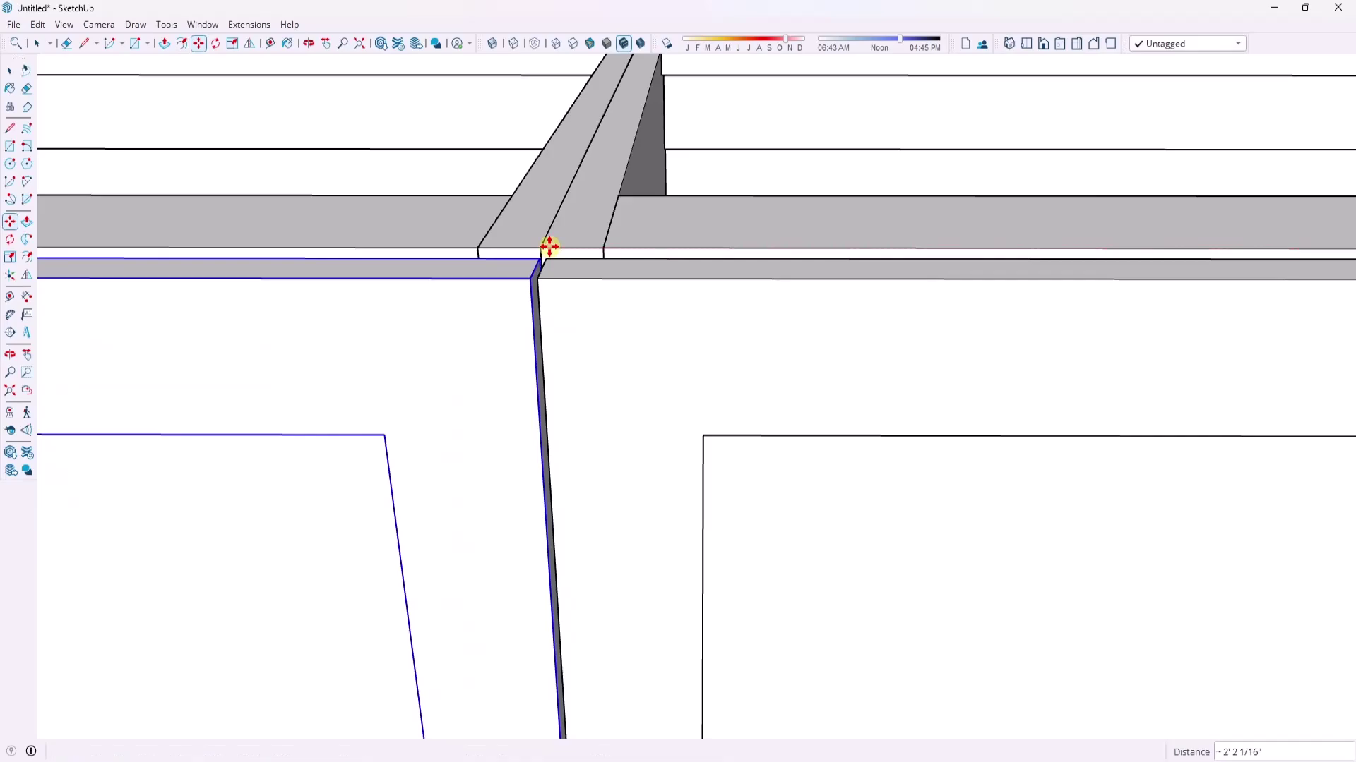
{"action": "key", "text": "ctrl+z"}
{"action": "scroll", "coordinate": [606, 295], "scroll_direction": "down", "scroll_amount": 4}
{"action": "key", "text": "space"}
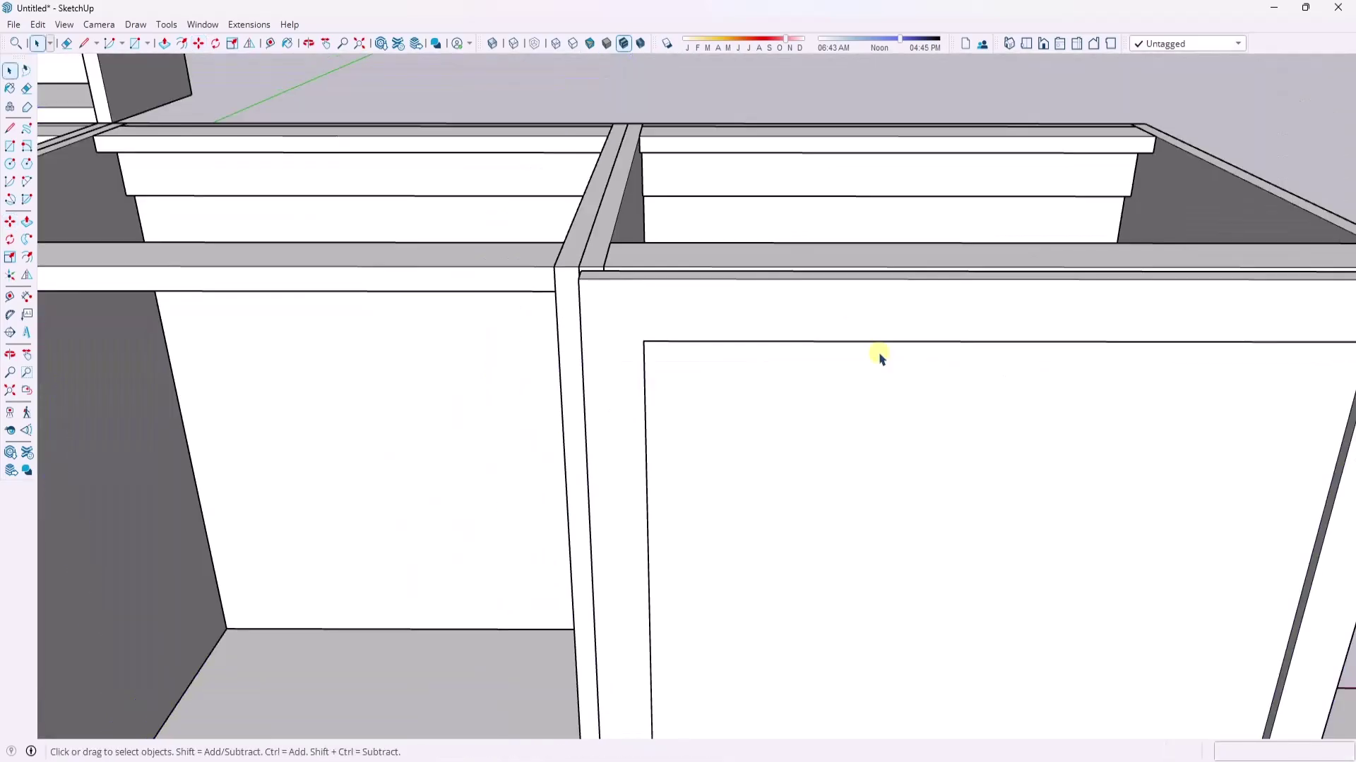
- Copy the end door onto the adjacent open cabinet, using the cabinet's top front corner as base point and the cabinet joint as target
{"action": "left_click", "coordinate": [880, 358]}
{"action": "scroll", "coordinate": [454, 295], "scroll_direction": "down", "scroll_amount": 2}
{"action": "key", "text": "m"}
{"action": "scroll", "coordinate": [1006, 293], "scroll_direction": "up", "scroll_amount": 3}
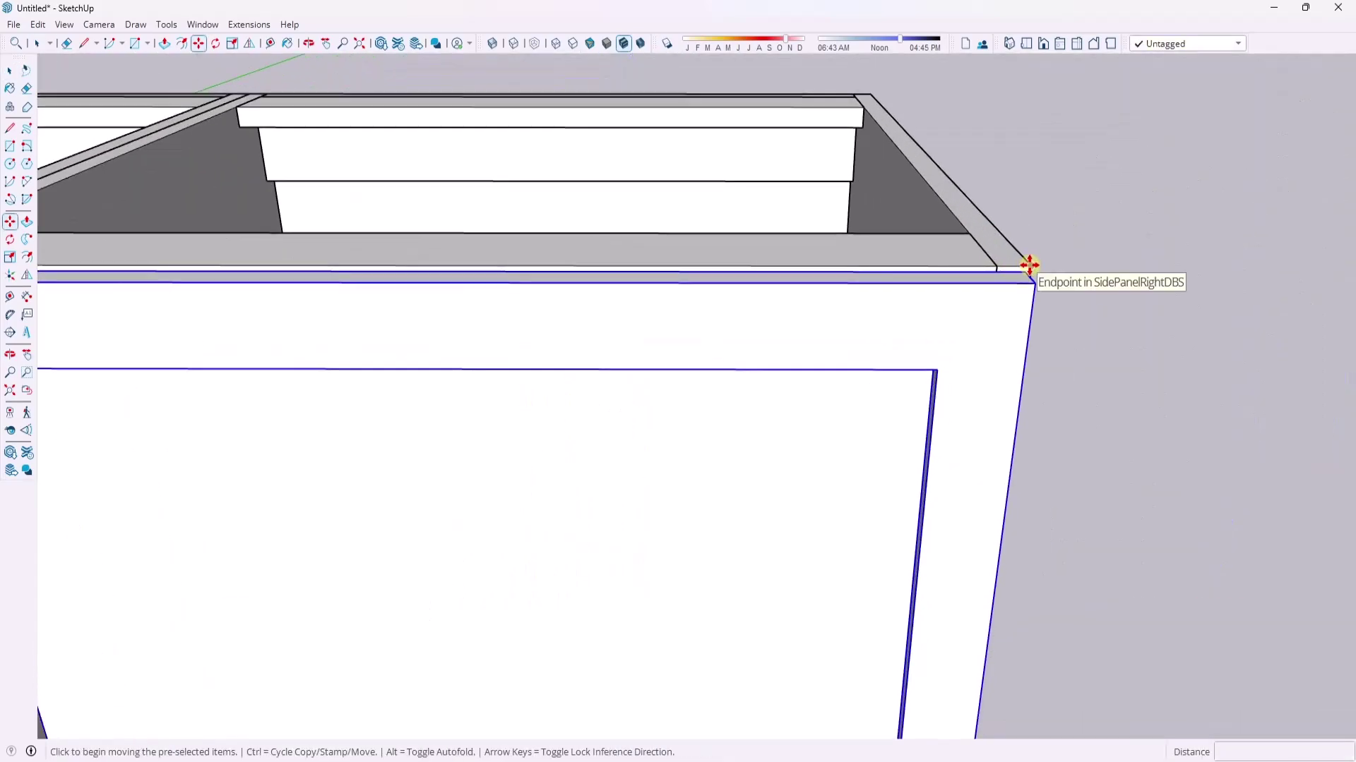
{"action": "left_click", "coordinate": [1027, 266]}
{"action": "scroll", "coordinate": [1016, 266], "scroll_direction": "down", "scroll_amount": 5}
{"action": "scroll", "coordinate": [452, 260], "scroll_direction": "up", "scroll_amount": 3}
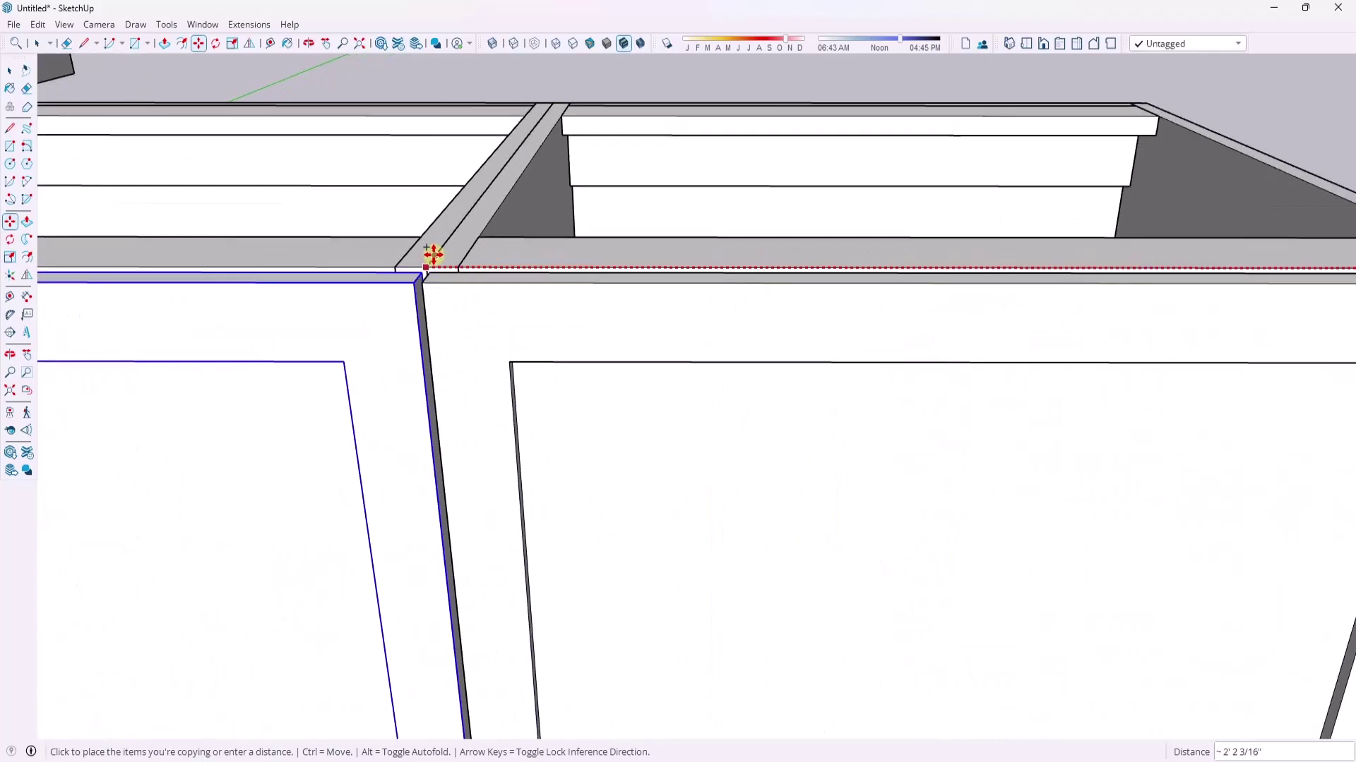
{"action": "left_click", "coordinate": [434, 263]}
{"action": "key", "text": "space"}
- Examine the reveals on both sides of the cabinet joint between the end door and its copy
{"action": "scroll", "coordinate": [432, 297], "scroll_direction": "down", "scroll_amount": 2}
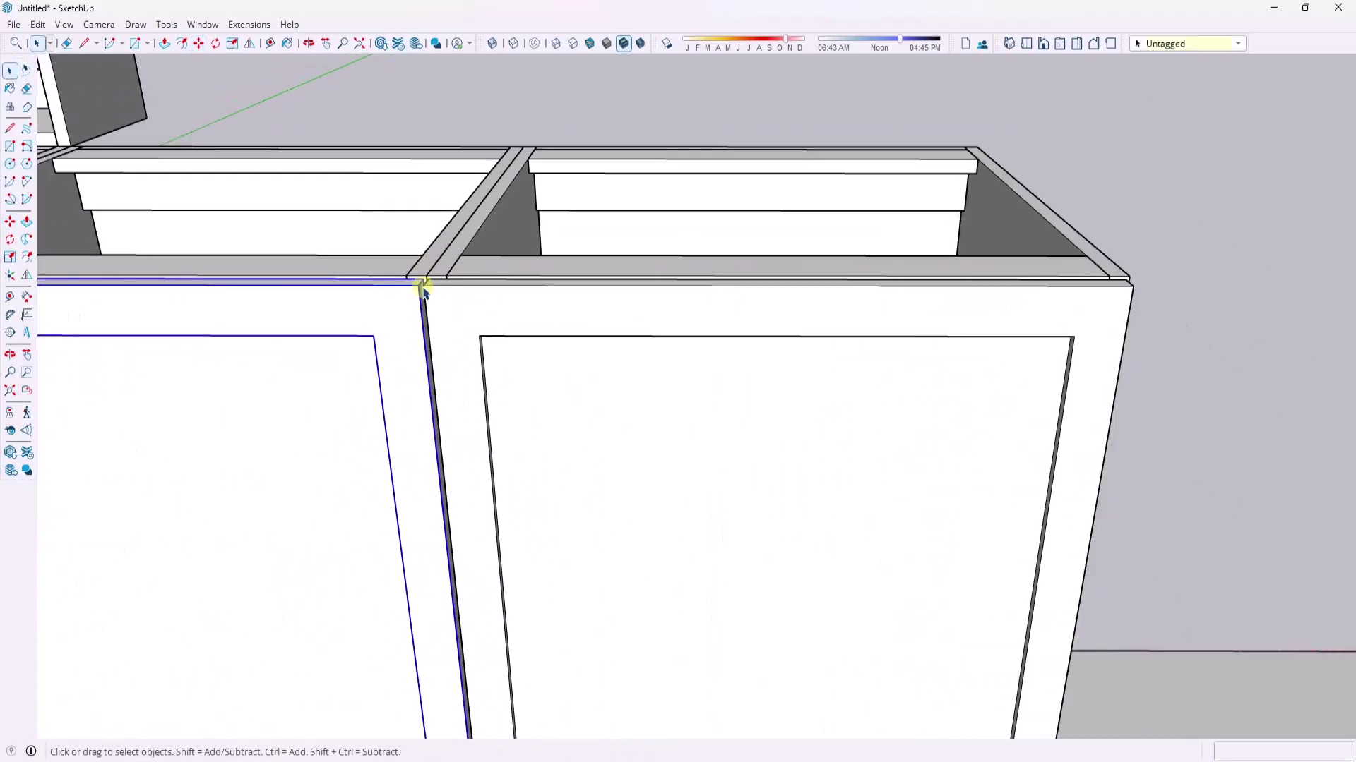
{"action": "mouse_move", "coordinate": [1147, 321]}
{"action": "middle_mouse_down"}
{"action": "mouse_move", "coordinate": [745, 239]}
{"action": "mouse_move", "coordinate": [1119, 289]}
{"action": "middle_mouse_up"}
{"action": "scroll", "coordinate": [974, 337], "scroll_direction": "down", "scroll_amount": 2}
{"action": "middle_click_drag", "start_coordinate": [815, 339], "coordinate": [942, 315]}
{"action": "scroll", "coordinate": [756, 294], "scroll_direction": "up", "scroll_amount": 5}
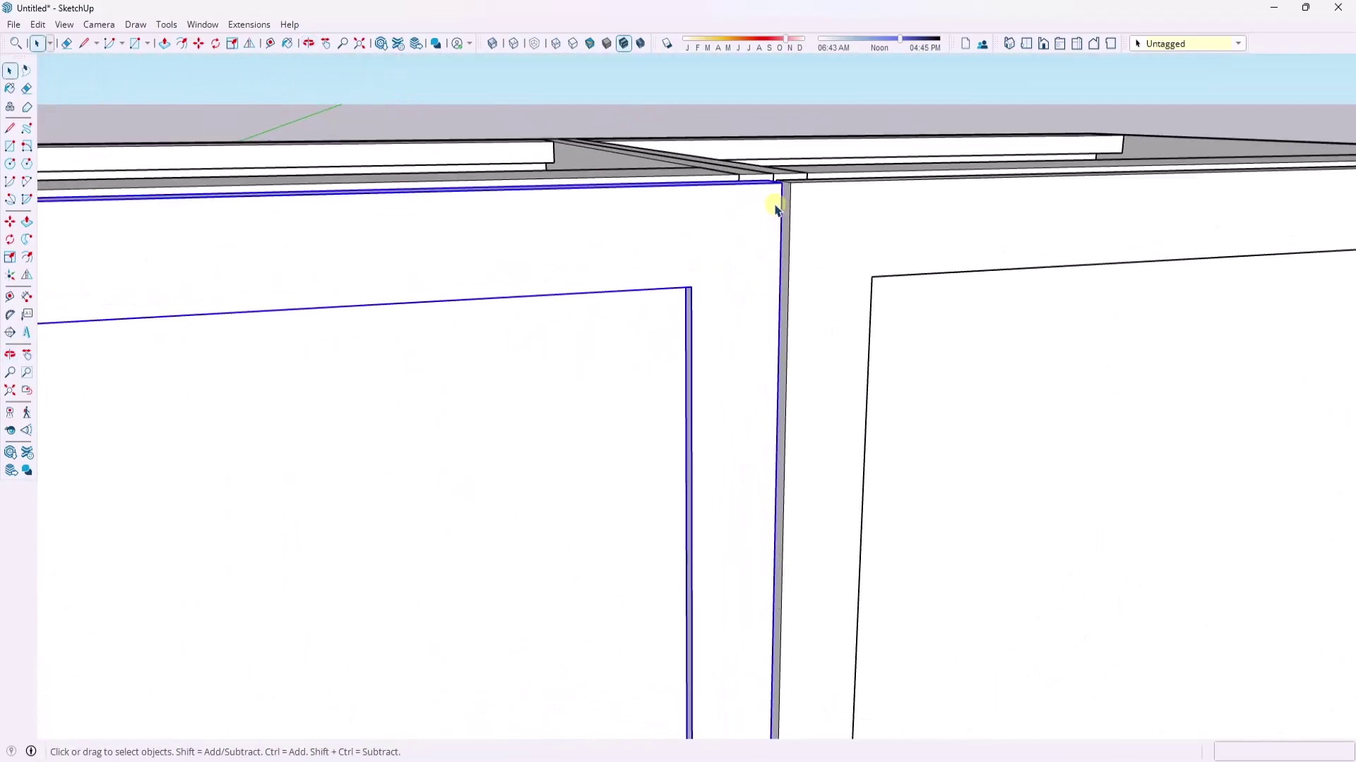
{"action": "middle_click_drag", "start_coordinate": [778, 202], "coordinate": [542, 251]}
{"action": "scroll", "coordinate": [801, 192], "scroll_direction": "up", "scroll_amount": 5}
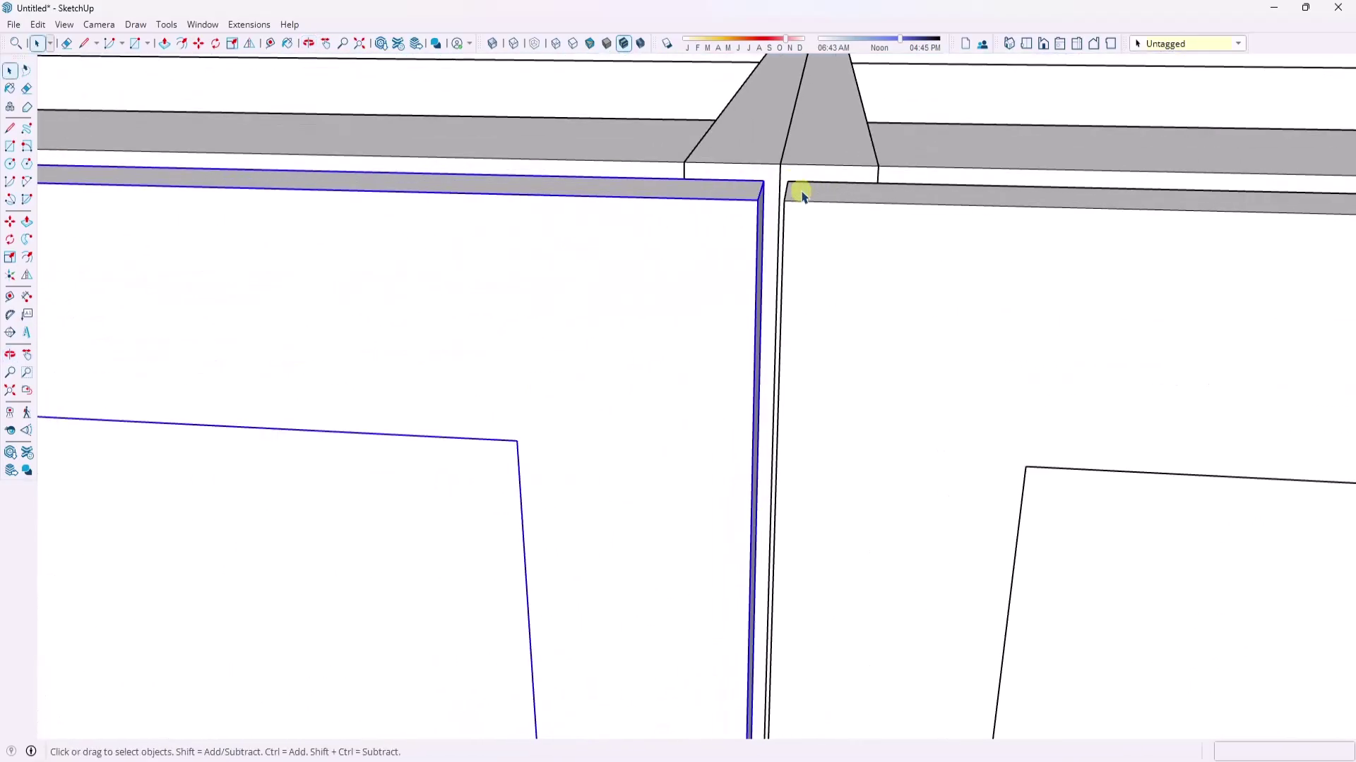
{"action": "middle_click_drag", "start_coordinate": [805, 197], "coordinate": [866, 203]}
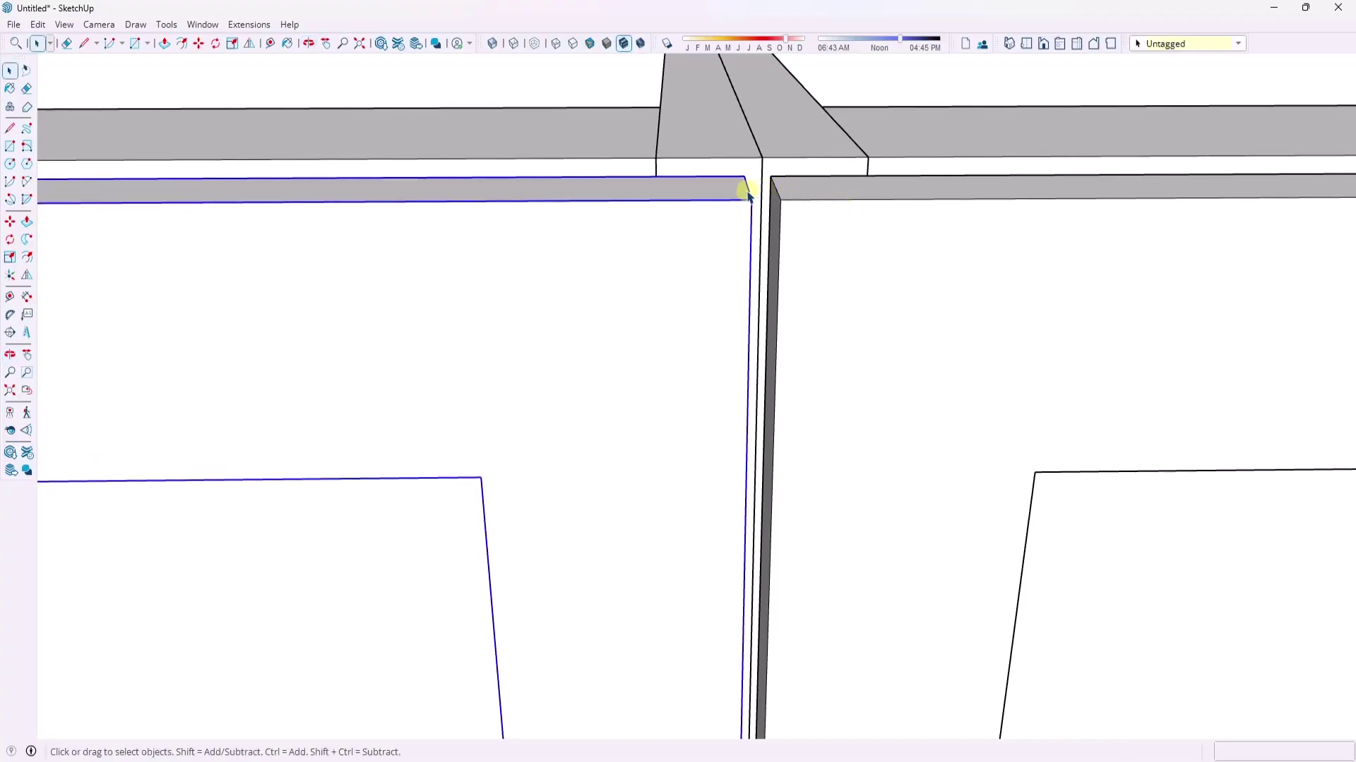
{"action": "scroll", "coordinate": [773, 200], "scroll_direction": "down", "scroll_amount": 6}
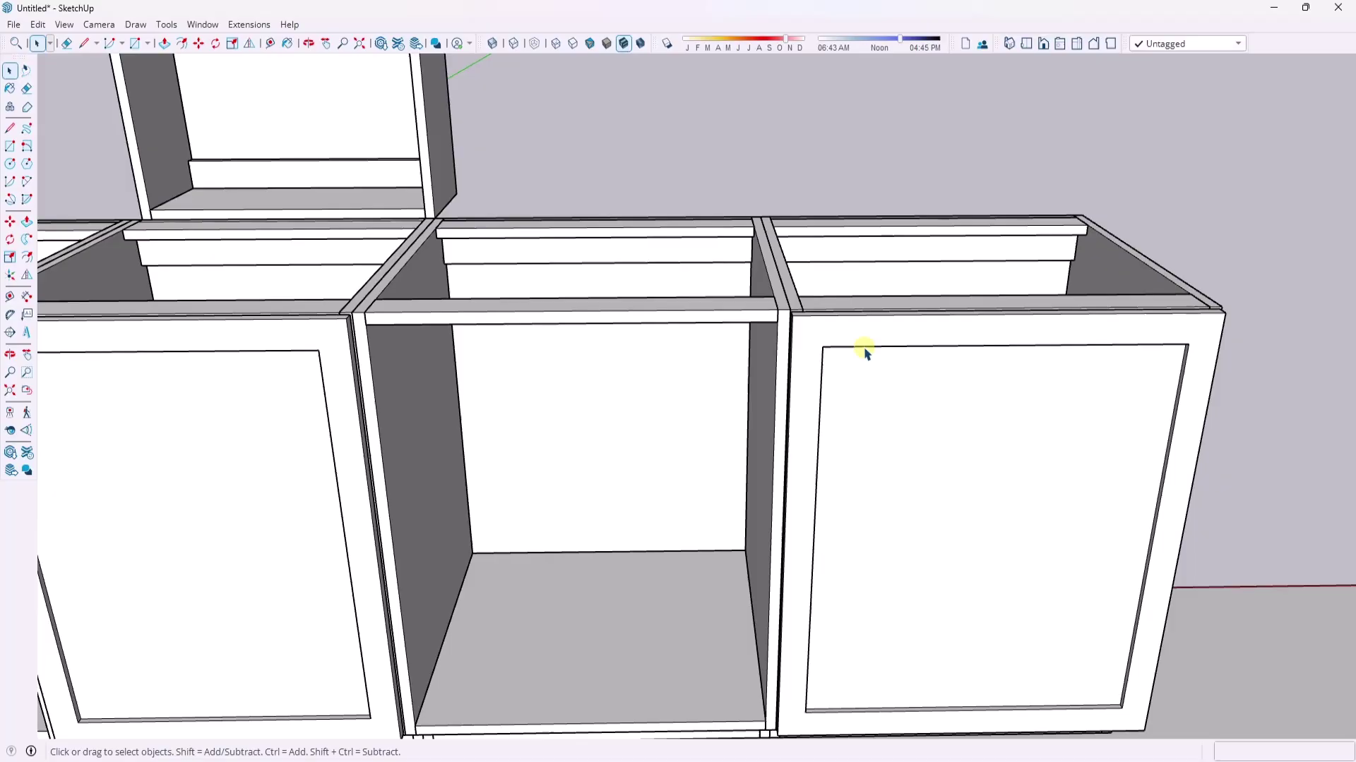
- Mirror a copy of the end door onto the adjacent open cabinet with Flip, placing the mirror plane at the cabinet joint
{"action": "left_click", "coordinate": [867, 353]}
{"action": "middle_click_drag", "start_coordinate": [867, 353], "coordinate": [997, 345]}
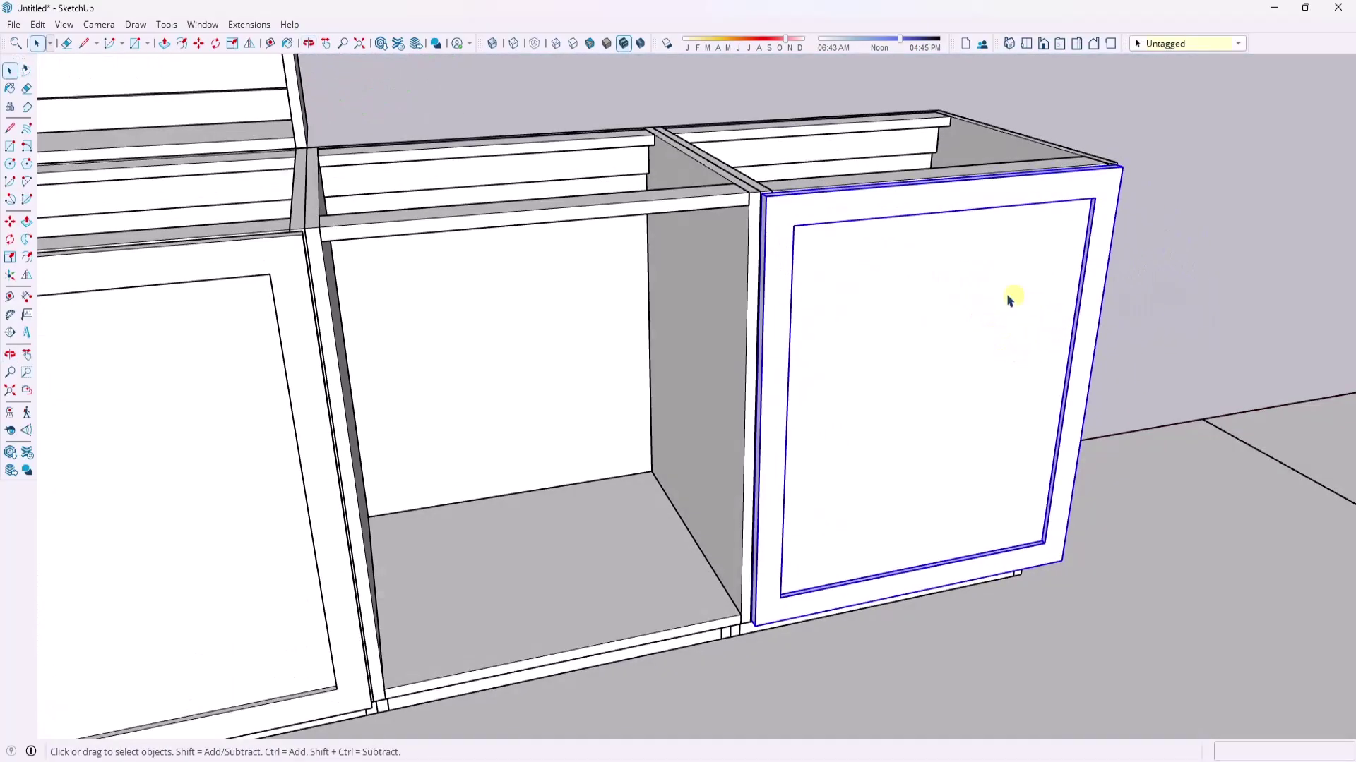
{"action": "scroll", "coordinate": [946, 282], "scroll_direction": "up", "scroll_amount": 2}
{"action": "left_click", "coordinate": [249, 44]}
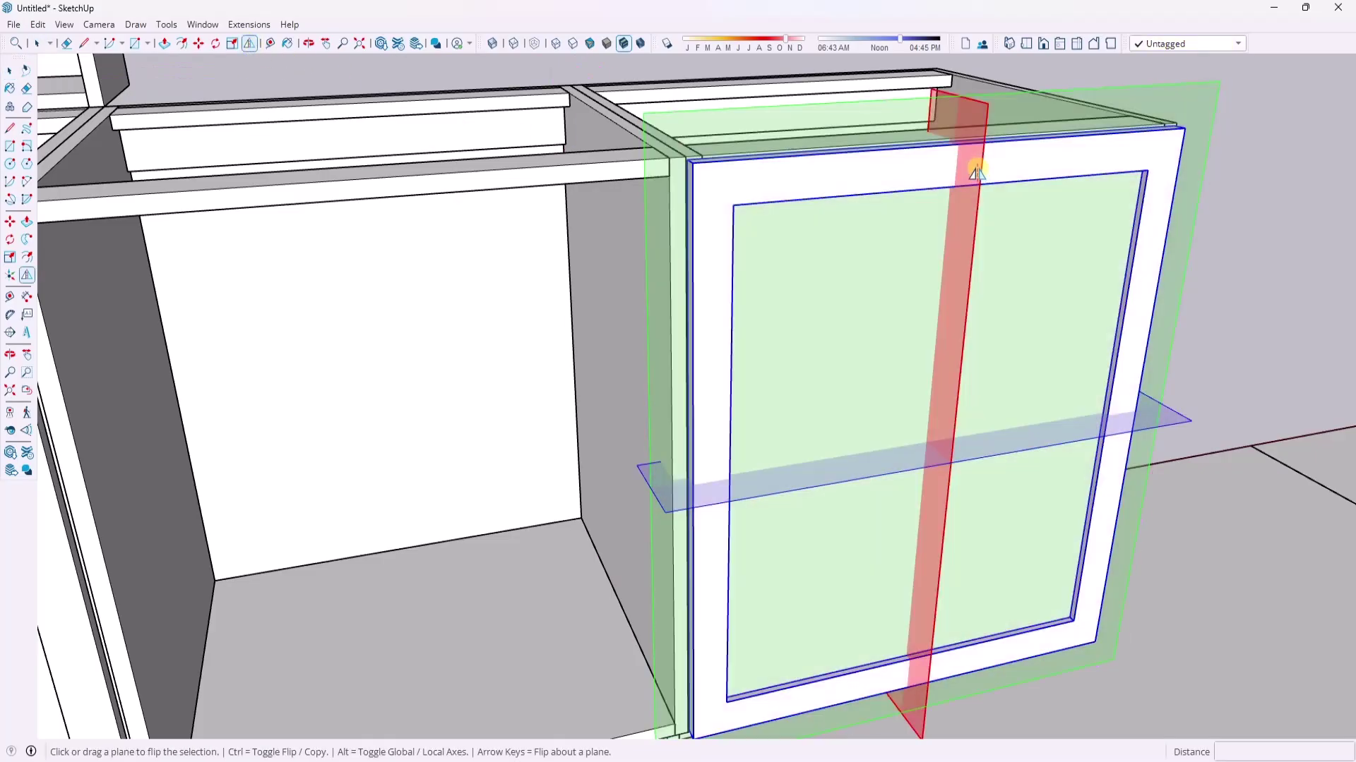
{"action": "left_click_drag", "start_coordinate": [975, 165], "coordinate": [629, 180]}
{"action": "key", "text": "ctrl"}
{"action": "scroll", "coordinate": [678, 151], "scroll_direction": "up", "scroll_amount": 3}
{"action": "middle_click_drag", "start_coordinate": [714, 212], "coordinate": [627, 190]}
- Examine the reveals at the joint between the mirrored door and the end door
{"action": "scroll", "coordinate": [628, 190], "scroll_direction": "up", "scroll_amount": 5}
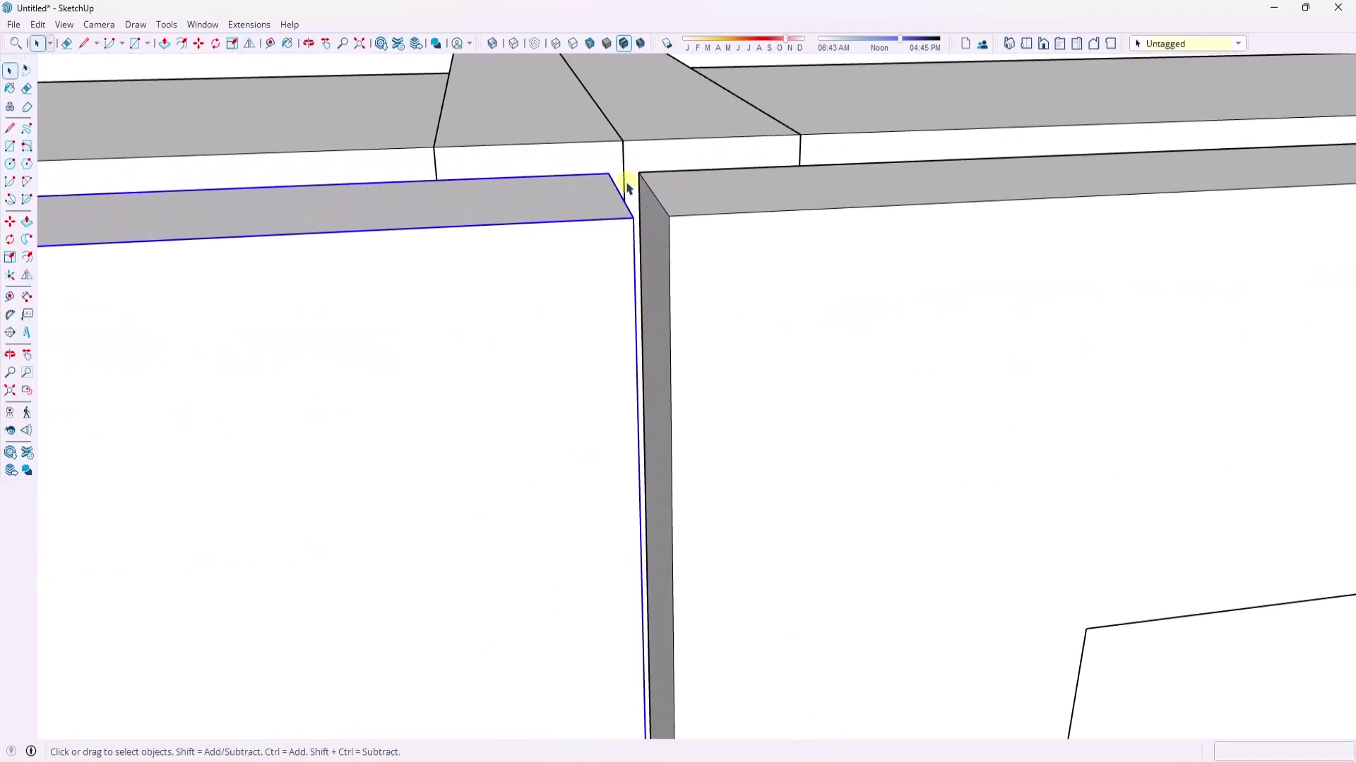
{"action": "scroll", "coordinate": [610, 174], "scroll_direction": "down", "scroll_amount": 6}
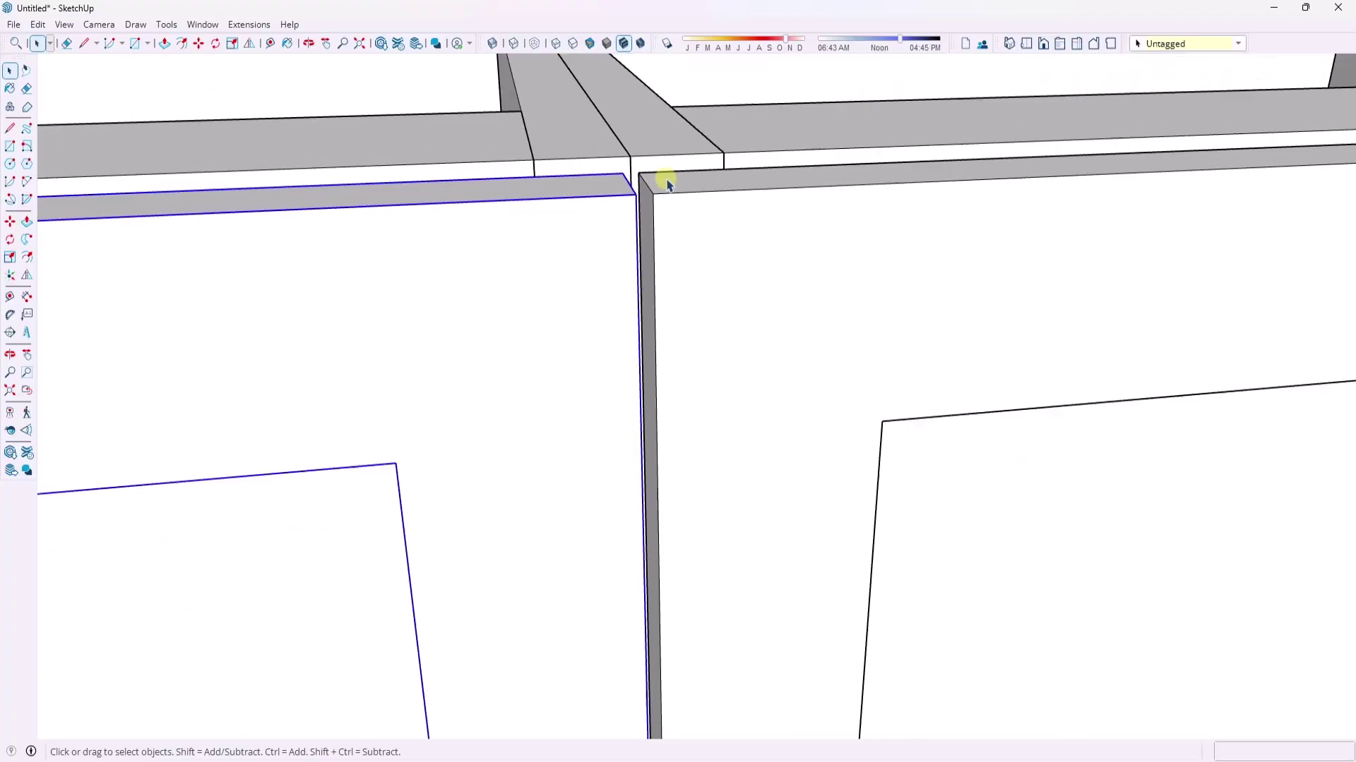
{"action": "scroll", "coordinate": [912, 242], "scroll_direction": "down", "scroll_amount": 3}
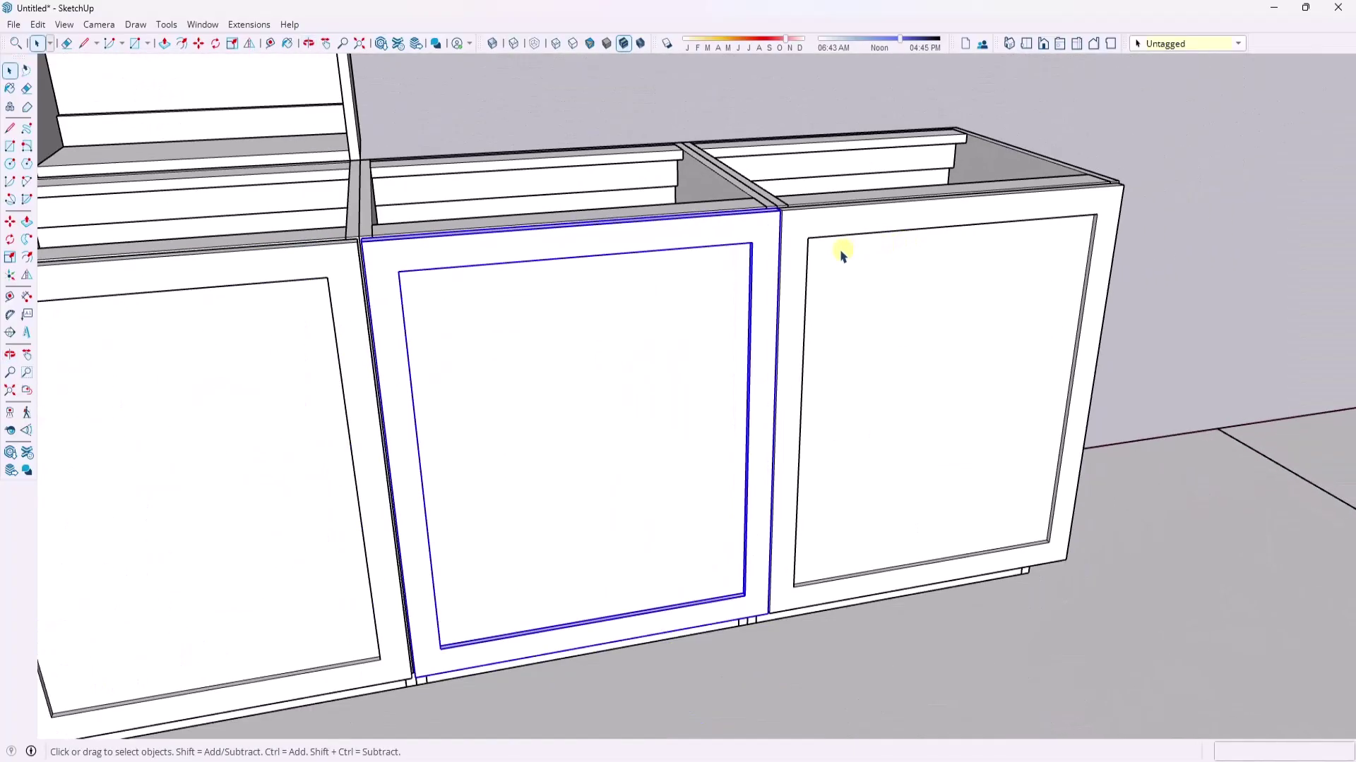
{"action": "scroll", "coordinate": [778, 249], "scroll_direction": "up", "scroll_amount": 5}
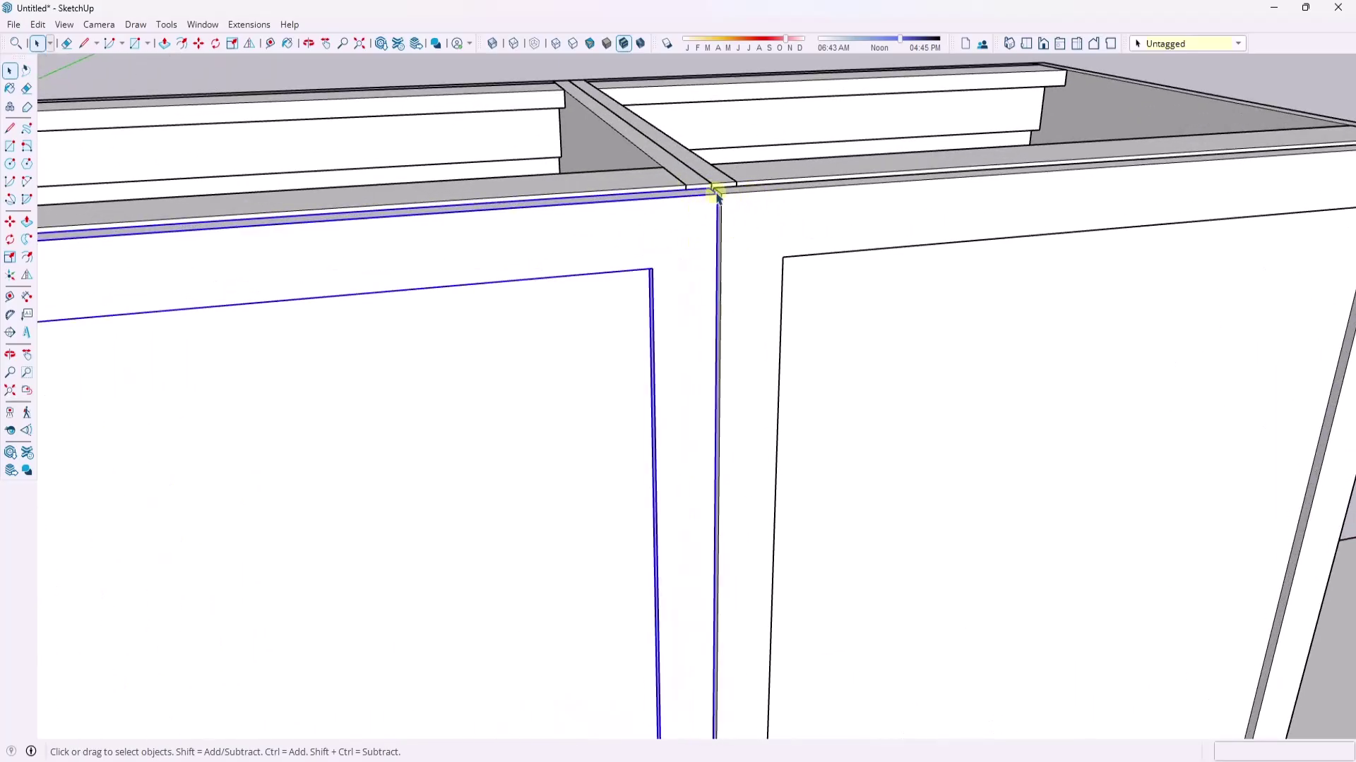
{"action": "scroll", "coordinate": [716, 194], "scroll_direction": "up", "scroll_amount": 5}
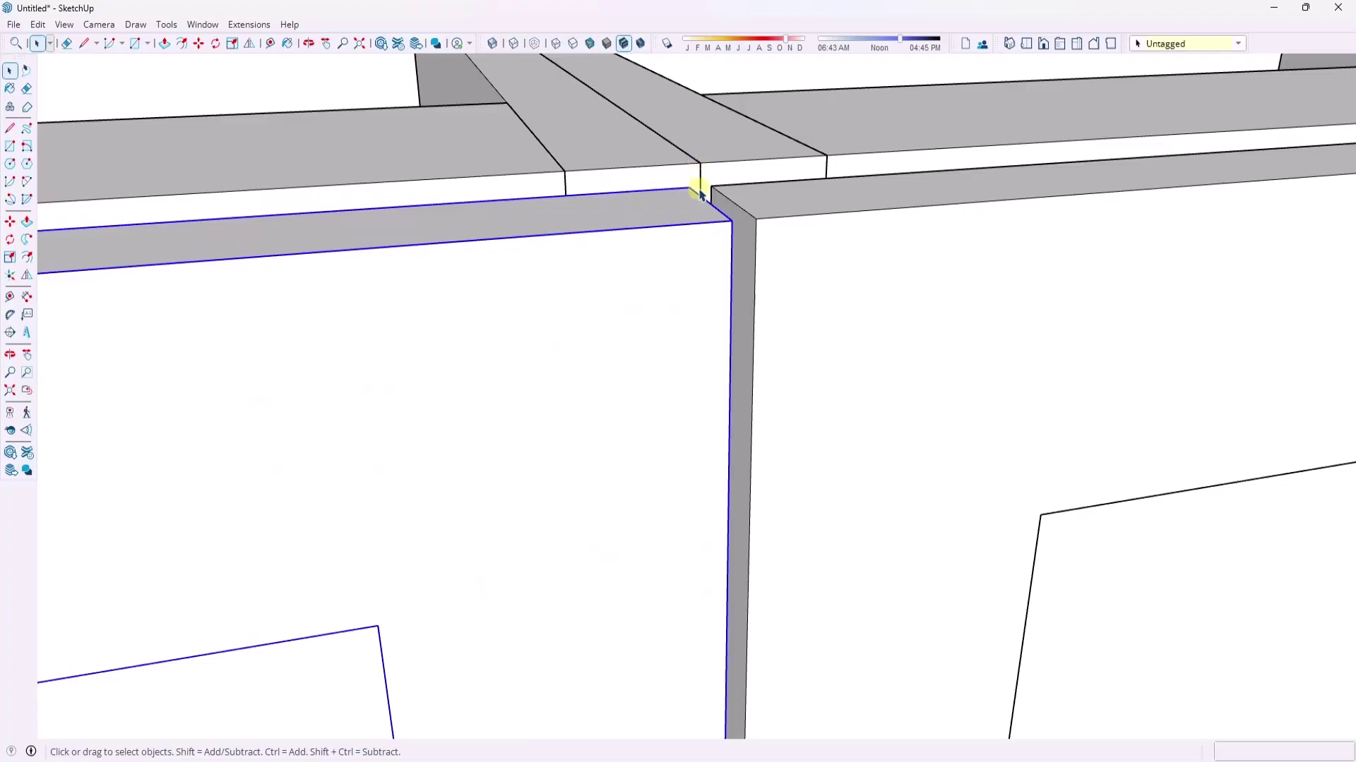
{"action": "scroll", "coordinate": [831, 203], "scroll_direction": "down", "scroll_amount": 10}
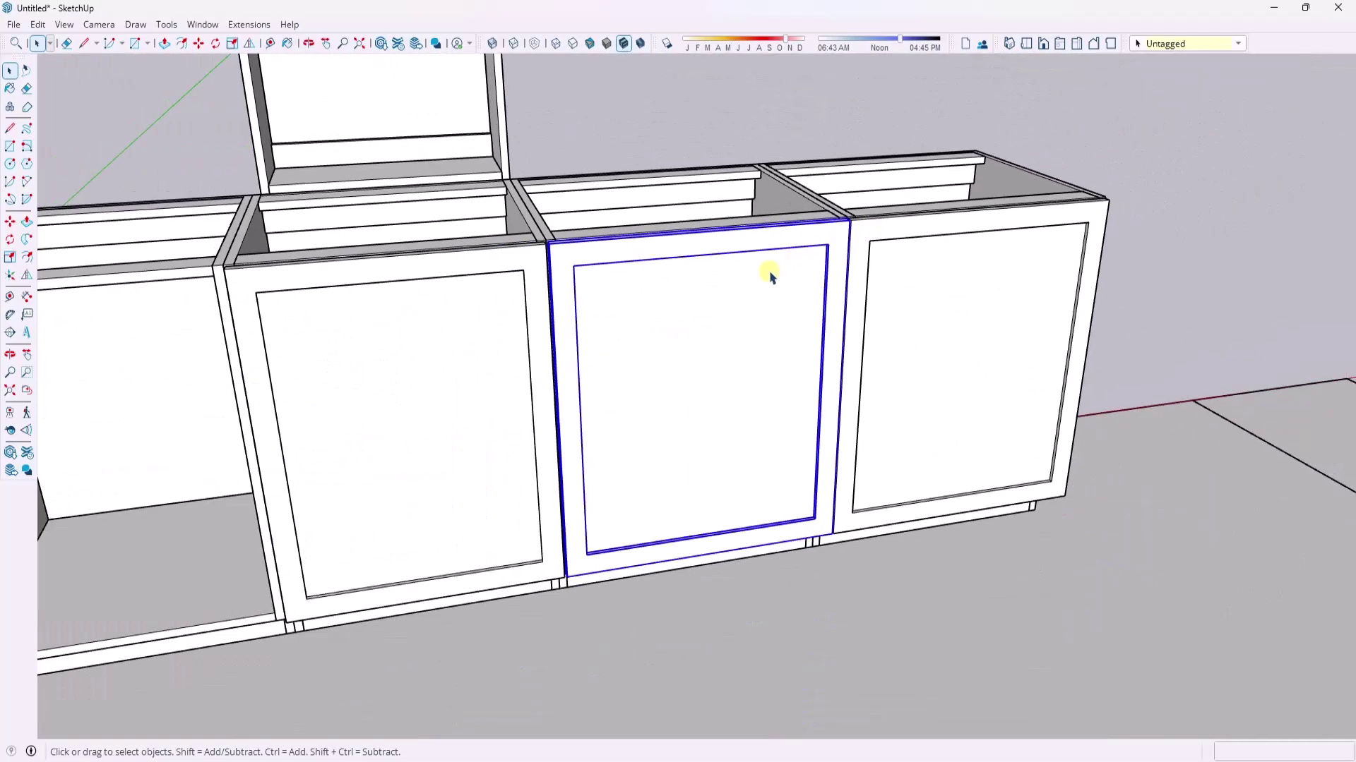
- Delete the third Shaker-style door from the end of the base cabinet row
{"action": "scroll", "coordinate": [523, 278], "scroll_direction": "up", "scroll_amount": 6}
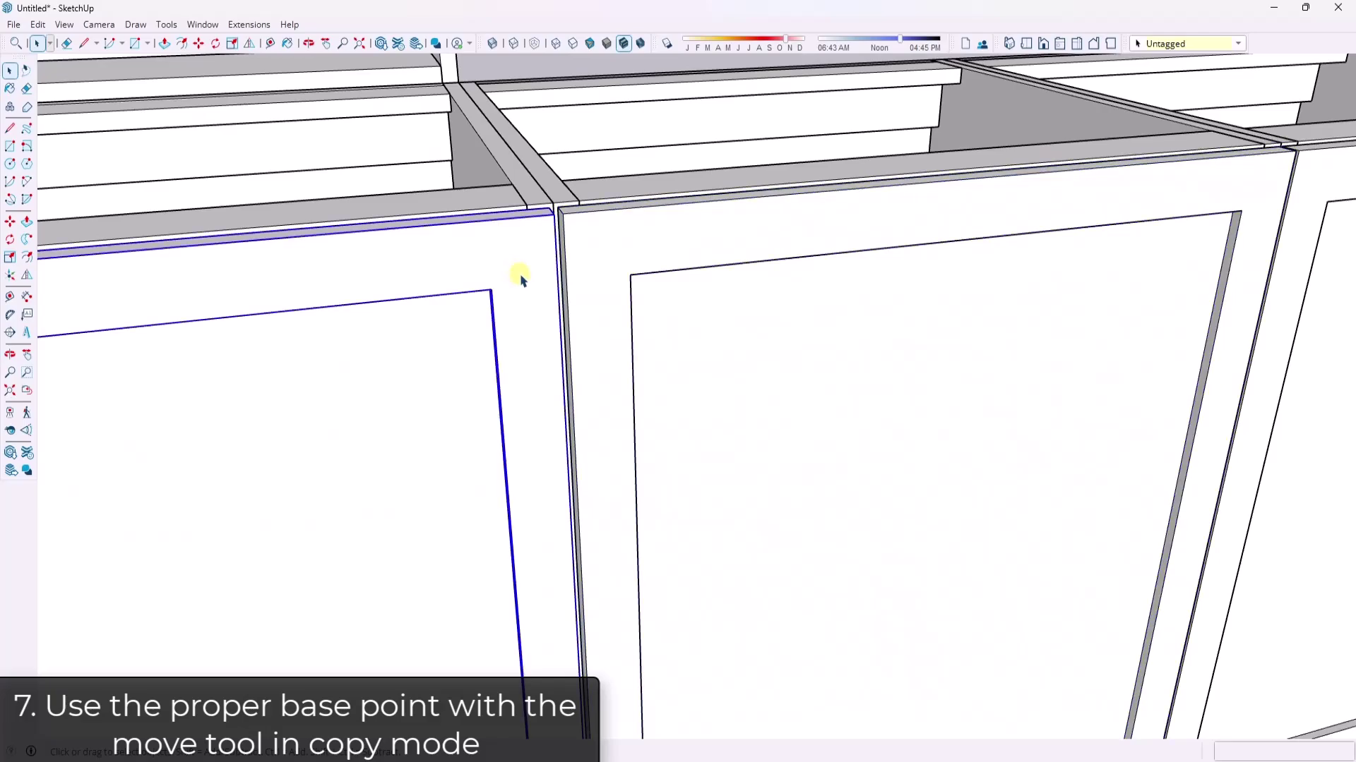
{"action": "scroll", "coordinate": [565, 275], "scroll_direction": "down", "scroll_amount": 6}
{"action": "scroll", "coordinate": [682, 227], "scroll_direction": "up", "scroll_amount": 8}
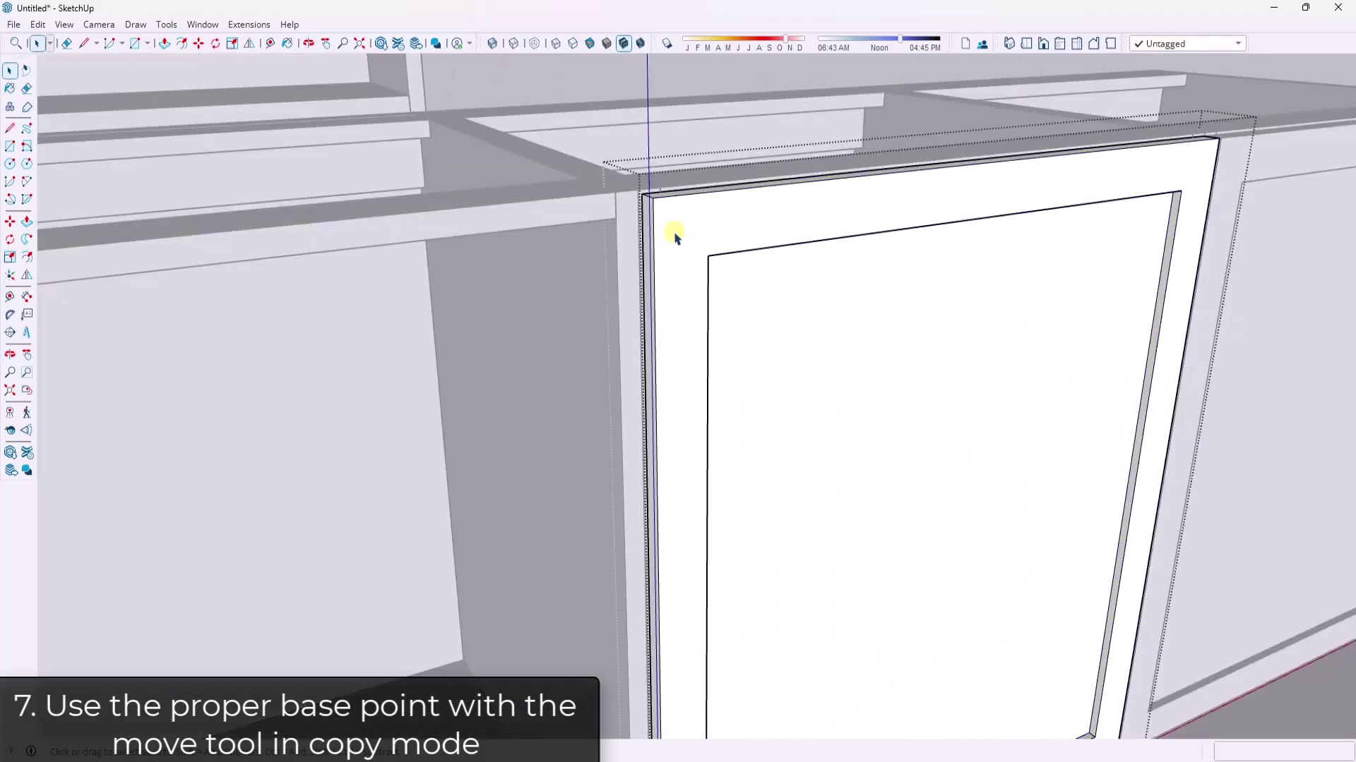
- Adjust the remaining door's outer stile beside the open cabinet so its edge sits 1/8" from the cabinet joint
{"action": "scroll", "coordinate": [647, 212], "scroll_direction": "down", "scroll_amount": 3}
{"action": "scroll", "coordinate": [644, 211], "scroll_direction": "up", "scroll_amount": 2}
{"action": "scroll", "coordinate": [657, 224], "scroll_direction": "down", "scroll_amount": 6}
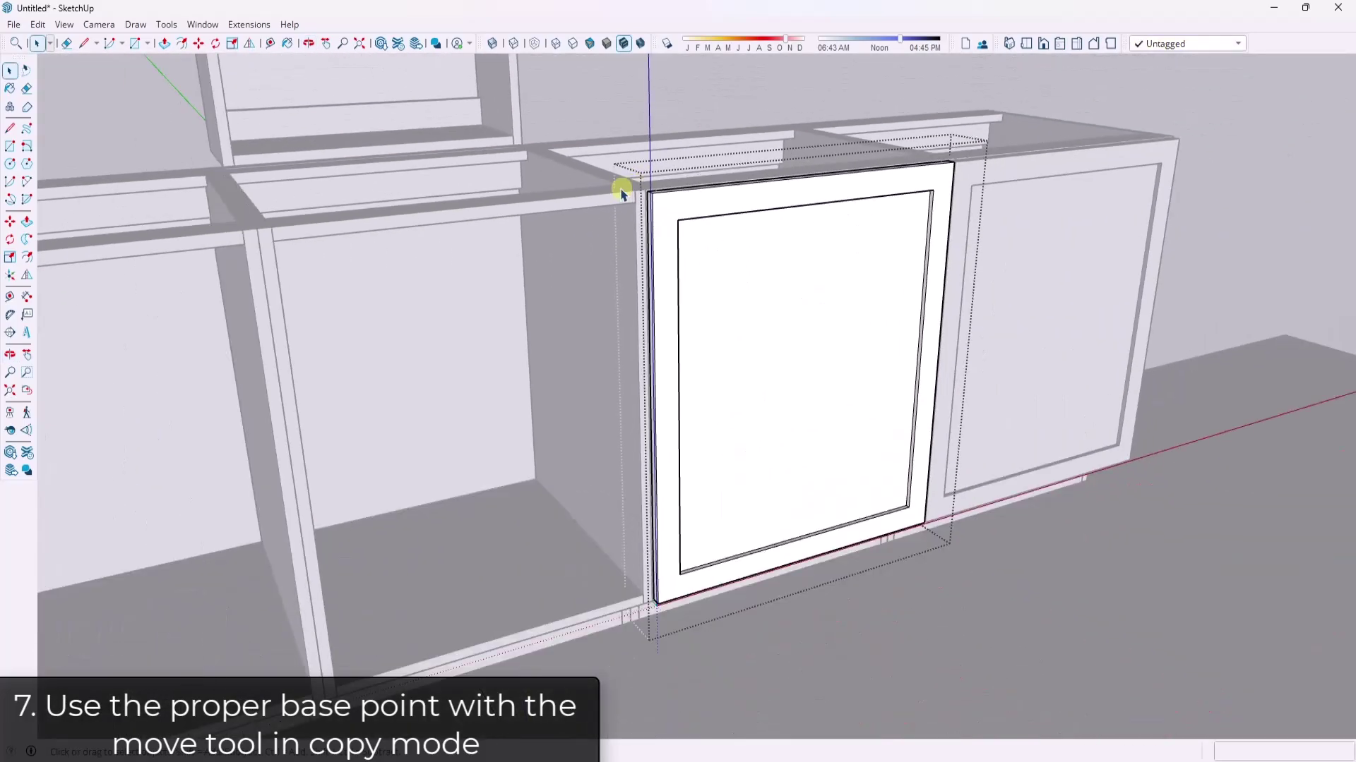
{"action": "scroll", "coordinate": [620, 212], "scroll_direction": "down", "scroll_amount": 4}
{"action": "scroll", "coordinate": [646, 180], "scroll_direction": "up", "scroll_amount": 7}
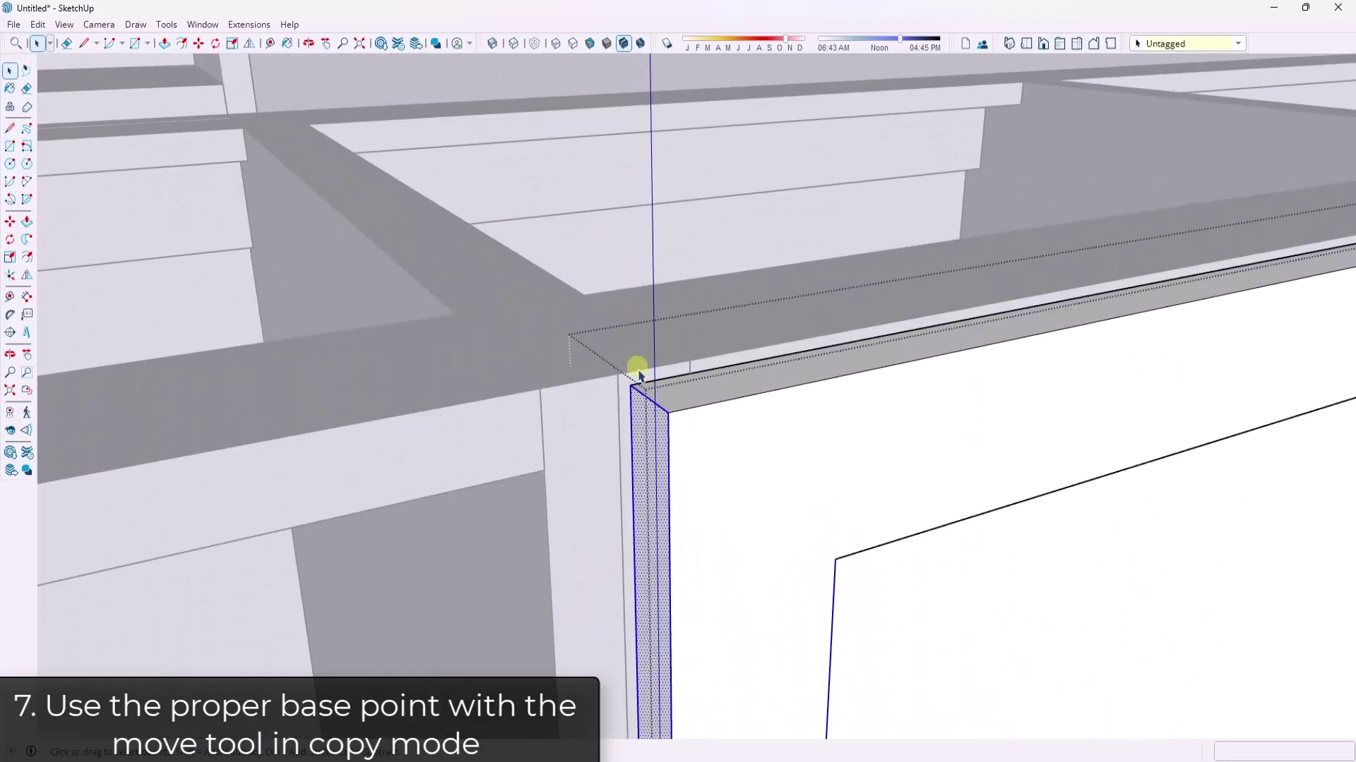
{"action": "key", "text": "m"}
{"action": "scroll", "coordinate": [645, 385], "scroll_direction": "up", "scroll_amount": 2}
{"action": "left_click", "coordinate": [601, 389]}
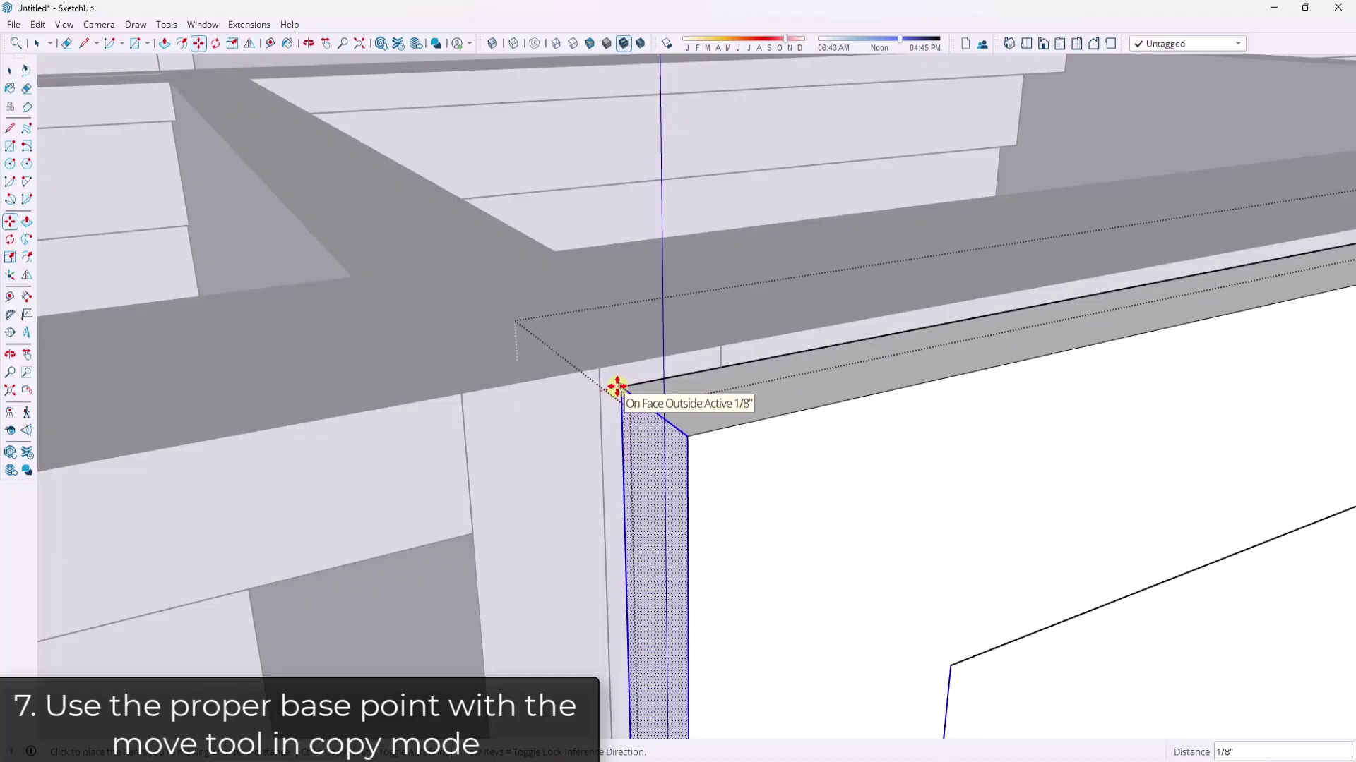
{"action": "left_click", "coordinate": [617, 387]}
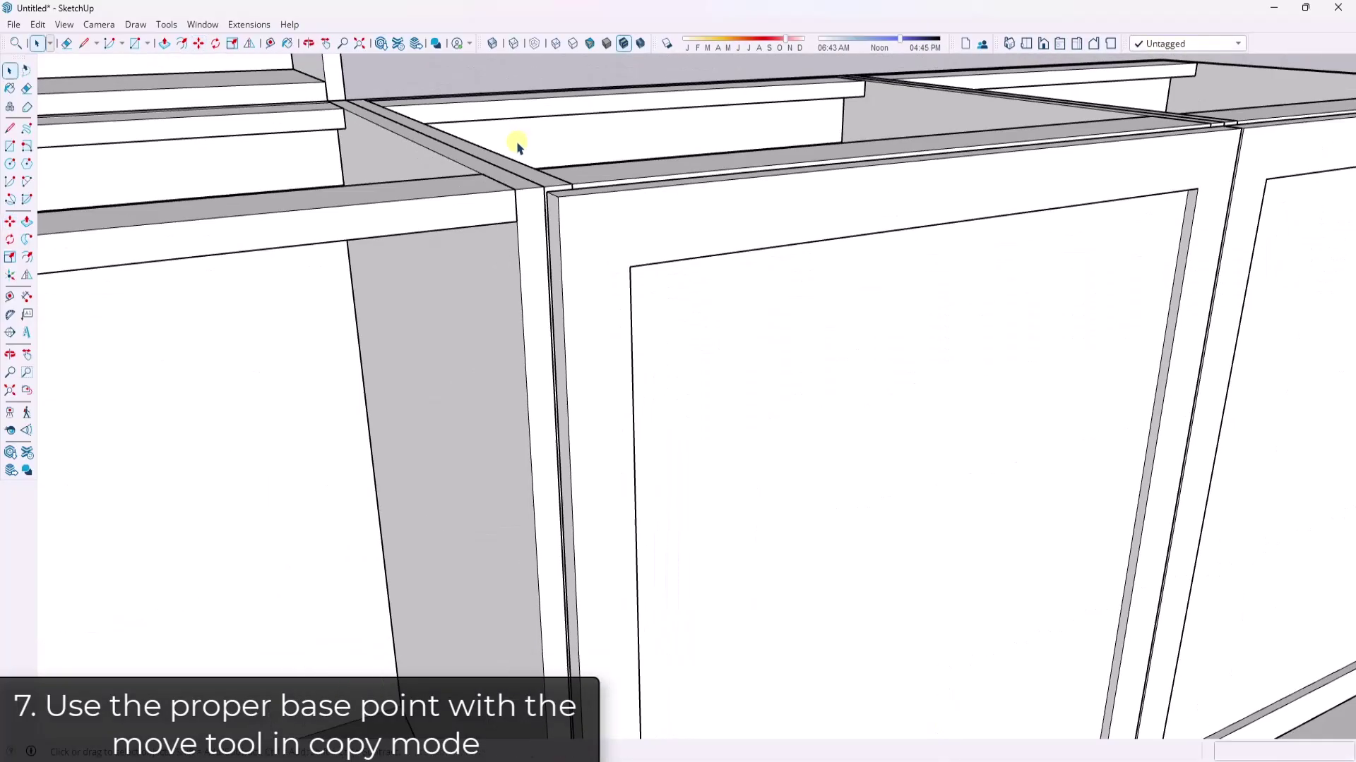
{"action": "scroll", "coordinate": [517, 145], "scroll_direction": "down", "scroll_amount": 3}
{"action": "middle_click_drag", "start_coordinate": [677, 218], "coordinate": [609, 255]}
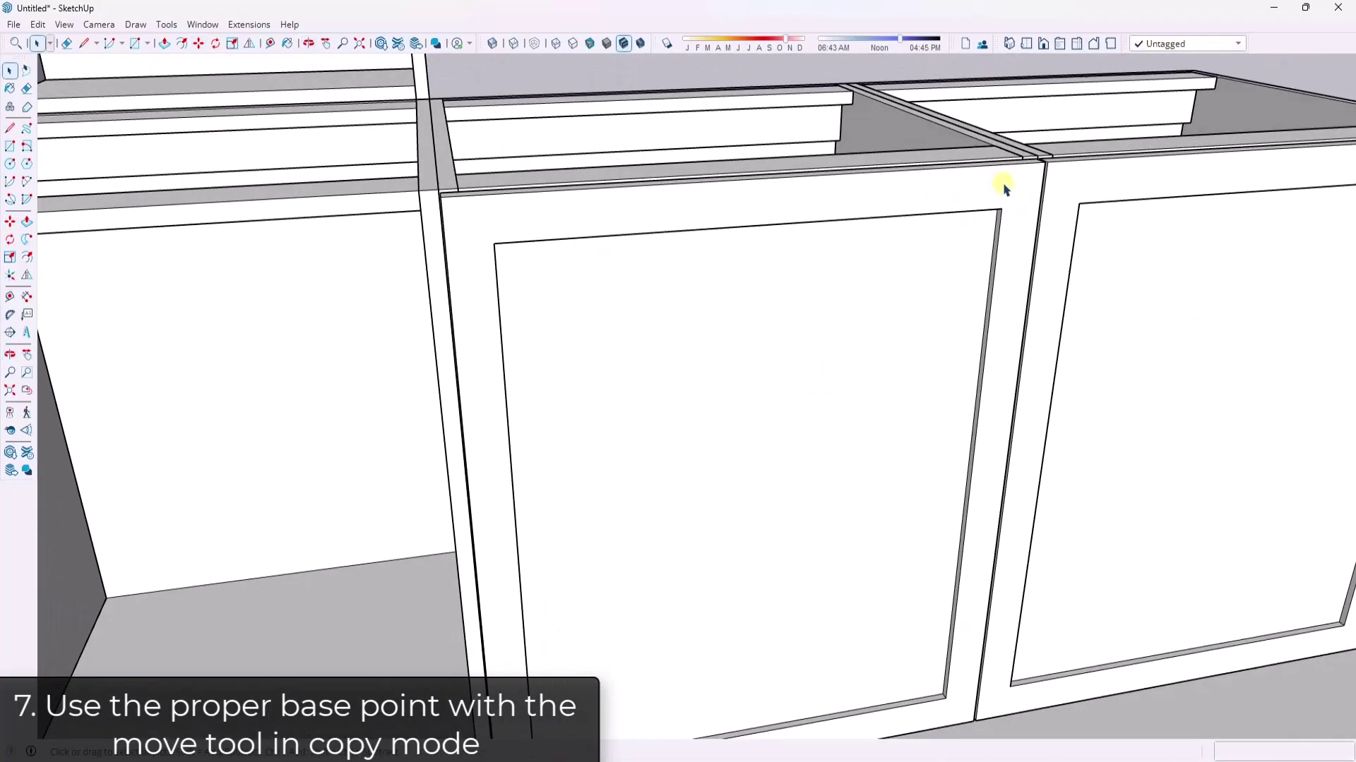
{"action": "scroll", "coordinate": [943, 265], "scroll_direction": "down", "scroll_amount": 4}
{"action": "scroll", "coordinate": [424, 321], "scroll_direction": "down", "scroll_amount": 3}
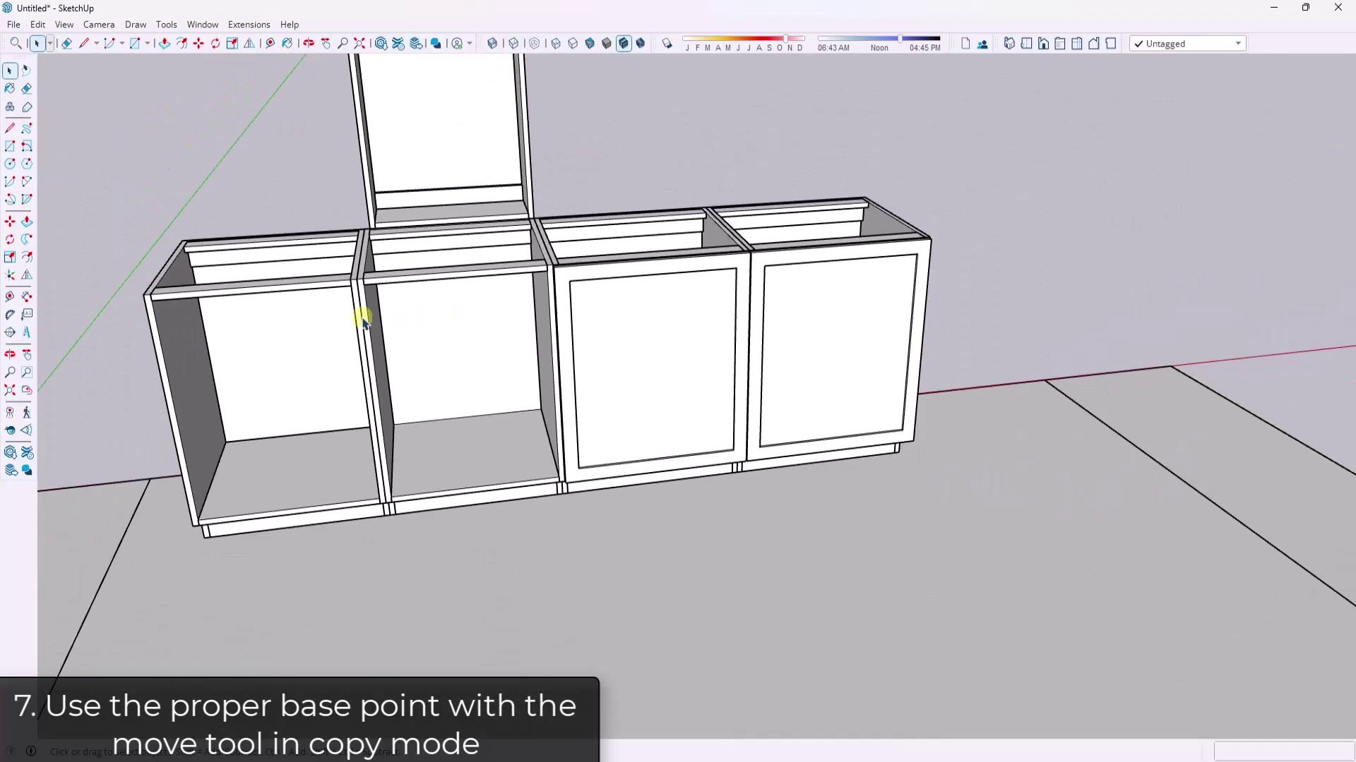
- Try to copy the door beside the open cabinet onto that cabinet, using the door's own top corner as base point
{"action": "scroll", "coordinate": [684, 297], "scroll_direction": "up", "scroll_amount": 5}
{"action": "left_click", "coordinate": [762, 282]}
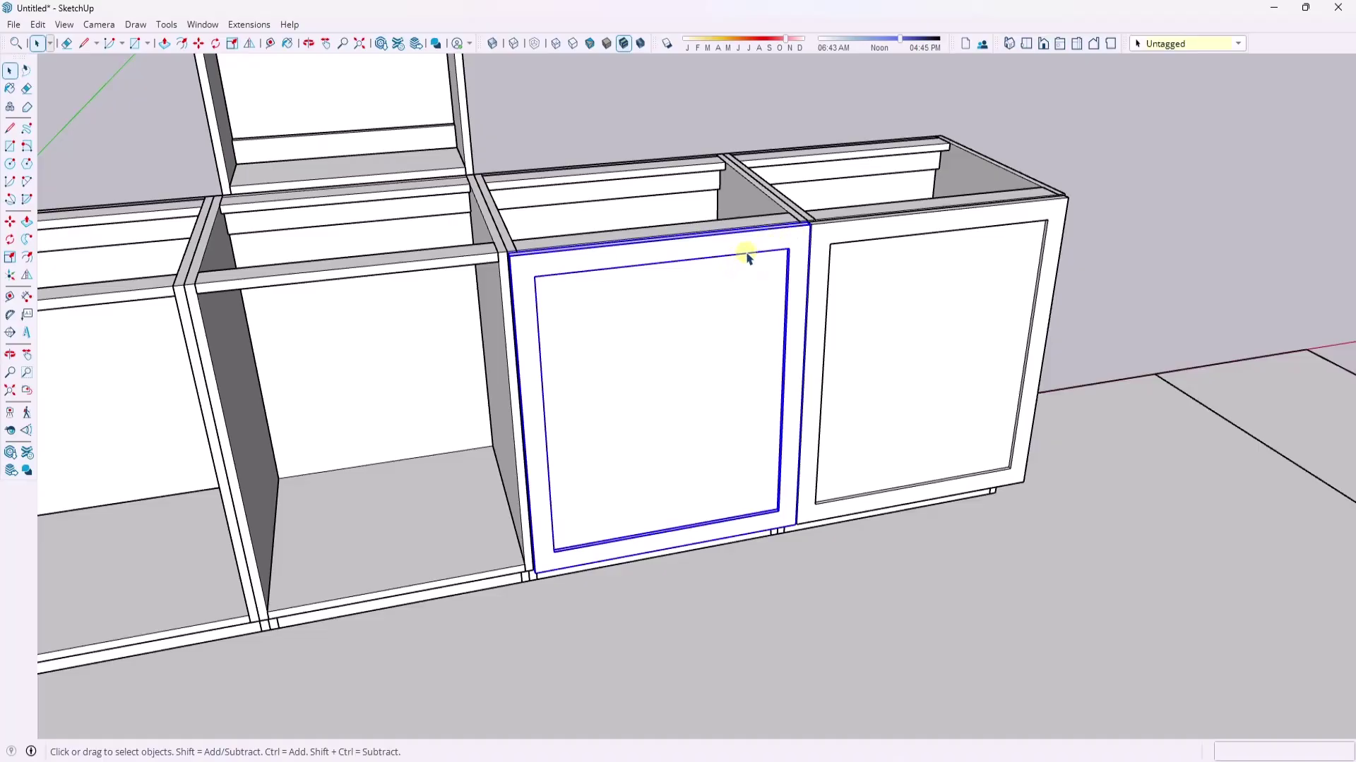
{"action": "key", "text": "m"}
{"action": "scroll", "coordinate": [808, 230], "scroll_direction": "up", "scroll_amount": 8}
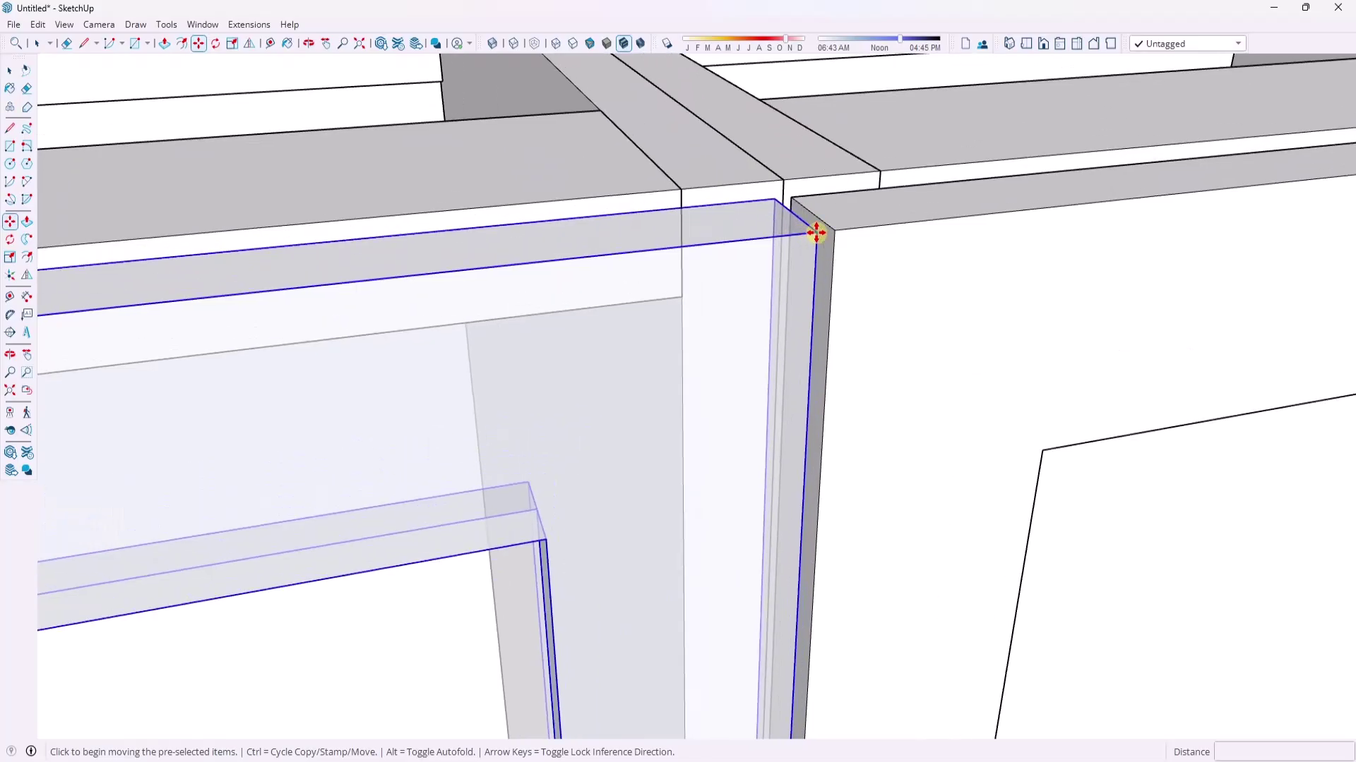
{"action": "left_click", "coordinate": [816, 233]}
{"action": "key", "text": "ctrl"}
{"action": "scroll", "coordinate": [772, 229], "scroll_direction": "down", "scroll_amount": 3}
{"action": "scroll", "coordinate": [614, 249], "scroll_direction": "down", "scroll_amount": 3}
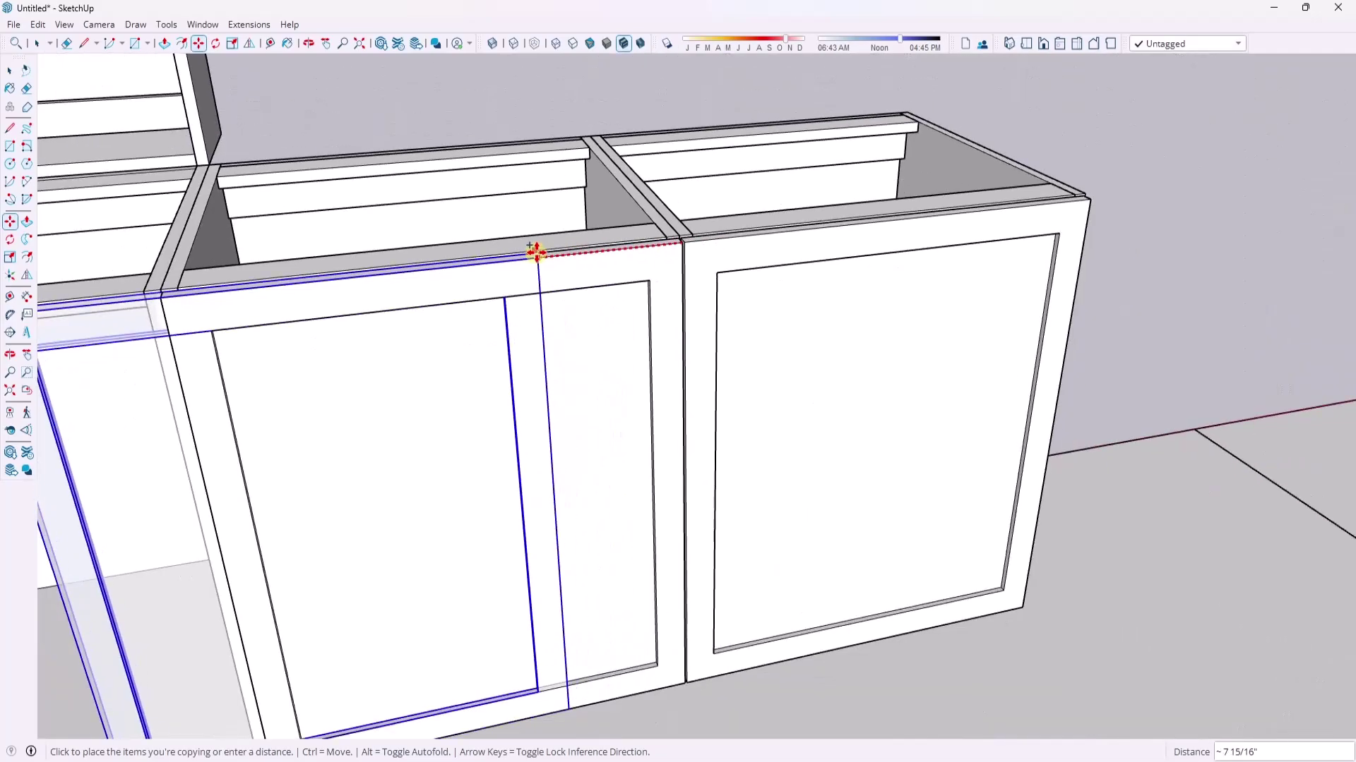
{"action": "scroll", "coordinate": [353, 273], "scroll_direction": "up", "scroll_amount": 6}
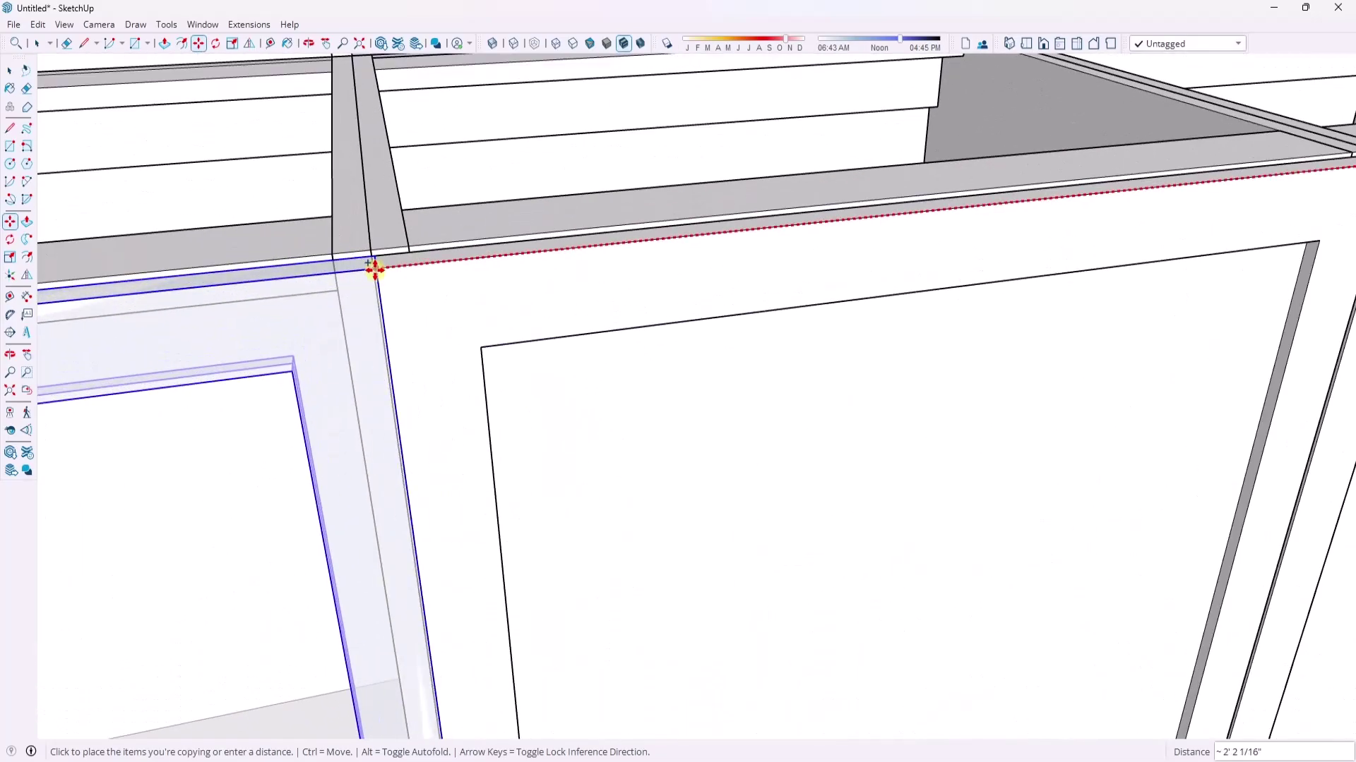
{"action": "scroll", "coordinate": [374, 269], "scroll_direction": "up", "scroll_amount": 4}
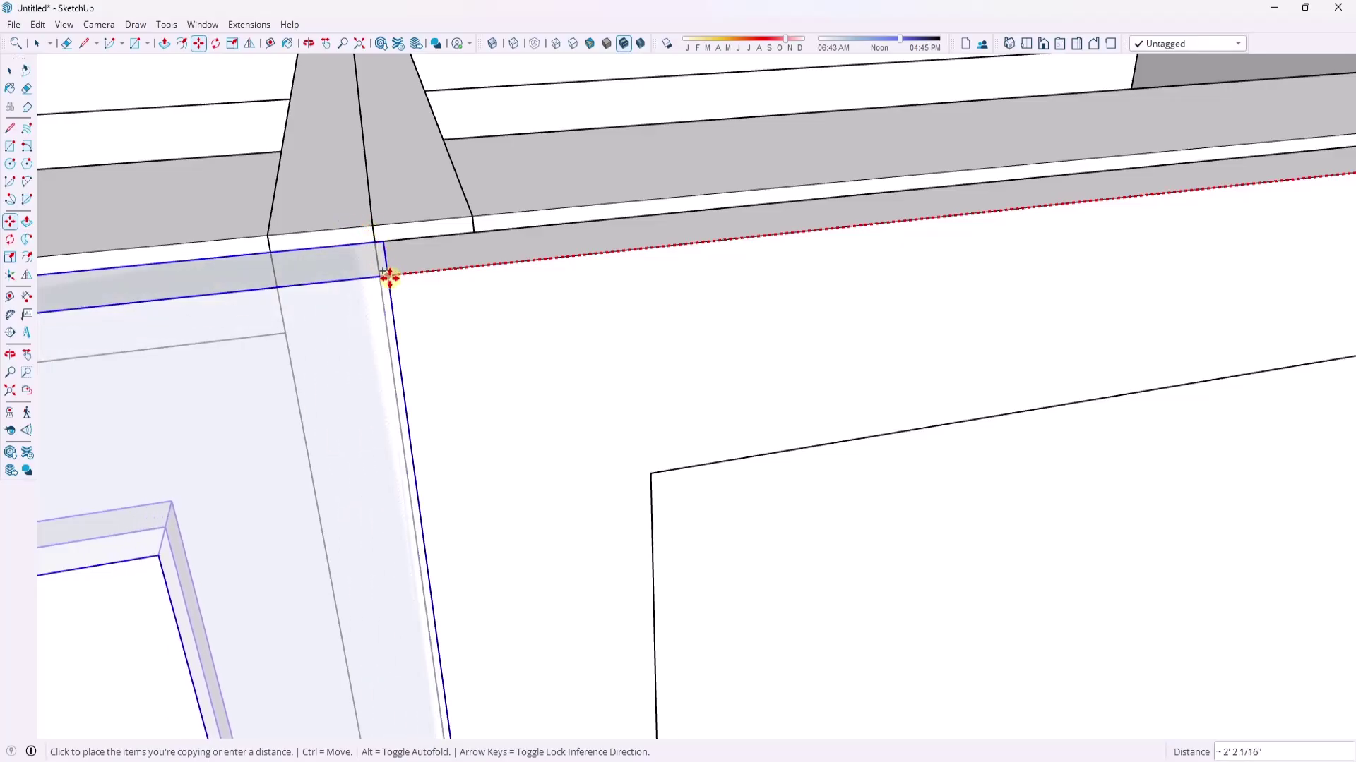
{"action": "key", "text": "space"}
- Examine the cabinet joints at both ends of the door as possible base and target points for copying it
{"action": "scroll", "coordinate": [415, 324], "scroll_direction": "down", "scroll_amount": 4}
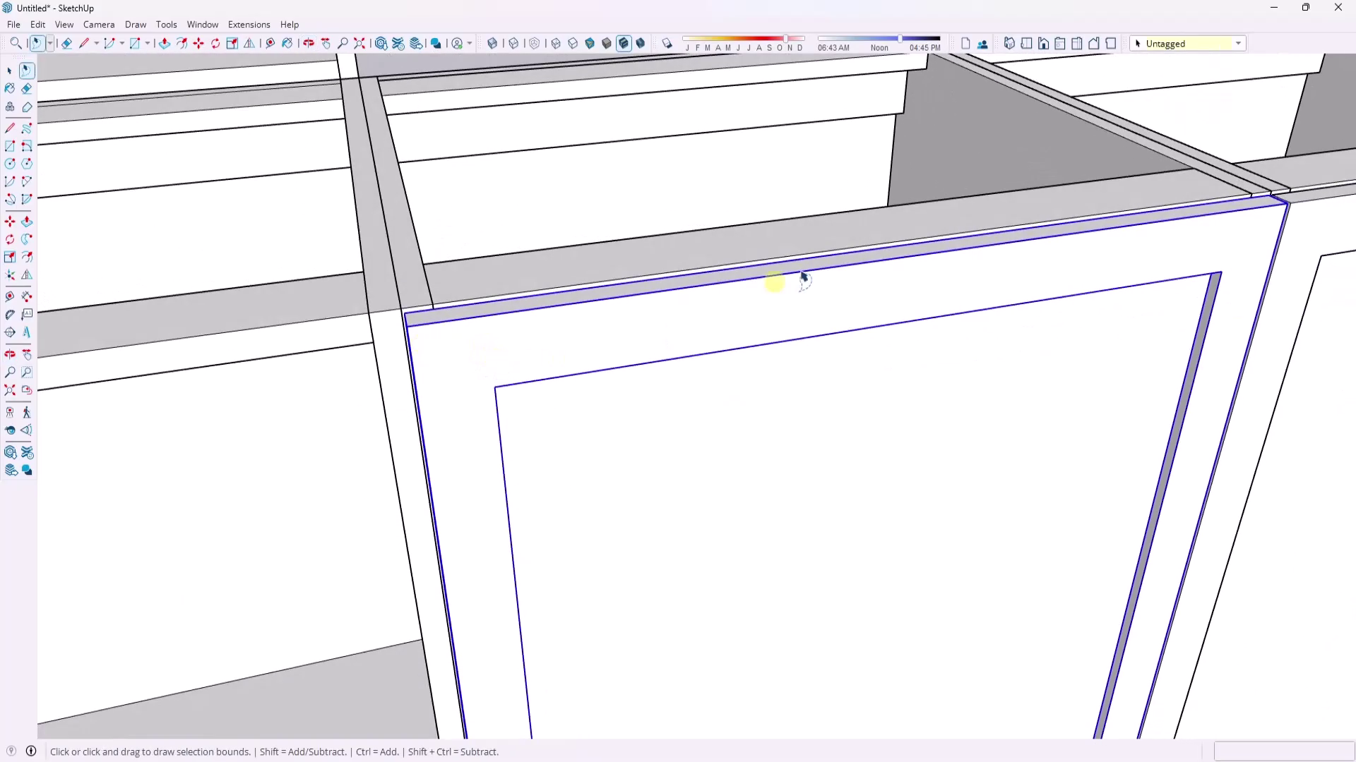
{"action": "scroll", "coordinate": [1271, 185], "scroll_direction": "up", "scroll_amount": 5}
{"action": "mouse_move", "coordinate": [1286, 190]}
{"action": "middle_mouse_down"}
{"action": "mouse_move", "coordinate": [804, 292]}
{"action": "mouse_move", "coordinate": [835, 292]}
{"action": "middle_mouse_up"}
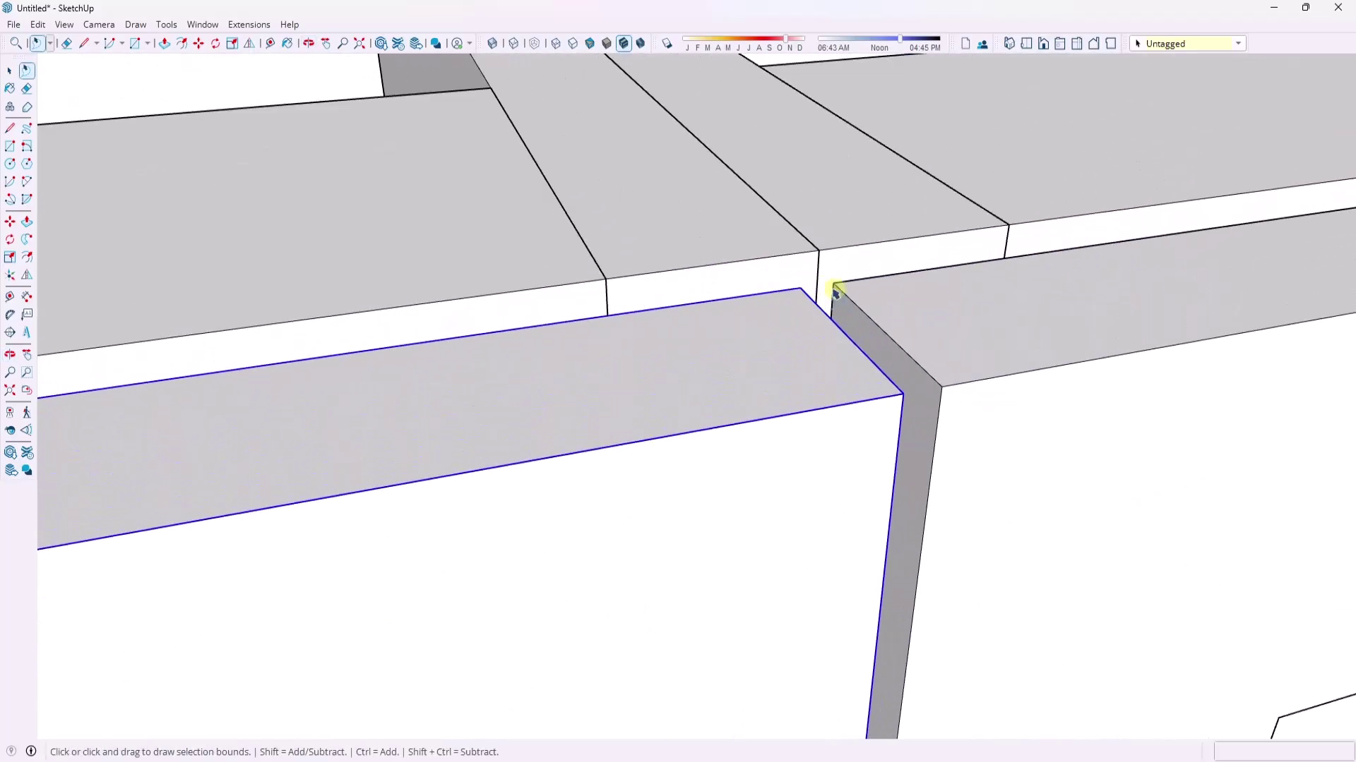
{"action": "scroll", "coordinate": [830, 316], "scroll_direction": "down", "scroll_amount": 2}
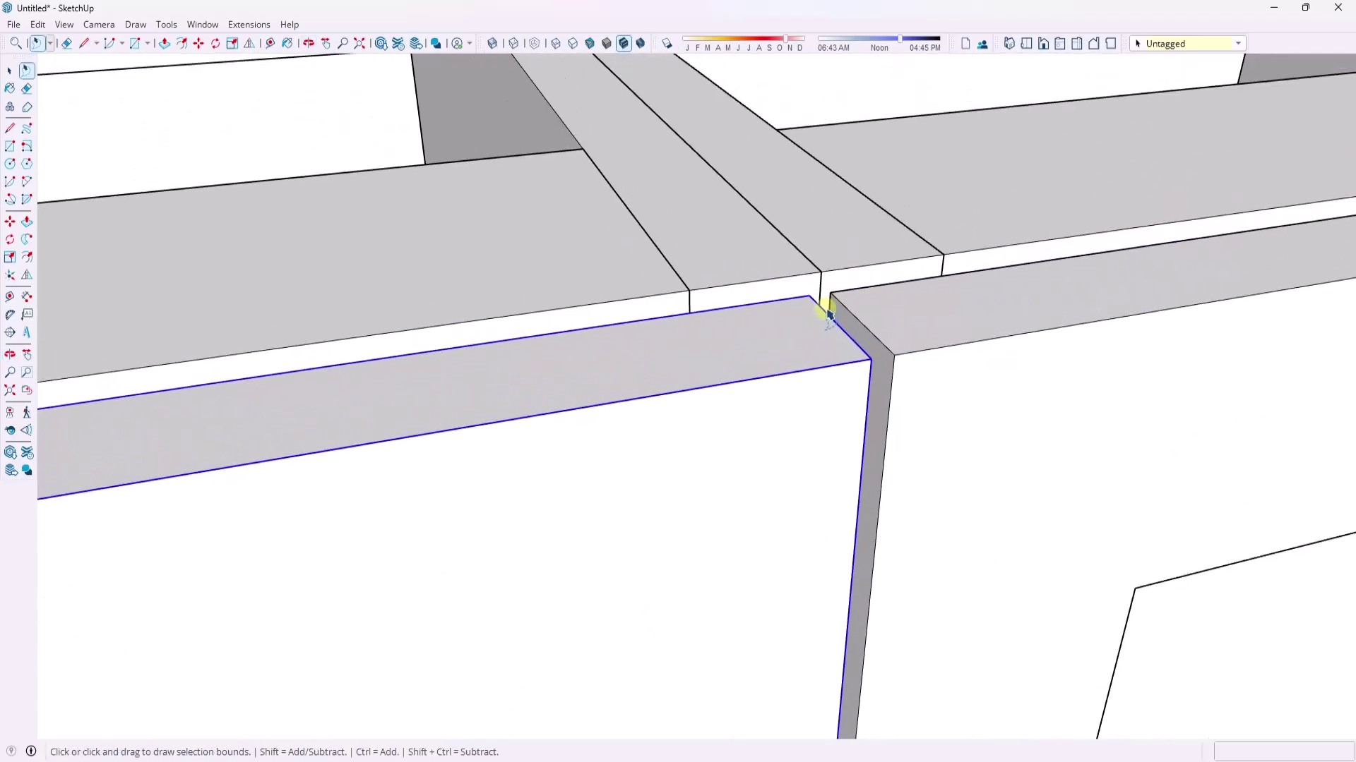
{"action": "key", "text": "m"}
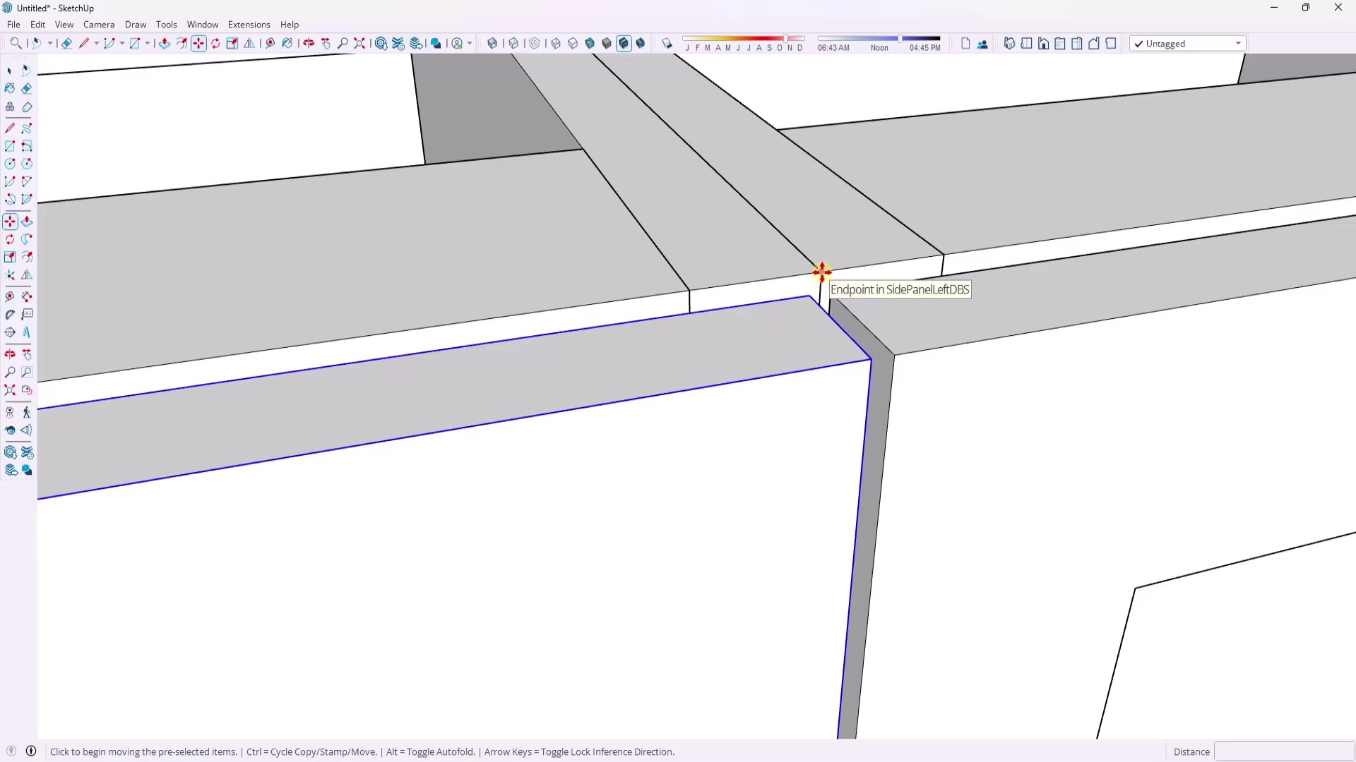
{"action": "scroll", "coordinate": [822, 272], "scroll_direction": "down", "scroll_amount": 10}
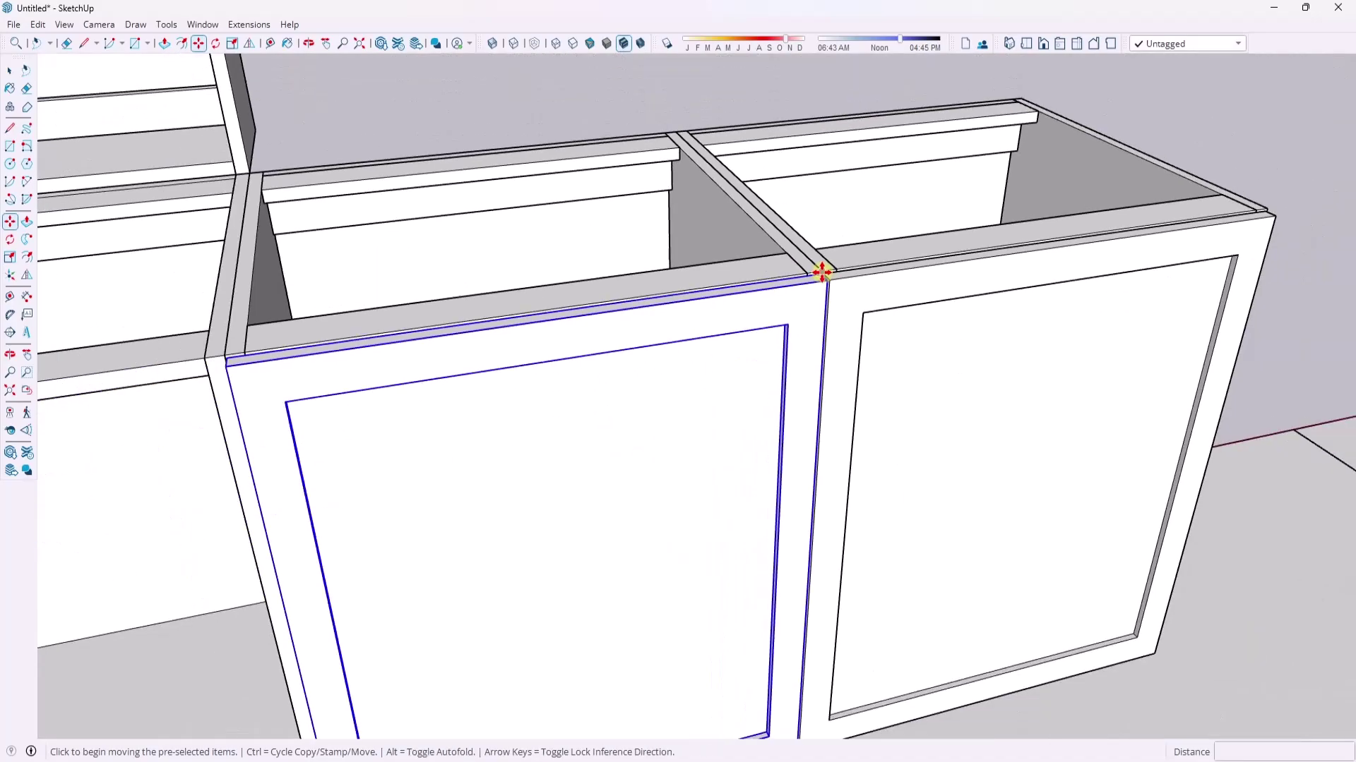
{"action": "middle_click_drag", "start_coordinate": [823, 273], "coordinate": [1080, 272], "text": "shift"}
{"action": "scroll", "coordinate": [679, 325], "scroll_direction": "up", "scroll_amount": 2}
{"action": "scroll", "coordinate": [676, 325], "scroll_direction": "up", "scroll_amount": 2}
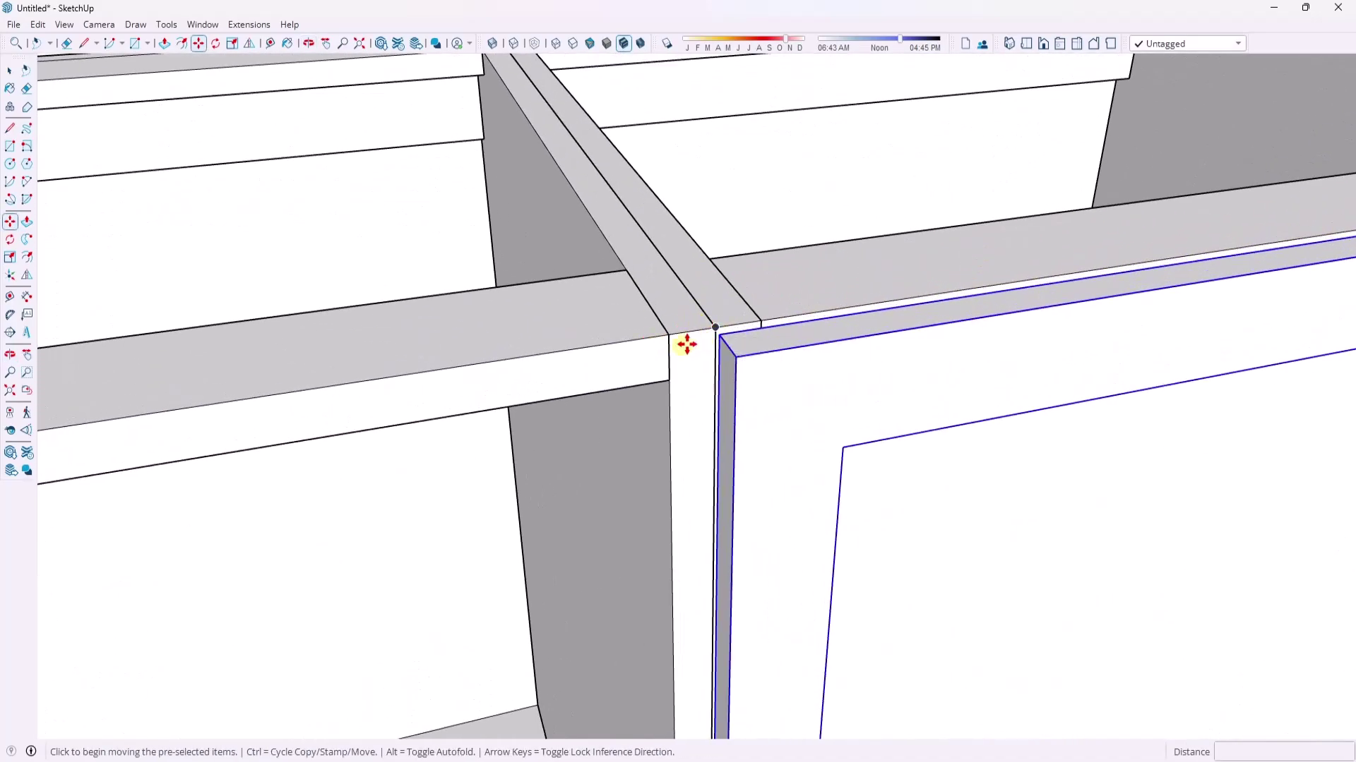
{"action": "scroll", "coordinate": [716, 328], "scroll_direction": "up", "scroll_amount": 5}
{"action": "scroll", "coordinate": [607, 343], "scroll_direction": "down", "scroll_amount": 6}
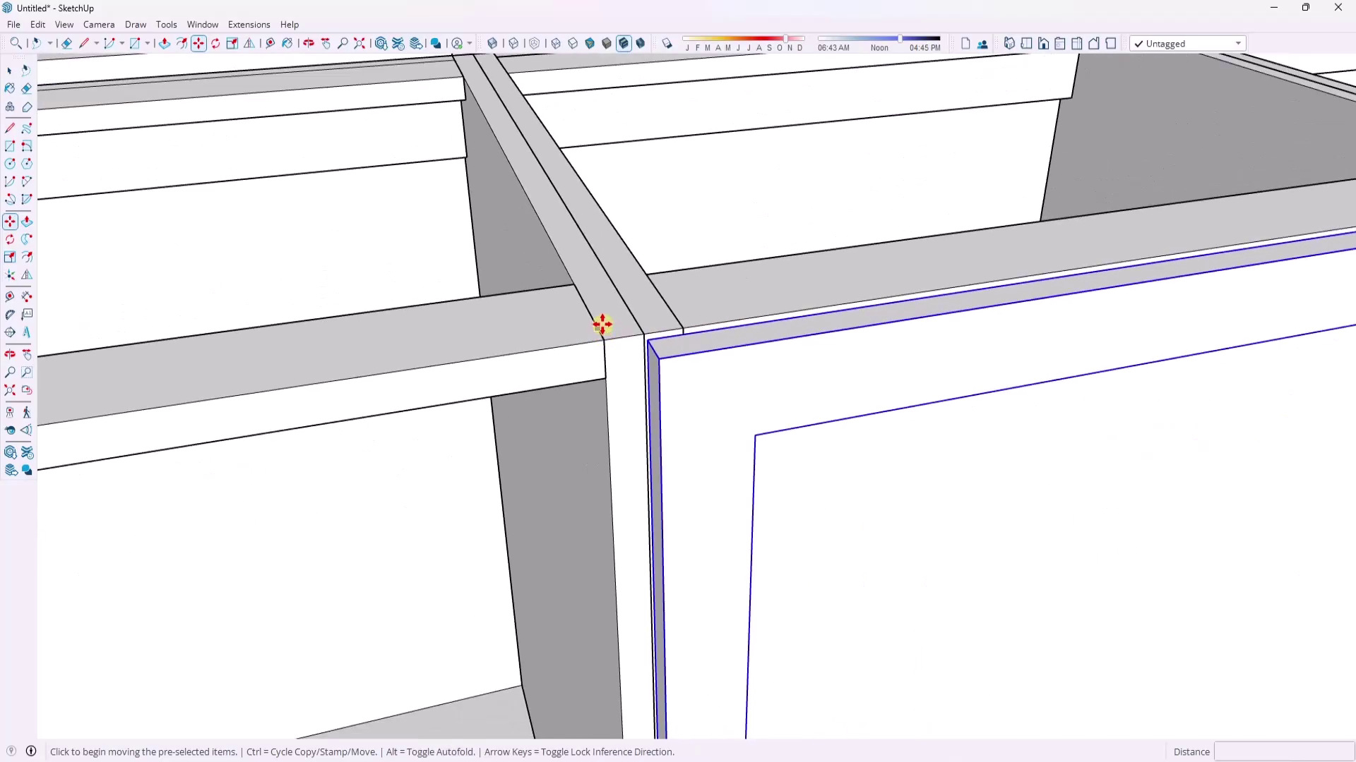
{"action": "scroll", "coordinate": [602, 325], "scroll_direction": "down", "scroll_amount": 5}
{"action": "key", "text": "space"}
{"action": "scroll", "coordinate": [1023, 283], "scroll_direction": "up", "scroll_amount": 4}
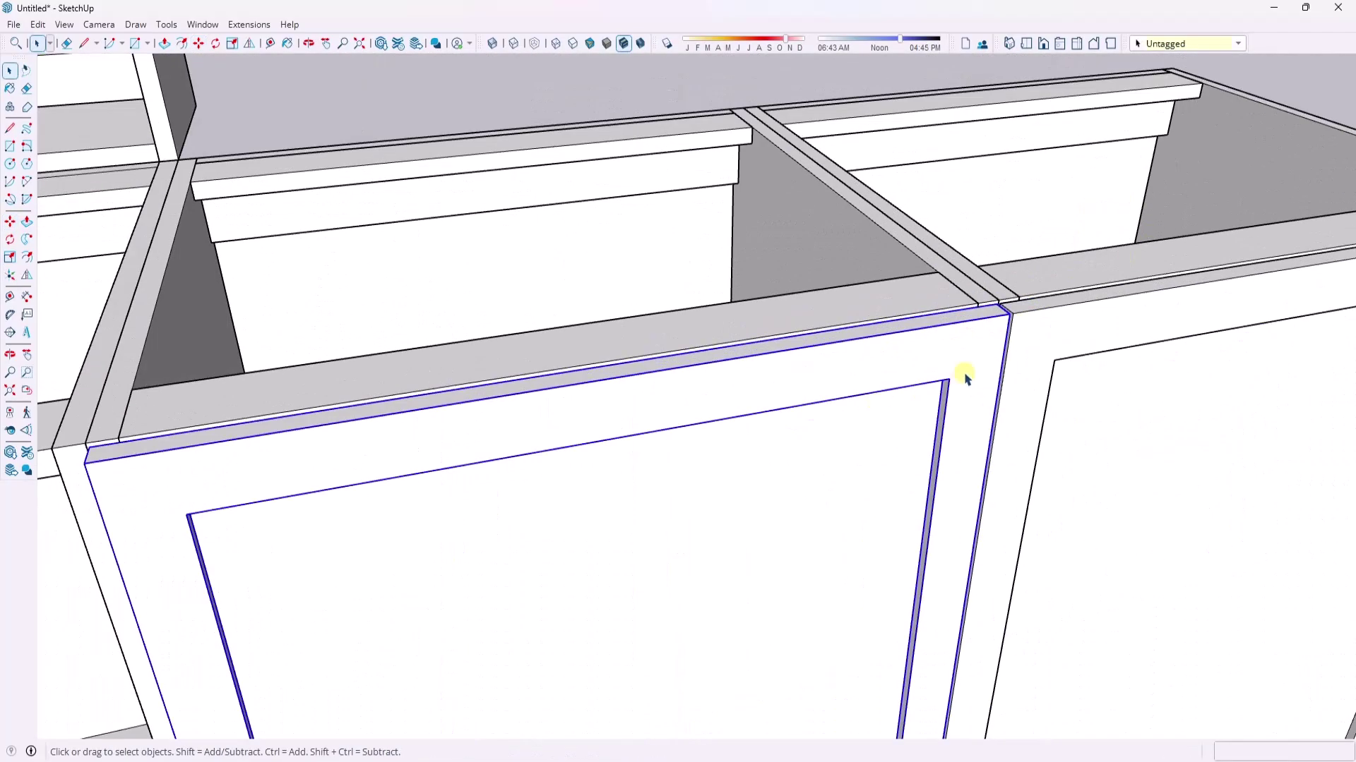
- Copy the door onto the adjacent open cabinet, using the cabinet joint's front corner as base point and the next joint's matching corner as target
{"action": "key", "text": "m"}
{"action": "scroll", "coordinate": [1017, 289], "scroll_direction": "up", "scroll_amount": 4}
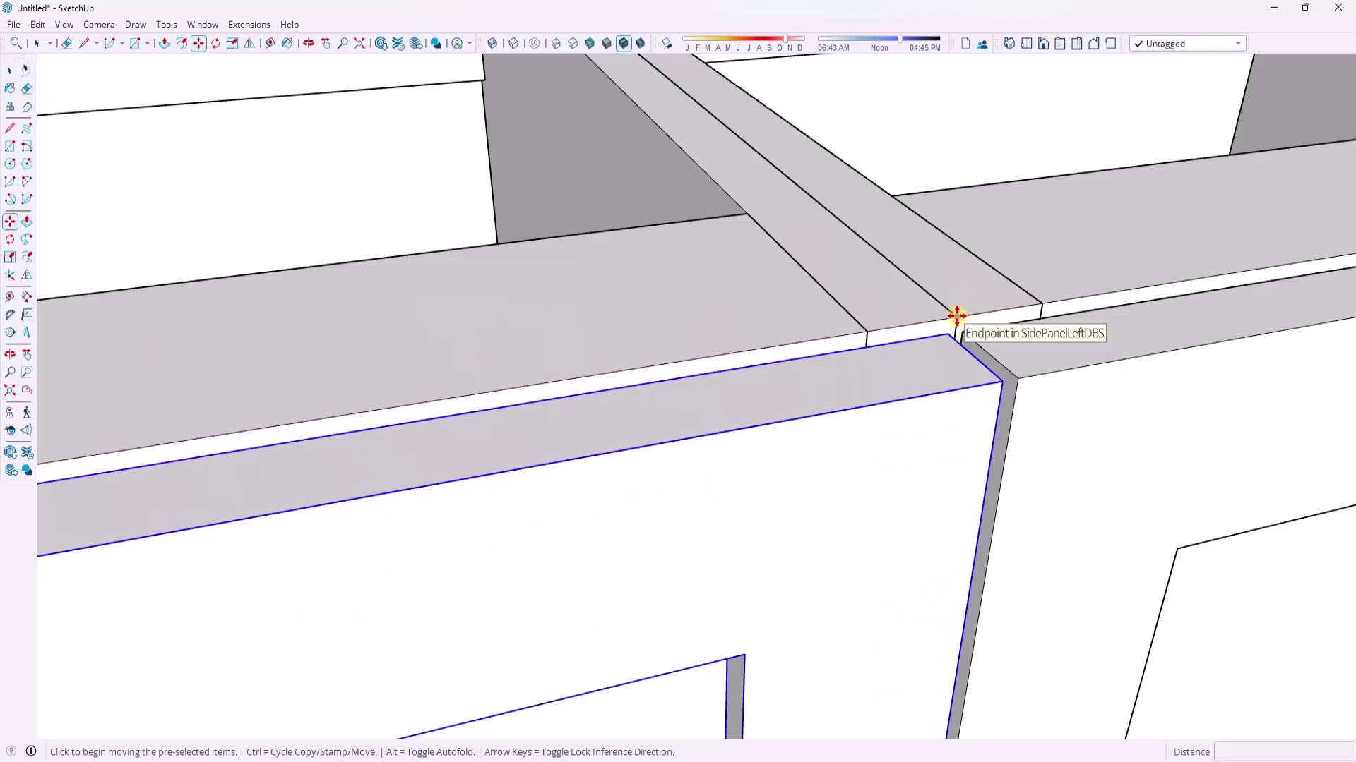
{"action": "key", "text": "ctrl"}
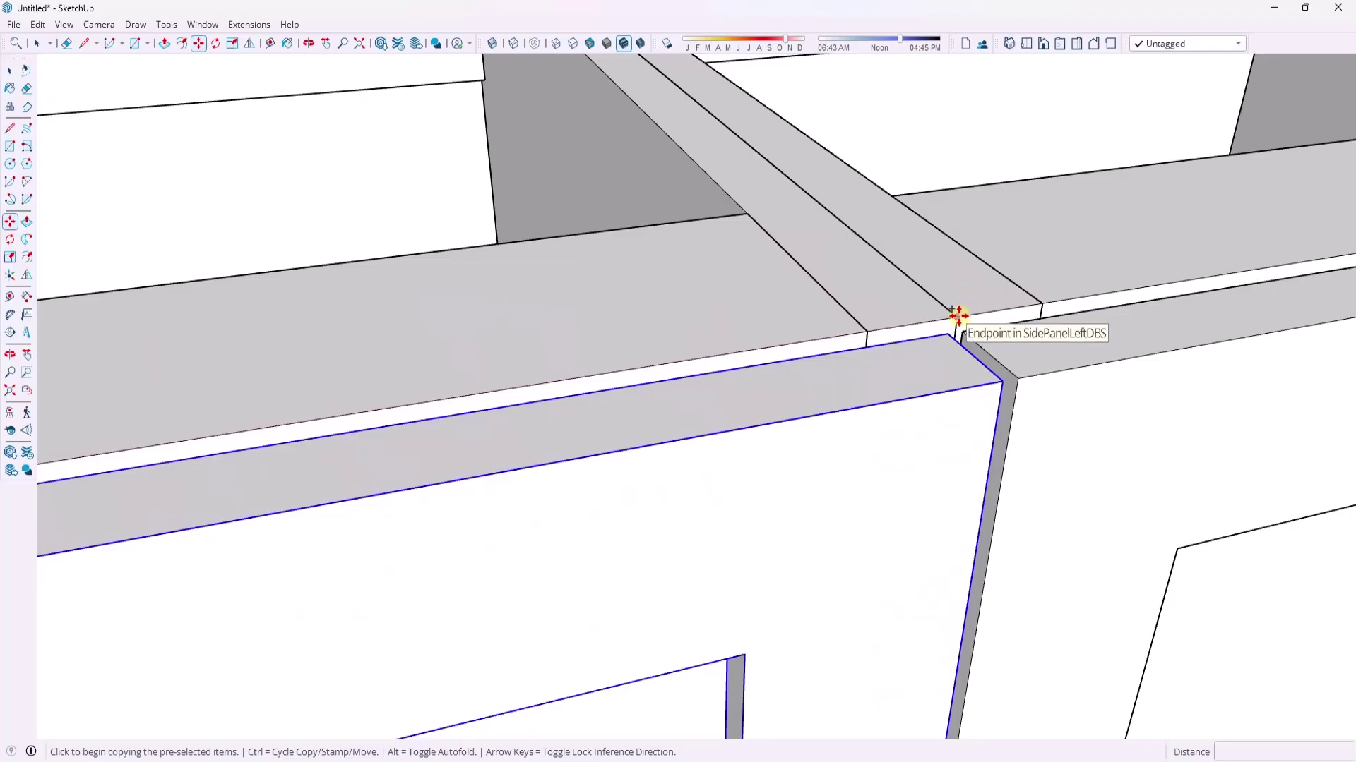
{"action": "left_click", "coordinate": [957, 313]}
{"action": "scroll", "coordinate": [921, 319], "scroll_direction": "down", "scroll_amount": 3}
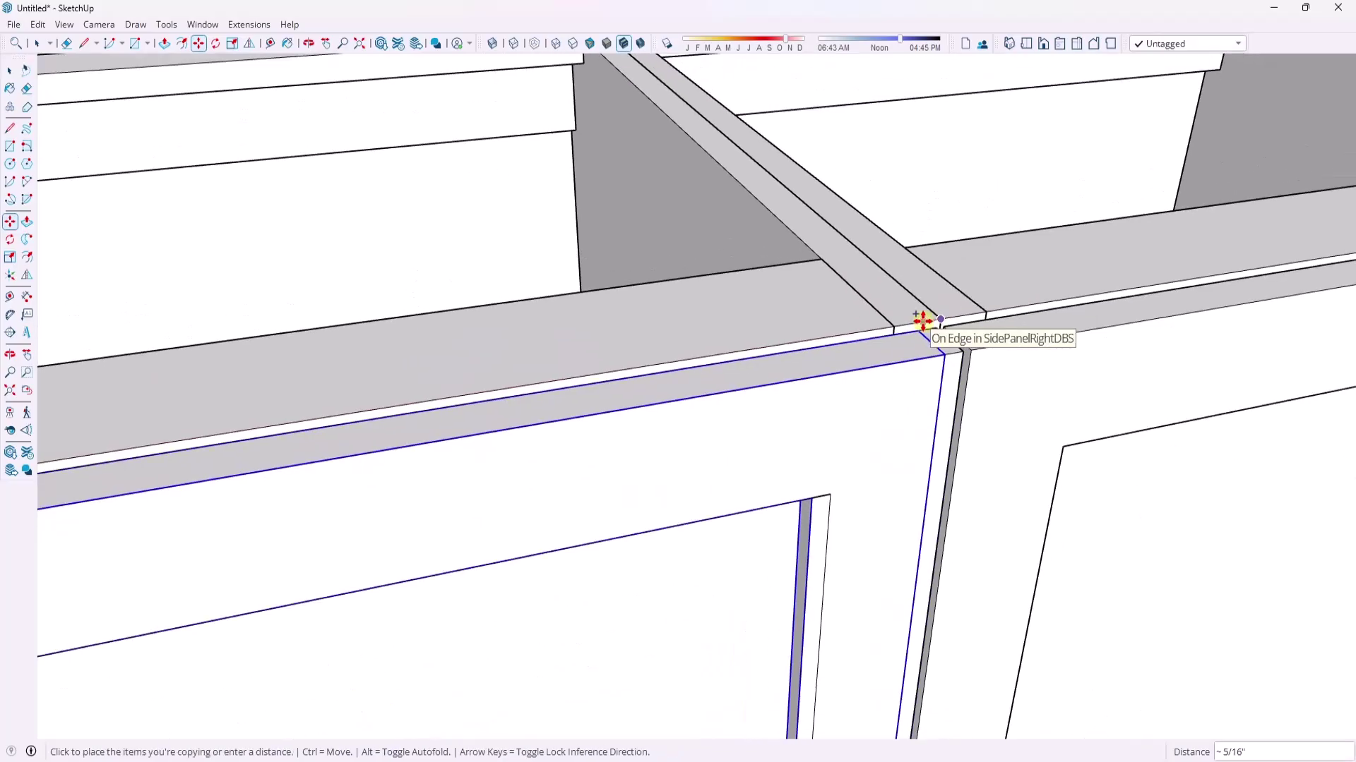
{"action": "scroll", "coordinate": [918, 319], "scroll_direction": "down", "scroll_amount": 5}
{"action": "scroll", "coordinate": [692, 363], "scroll_direction": "up", "scroll_amount": 8}
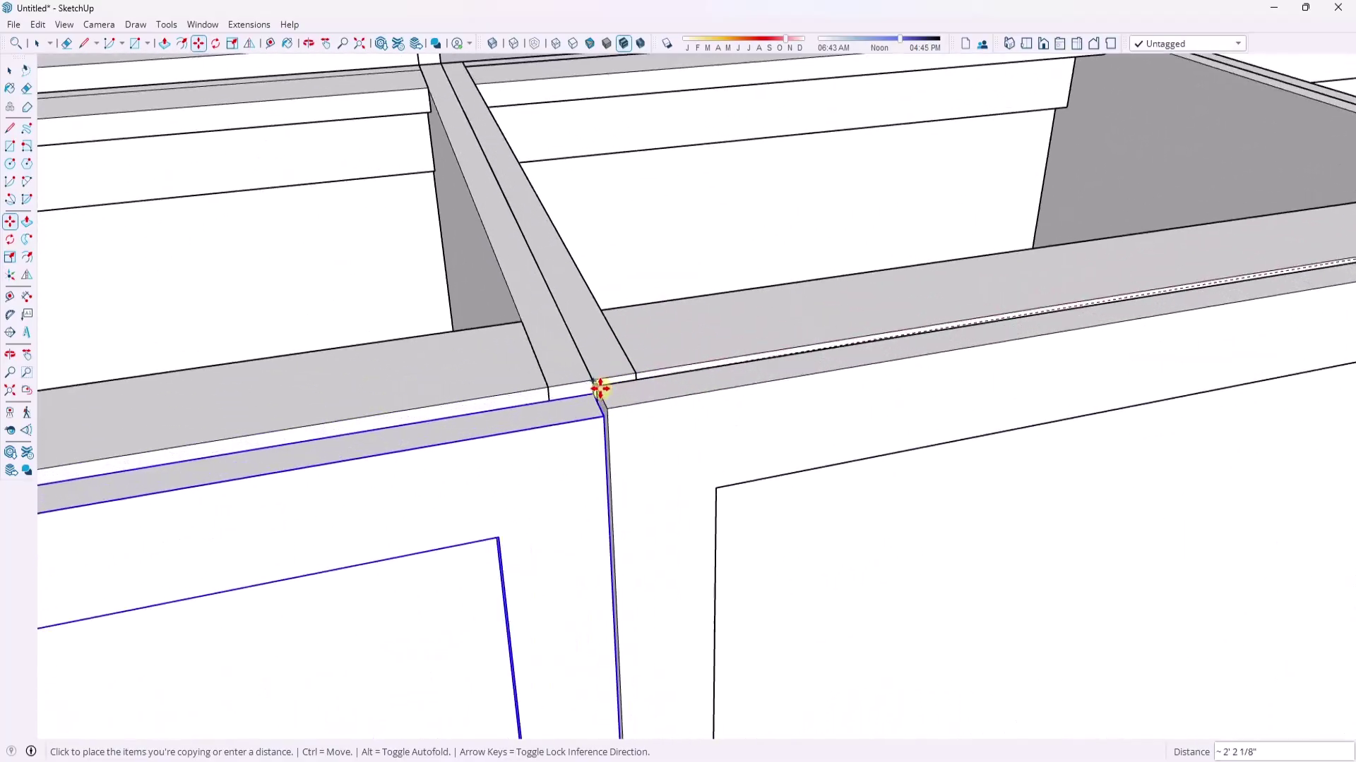
{"action": "left_click", "coordinate": [585, 373]}
{"action": "key", "text": "space"}
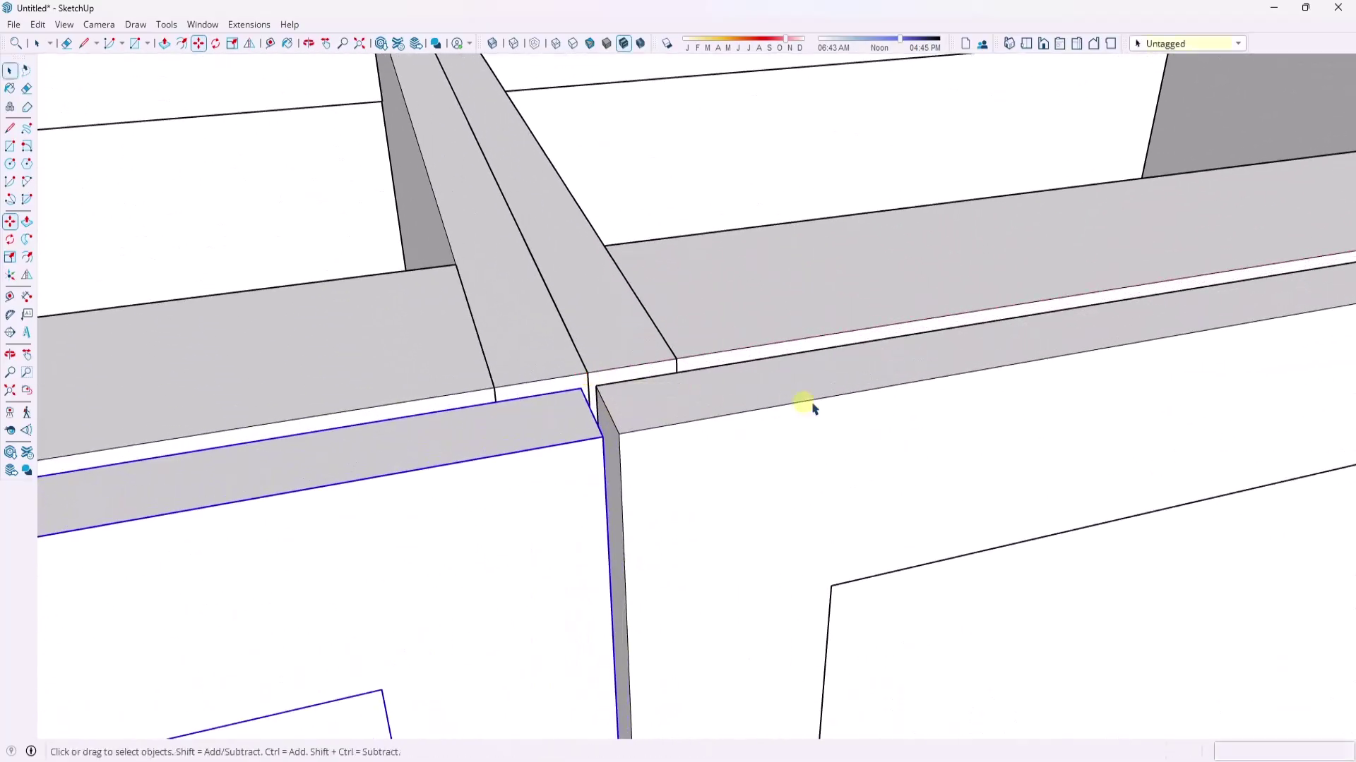
{"action": "mouse_move", "coordinate": [802, 402]}
{"action": "middle_mouse_down"}
{"action": "mouse_move", "coordinate": [781, 425]}
{"action": "mouse_move", "coordinate": [705, 384]}
{"action": "middle_mouse_up"}
{"action": "scroll", "coordinate": [717, 383], "scroll_direction": "up", "scroll_amount": 3}
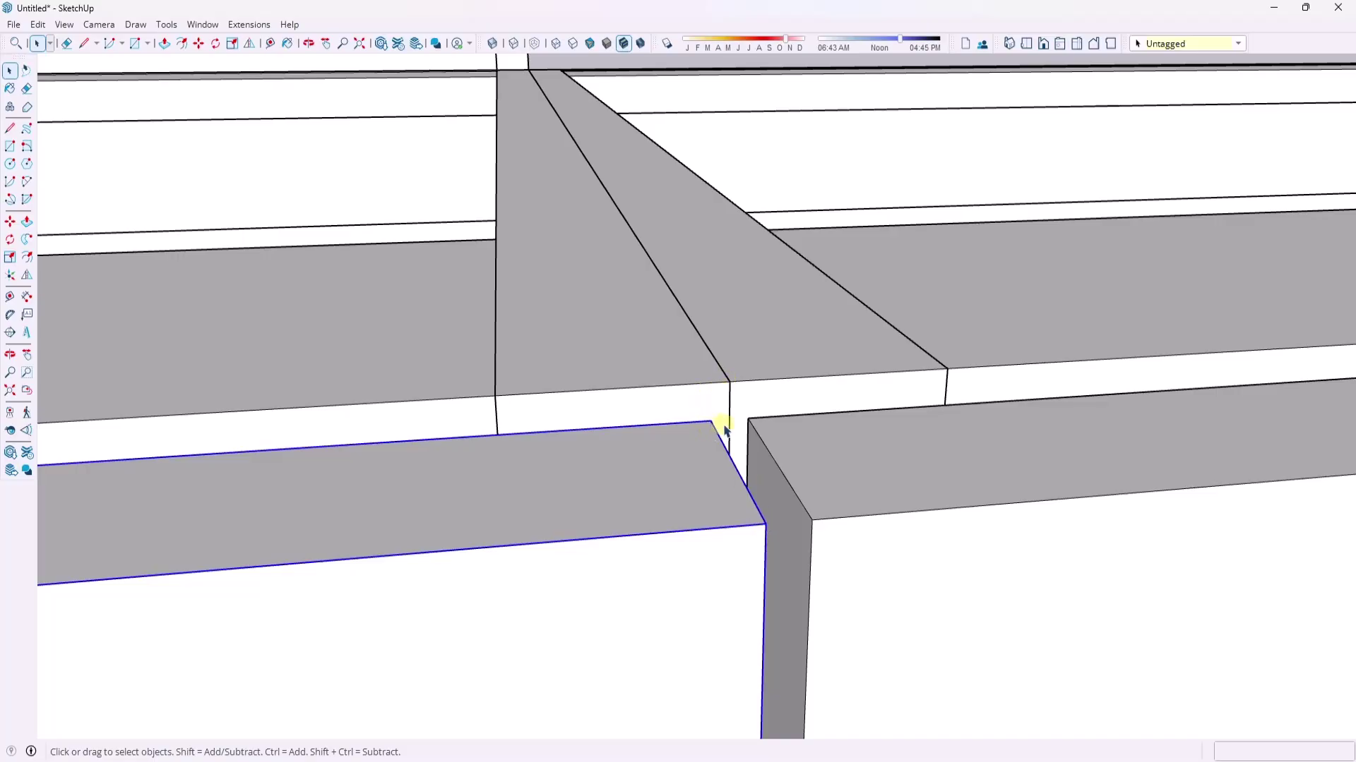
{"action": "scroll", "coordinate": [760, 426], "scroll_direction": "down", "scroll_amount": 5}
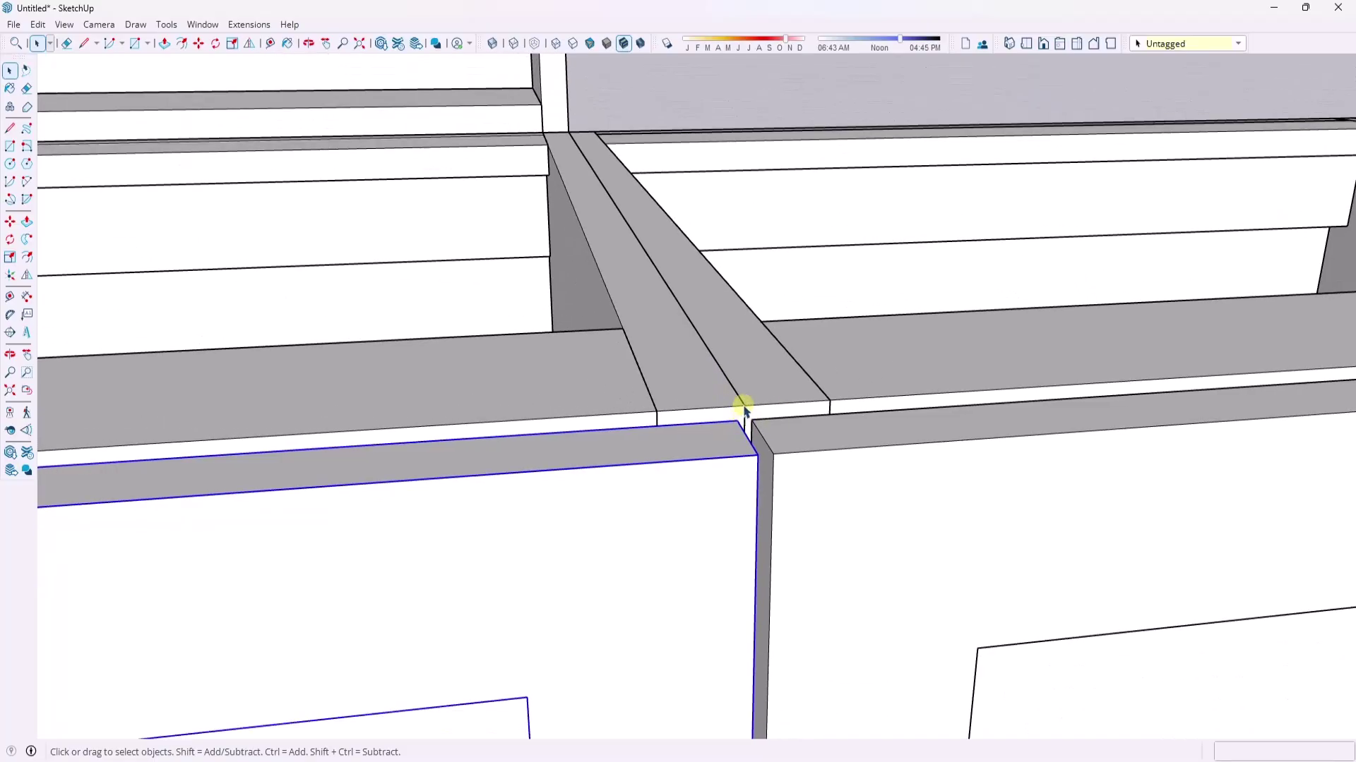
{"action": "scroll", "coordinate": [743, 418], "scroll_direction": "up", "scroll_amount": 3}
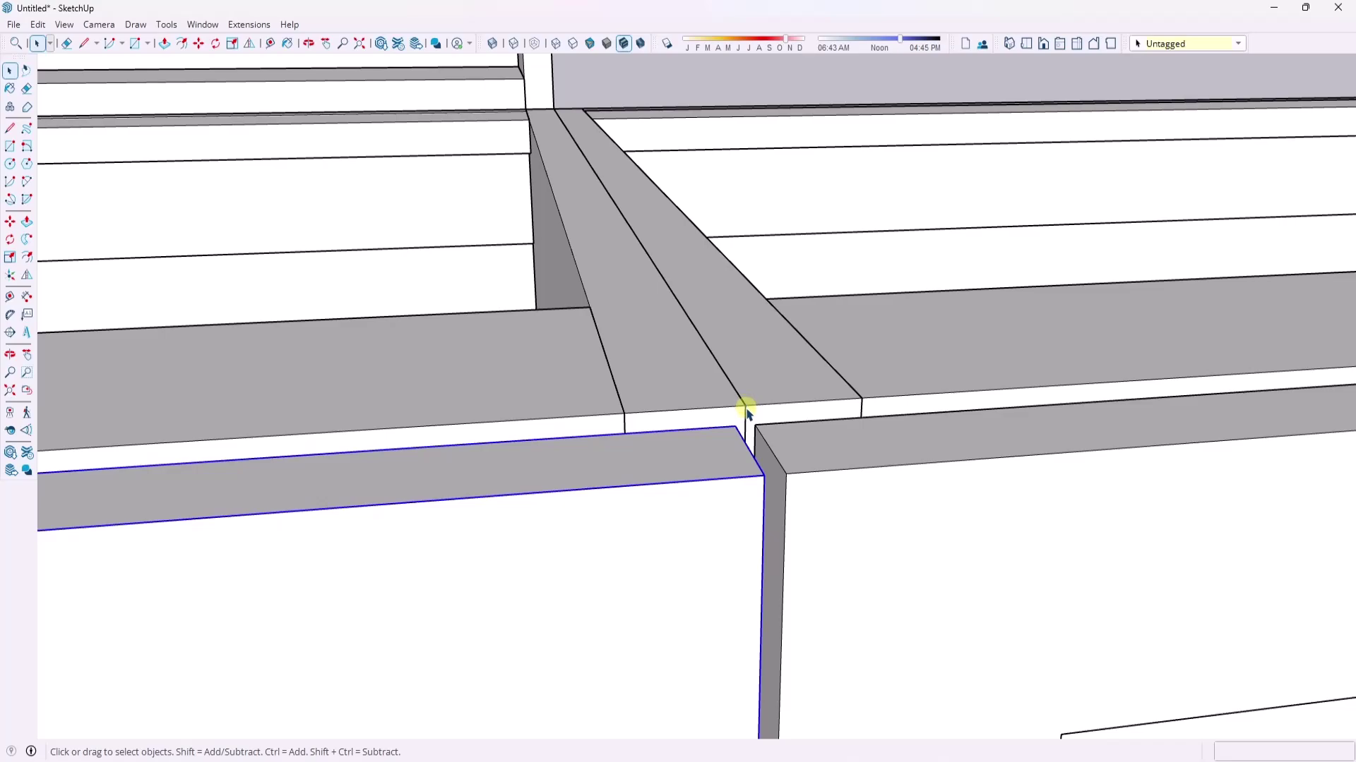
{"action": "scroll", "coordinate": [748, 413], "scroll_direction": "down", "scroll_amount": 2}
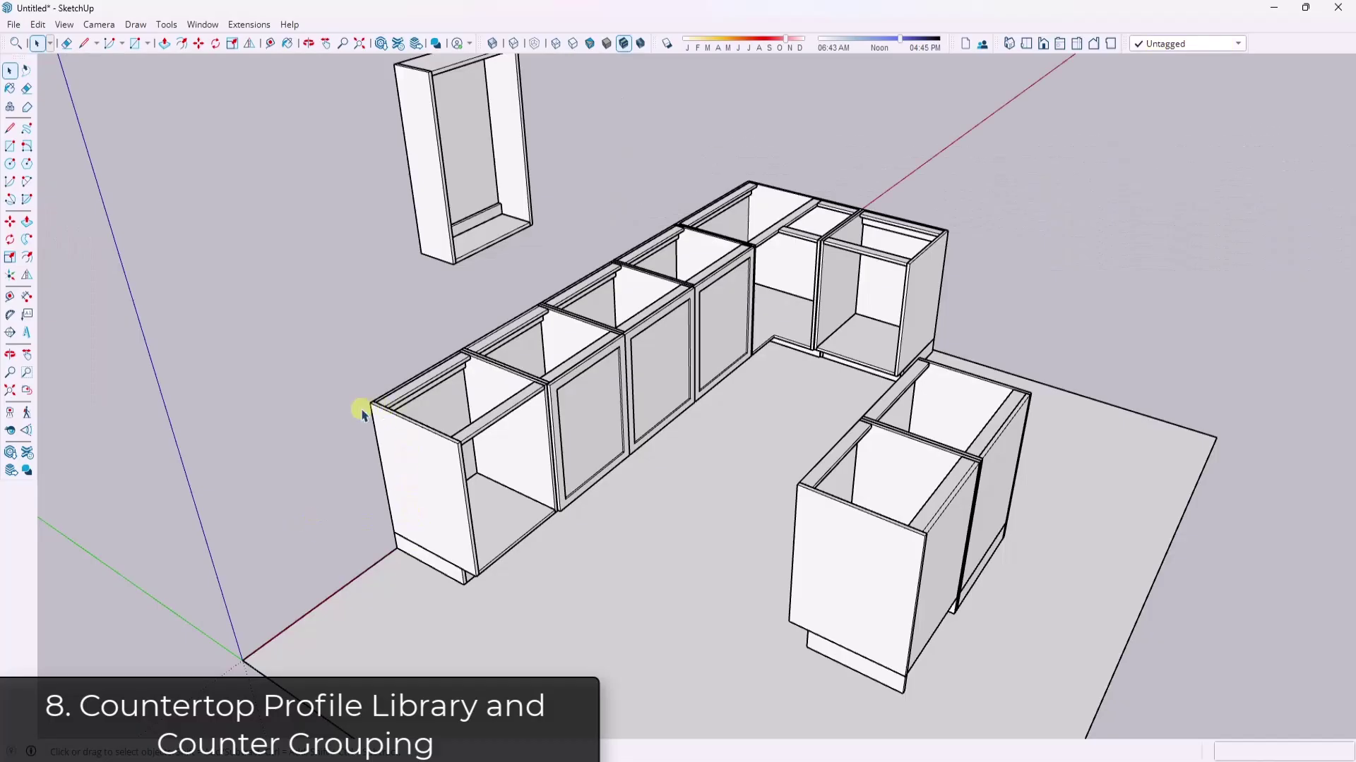
- Switch to the Dynamic Cabinet Collection model and select the 1/4" Round profile face inside the countertop profiles group
{"action": "mouse_move", "coordinate": [1019, 739]}
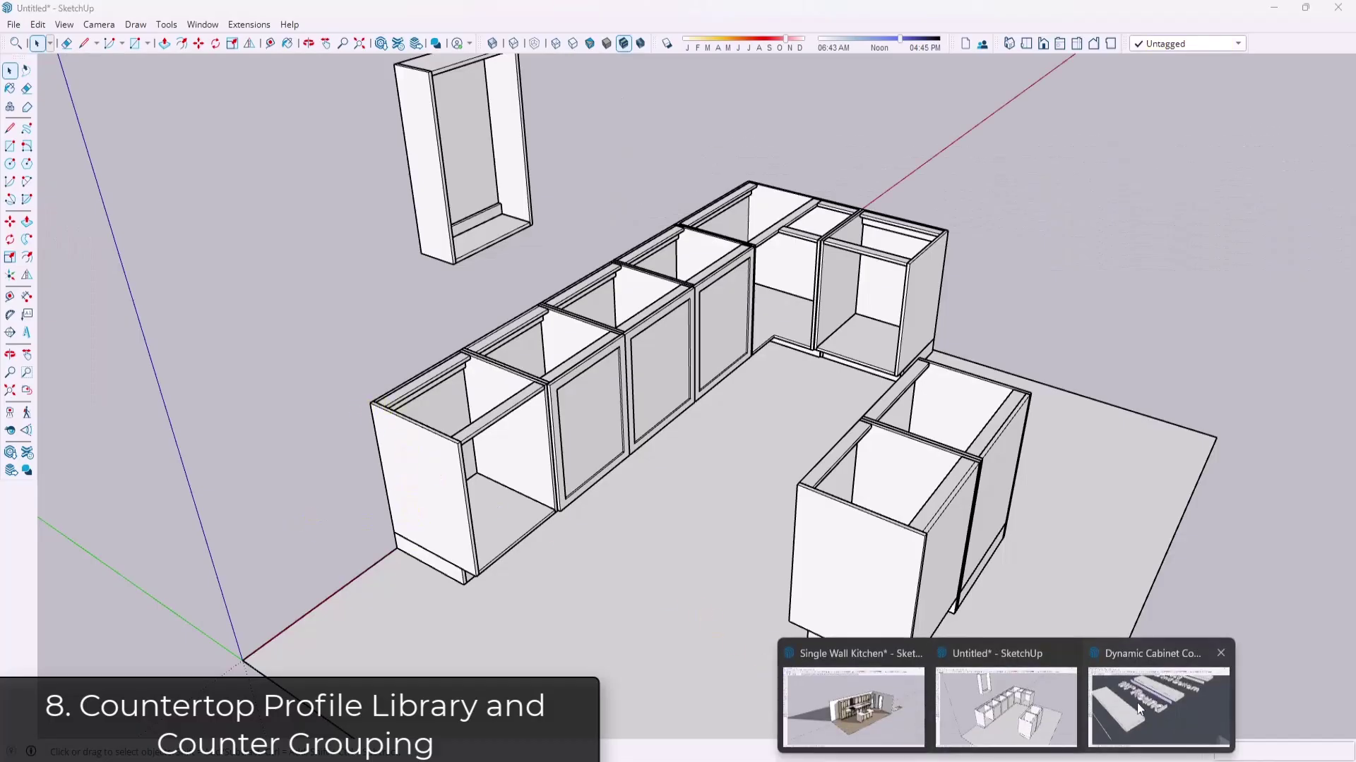
{"action": "left_click", "coordinate": [1158, 709]}
{"action": "scroll", "coordinate": [720, 510], "scroll_direction": "down", "scroll_amount": 3}
{"action": "left_click", "coordinate": [881, 370]}
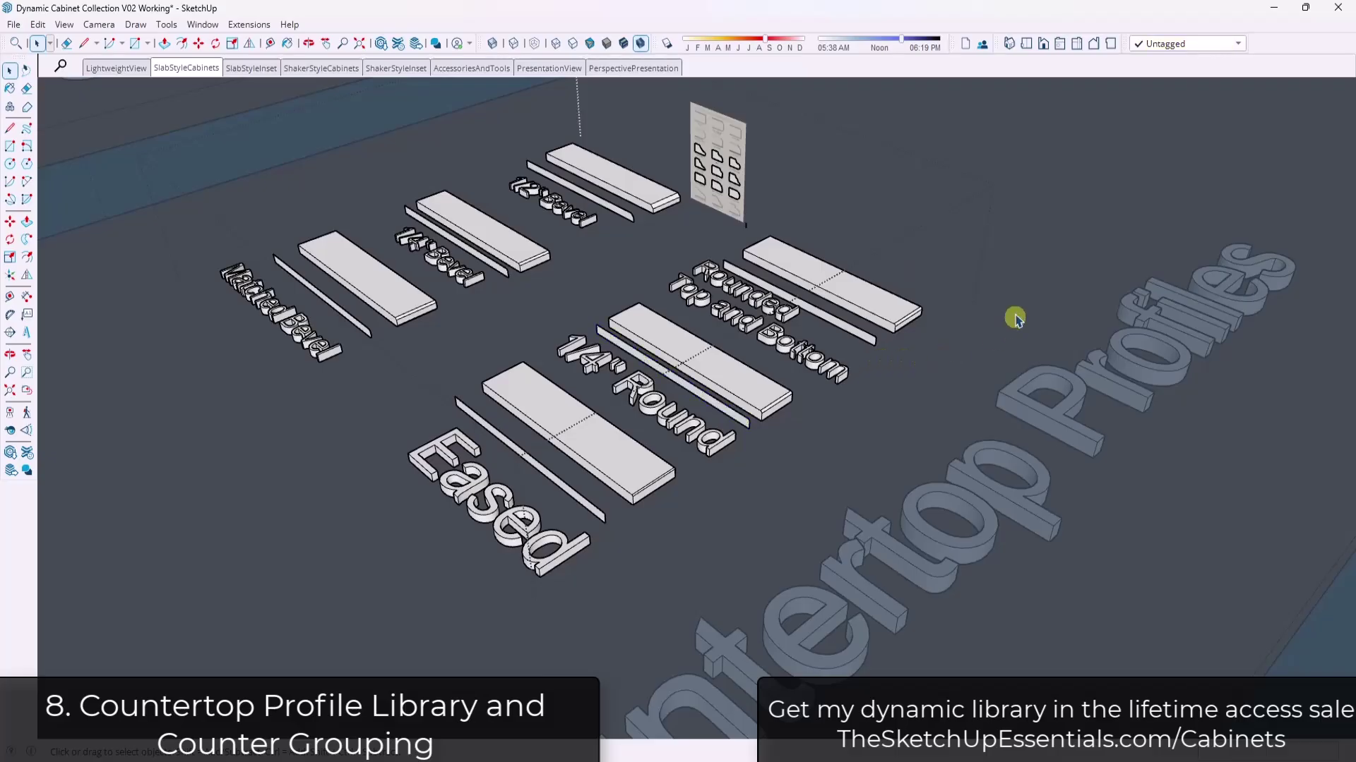
{"action": "left_click", "coordinate": [1014, 314]}
{"action": "scroll", "coordinate": [714, 353], "scroll_direction": "up", "scroll_amount": 2}
{"action": "scroll", "coordinate": [777, 452], "scroll_direction": "up", "scroll_amount": 2}
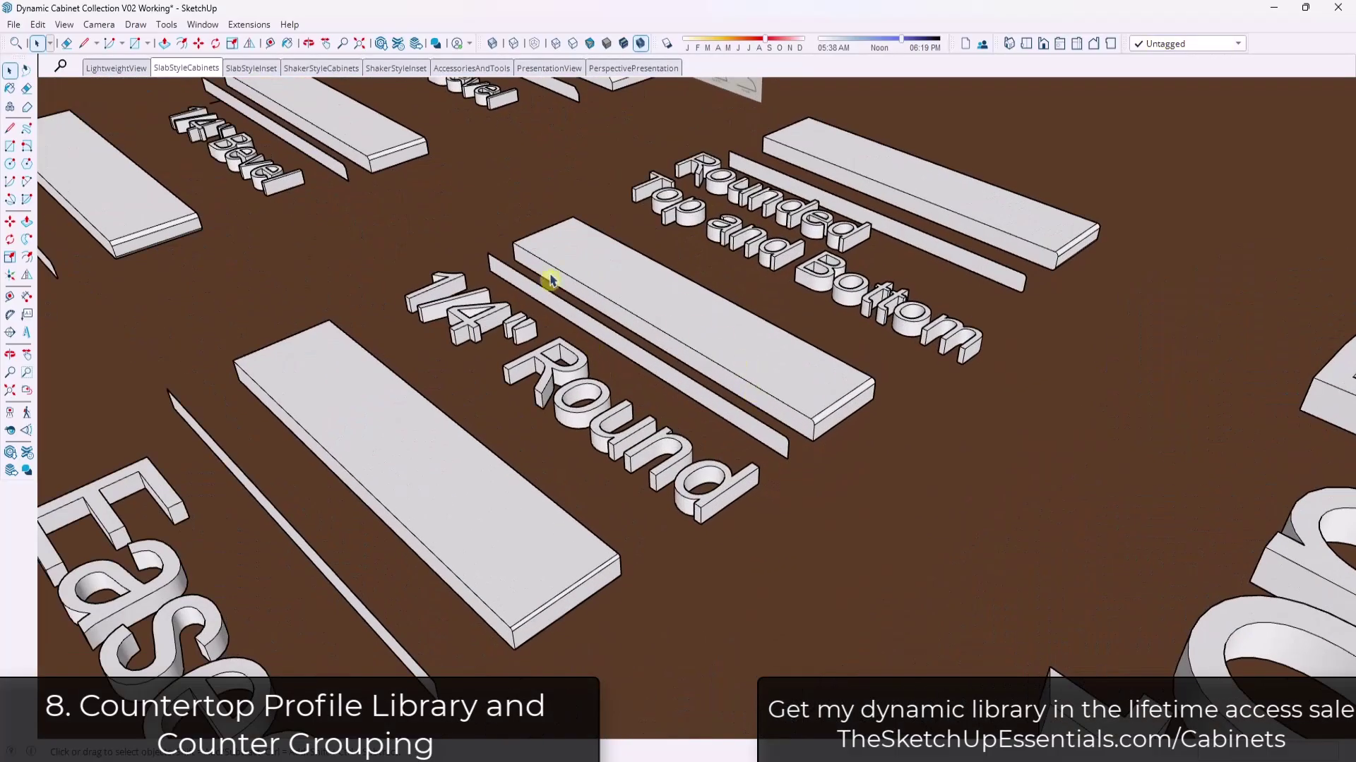
{"action": "left_click", "coordinate": [778, 450]}
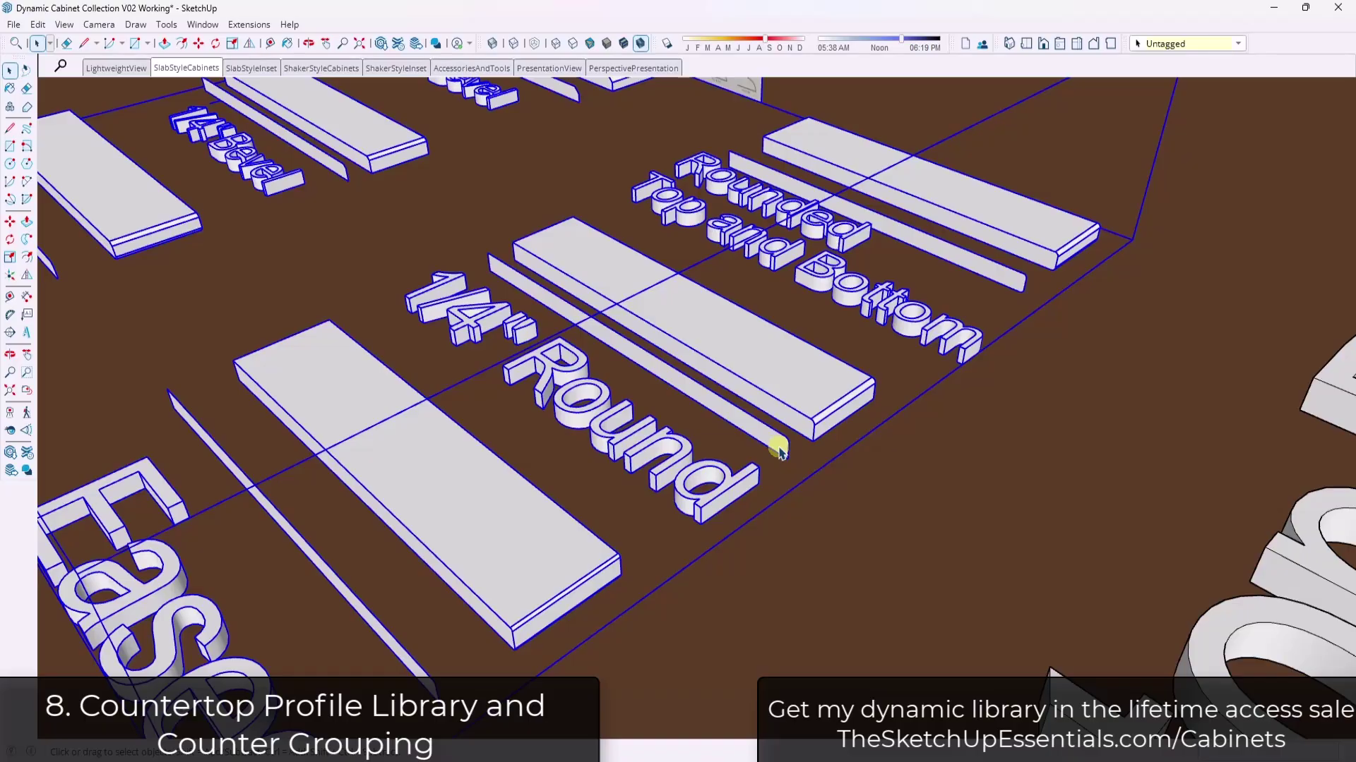
{"action": "double_click", "coordinate": [779, 451]}
{"action": "left_click", "coordinate": [779, 450]}
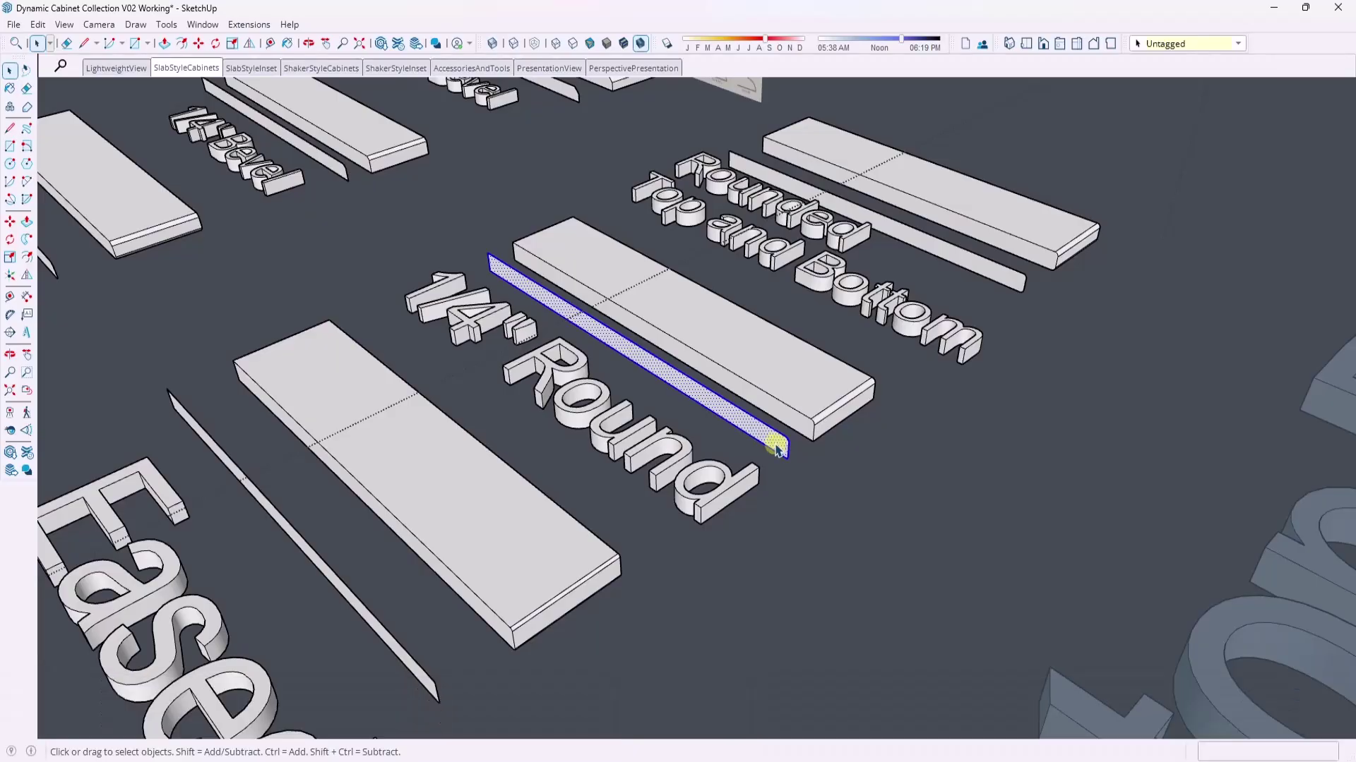
- Paste the 1/4" round profile into the kitchen model and move its lower corner onto the end cabinet's back top corner
{"action": "left_click", "coordinate": [1274, 9]}
{"action": "key", "text": "ctrl+v"}
{"action": "scroll", "coordinate": [368, 408], "scroll_direction": "up", "scroll_amount": 2}
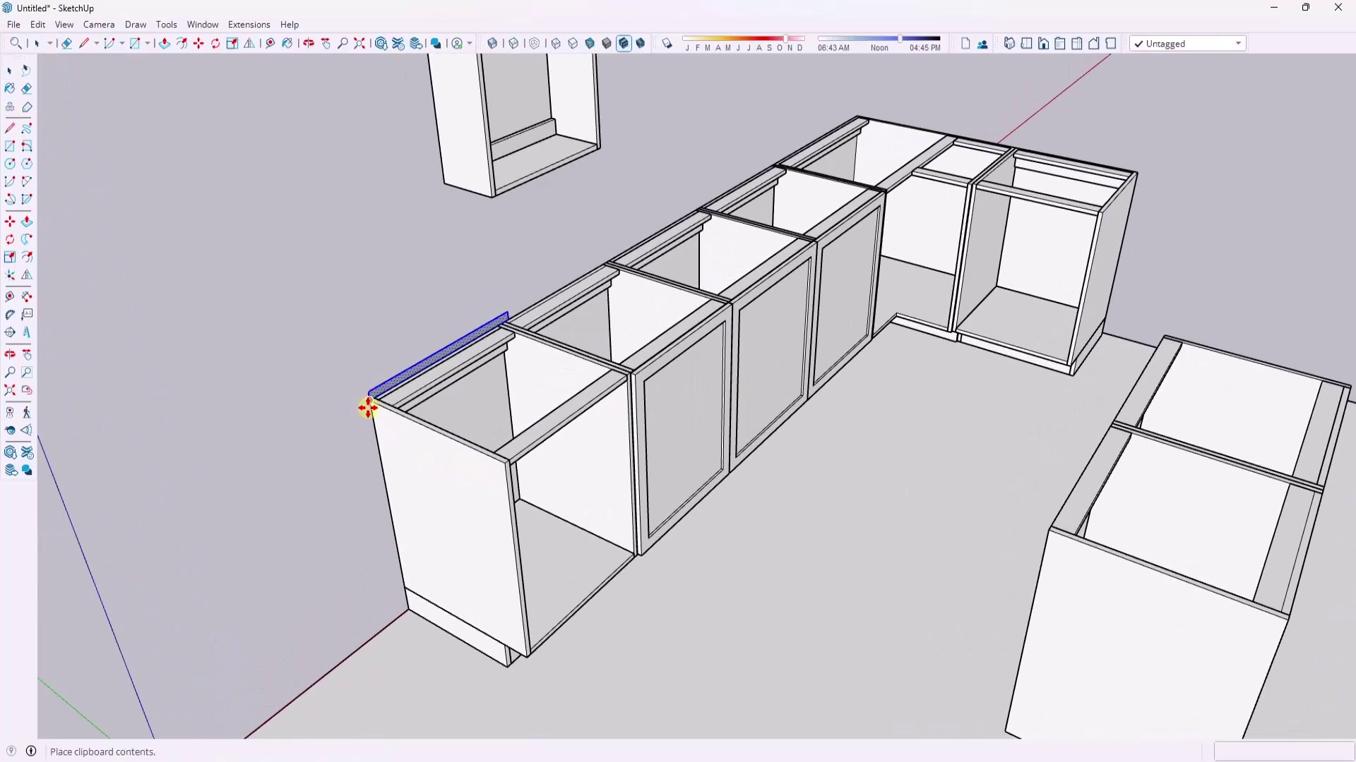
{"action": "left_click", "coordinate": [165, 512]}
{"action": "scroll", "coordinate": [348, 414], "scroll_direction": "up", "scroll_amount": 4}
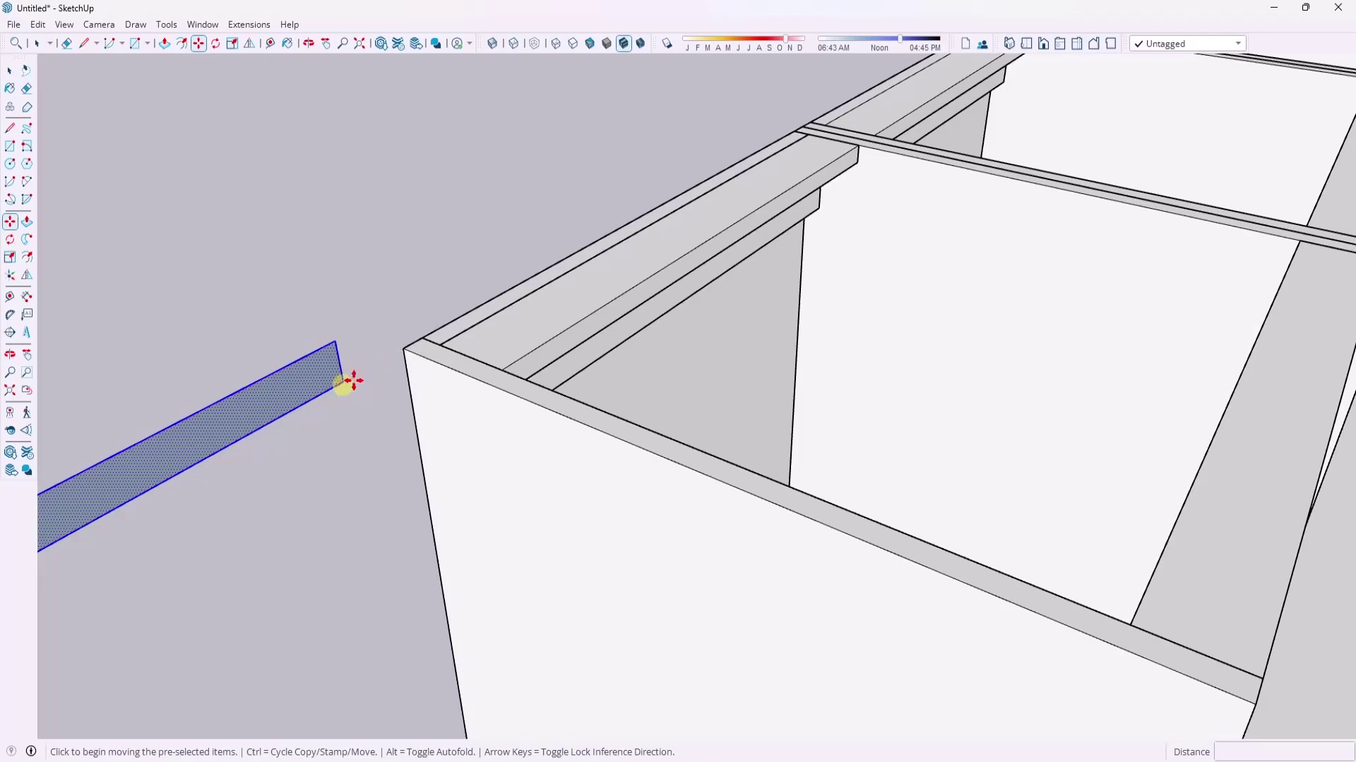
{"action": "left_click", "coordinate": [350, 382]}
{"action": "left_click", "coordinate": [400, 348]}
- Rotate the countertop profile 90° about the cabinet's back corner so it runs along the end cabinet's side panel
{"action": "key", "text": "q"}
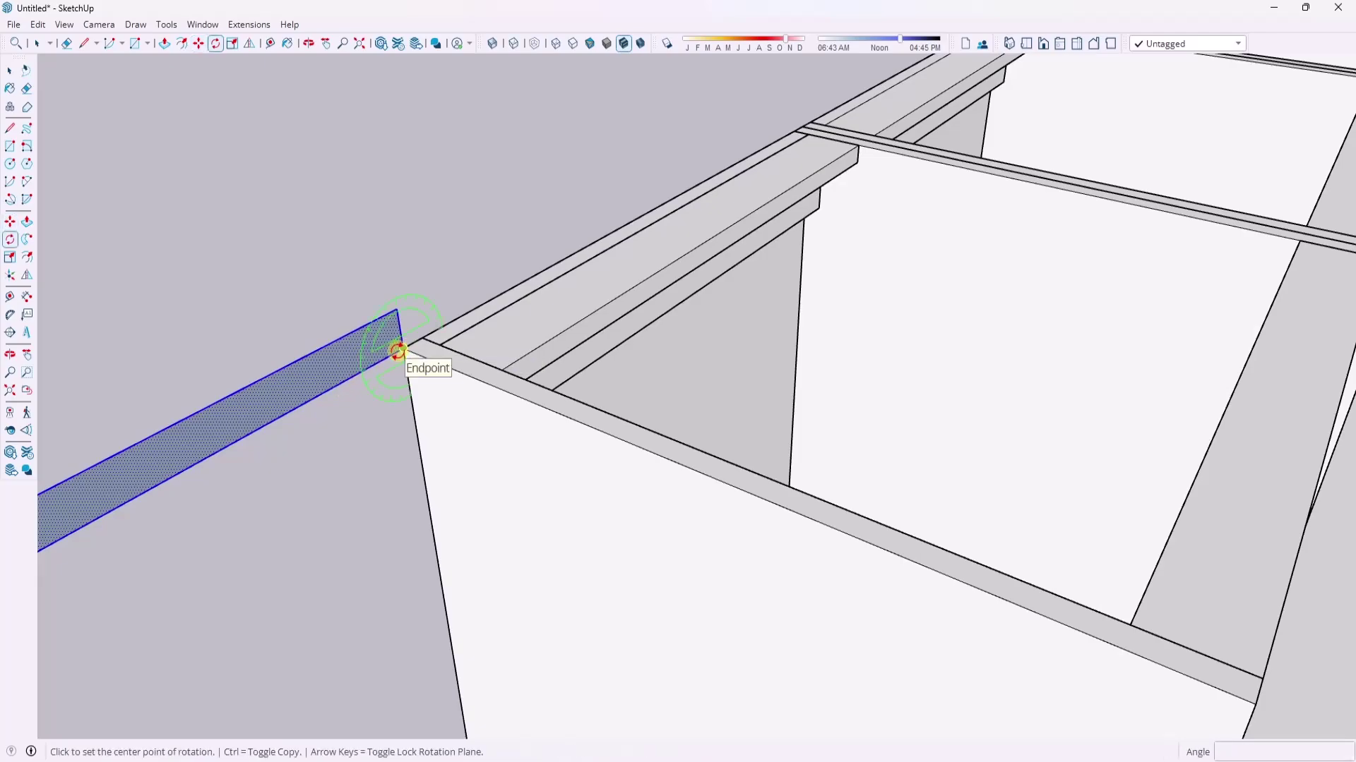
{"action": "left_click", "coordinate": [395, 350]}
{"action": "left_click", "coordinate": [364, 374]}
{"action": "scroll", "coordinate": [378, 384], "scroll_direction": "down", "scroll_amount": 5}
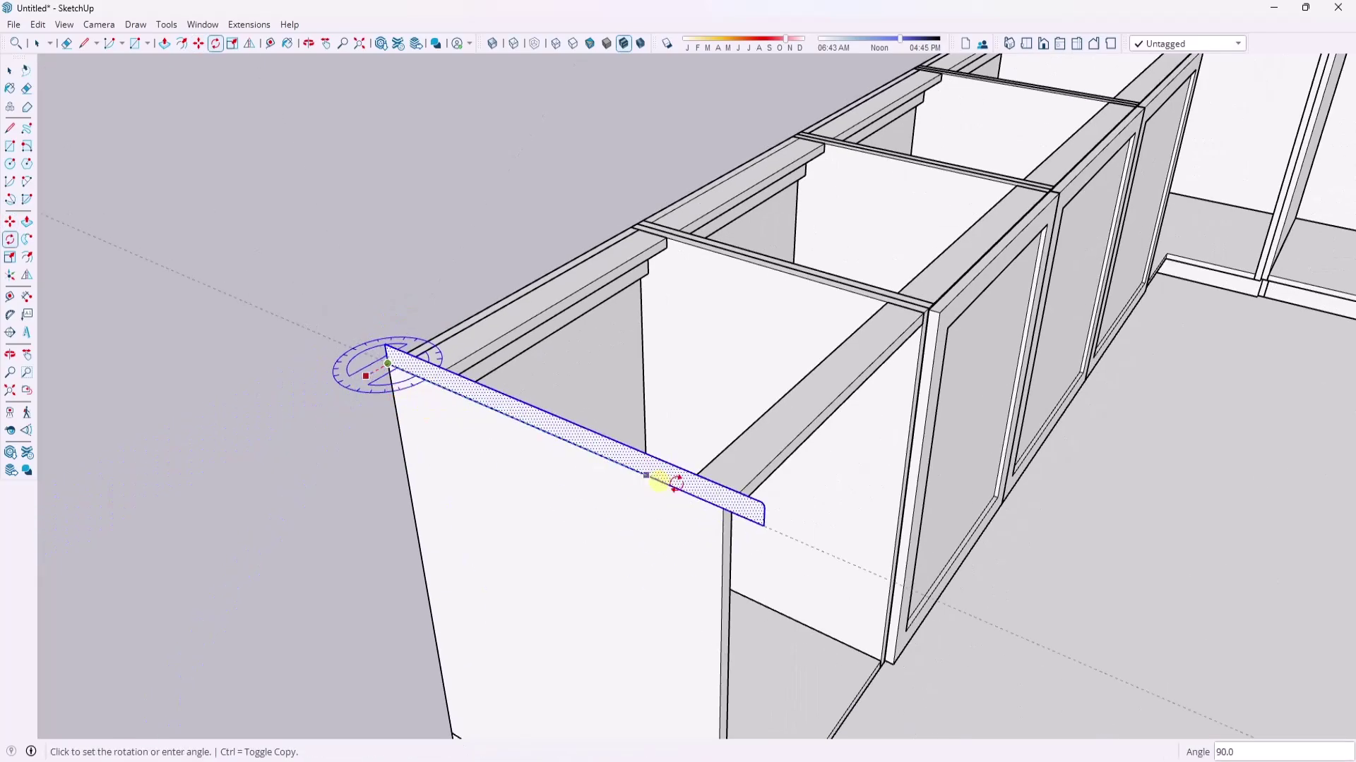
{"action": "left_click", "coordinate": [718, 500]}
{"action": "key", "text": "space"}
- Draw a line path from the profile's lower back corner along the back top edges of the L-shaped base cabinets to the far end
{"action": "key", "text": "l"}
{"action": "scroll", "coordinate": [368, 367], "scroll_direction": "up", "scroll_amount": 2}
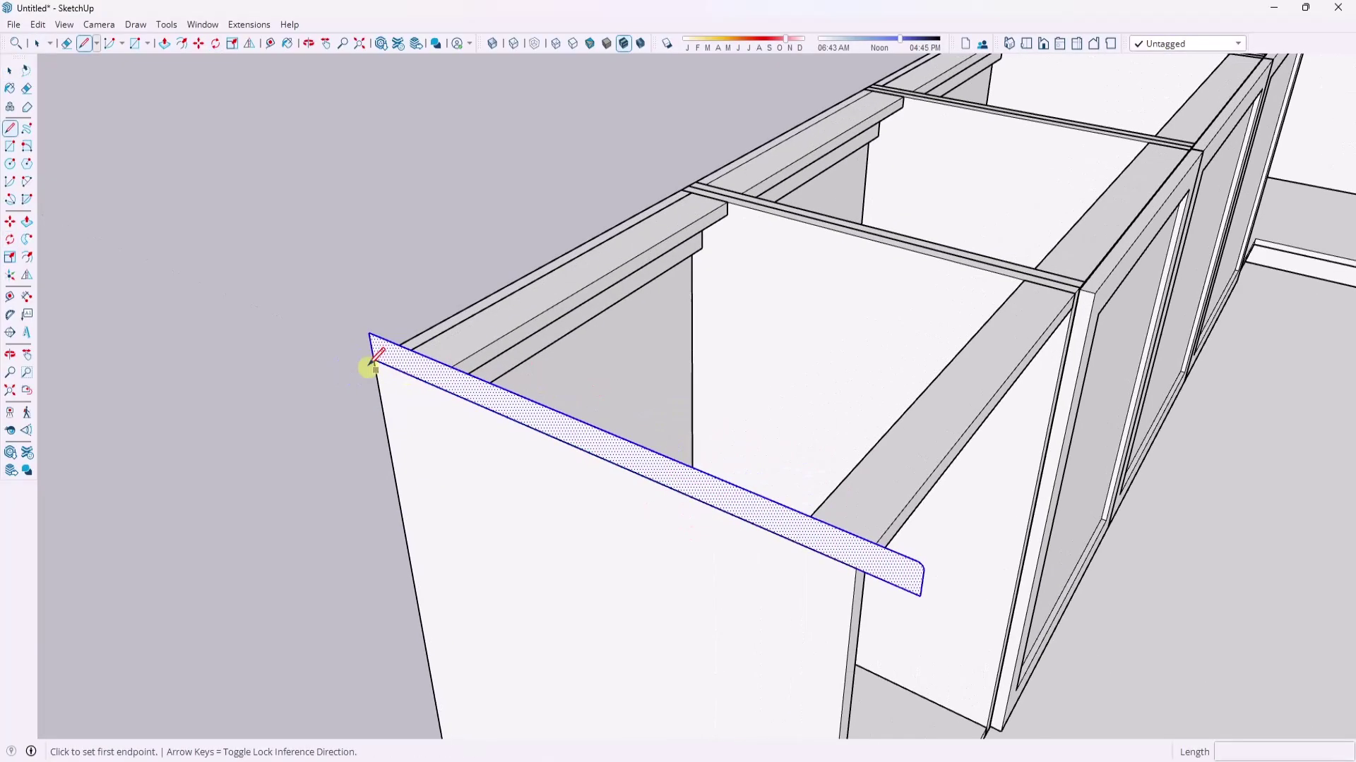
{"action": "left_click", "coordinate": [374, 360]}
{"action": "scroll", "coordinate": [699, 205], "scroll_direction": "down", "scroll_amount": 4}
{"action": "scroll", "coordinate": [765, 121], "scroll_direction": "up", "scroll_amount": 5}
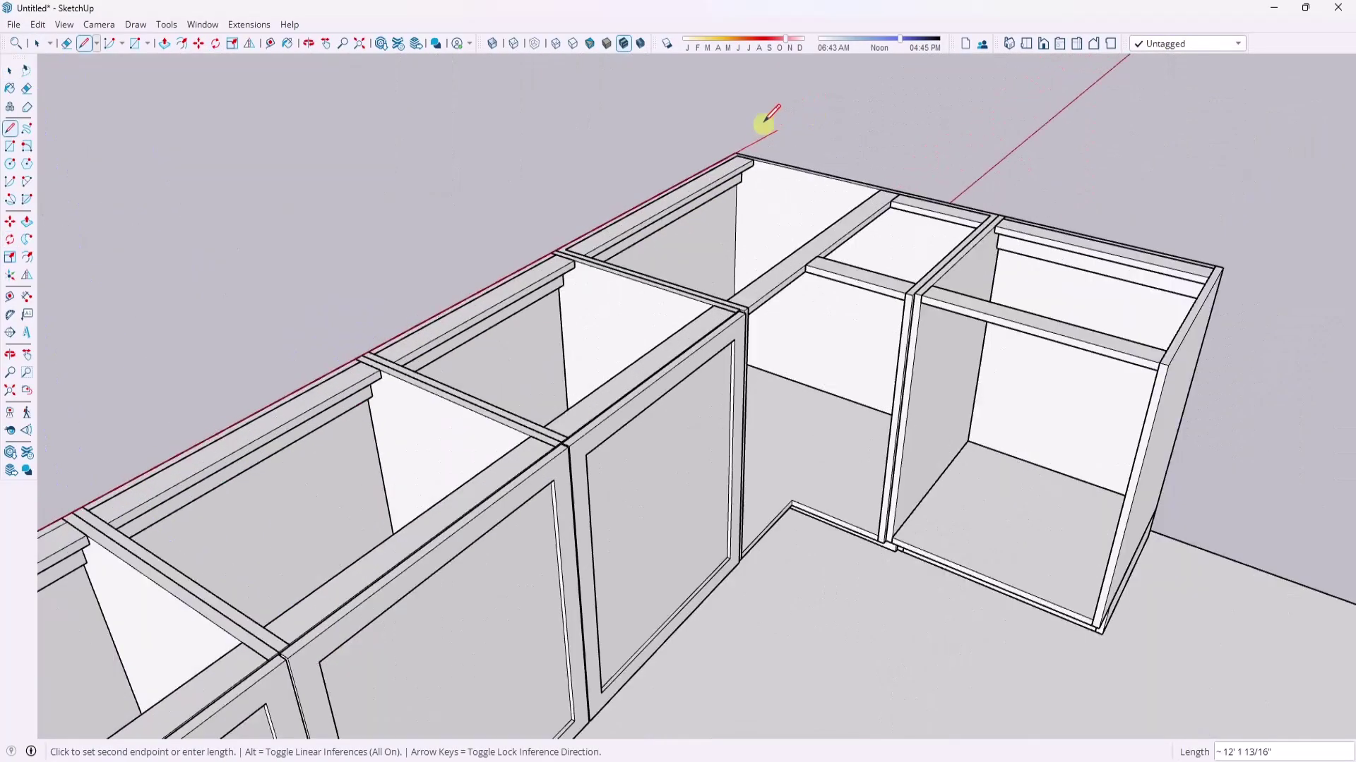
{"action": "left_click", "coordinate": [730, 156]}
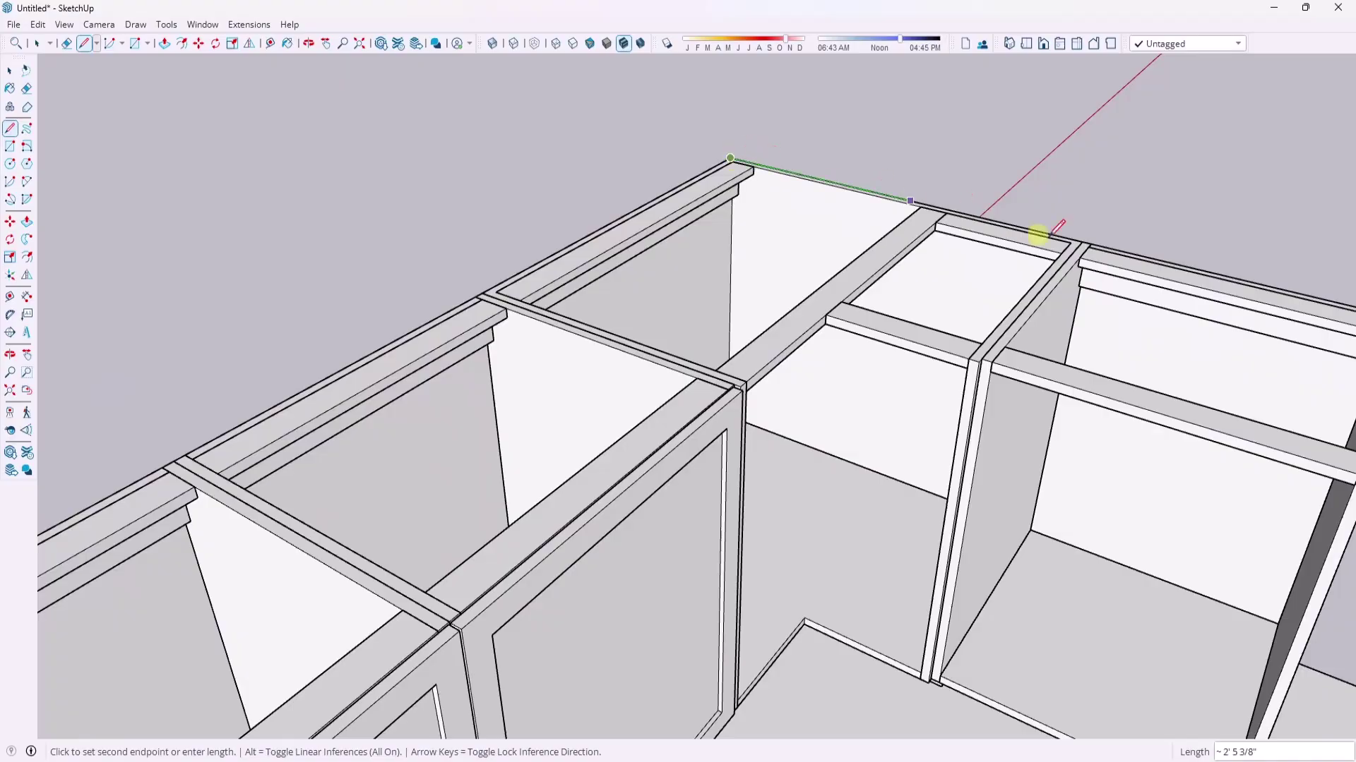
{"action": "scroll", "coordinate": [1200, 268], "scroll_direction": "down", "scroll_amount": 3}
{"action": "left_click", "coordinate": [1268, 290]}
{"action": "key", "text": "space"}
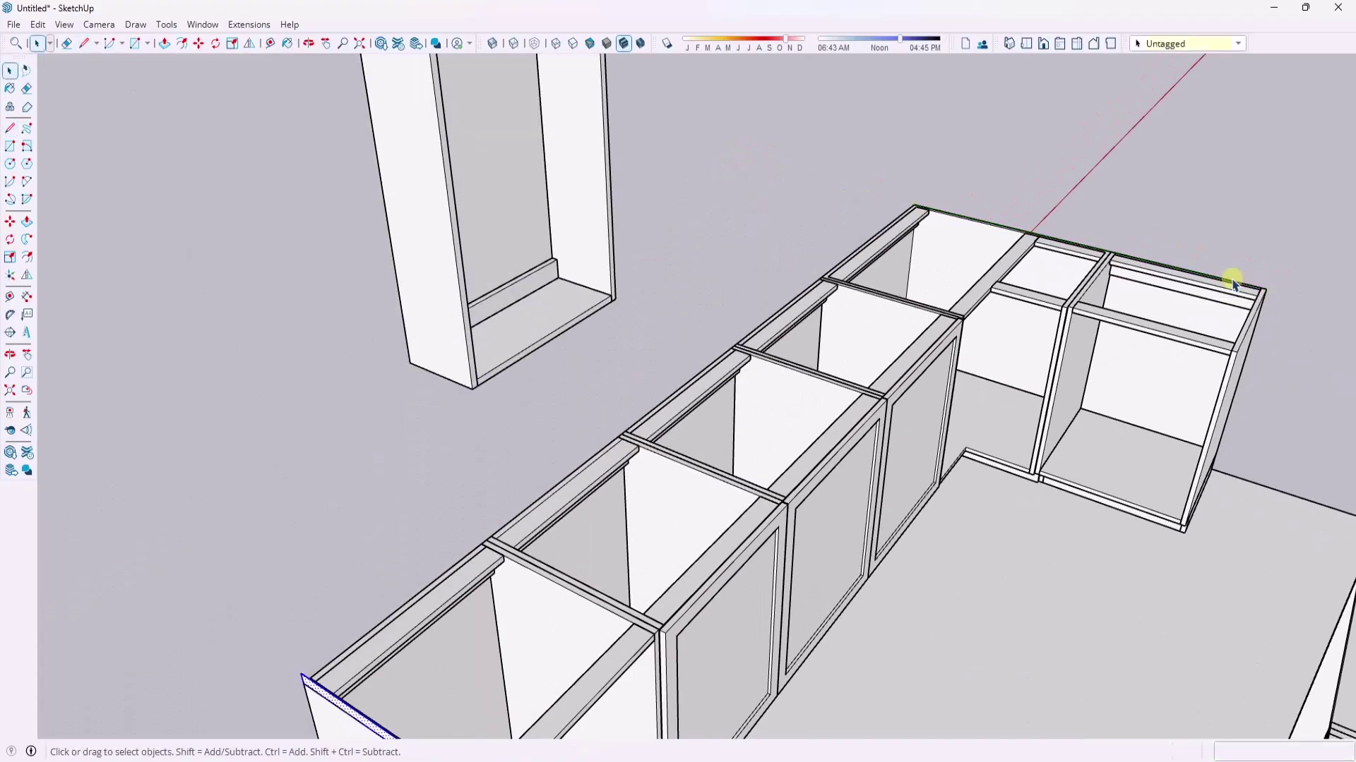
- Extrude the 1/4" round profile with Follow Me along the path at the back of the L-shaped base cabinets to form the countertop
{"action": "left_click", "coordinate": [1239, 283]}
{"action": "scroll", "coordinate": [1240, 283], "scroll_direction": "up", "scroll_amount": 3}
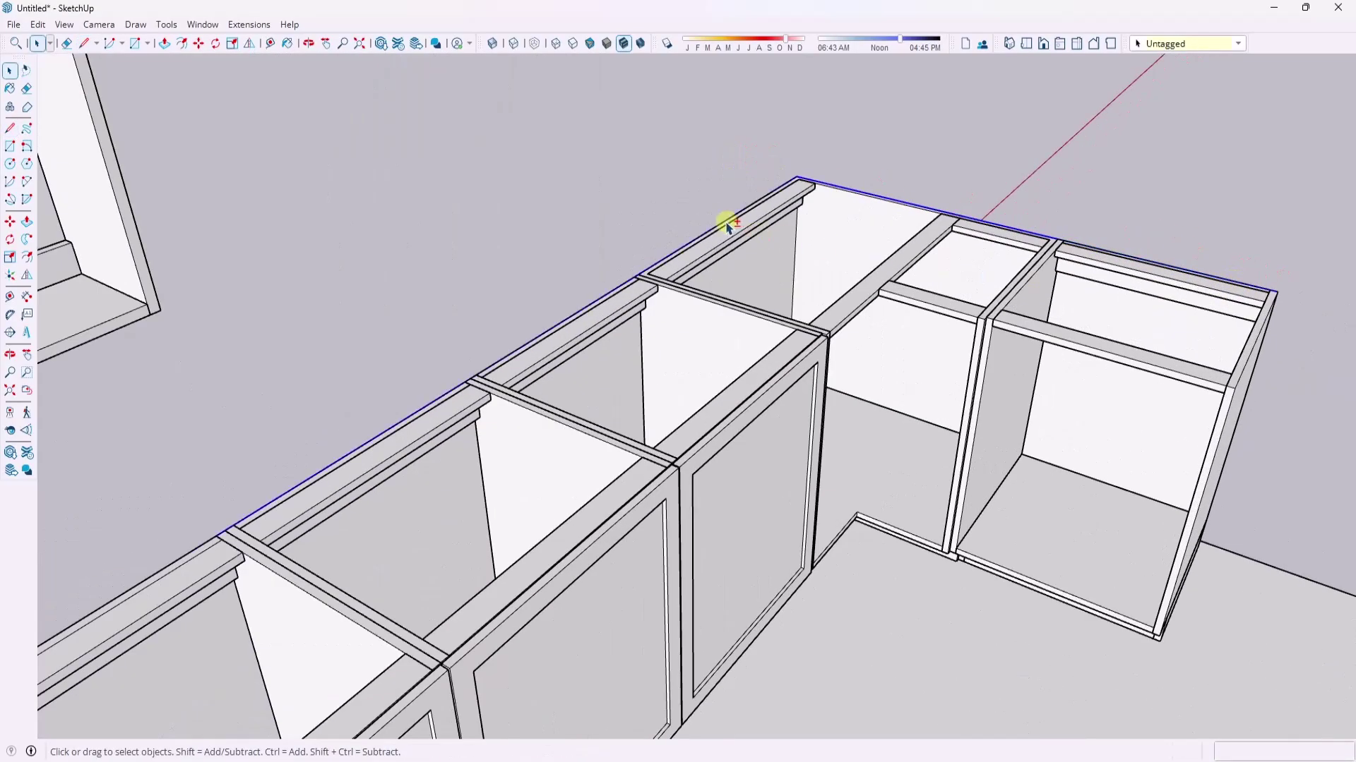
{"action": "scroll", "coordinate": [1038, 203], "scroll_direction": "down", "scroll_amount": 8}
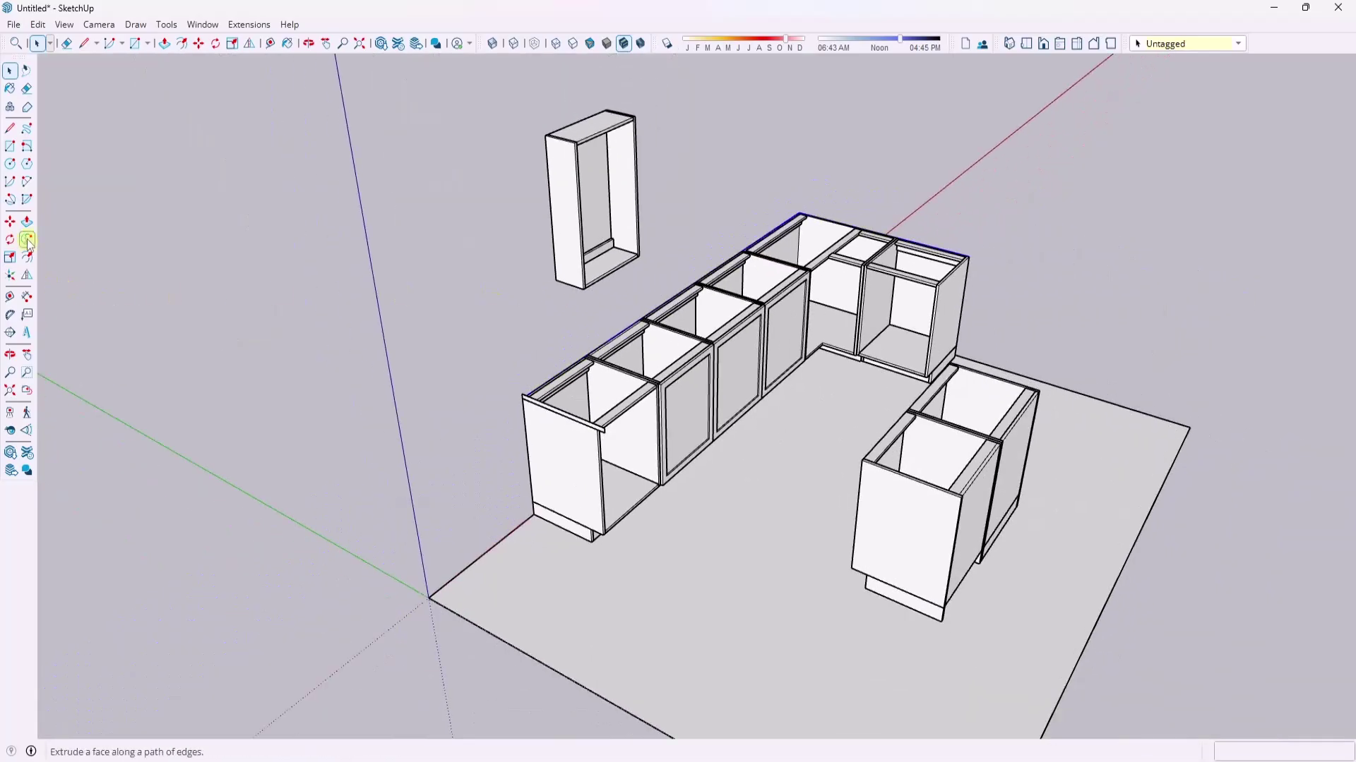
{"action": "left_click", "coordinate": [27, 240]}
{"action": "scroll", "coordinate": [509, 418], "scroll_direction": "up", "scroll_amount": 3}
{"action": "left_click", "coordinate": [581, 421]}
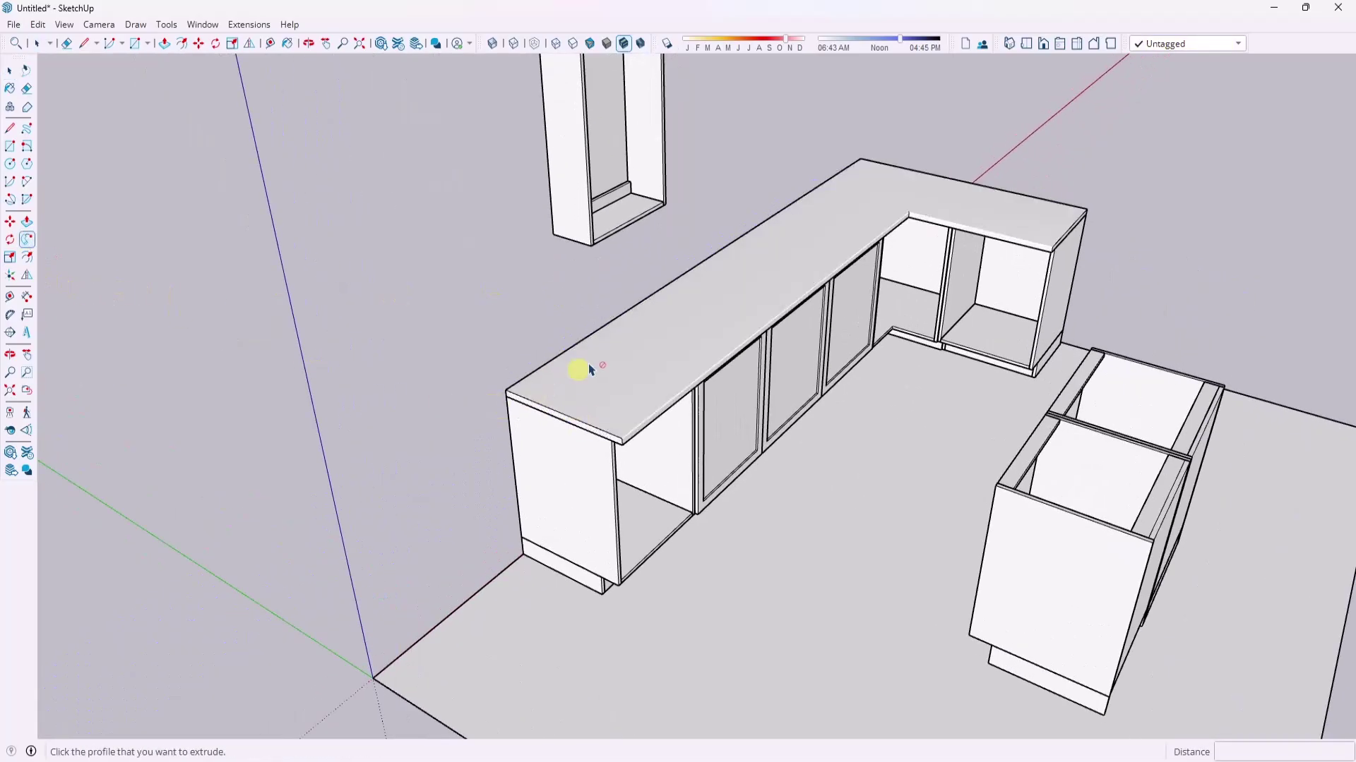
- Select all connected geometry of the L-shaped countertop and make it a group
{"action": "key", "text": "space"}
{"action": "double_click", "coordinate": [678, 336]}
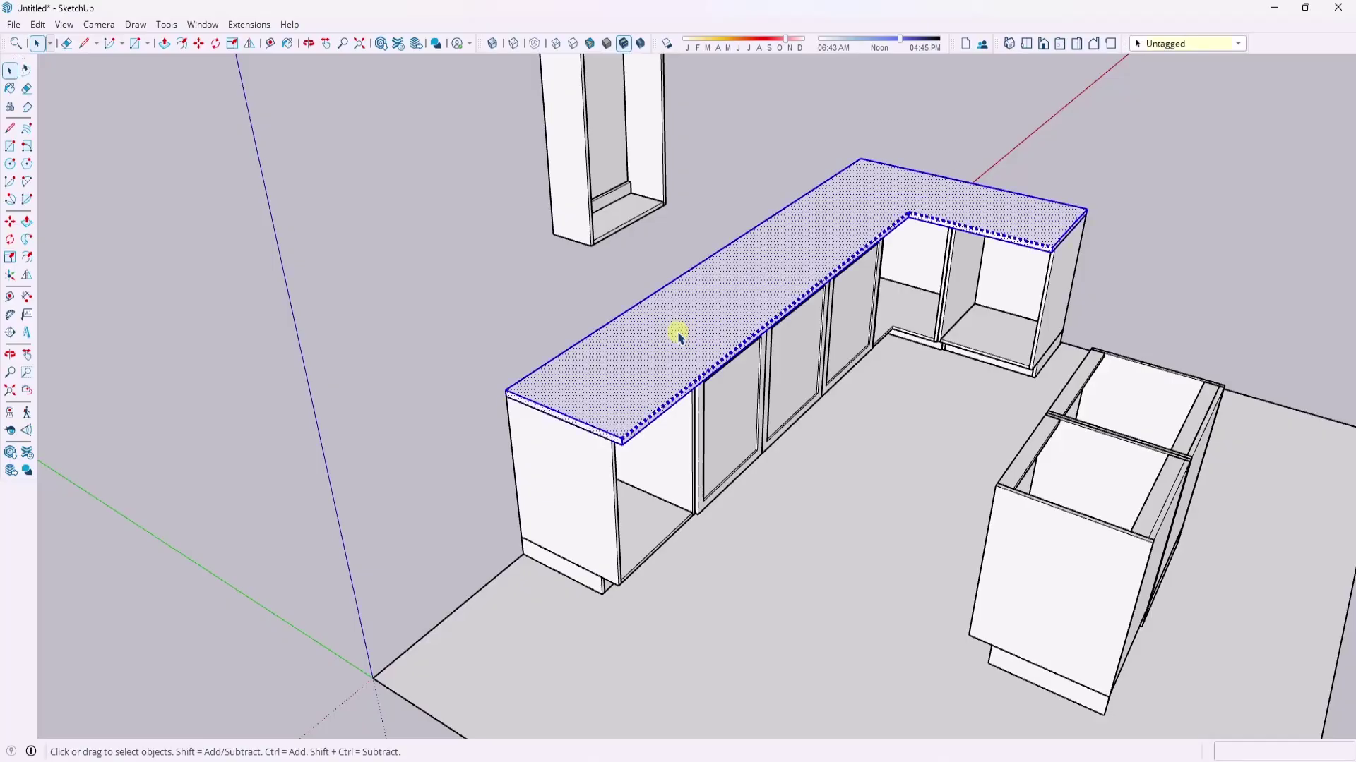
{"action": "right_click", "coordinate": [678, 337]}
{"action": "left_click", "coordinate": [738, 476]}
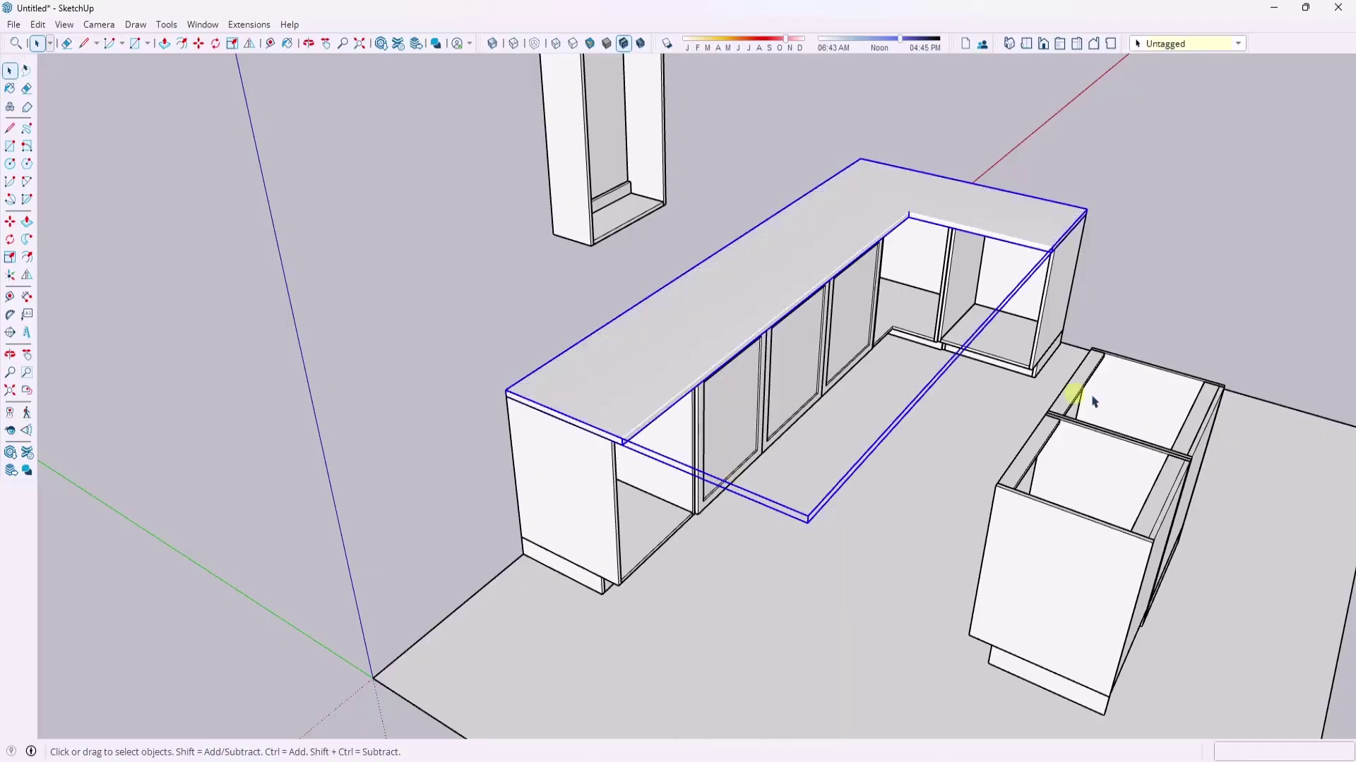
- Inside the countertop group, copy the end profile face from its lower back corner onto the island end cabinet's outer top corner
{"action": "middle_click_drag", "start_coordinate": [1074, 387], "coordinate": [887, 414]}
{"action": "scroll", "coordinate": [829, 442], "scroll_direction": "down", "scroll_amount": 3}
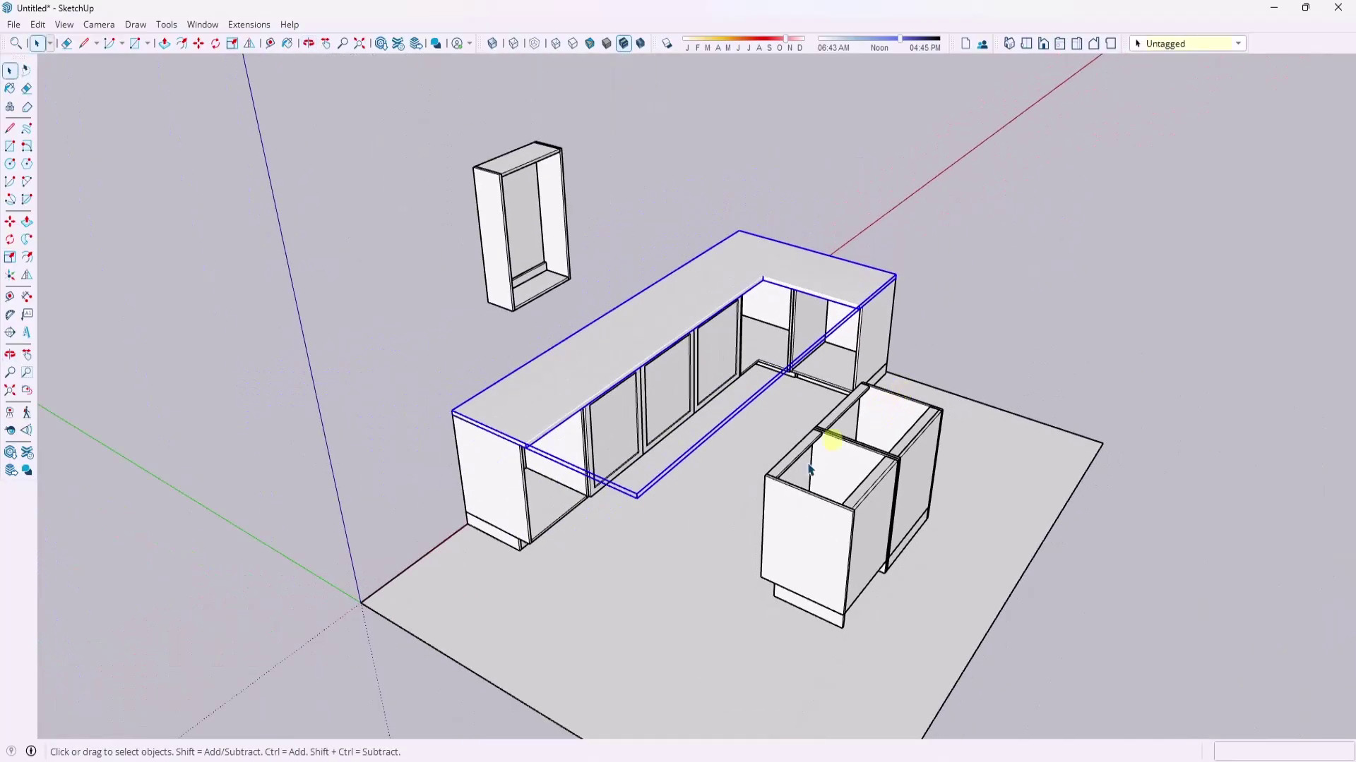
{"action": "scroll", "coordinate": [826, 550], "scroll_direction": "up", "scroll_amount": 4}
{"action": "middle_click_drag", "start_coordinate": [827, 552], "coordinate": [872, 522]}
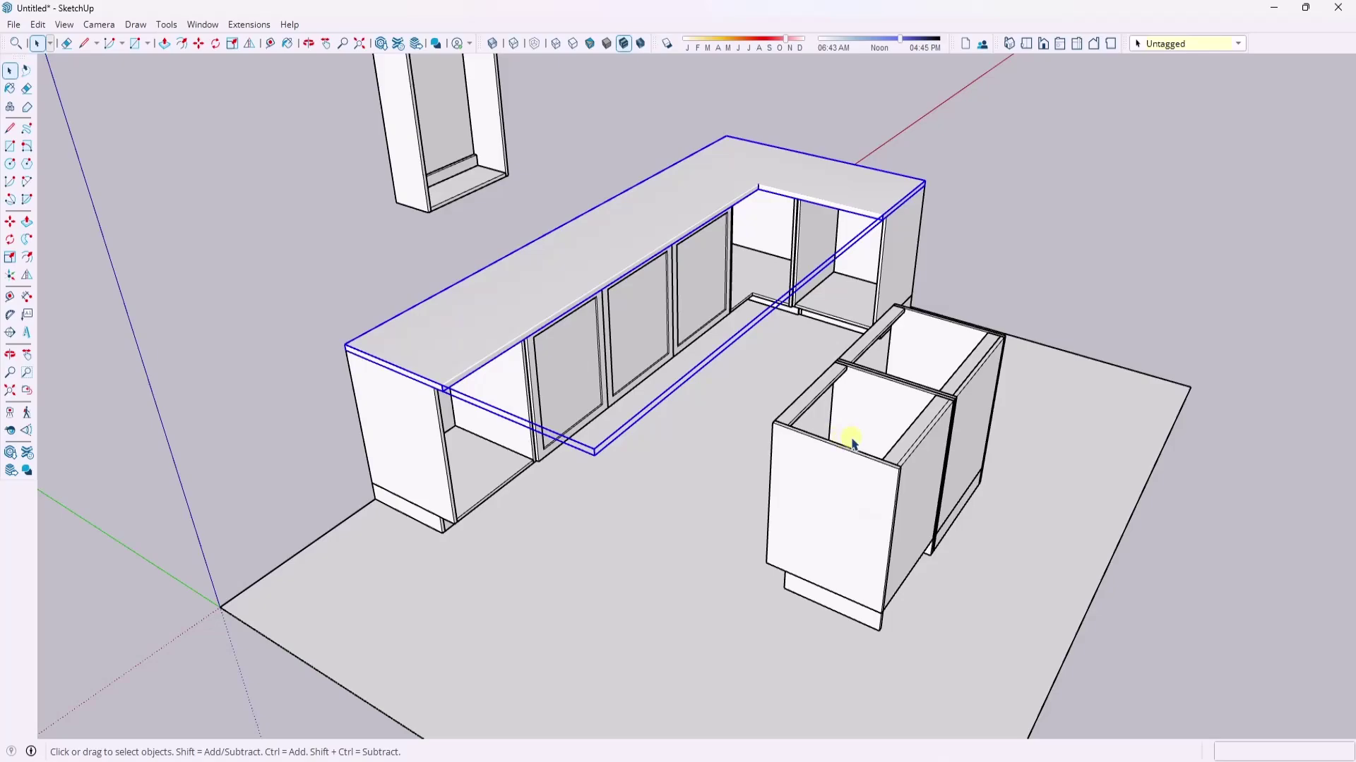
{"action": "double_click", "coordinate": [439, 333]}
{"action": "scroll", "coordinate": [406, 364], "scroll_direction": "up", "scroll_amount": 6}
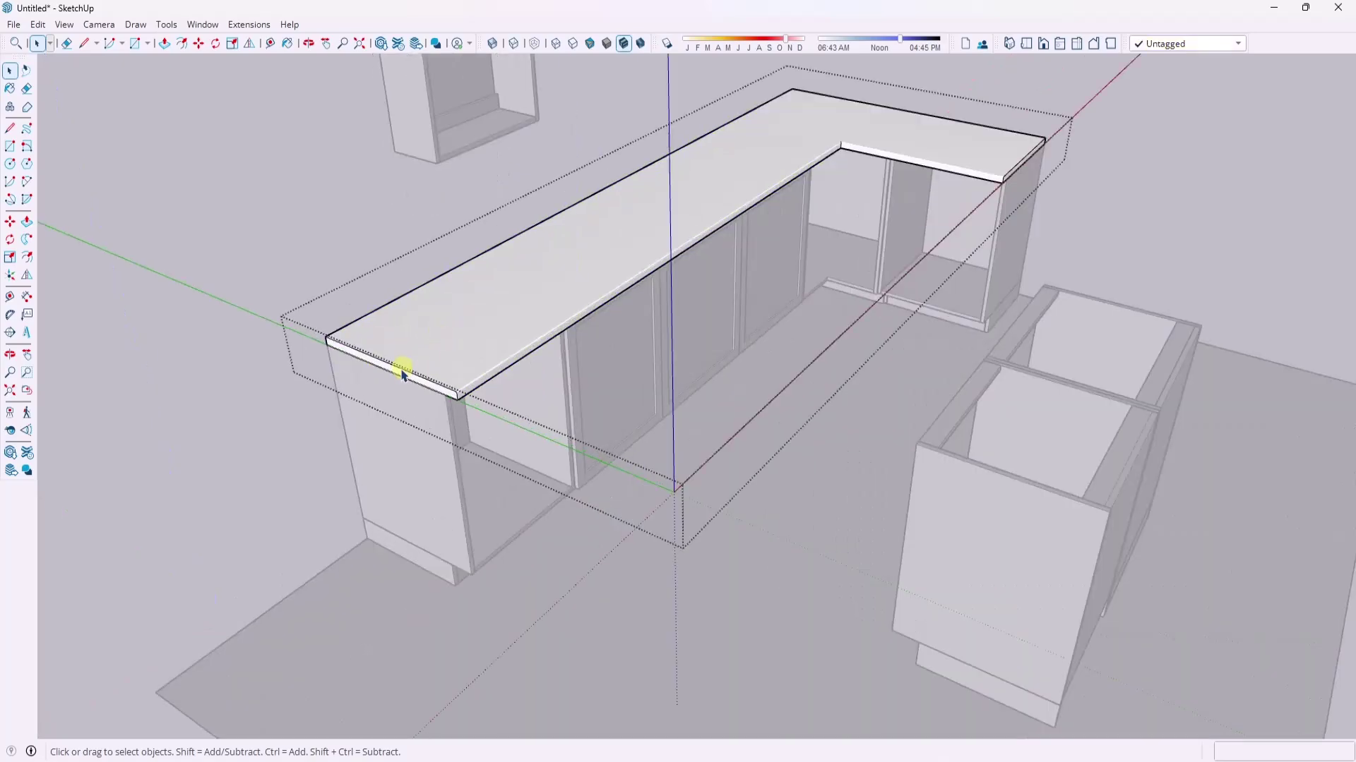
{"action": "left_click", "coordinate": [431, 387]}
{"action": "key", "text": "m"}
{"action": "scroll", "coordinate": [247, 321], "scroll_direction": "down", "scroll_amount": 2}
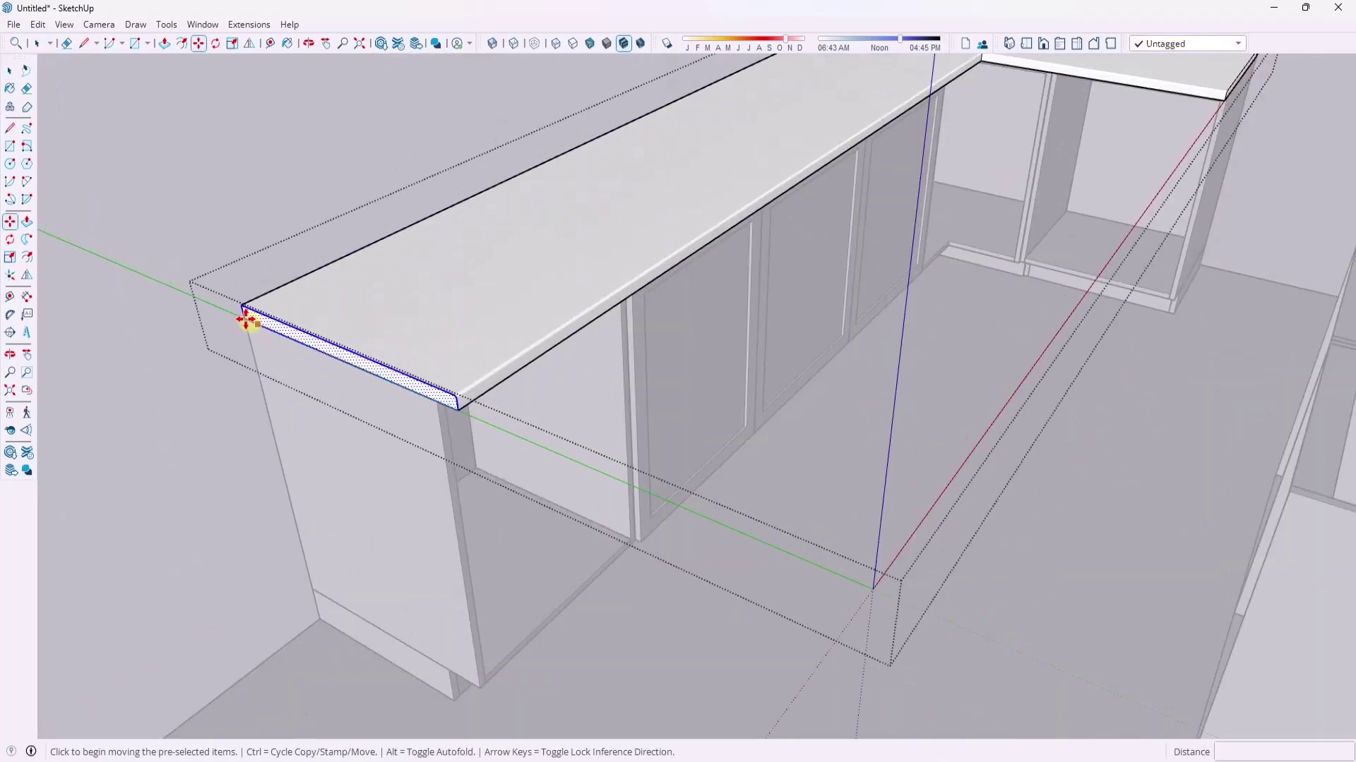
{"action": "scroll", "coordinate": [242, 319], "scroll_direction": "down", "scroll_amount": 3}
{"action": "left_click", "coordinate": [247, 317]}
{"action": "key", "text": "ctrl"}
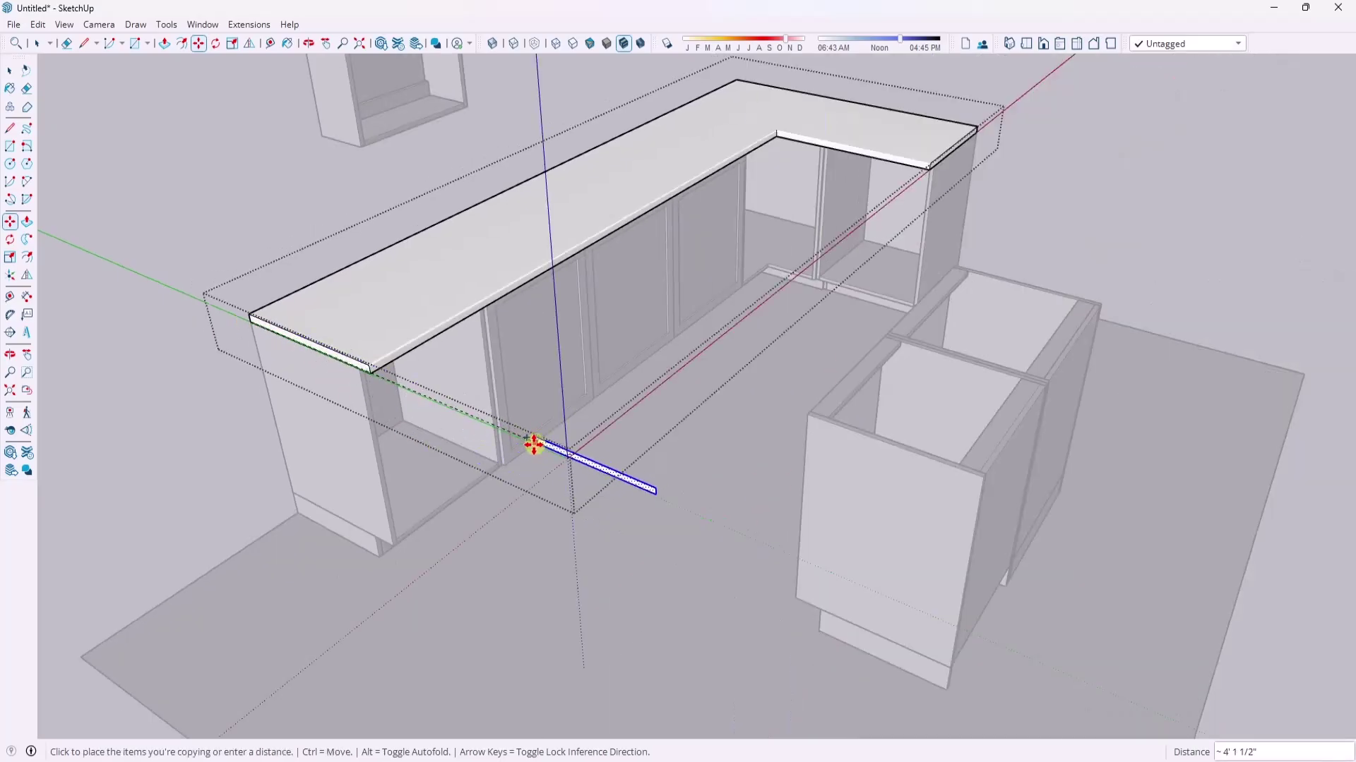
{"action": "left_click", "coordinate": [997, 475]}
{"action": "scroll", "coordinate": [997, 475], "scroll_direction": "up", "scroll_amount": 4}
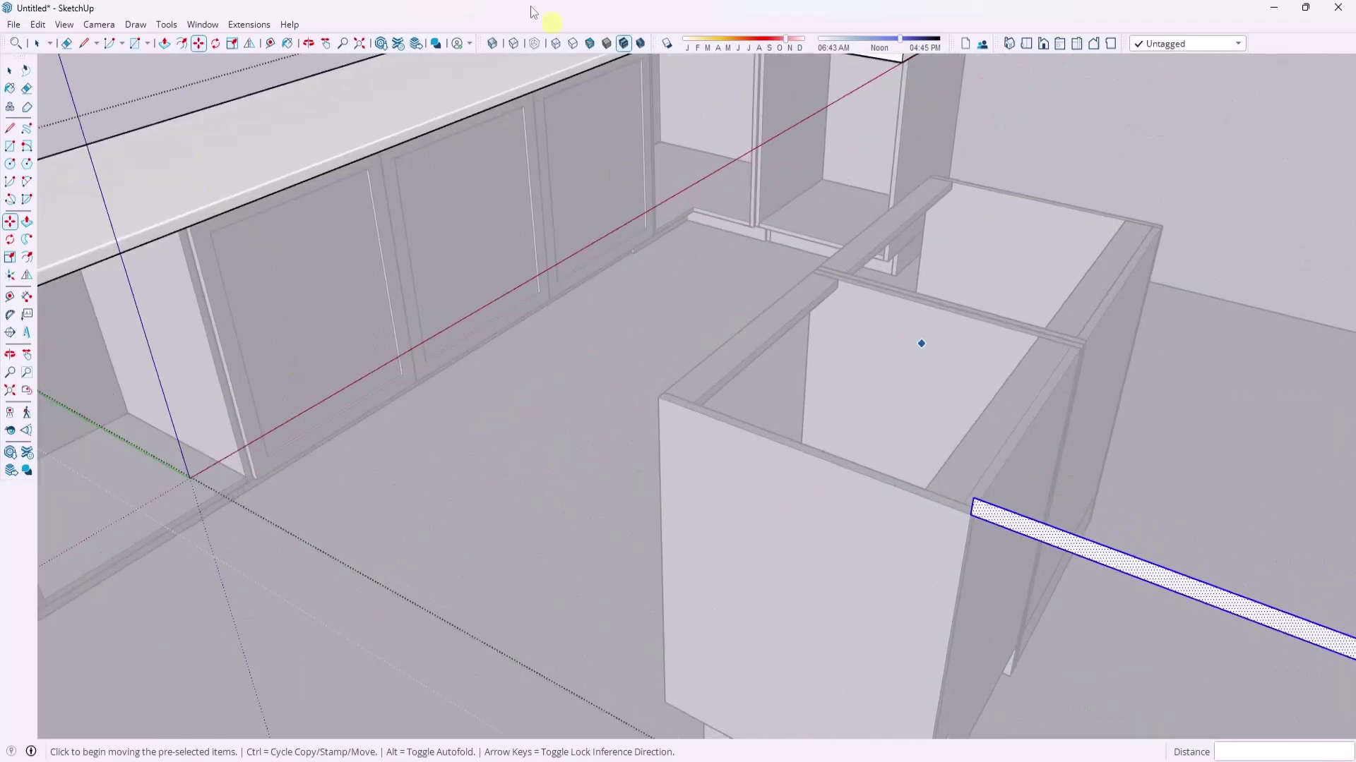
- Flip the copied profile across its green-axis plane so it spans the top of the island end cabinet
{"action": "left_click", "coordinate": [249, 43]}
{"action": "scroll", "coordinate": [879, 395], "scroll_direction": "down", "scroll_amount": 4}
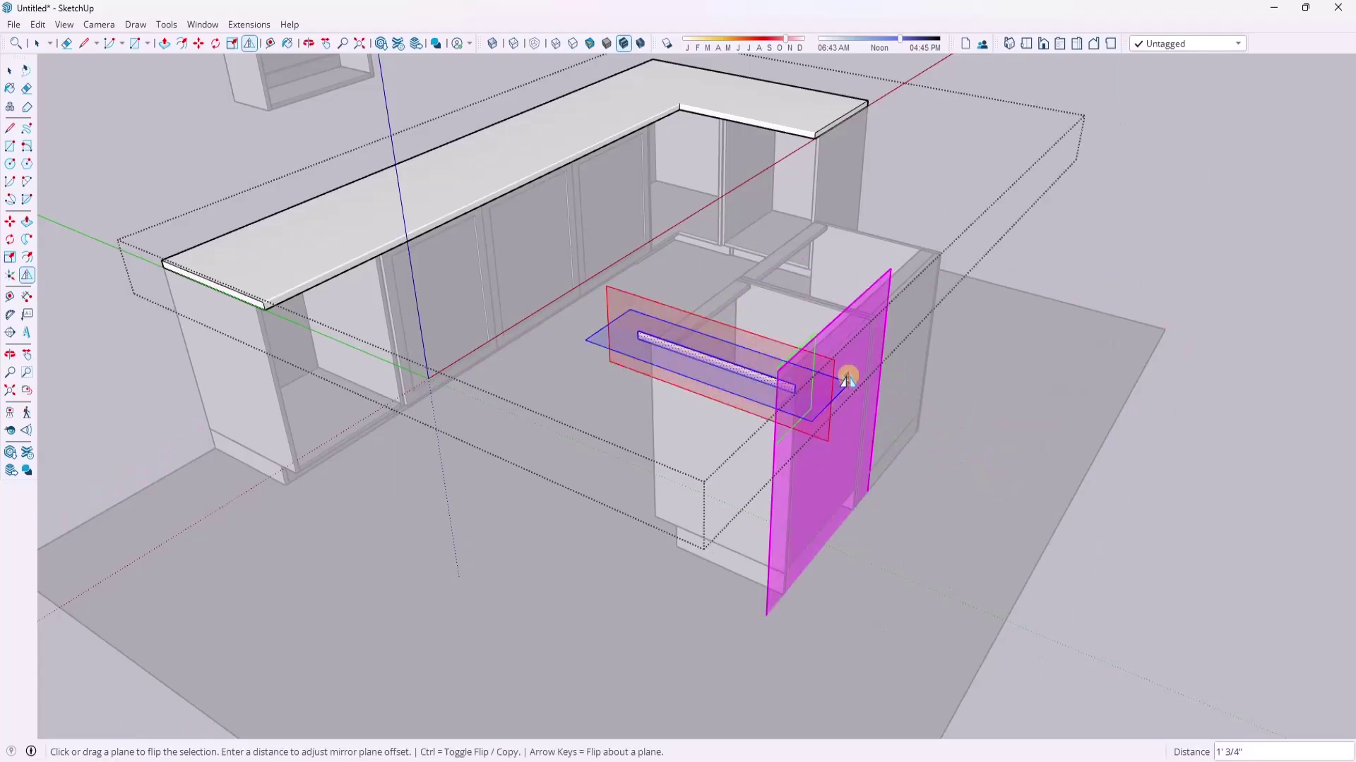
{"action": "left_click", "coordinate": [838, 387]}
- Push/Pull the island profile face to the far end of the island cabinets and exit the countertop group
{"action": "key", "text": "p"}
{"action": "left_click", "coordinate": [788, 390]}
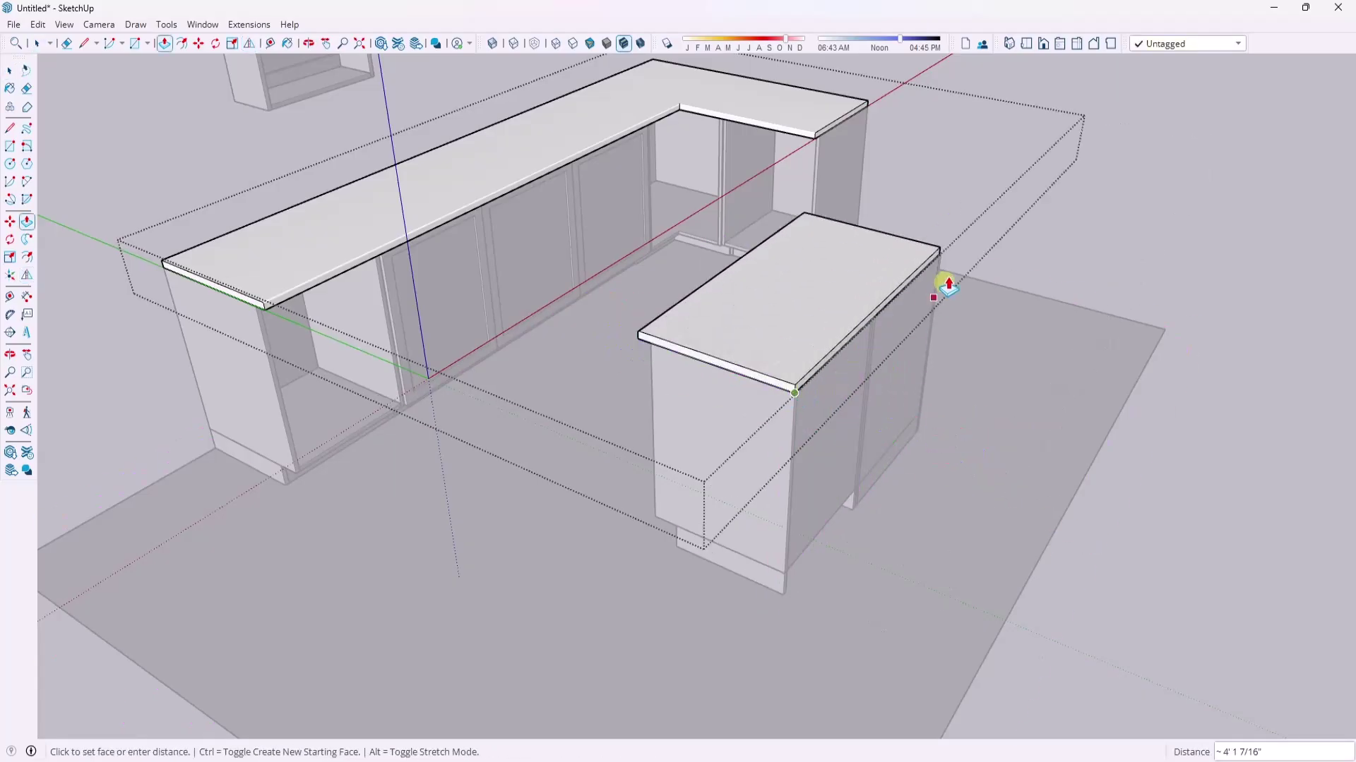
{"action": "scroll", "coordinate": [940, 271], "scroll_direction": "up", "scroll_amount": 8}
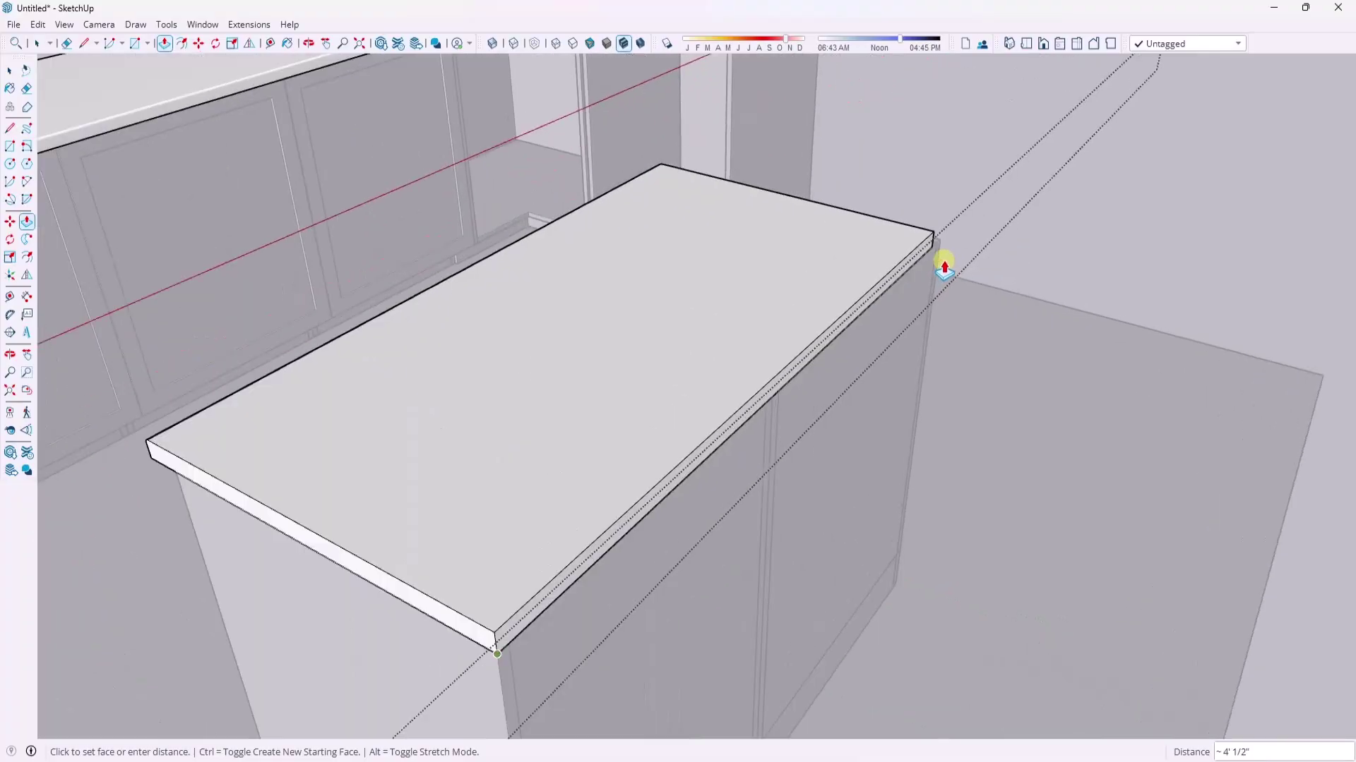
{"action": "left_click", "coordinate": [937, 251]}
{"action": "key", "text": "space"}
{"action": "scroll", "coordinate": [979, 284], "scroll_direction": "down", "scroll_amount": 7}
{"action": "left_click", "coordinate": [1122, 225]}
{"action": "scroll", "coordinate": [822, 273], "scroll_direction": "down", "scroll_amount": 2}
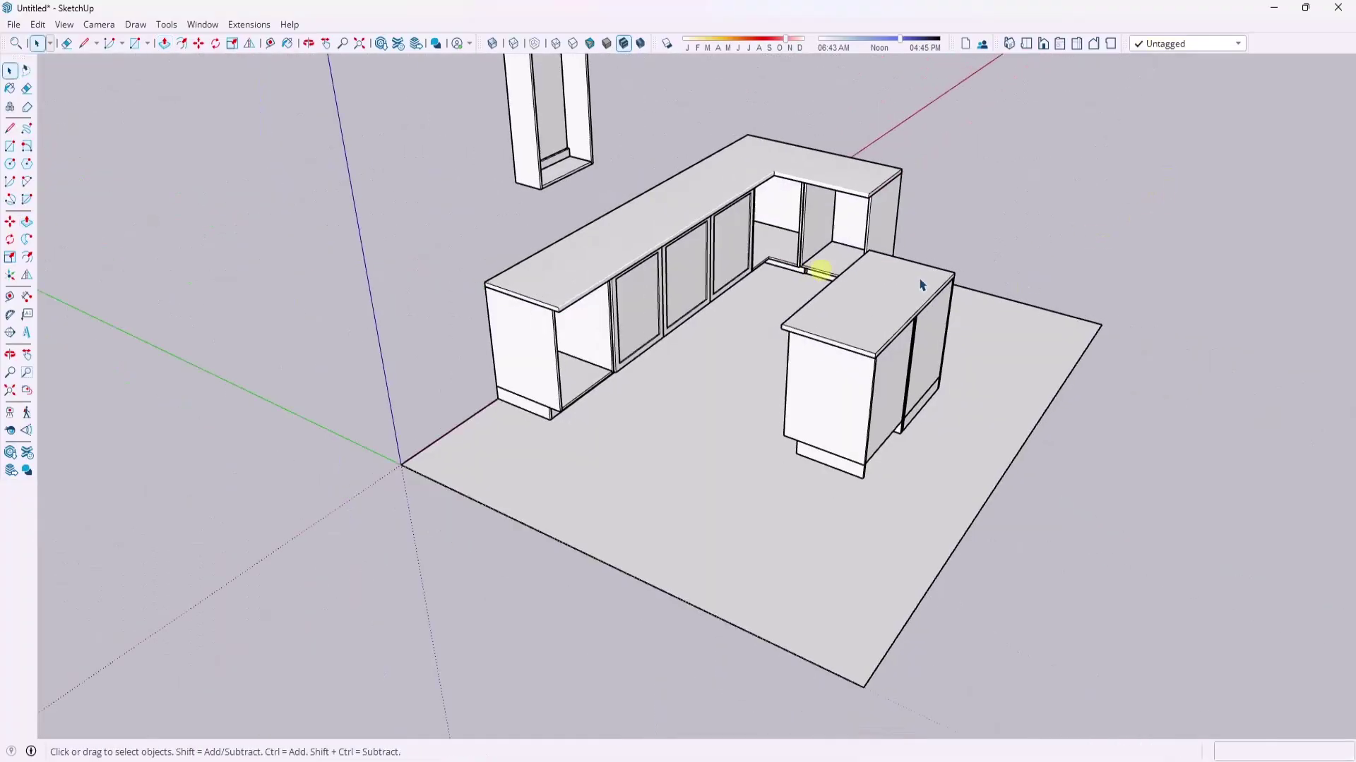
{"action": "middle_click_drag", "start_coordinate": [1044, 279], "coordinate": [562, 311], "text": "shift"}
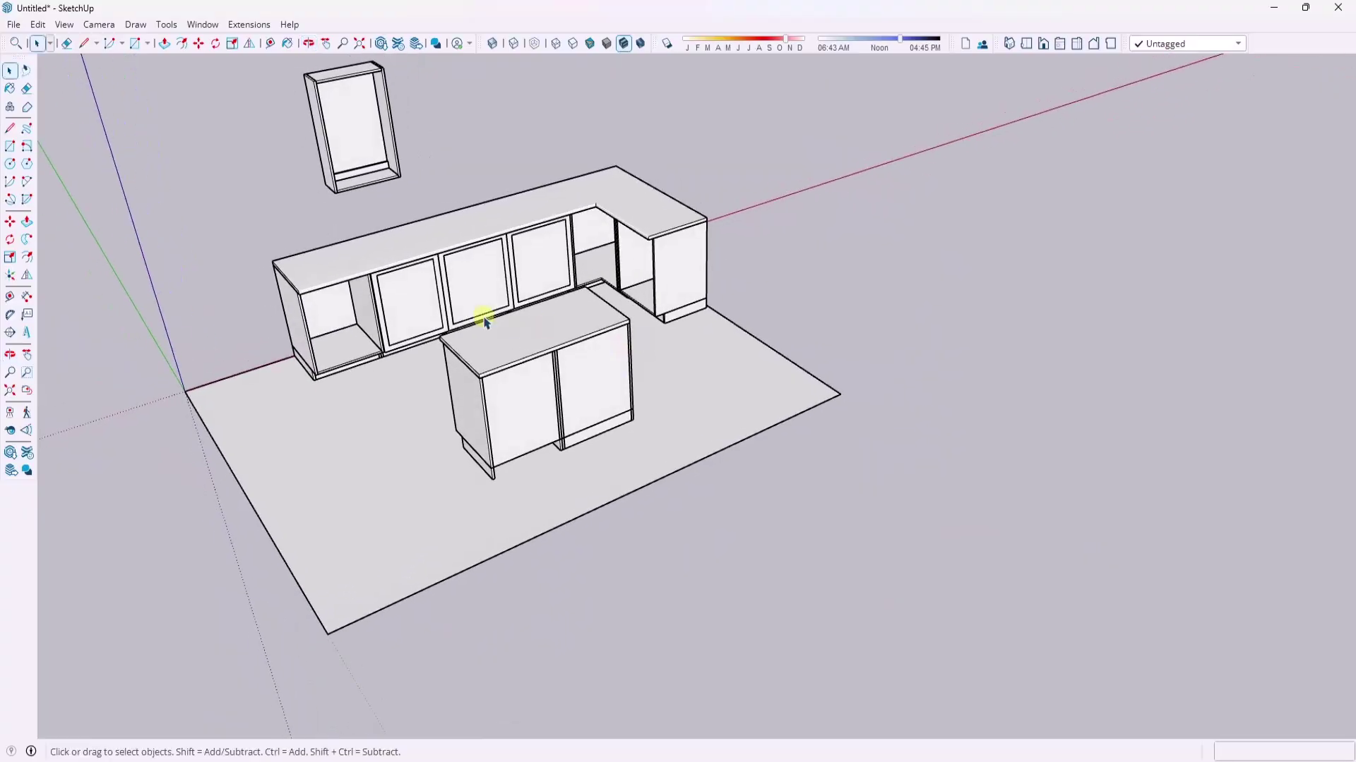
{"action": "middle_click_drag", "start_coordinate": [486, 277], "coordinate": [643, 316]}
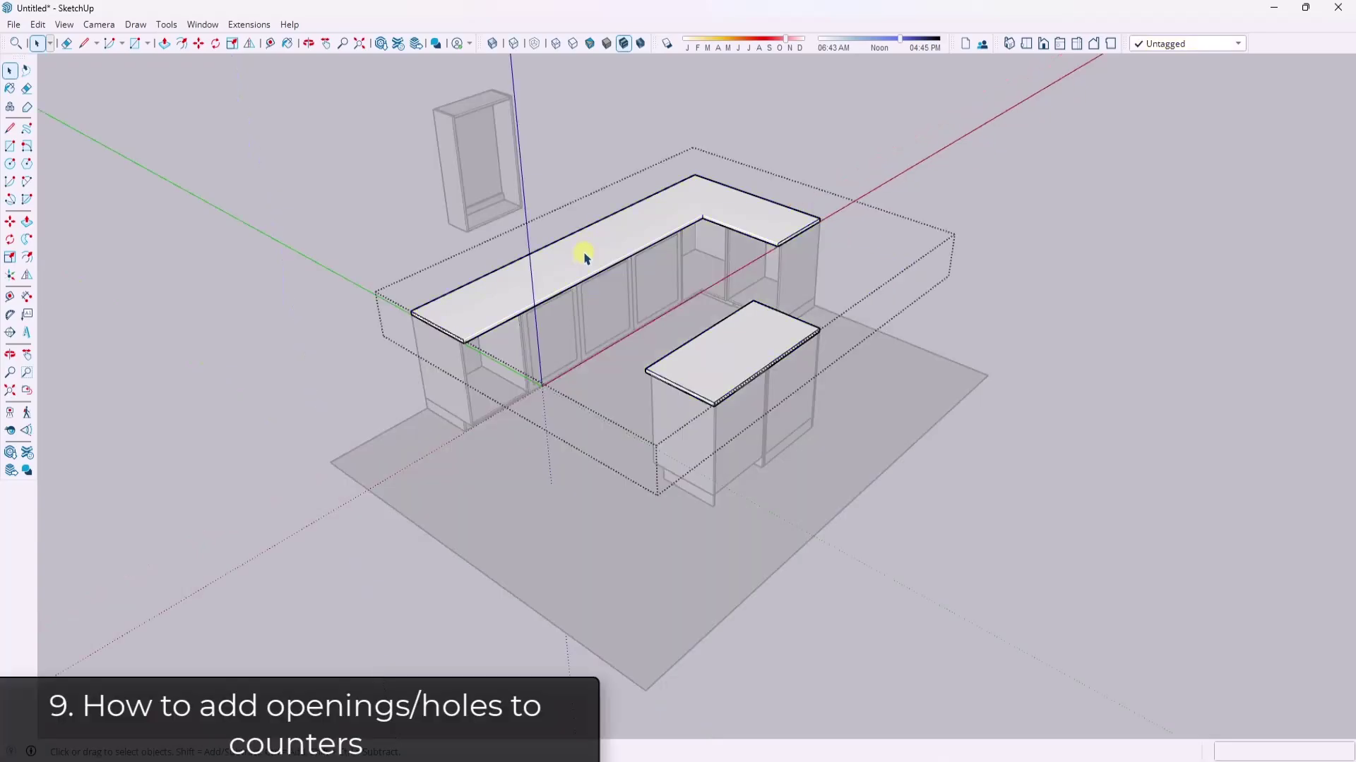
{"action": "scroll", "coordinate": [586, 255], "scroll_direction": "up", "scroll_amount": 5}
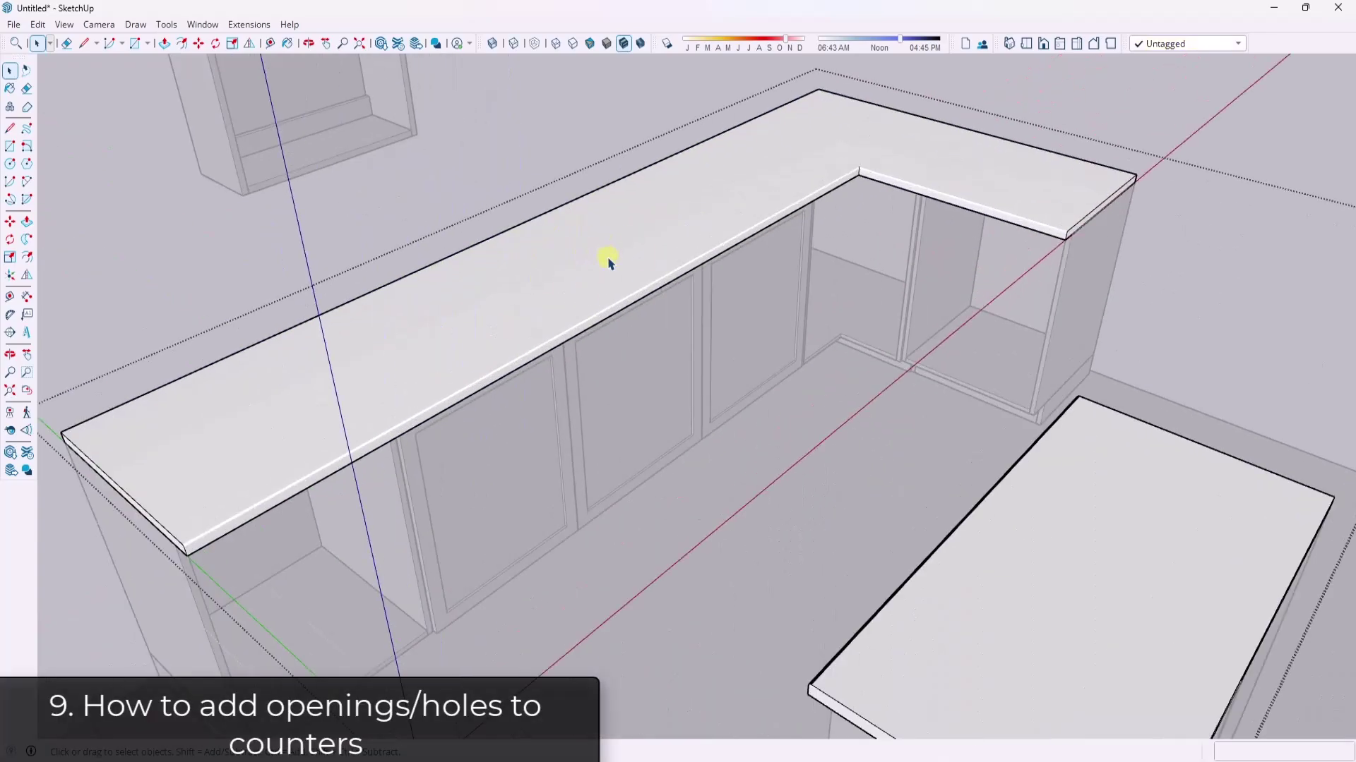
{"action": "left_click", "coordinate": [553, 130]}
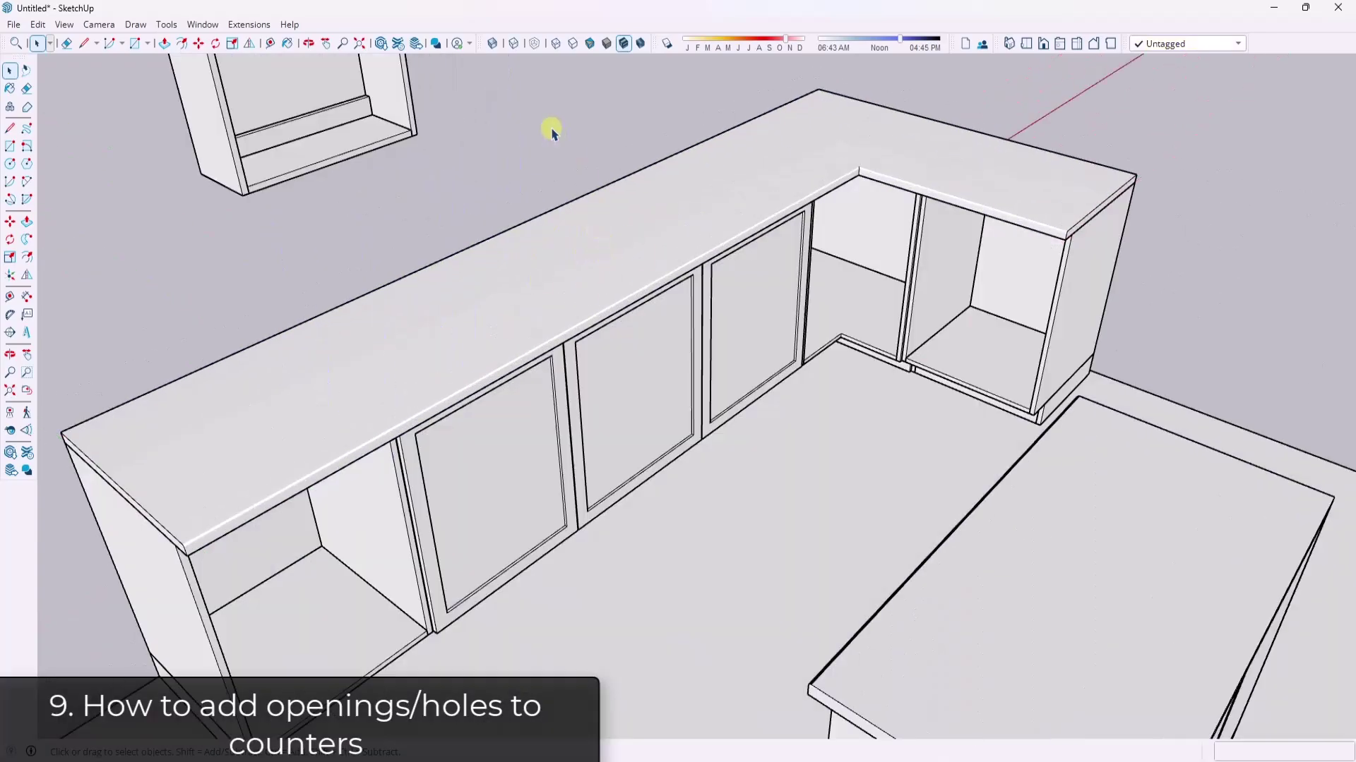
{"action": "scroll", "coordinate": [471, 250], "scroll_direction": "down", "scroll_amount": 2}
- Search 3D Warehouse for "sink", filter the results to Products, and browse the models
{"action": "left_click", "coordinate": [381, 43]}
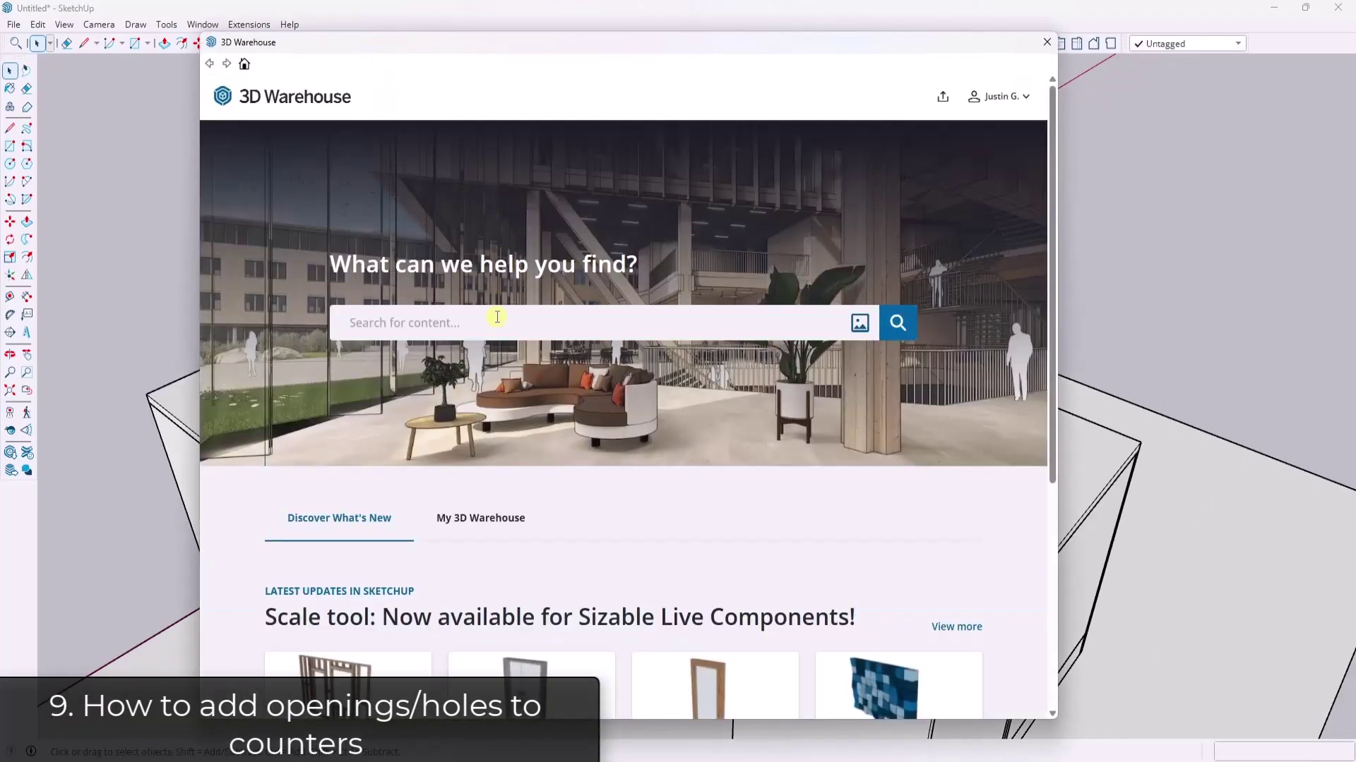
{"action": "type", "text": "sink"}
{"action": "key", "text": "Return"}
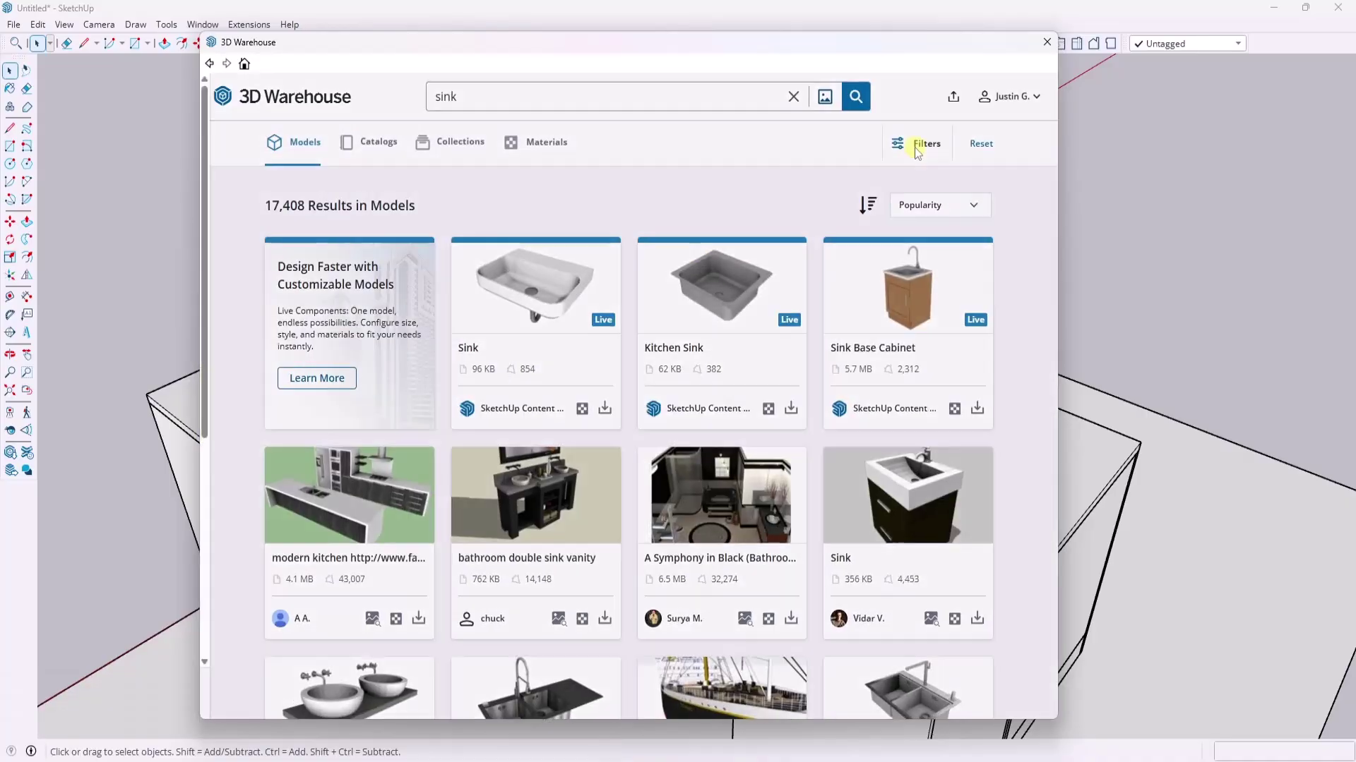
{"action": "left_click", "coordinate": [914, 144]}
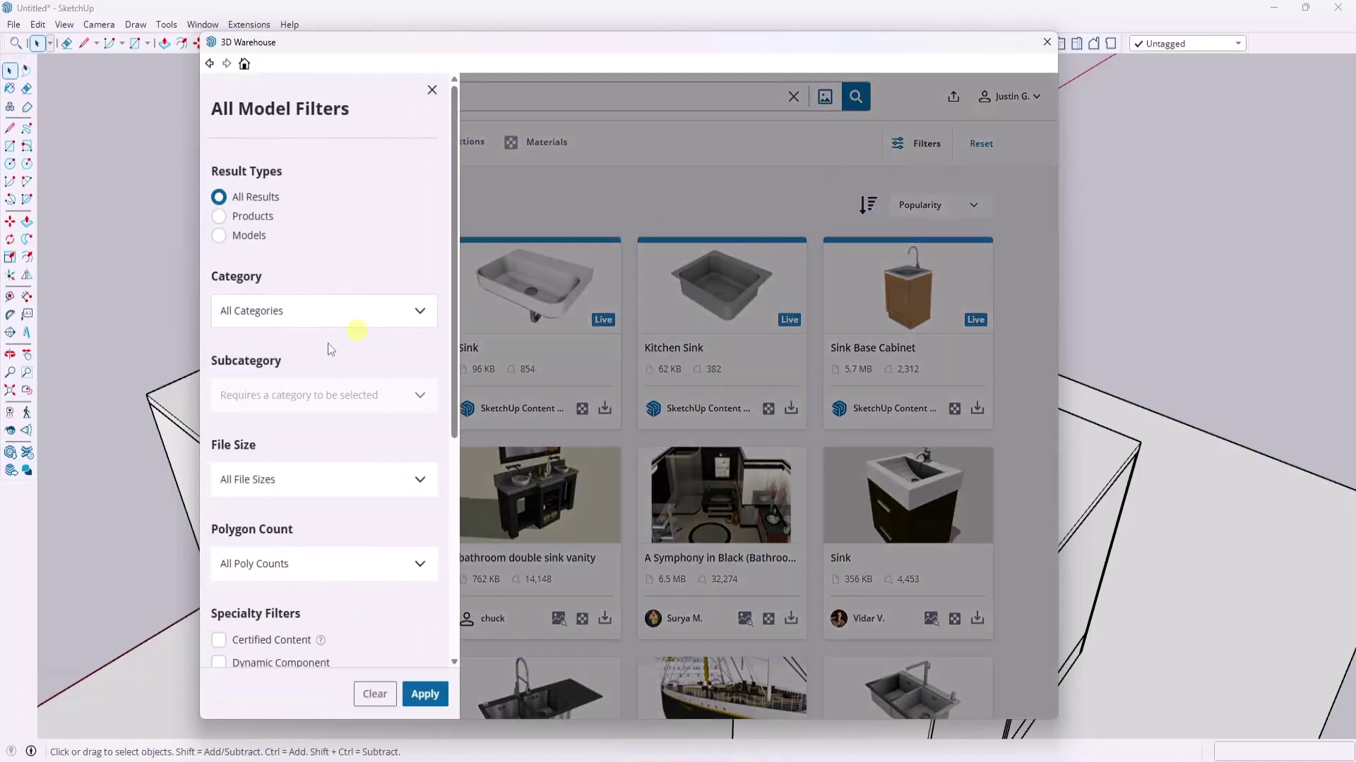
{"action": "left_click", "coordinate": [424, 694]}
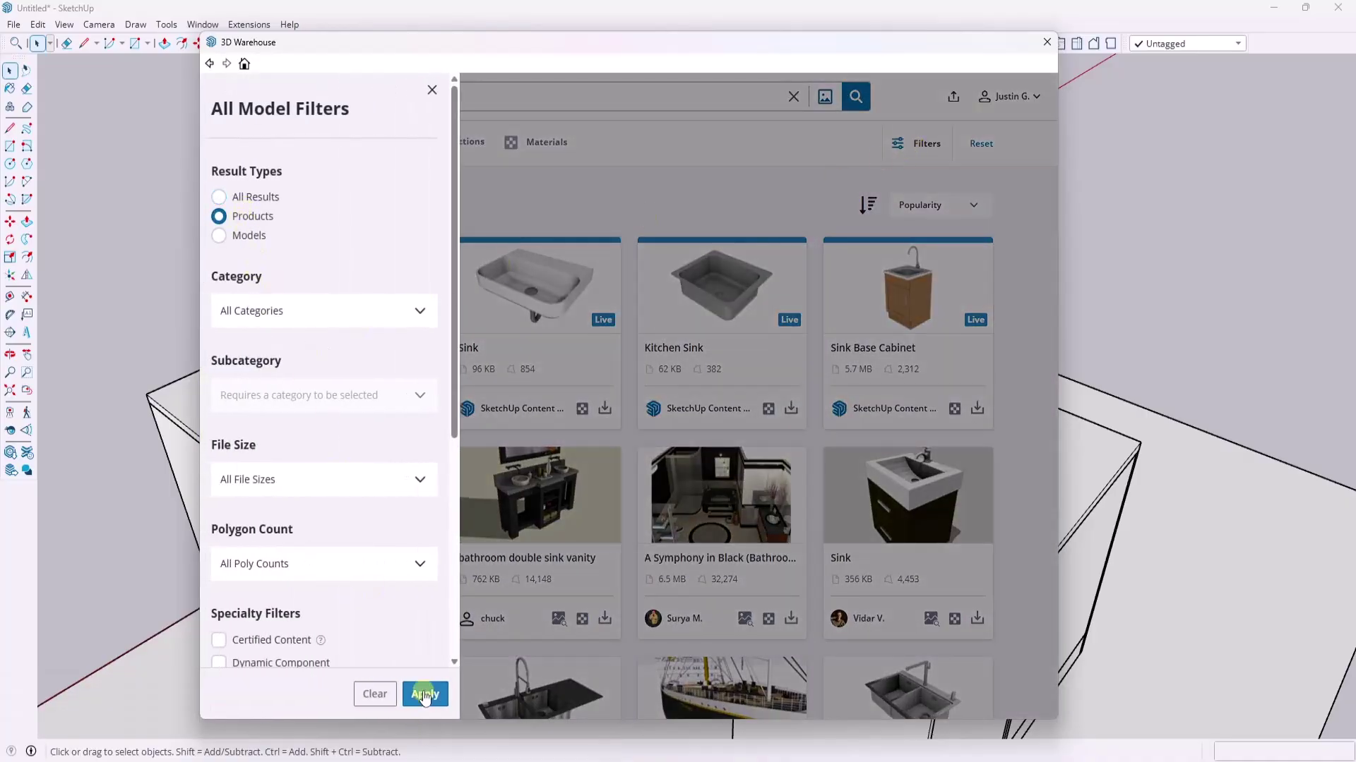
{"action": "scroll", "coordinate": [545, 393], "scroll_direction": "down", "scroll_amount": 6}
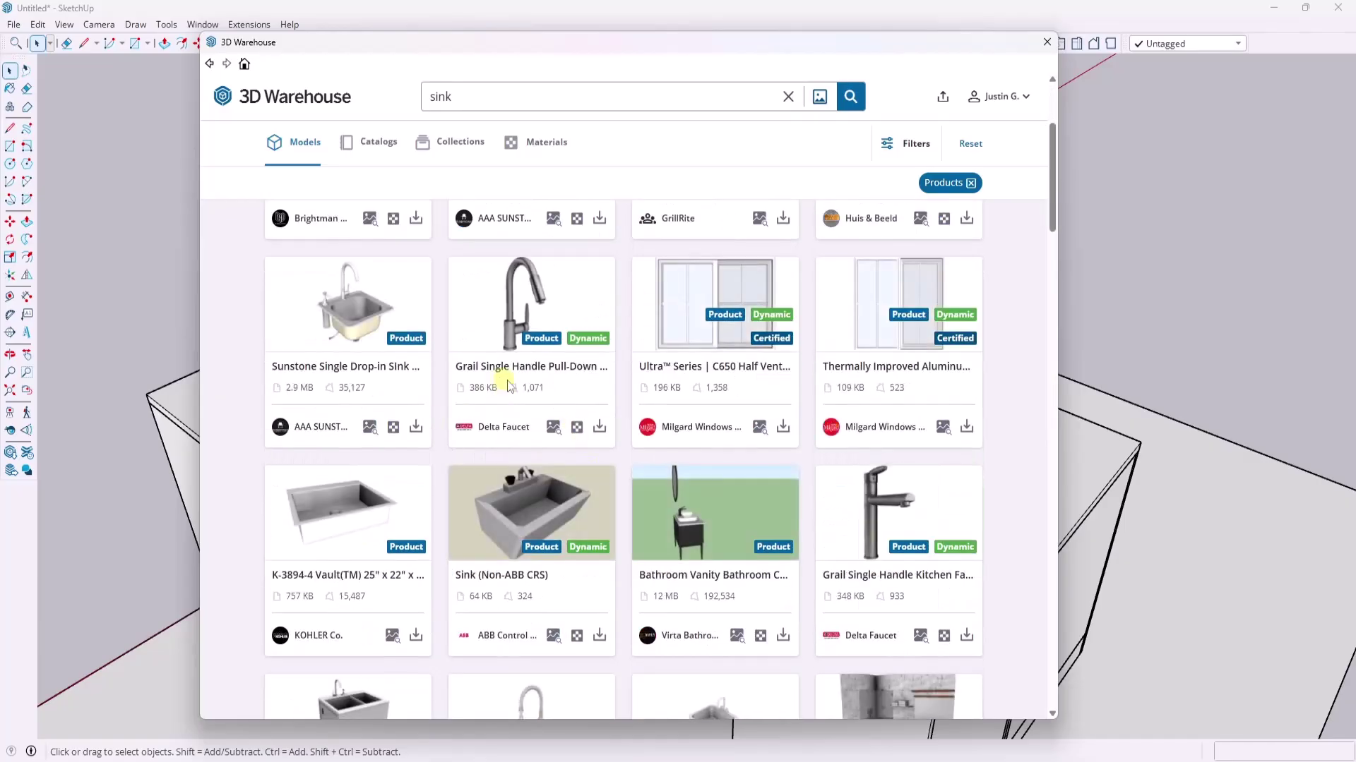
{"action": "scroll", "coordinate": [507, 384], "scroll_direction": "down", "scroll_amount": 6}
{"action": "scroll", "coordinate": [741, 393], "scroll_direction": "up", "scroll_amount": 10}
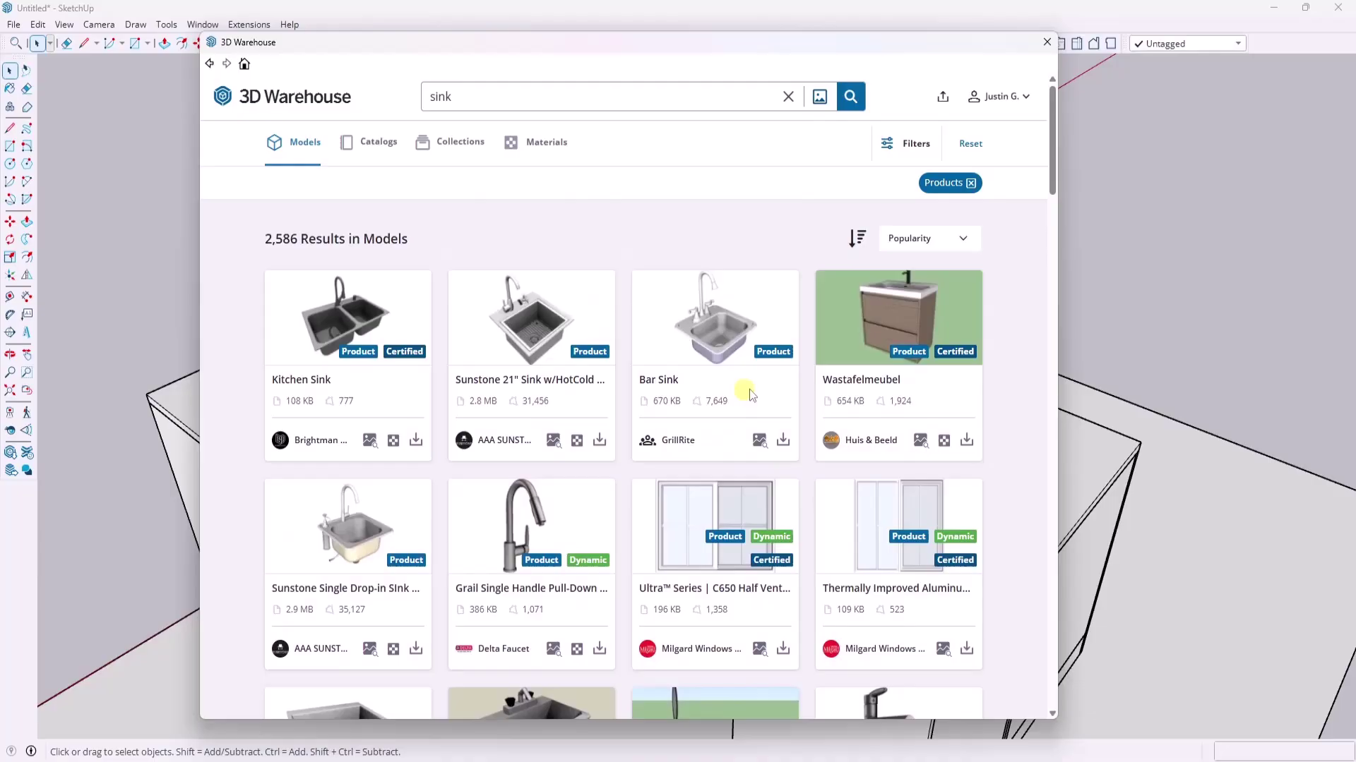
- Load the Sunstone 21" Sink w/HotCold Tap into the model and place it on the countertop above the middle cabinet door
{"action": "left_click", "coordinate": [524, 332]}
{"action": "left_click", "coordinate": [891, 394]}
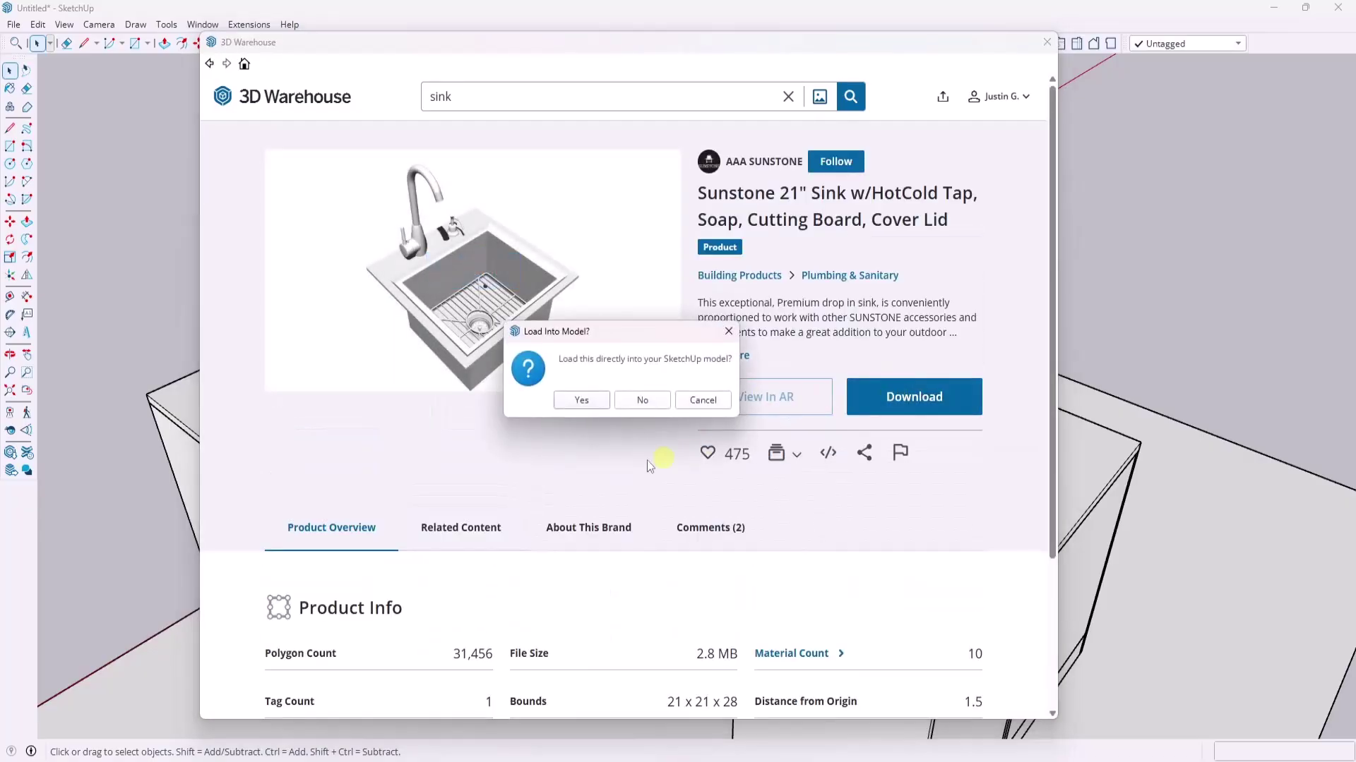
{"action": "left_click", "coordinate": [584, 402]}
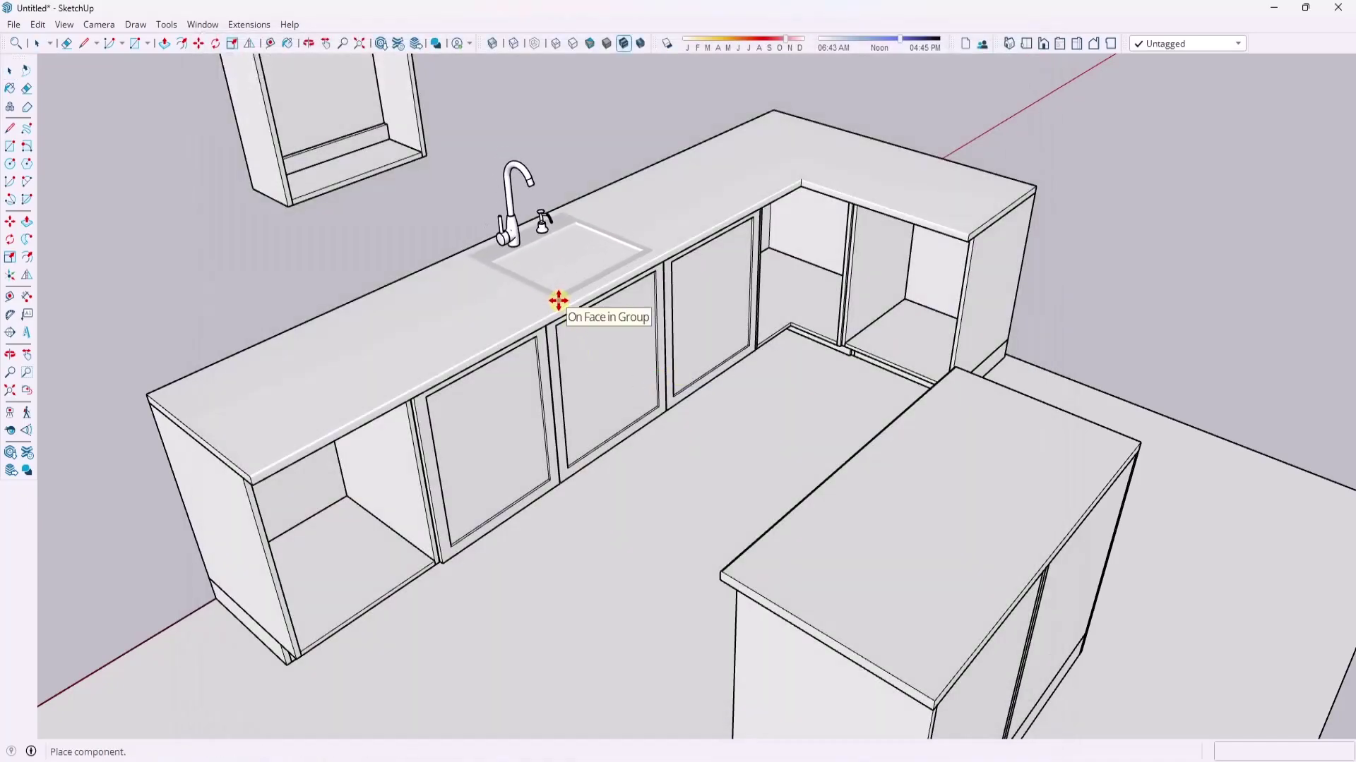
{"action": "left_click", "coordinate": [557, 299]}
{"action": "scroll", "coordinate": [553, 272], "scroll_direction": "up", "scroll_amount": 3}
- Turn on the display of hidden geometry so the sink's front edge can be snapped to
{"action": "middle_click_drag", "start_coordinate": [599, 260], "coordinate": [339, 336]}
{"action": "scroll", "coordinate": [596, 290], "scroll_direction": "up", "scroll_amount": 6}
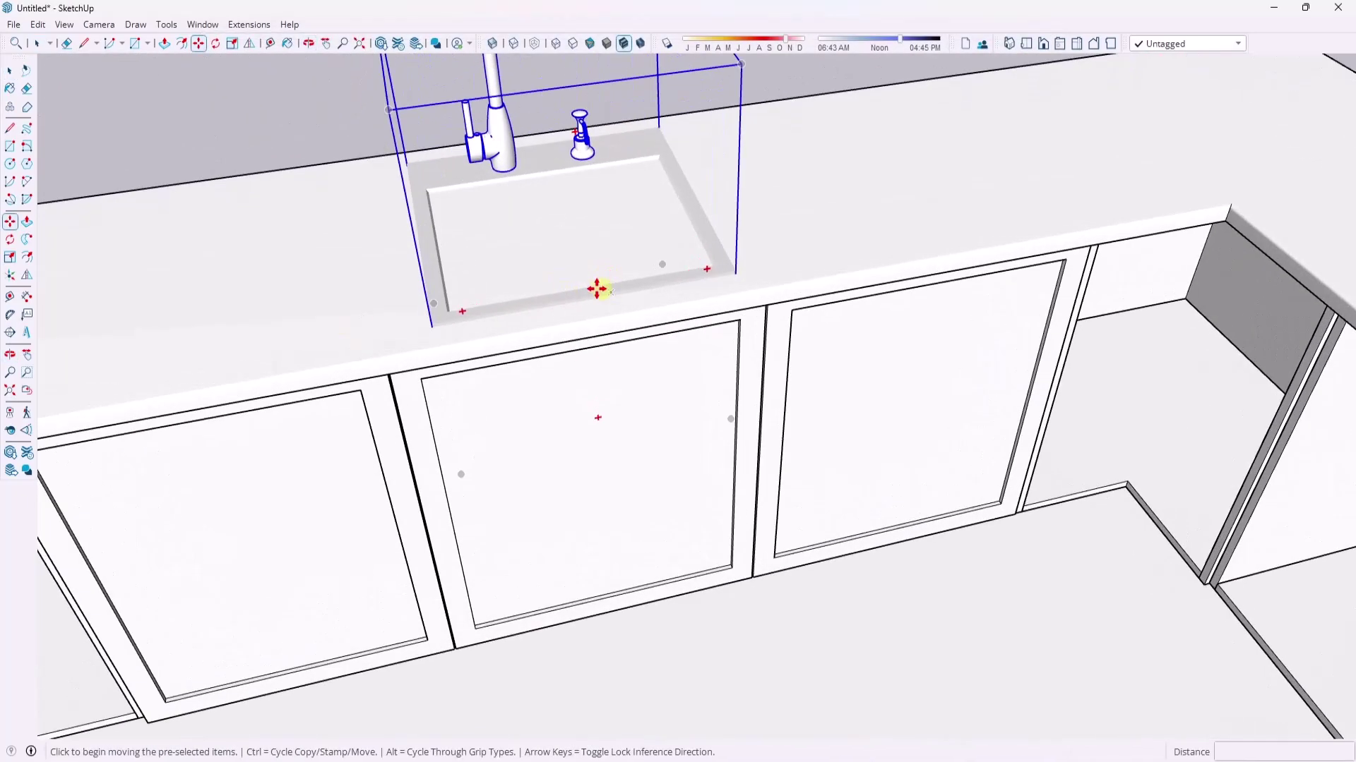
{"action": "scroll", "coordinate": [577, 327], "scroll_direction": "up", "scroll_amount": 2}
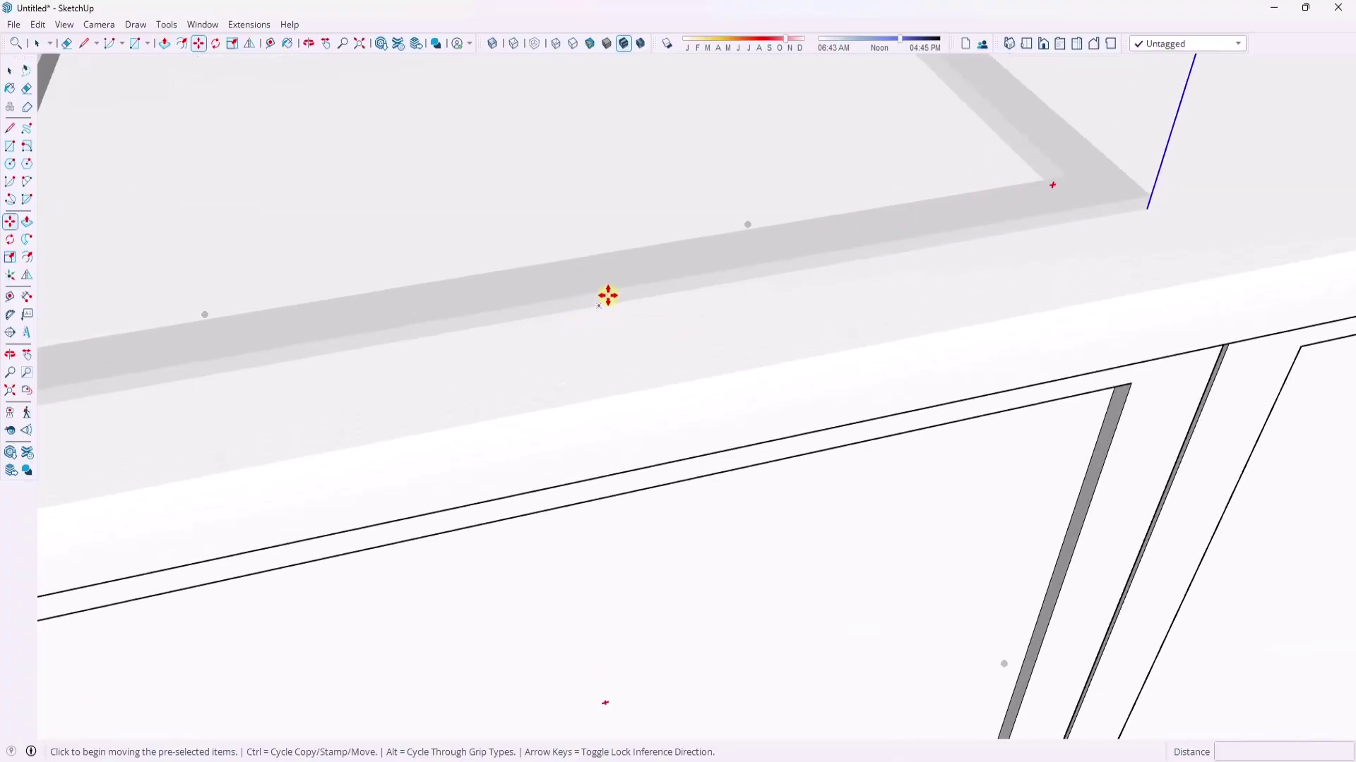
{"action": "middle_click_drag", "start_coordinate": [661, 302], "coordinate": [720, 243]}
{"action": "scroll", "coordinate": [623, 304], "scroll_direction": "down", "scroll_amount": 3}
{"action": "scroll", "coordinate": [606, 304], "scroll_direction": "down", "scroll_amount": 2}
{"action": "left_click", "coordinate": [64, 24]}
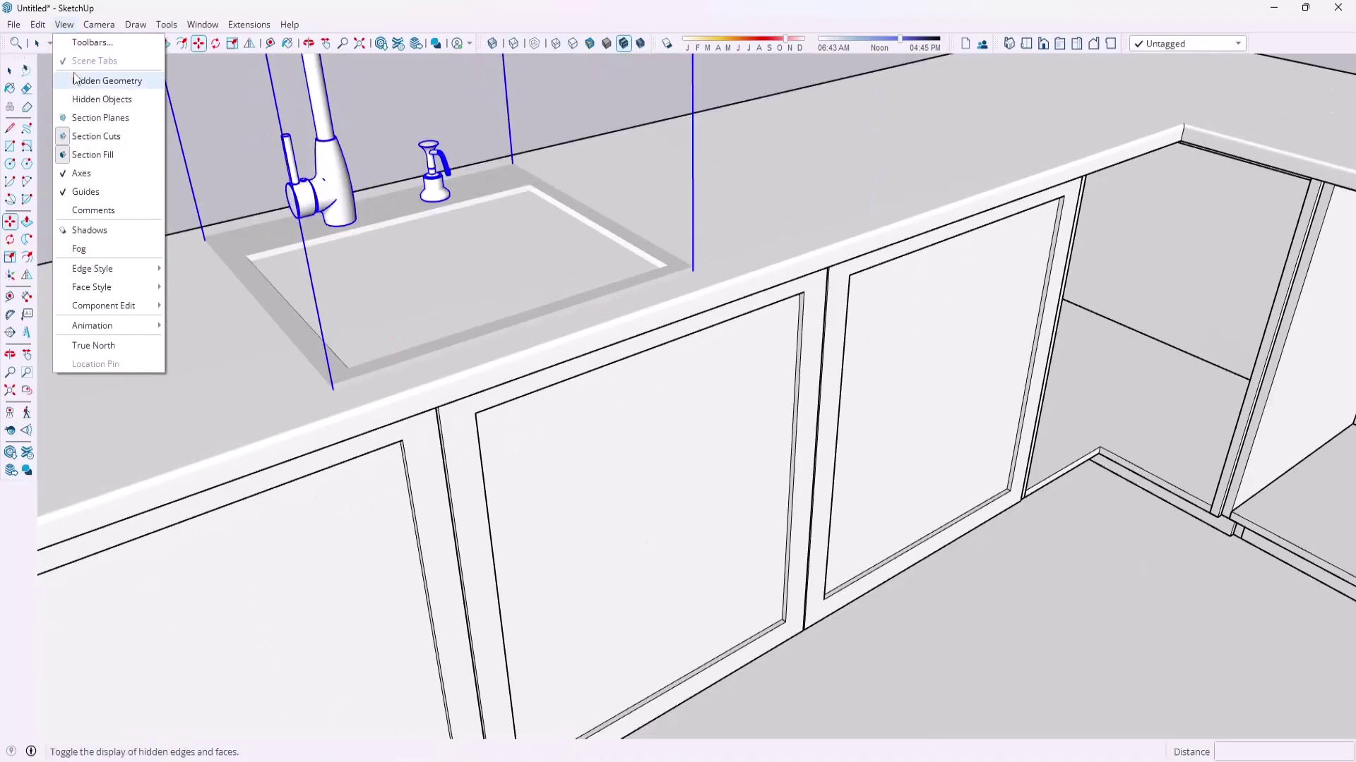
{"action": "left_click", "coordinate": [85, 82]}
- Move the sink by its front edge about 7 3/16" along the counter to center it on the middle cabinet door
{"action": "scroll", "coordinate": [508, 304], "scroll_direction": "up", "scroll_amount": 2}
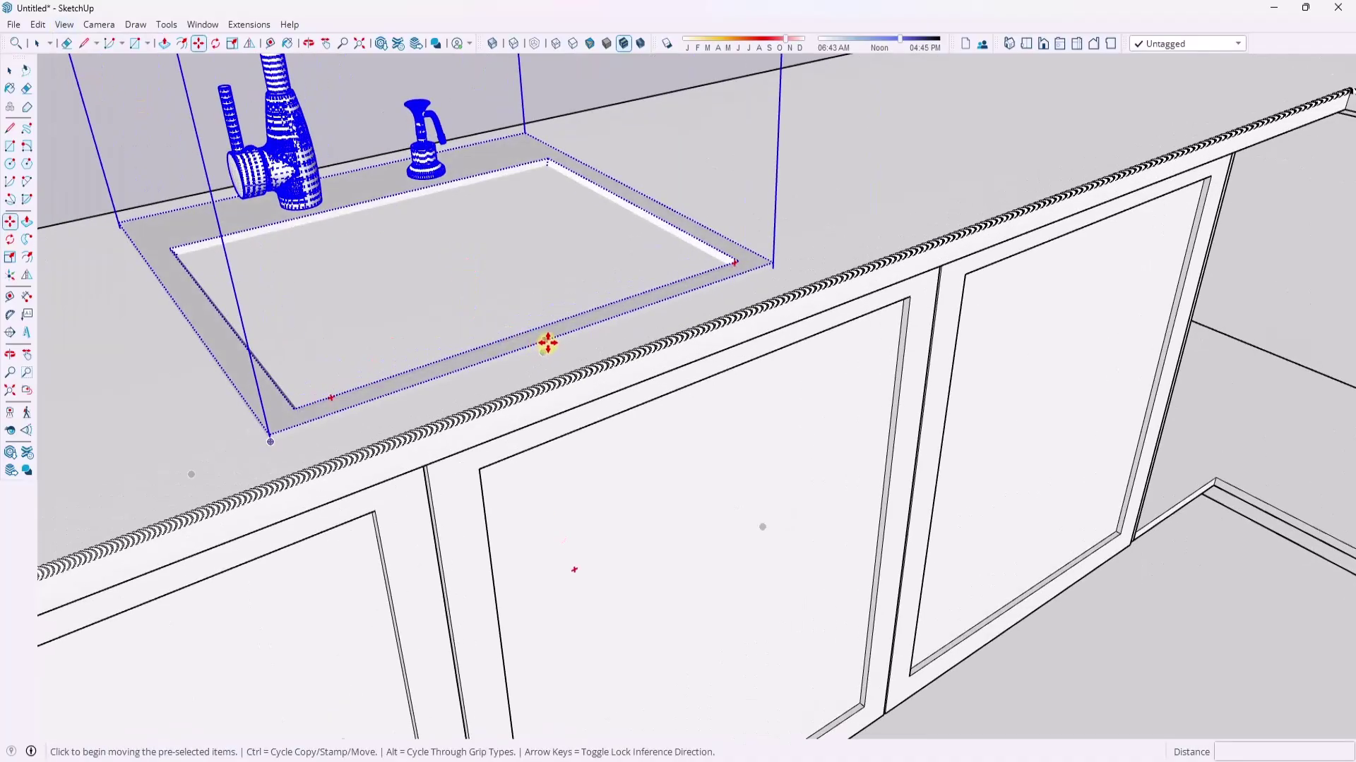
{"action": "left_click", "coordinate": [556, 340]}
{"action": "scroll", "coordinate": [569, 324], "scroll_direction": "down", "scroll_amount": 2}
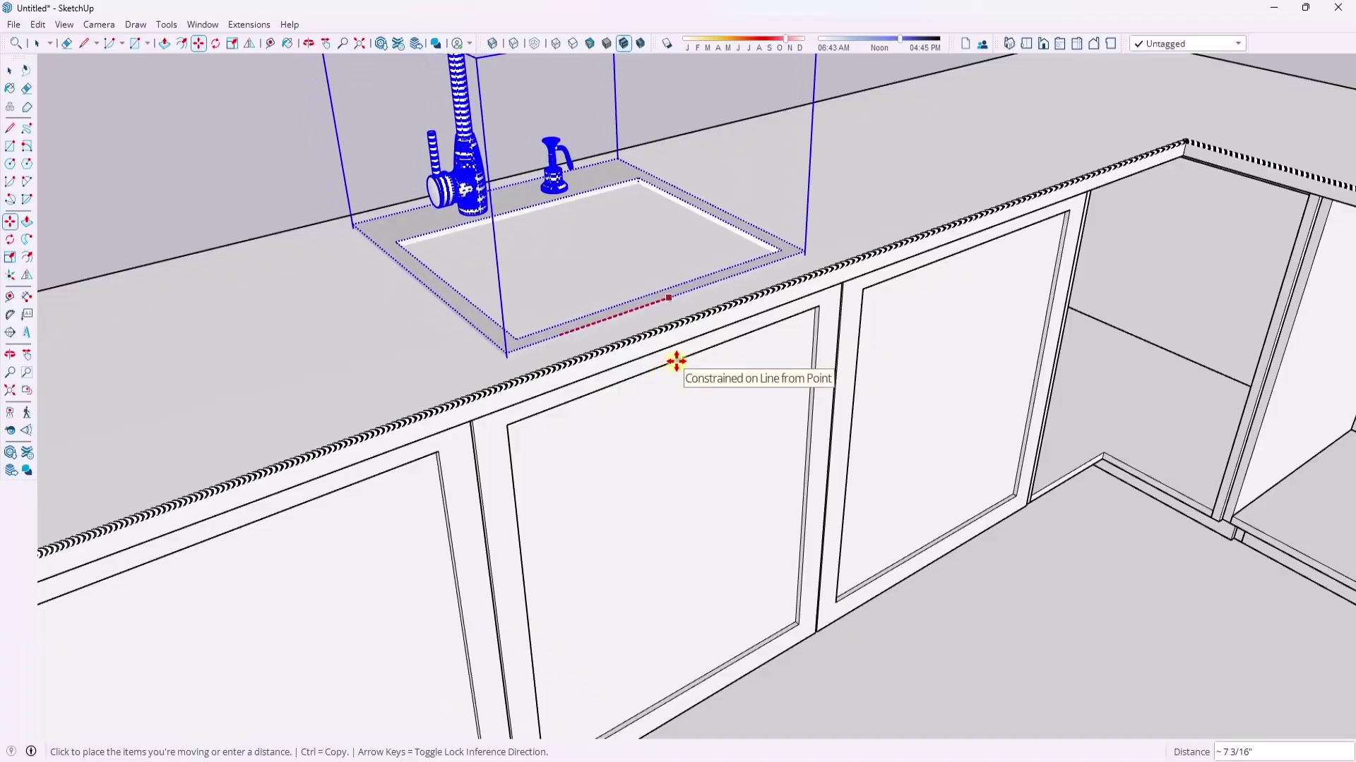
{"action": "left_click", "coordinate": [675, 362]}
{"action": "key", "text": "space"}
{"action": "scroll", "coordinate": [645, 363], "scroll_direction": "down", "scroll_amount": 4}
- Turn off the hidden geometry display and open the countertop group for editing
{"action": "left_click", "coordinate": [775, 263]}
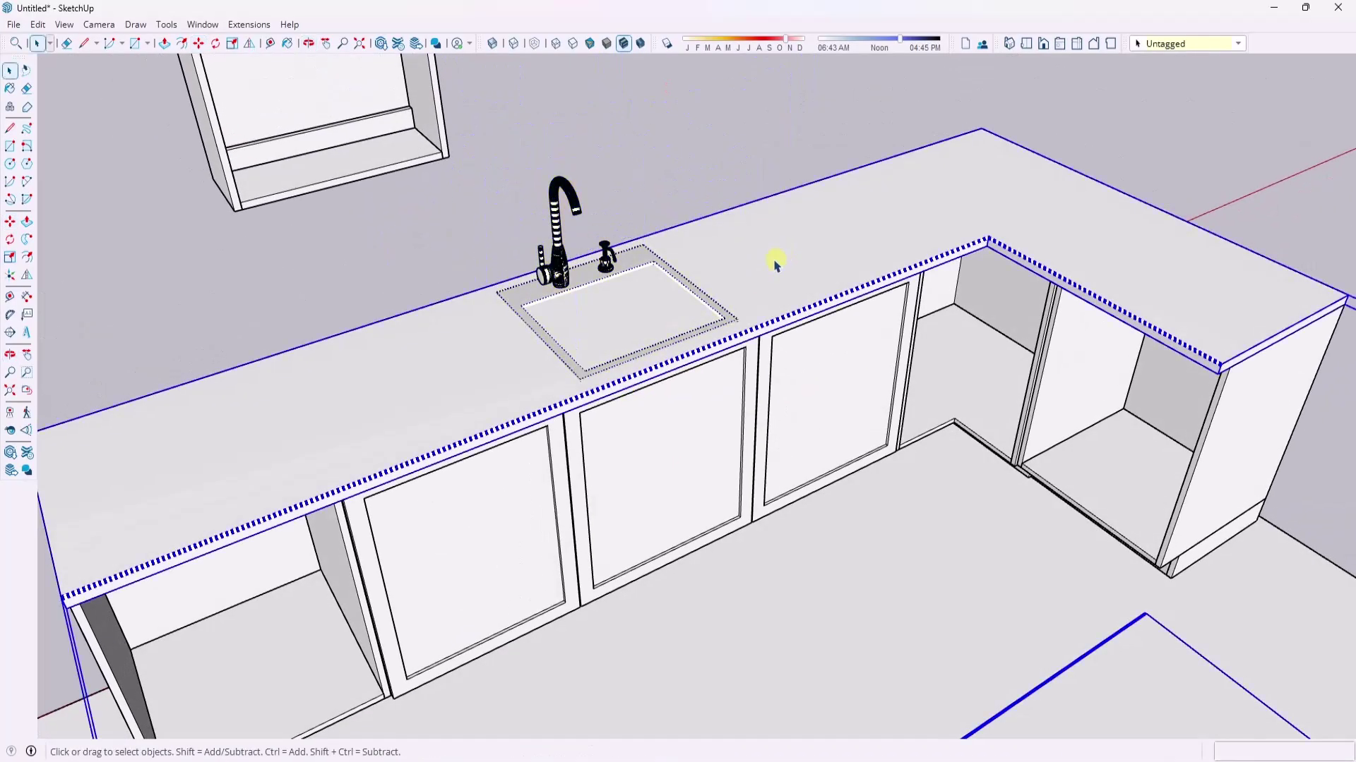
{"action": "scroll", "coordinate": [642, 271], "scroll_direction": "up", "scroll_amount": 1}
{"action": "left_click", "coordinate": [64, 24]}
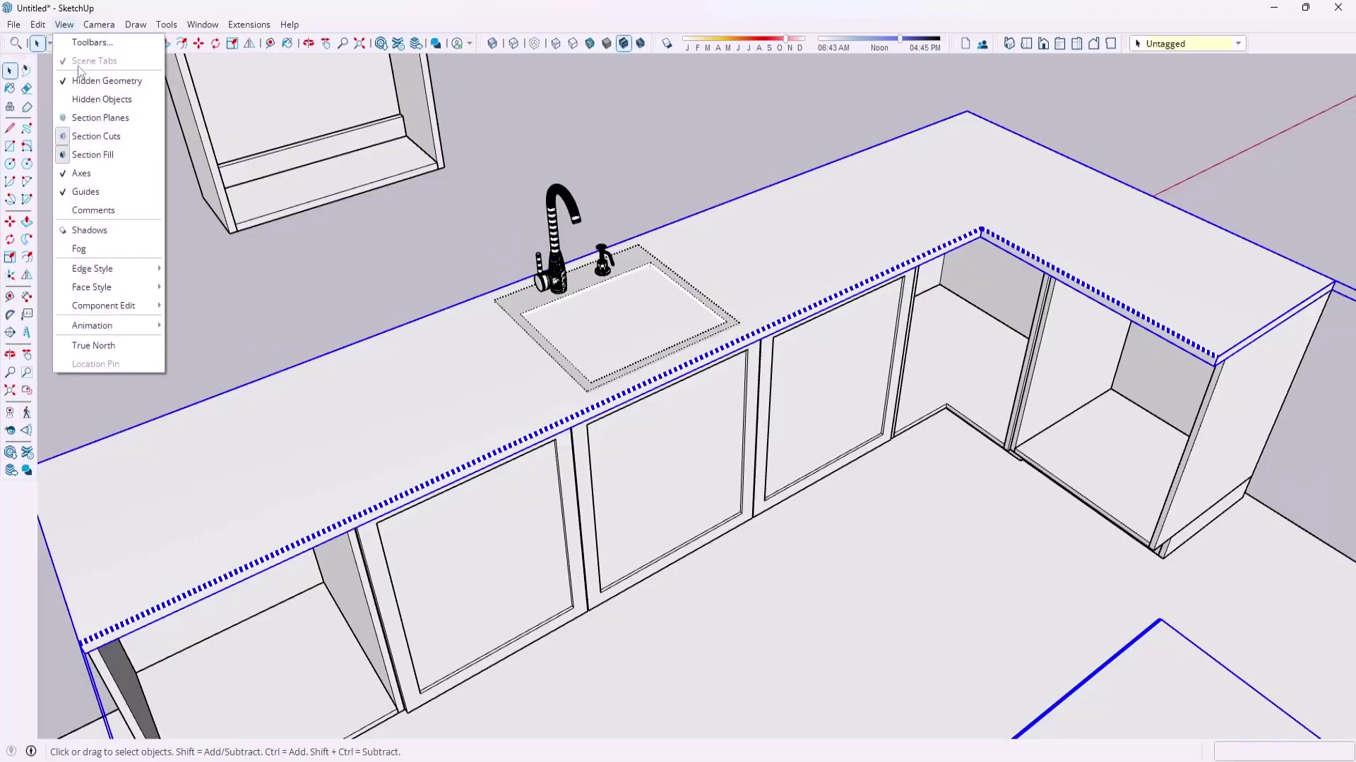
{"action": "left_click", "coordinate": [106, 78]}
{"action": "double_click", "coordinate": [490, 340]}
{"action": "scroll", "coordinate": [506, 362], "scroll_direction": "down", "scroll_amount": 5}
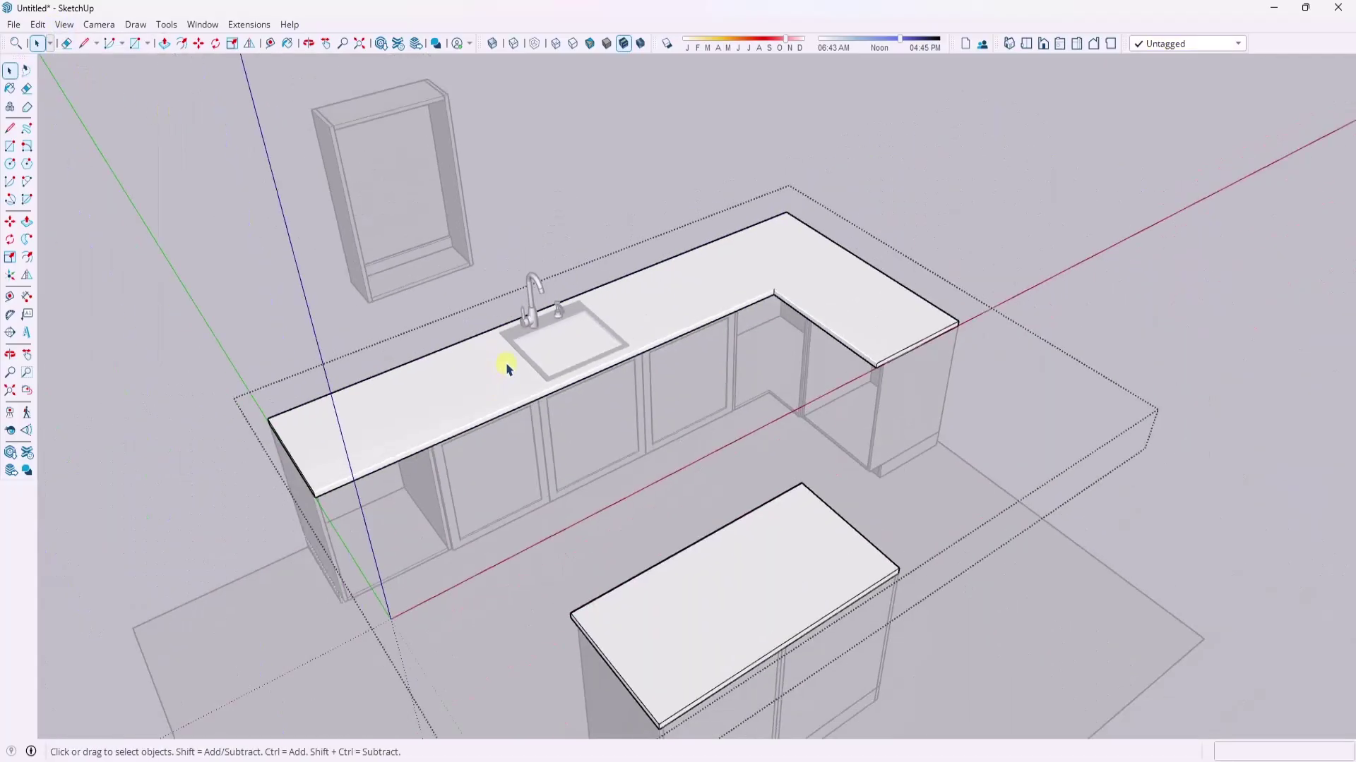
- Select all the countertop geometry and intersect its faces with the model to imprint the sink outline
{"action": "middle_click_drag", "start_coordinate": [507, 362], "coordinate": [490, 385]}
{"action": "double_click", "coordinate": [493, 387]}
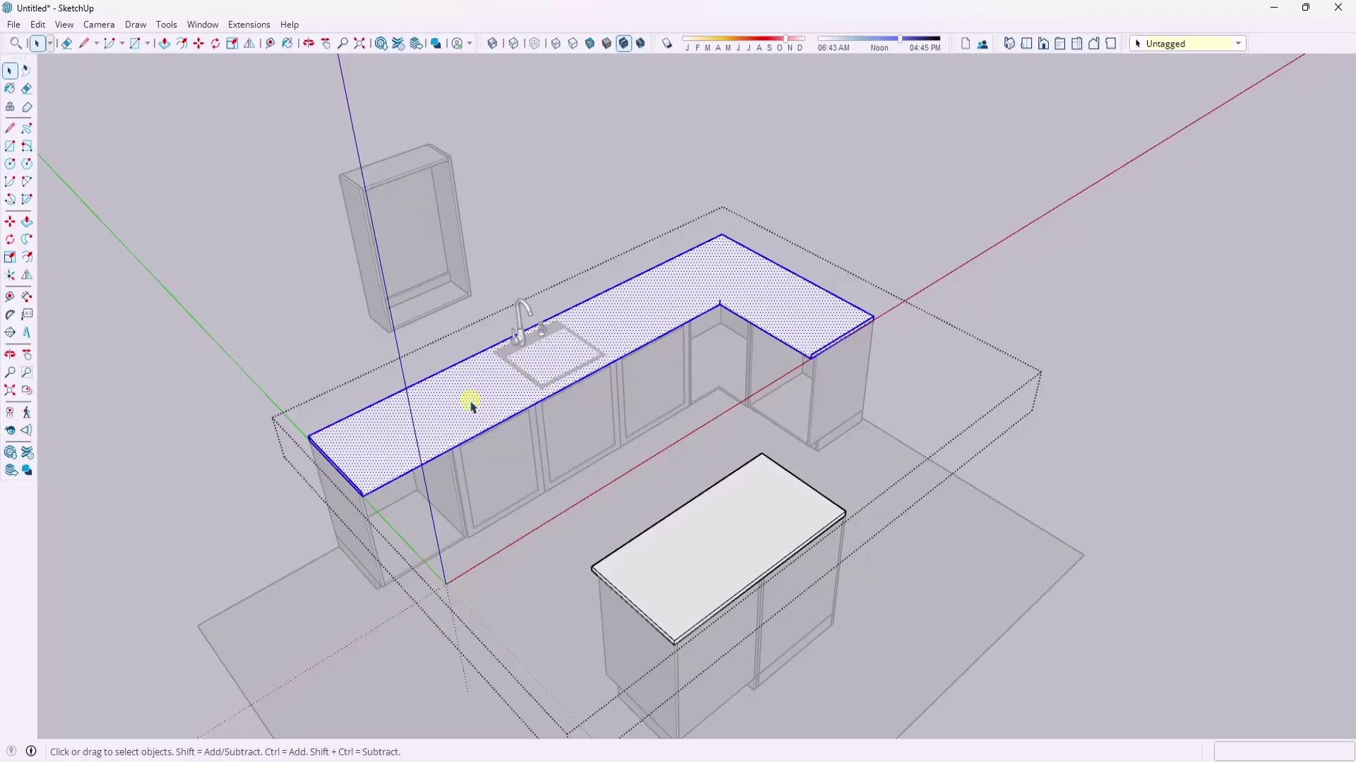
{"action": "scroll", "coordinate": [553, 361], "scroll_direction": "up", "scroll_amount": 5}
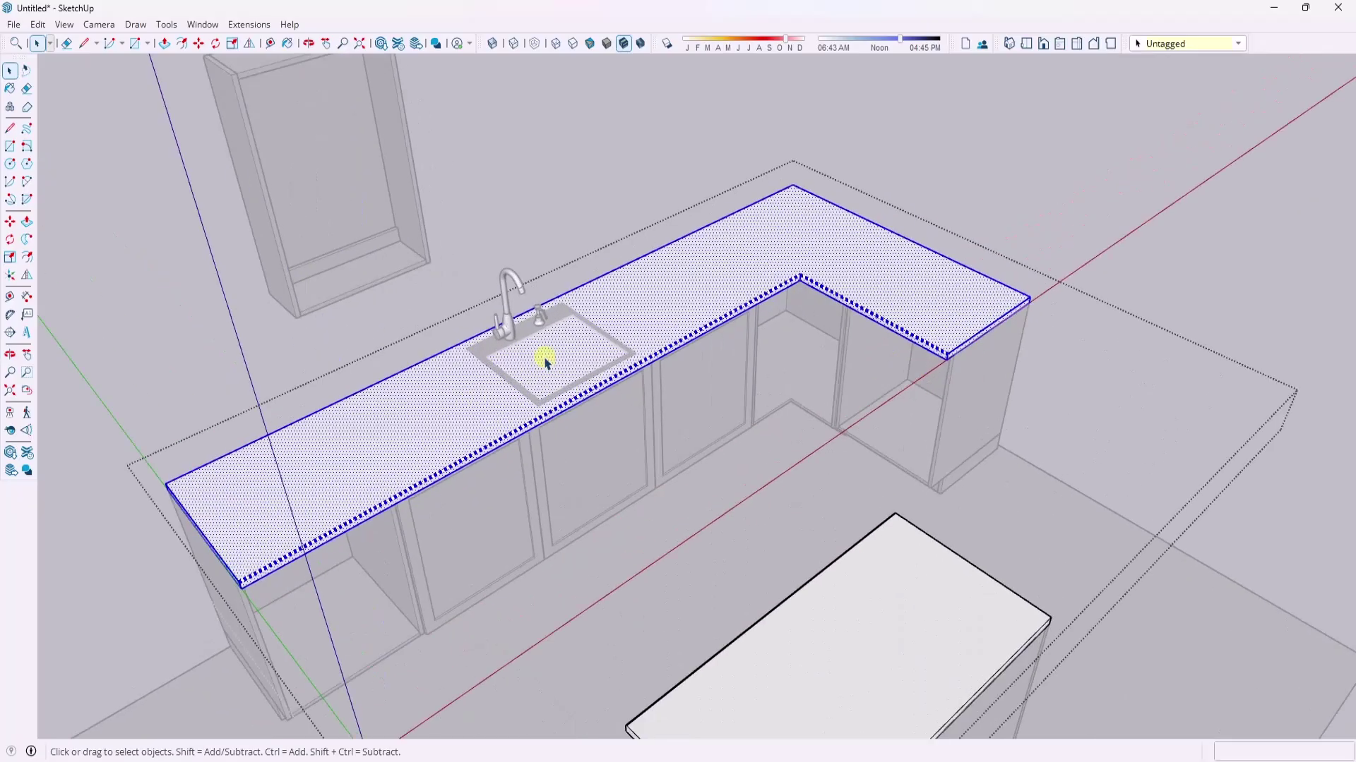
{"action": "right_click", "coordinate": [553, 359]}
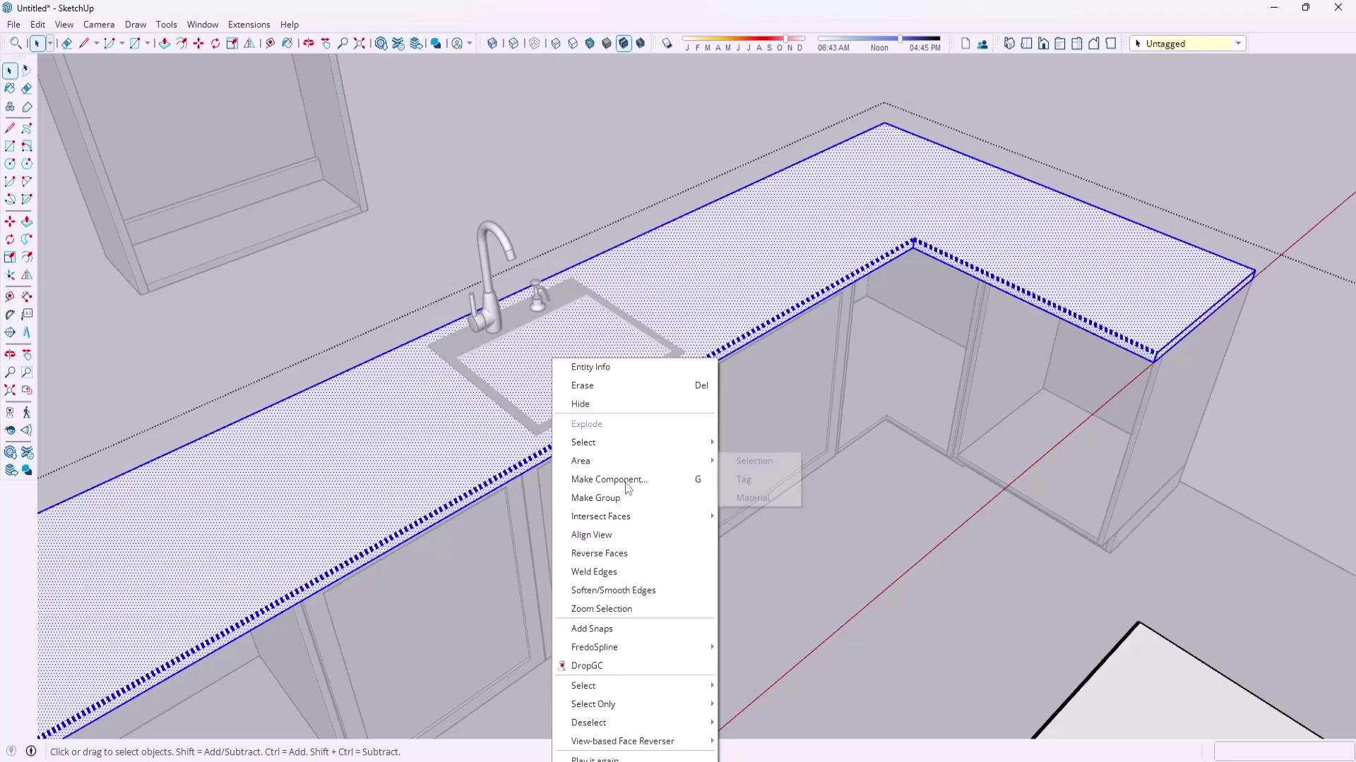
{"action": "mouse_move", "coordinate": [636, 516]}
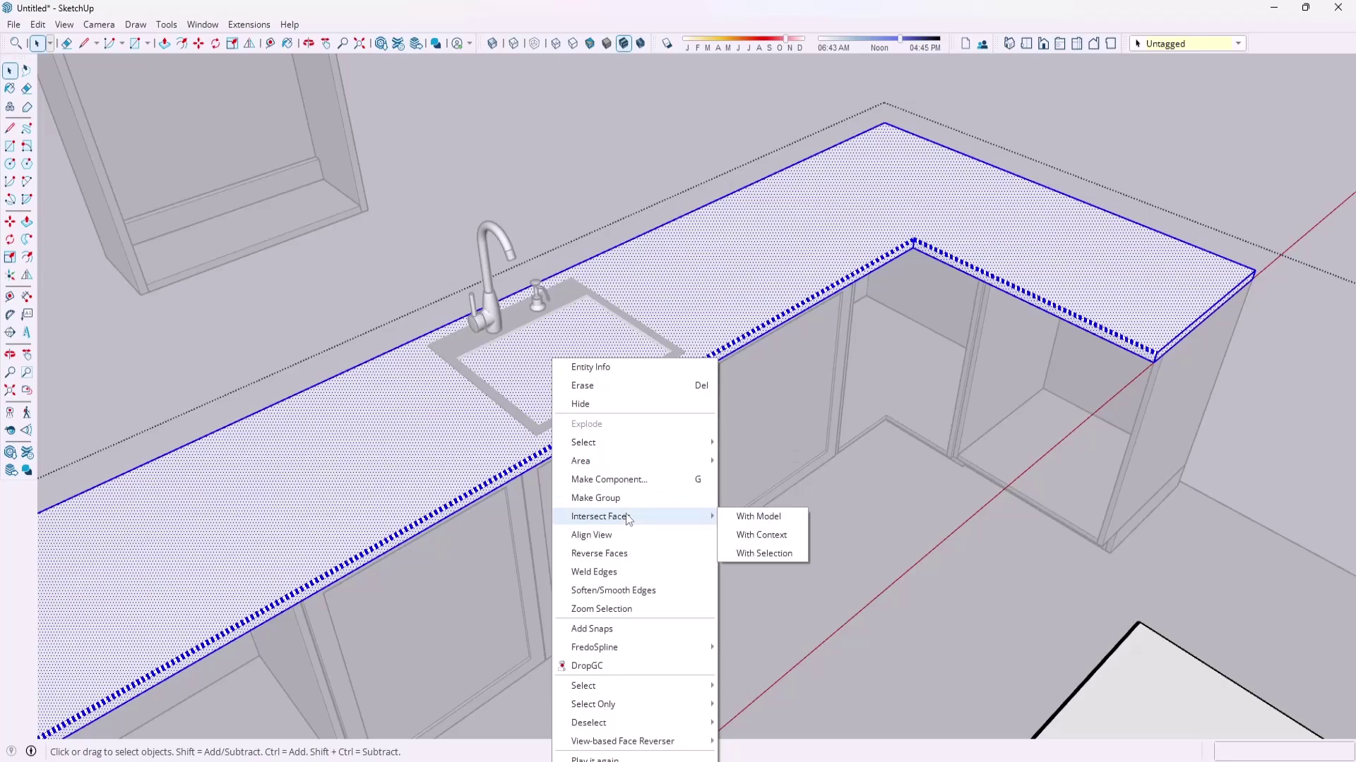
{"action": "left_click", "coordinate": [762, 521]}
{"action": "left_click", "coordinate": [583, 364]}
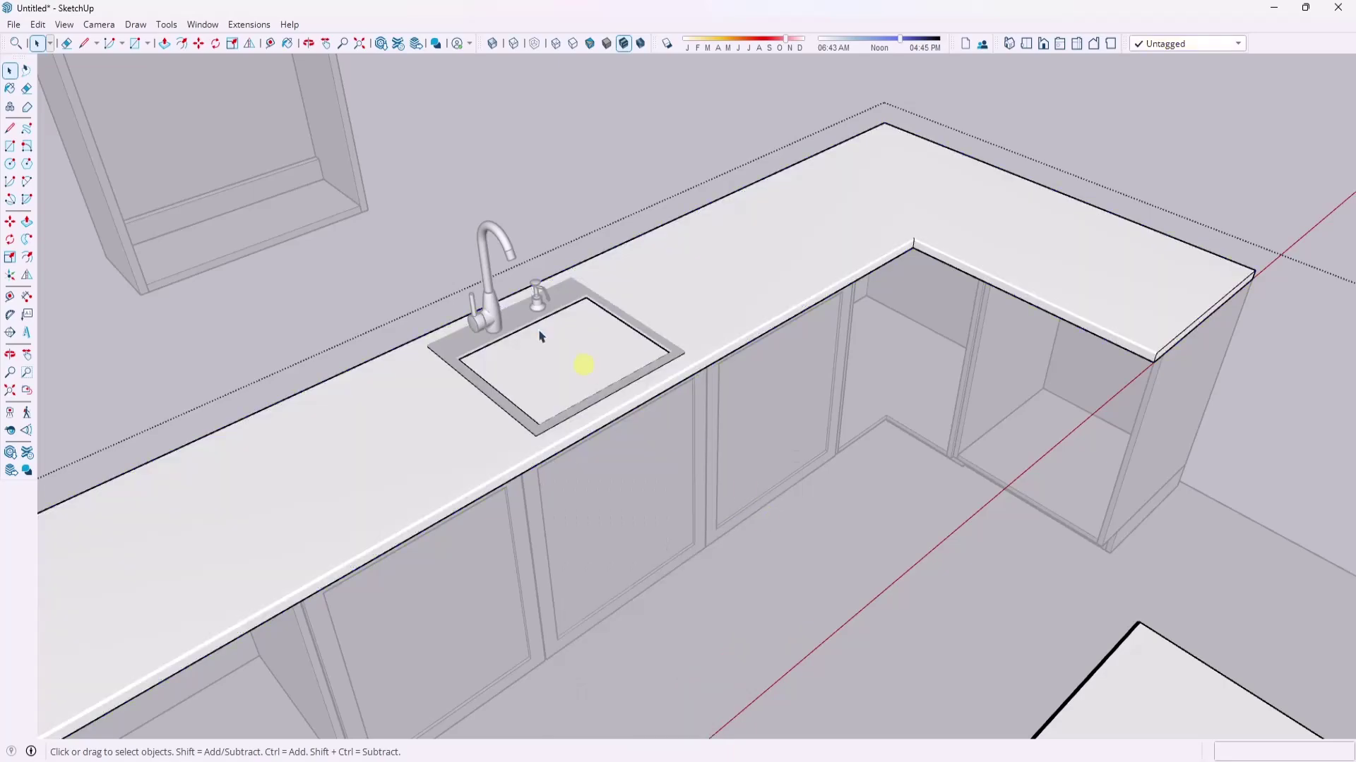
- Delete the countertop faces inside the sink outline to cut through to the basin
{"action": "scroll", "coordinate": [635, 341], "scroll_direction": "up", "scroll_amount": 3}
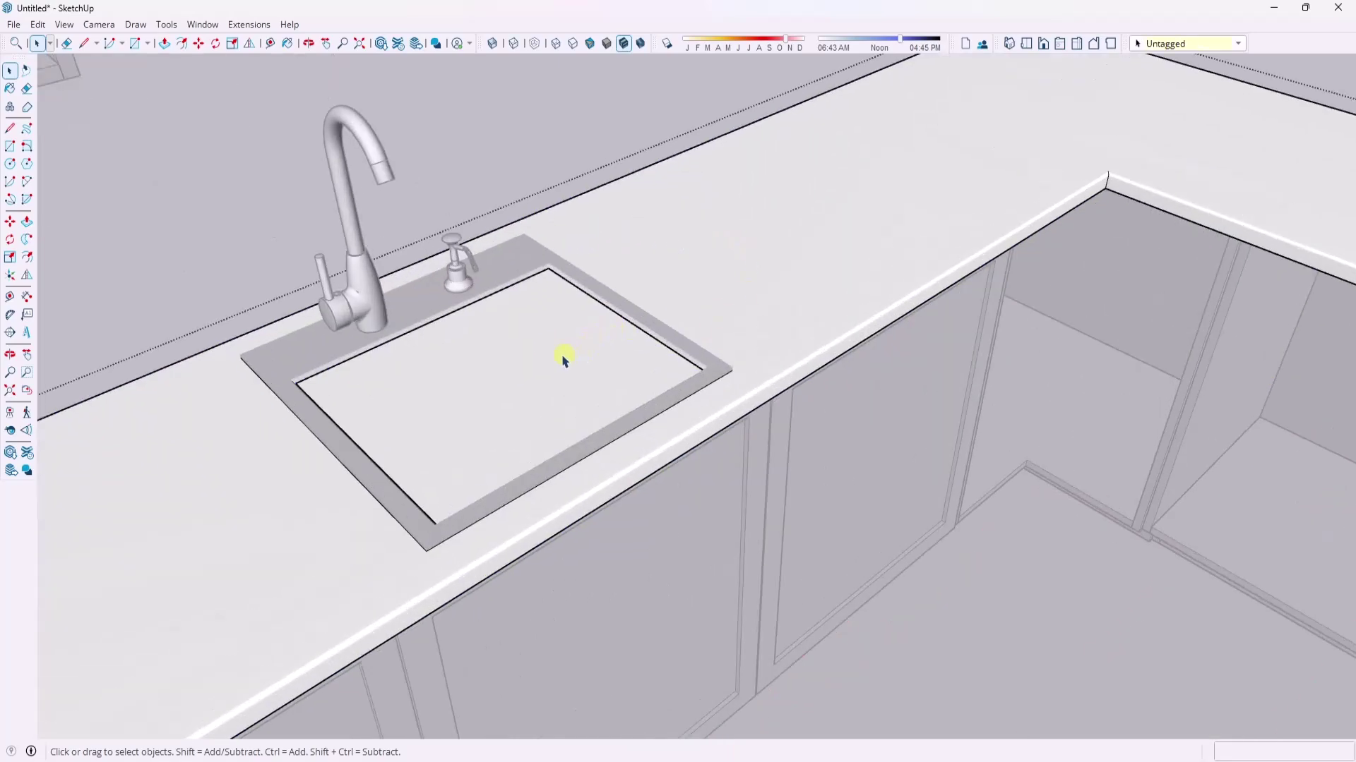
{"action": "left_click", "coordinate": [562, 361]}
{"action": "middle_click_drag", "start_coordinate": [561, 363], "coordinate": [519, 416]}
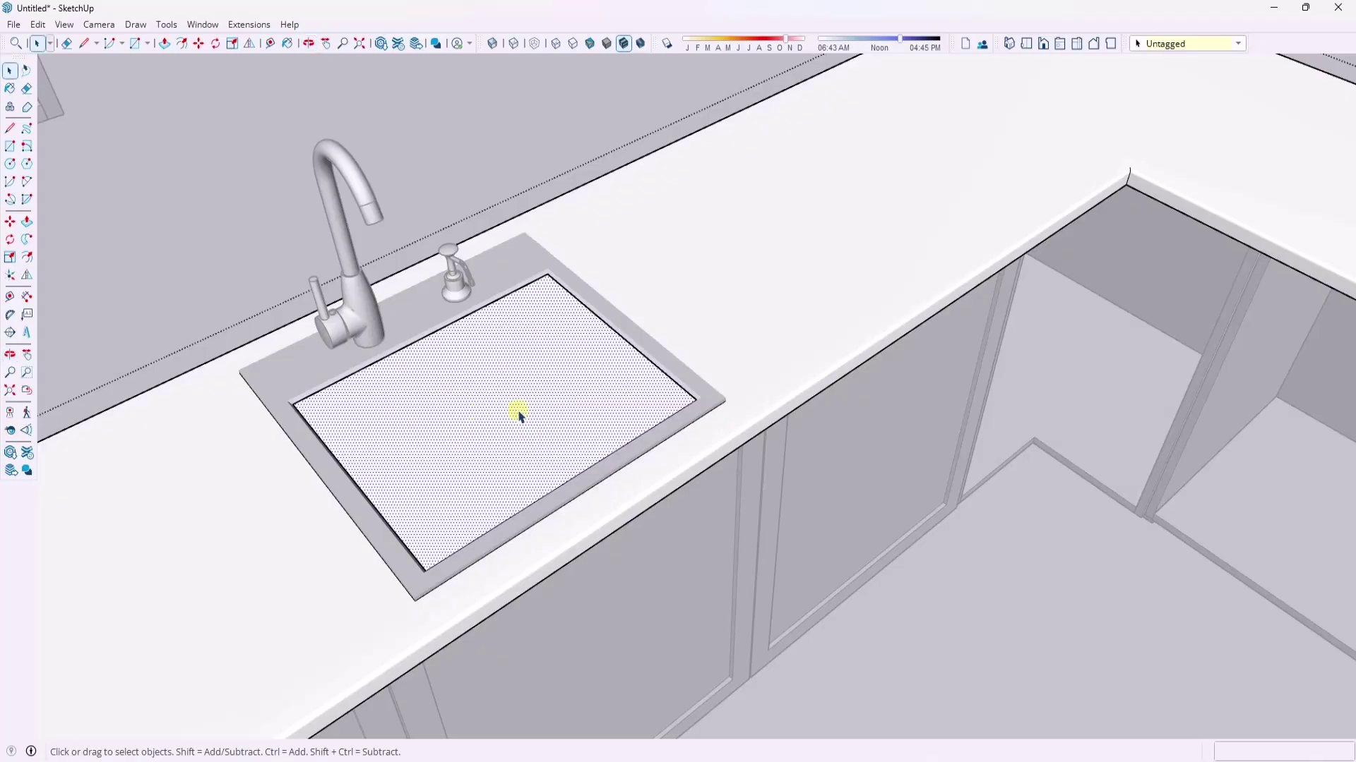
{"action": "left_click", "coordinate": [730, 319]}
{"action": "left_click", "coordinate": [585, 392]}
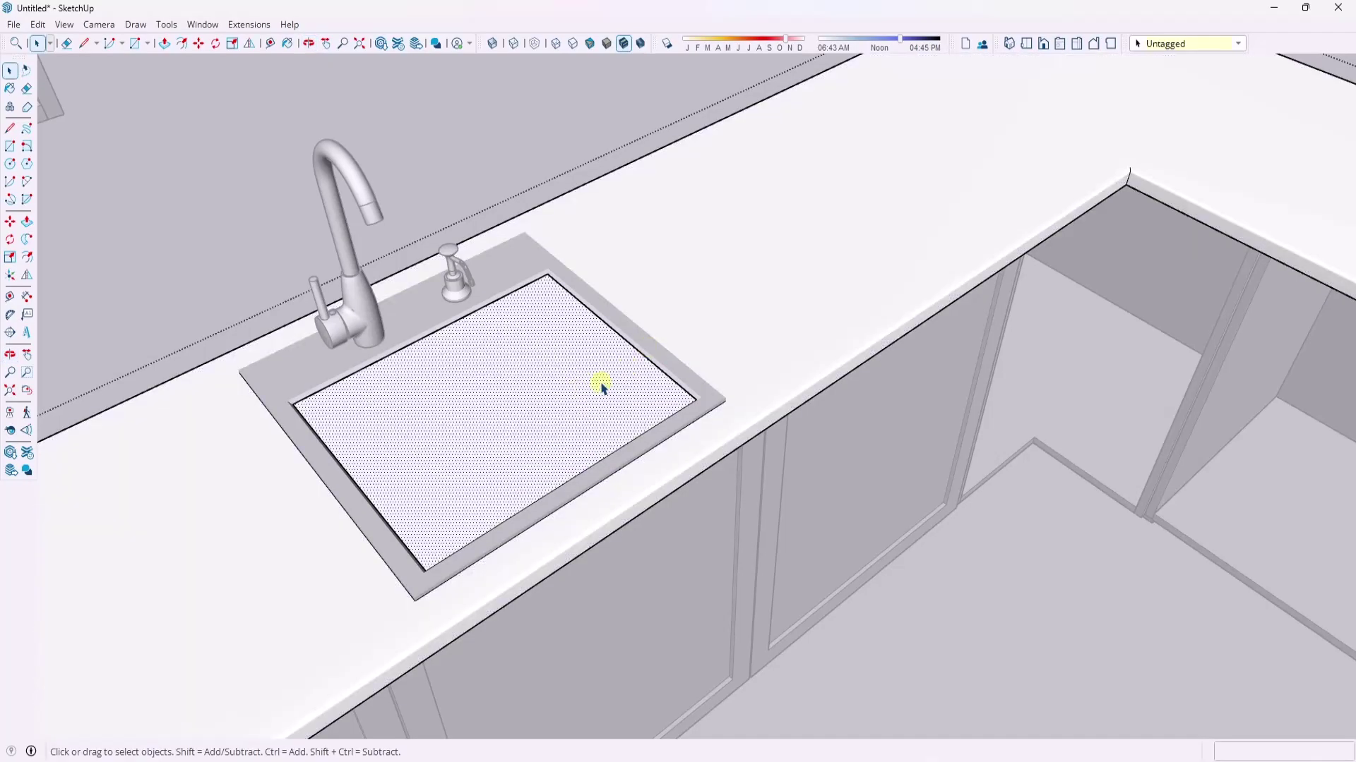
{"action": "key", "text": "Delete"}
{"action": "left_click", "coordinate": [562, 398]}
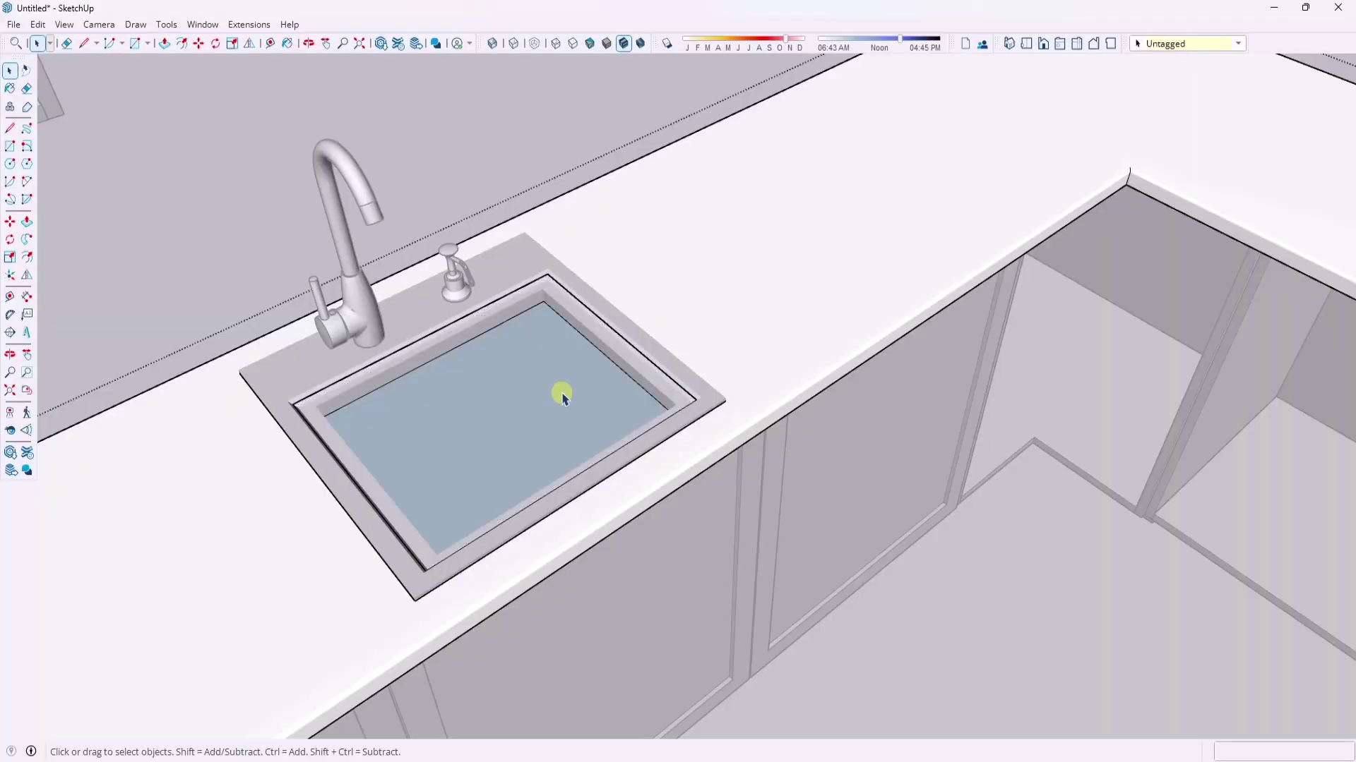
{"action": "key", "text": "Delete"}
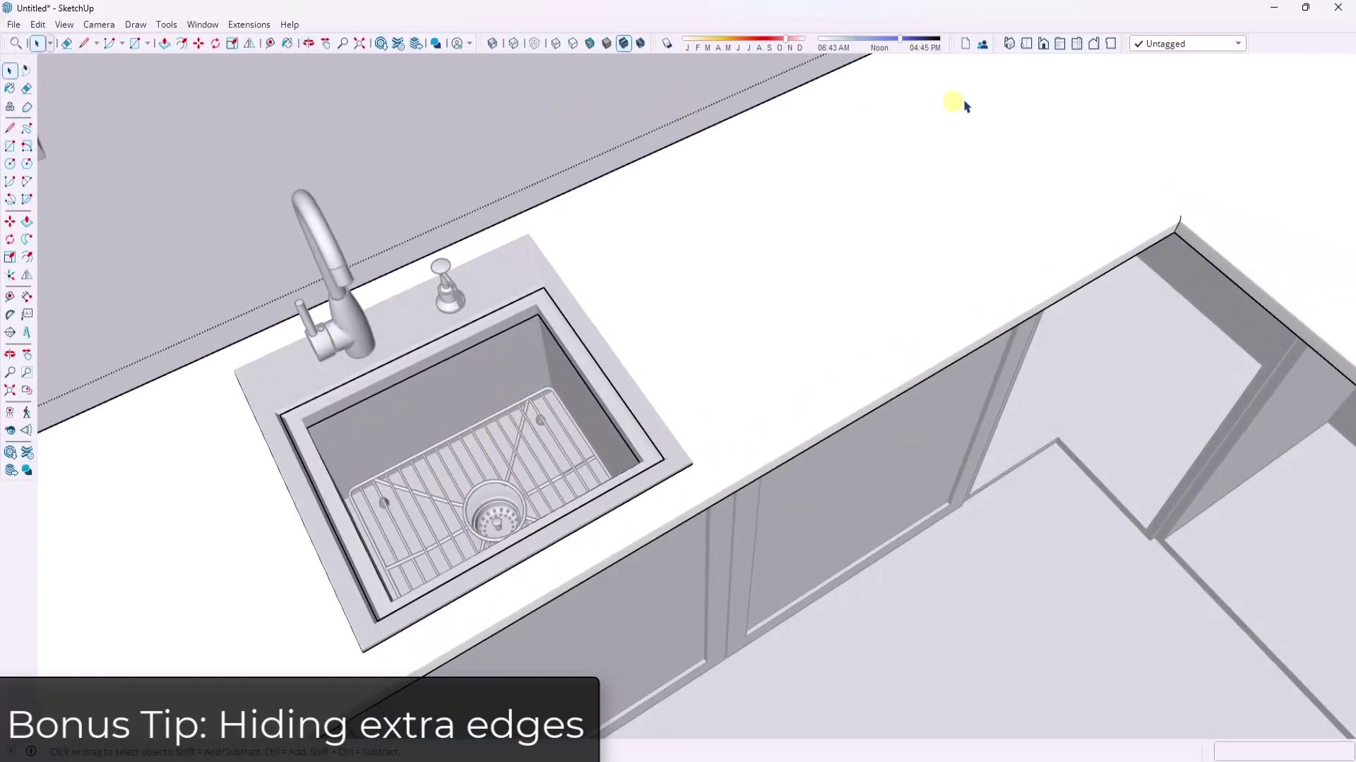
- Select the leftover cut edges around the sink opening in the top view and show the Default Tray
{"action": "left_click", "coordinate": [1026, 43]}
{"action": "scroll", "coordinate": [318, 296], "scroll_direction": "up", "scroll_amount": 2}
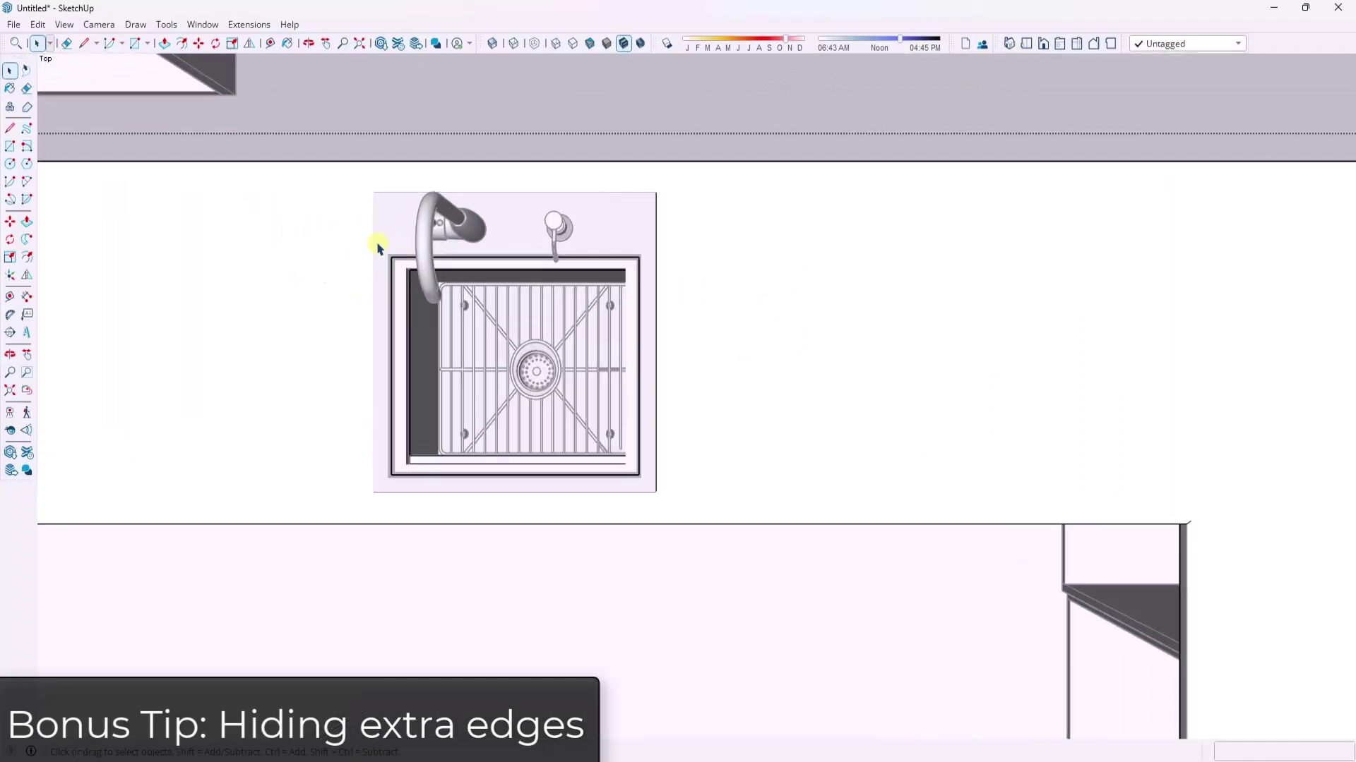
{"action": "left_click_drag", "start_coordinate": [378, 248], "coordinate": [655, 490]}
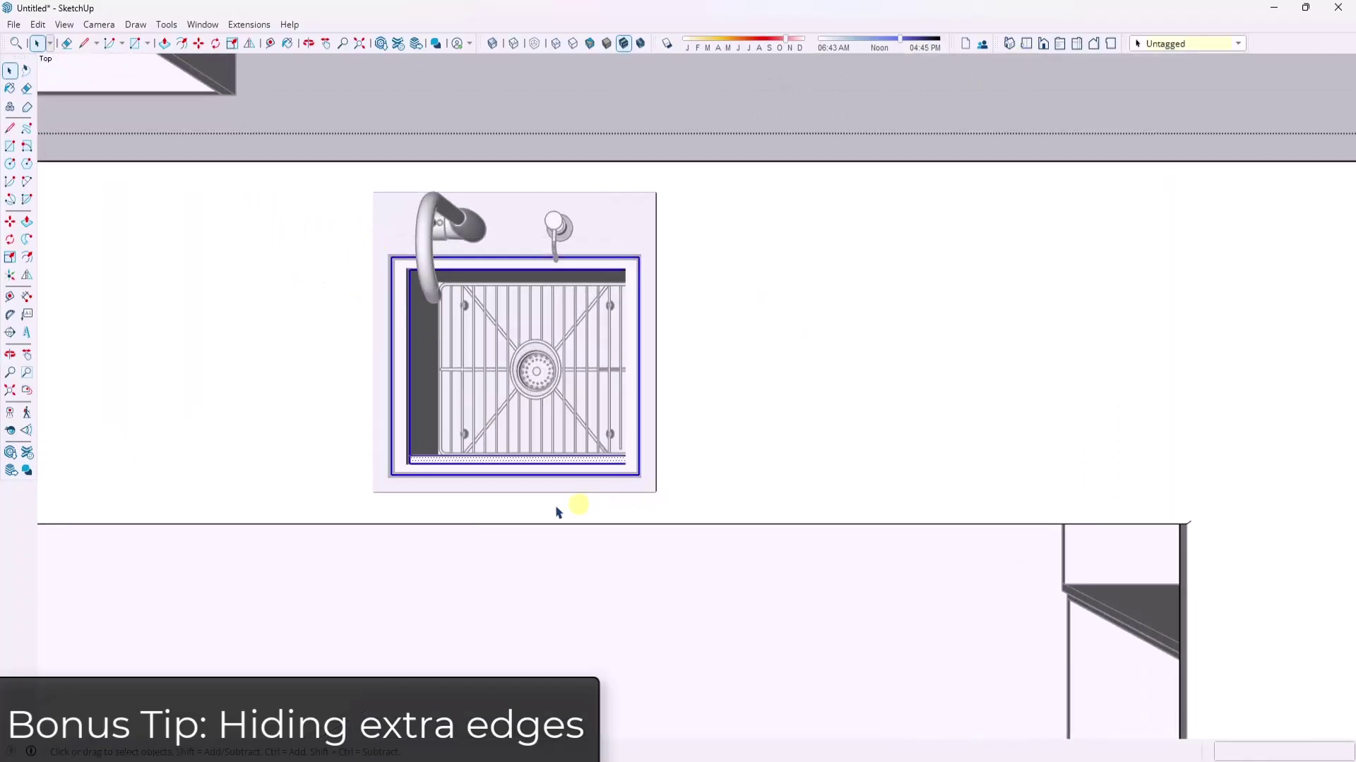
{"action": "middle_click_drag", "start_coordinate": [542, 502], "coordinate": [785, 119]}
{"action": "left_click", "coordinate": [203, 24]}
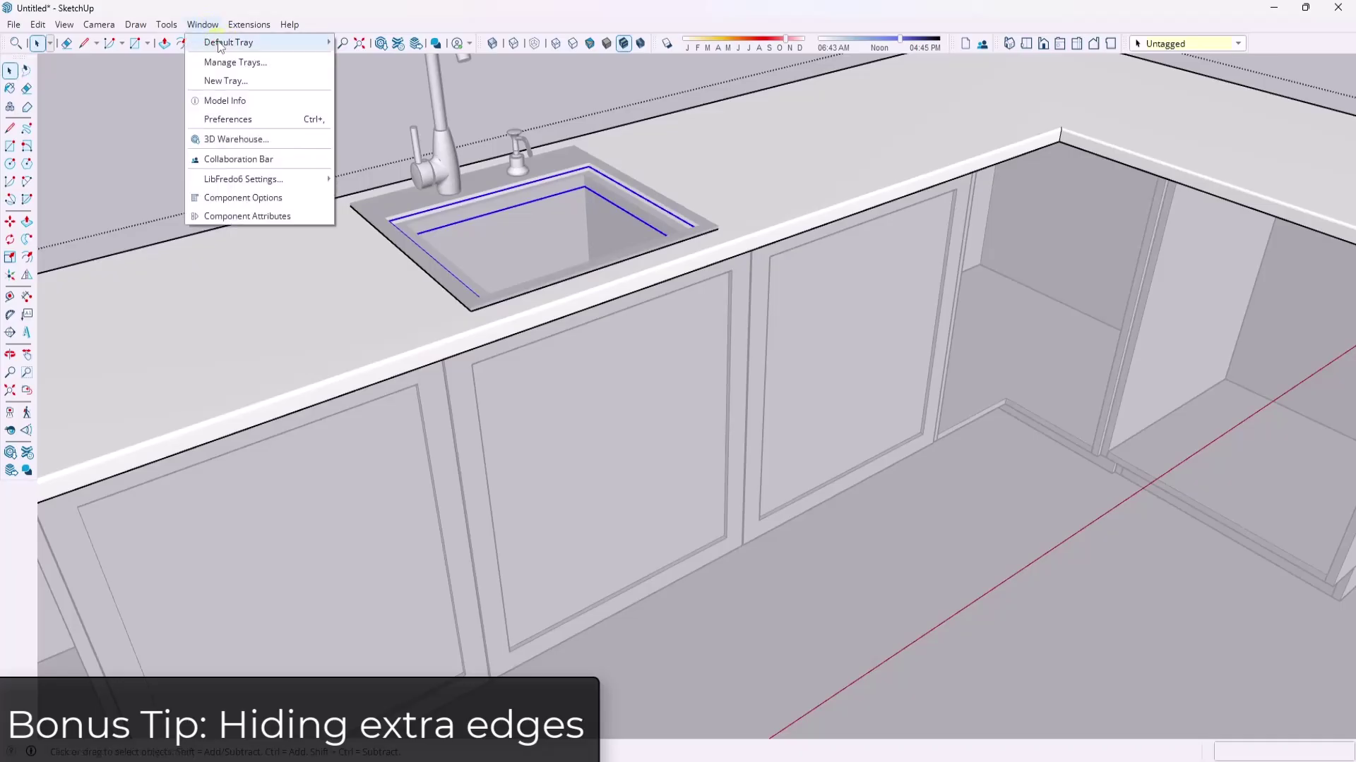
{"action": "mouse_move", "coordinate": [233, 40]}
{"action": "left_click", "coordinate": [375, 40]}
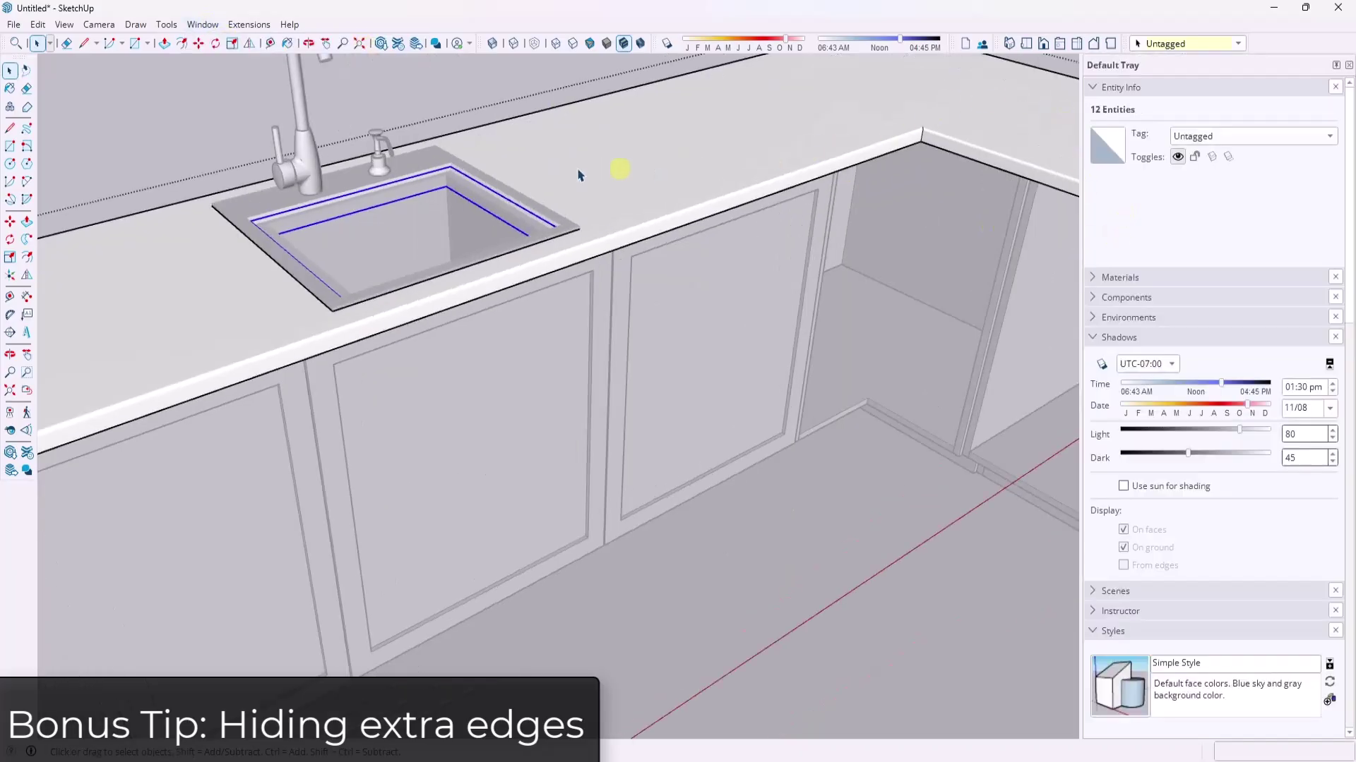
- Deselect the faces, hide the remaining selected edges around the sink opening, and close the countertop group
{"action": "scroll", "coordinate": [393, 186], "scroll_direction": "up", "scroll_amount": 4}
{"action": "right_click", "coordinate": [388, 182]}
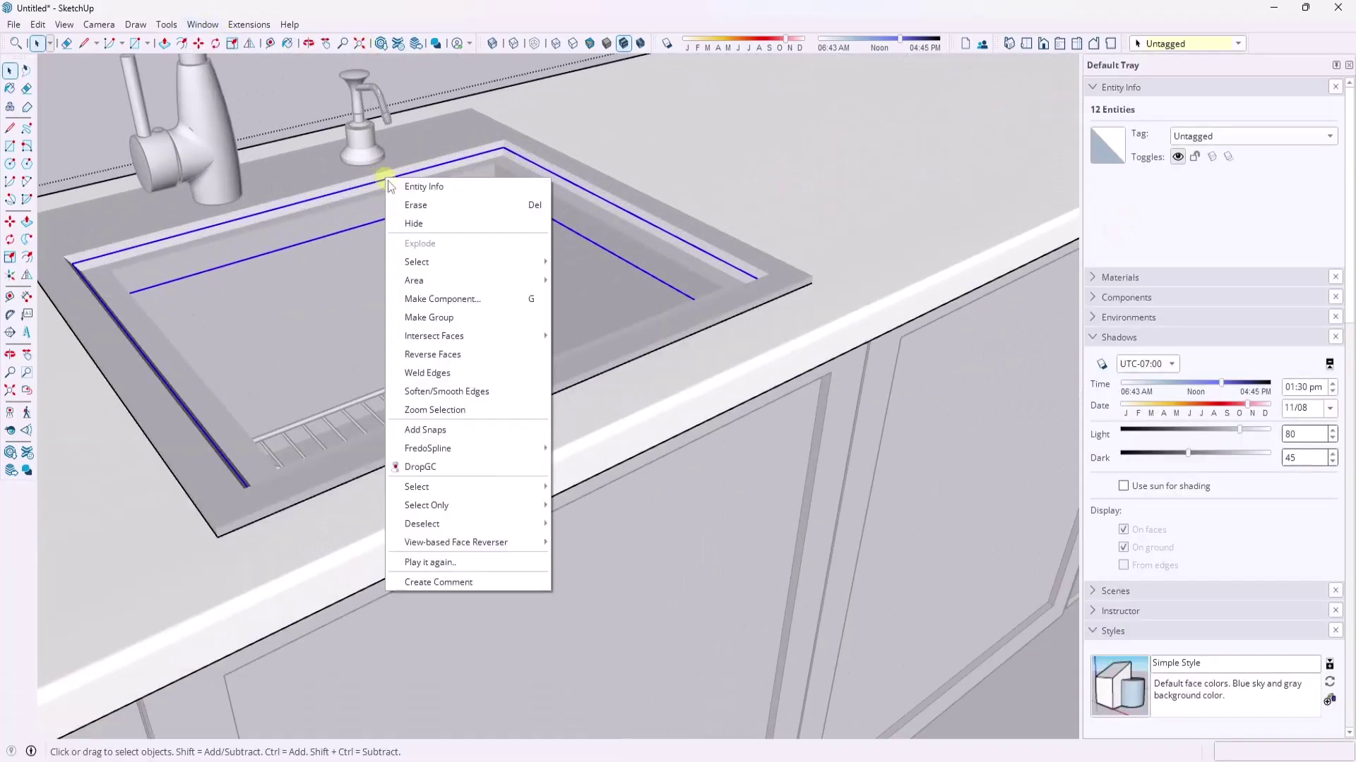
{"action": "mouse_move", "coordinate": [459, 263]}
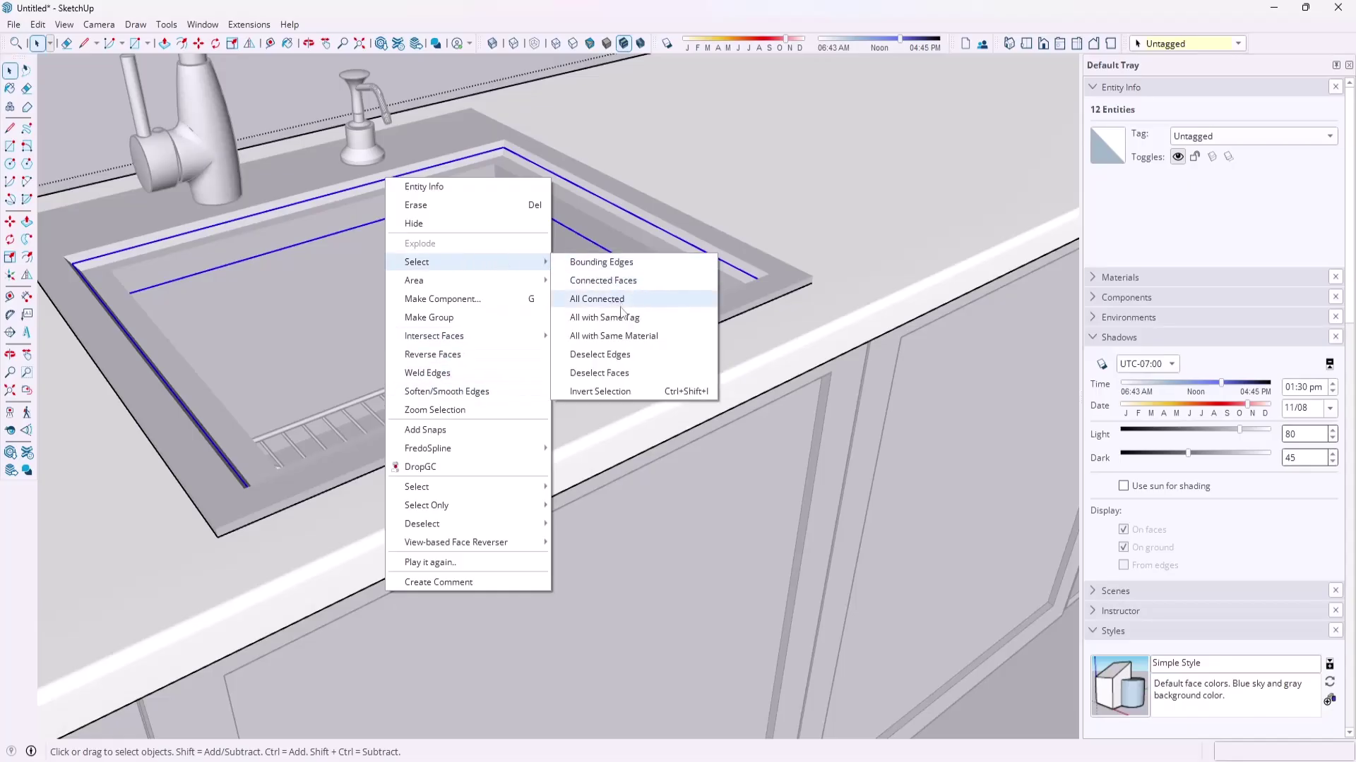
{"action": "left_click", "coordinate": [616, 375]}
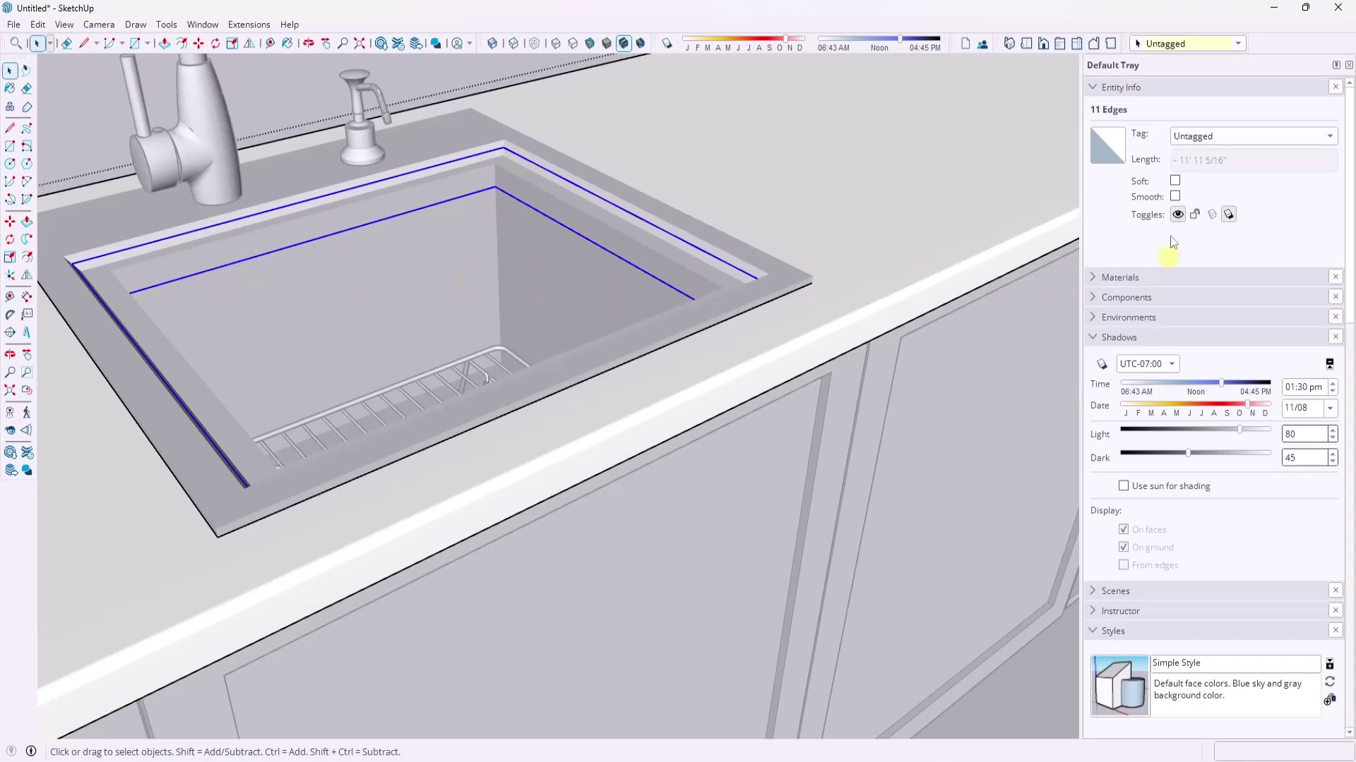
{"action": "left_click", "coordinate": [1178, 216]}
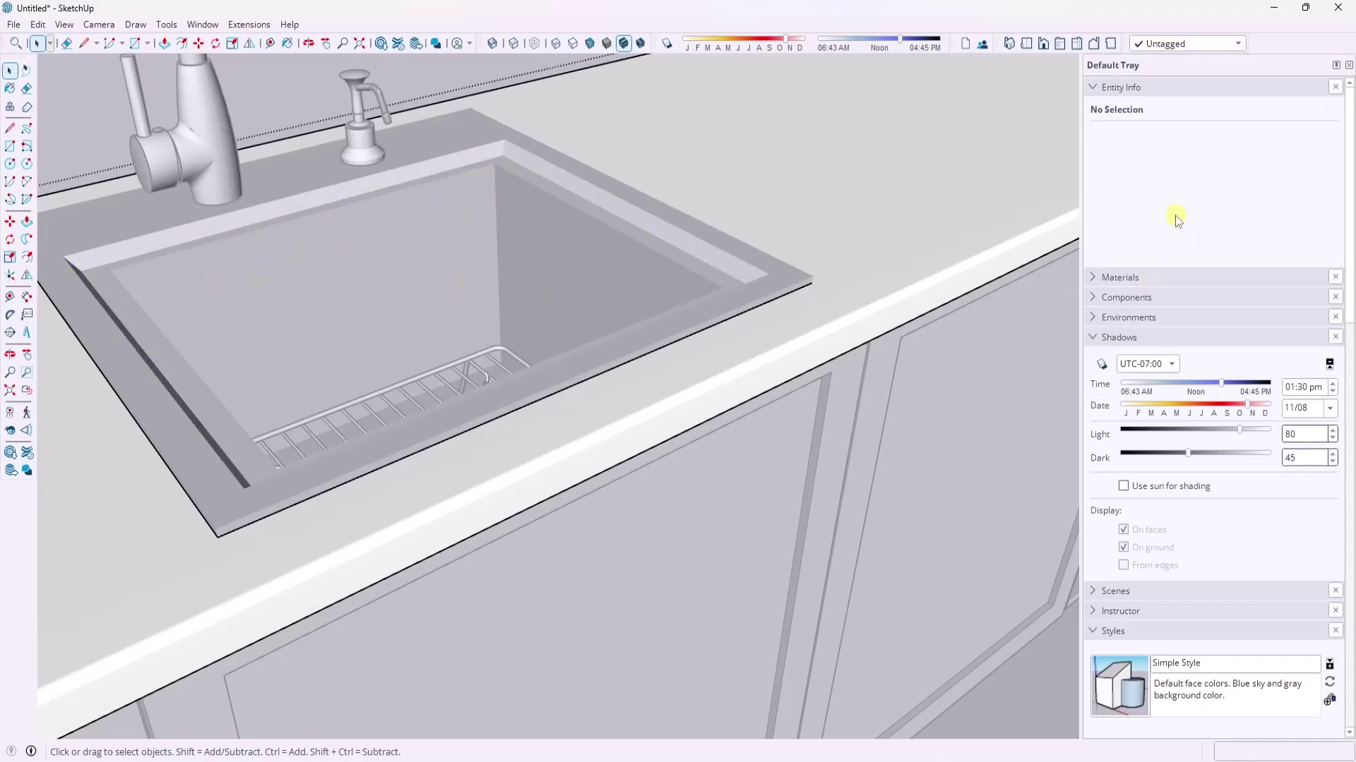
{"action": "scroll", "coordinate": [645, 366], "scroll_direction": "down", "scroll_amount": 4}
{"action": "left_click", "coordinate": [542, 137]}
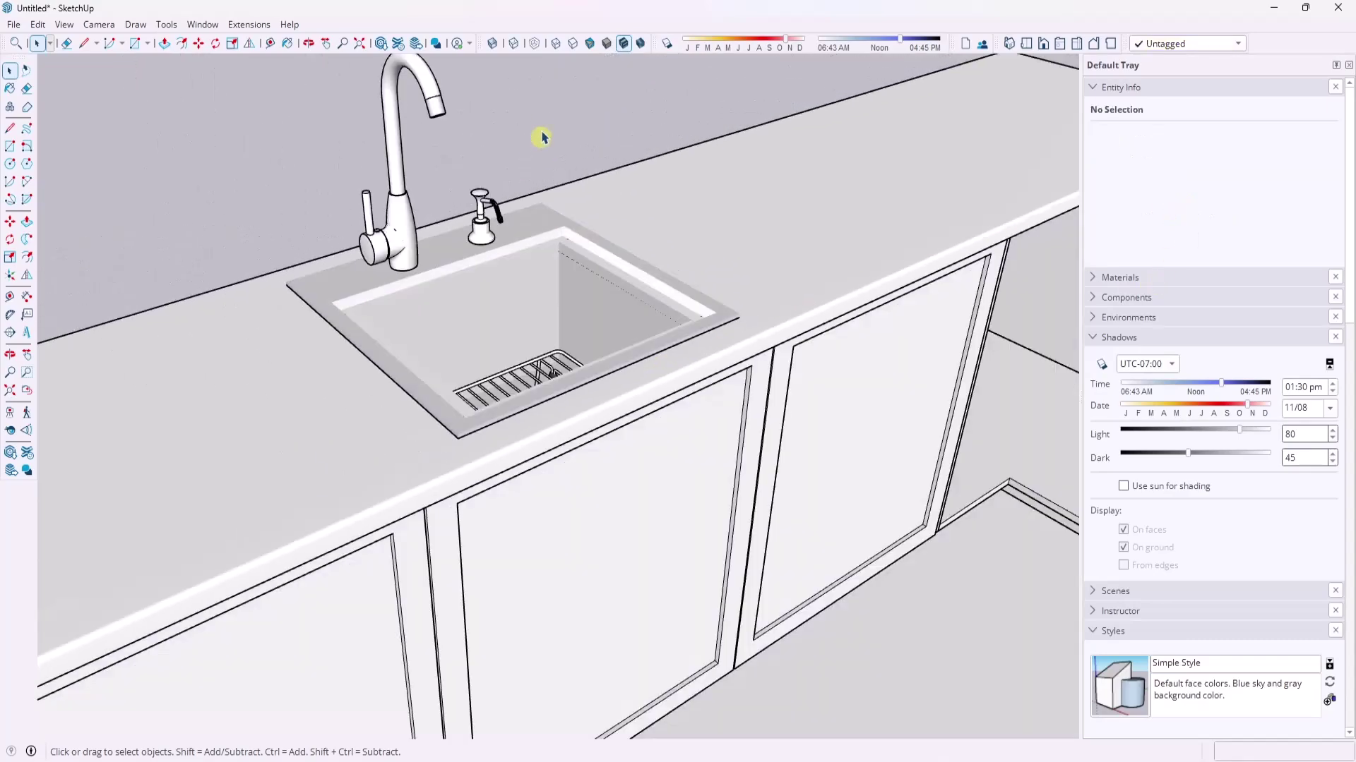
- Try moving the sink slightly on the countertop
{"action": "middle_click_drag", "start_coordinate": [549, 113], "coordinate": [590, 377]}
{"action": "scroll", "coordinate": [597, 396], "scroll_direction": "down", "scroll_amount": 4}
{"action": "key", "text": "m"}
{"action": "left_click", "coordinate": [547, 374]}
{"action": "left_click", "coordinate": [575, 378]}
{"action": "key", "text": "space"}
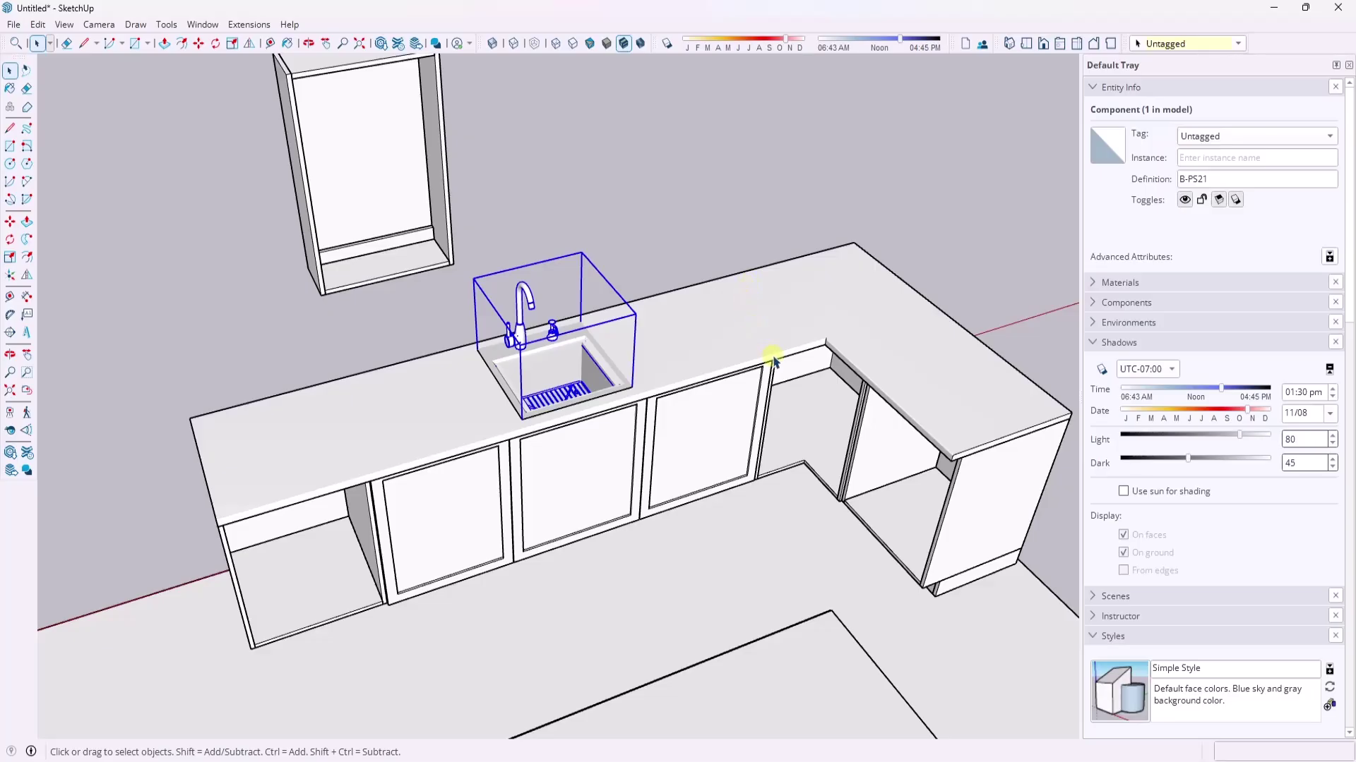
{"action": "middle_click_drag", "start_coordinate": [771, 462], "coordinate": [699, 343]}
{"action": "scroll", "coordinate": [655, 412], "scroll_direction": "down", "scroll_amount": 4}
{"action": "scroll", "coordinate": [708, 514], "scroll_direction": "up", "scroll_amount": 5}
{"action": "scroll", "coordinate": [635, 434], "scroll_direction": "down", "scroll_amount": 3}
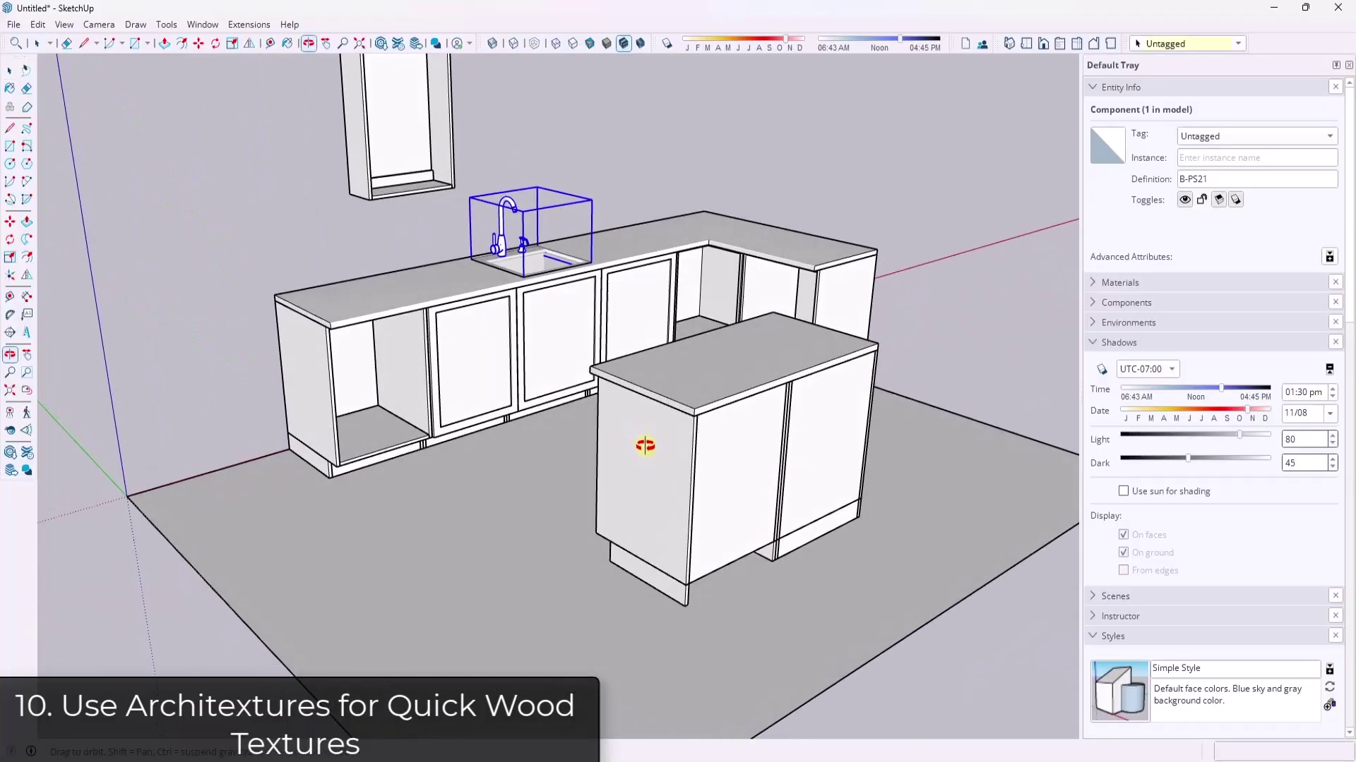
{"action": "scroll", "coordinate": [671, 310], "scroll_direction": "up", "scroll_amount": 1}
{"action": "scroll", "coordinate": [646, 286], "scroll_direction": "down", "scroll_amount": 1}
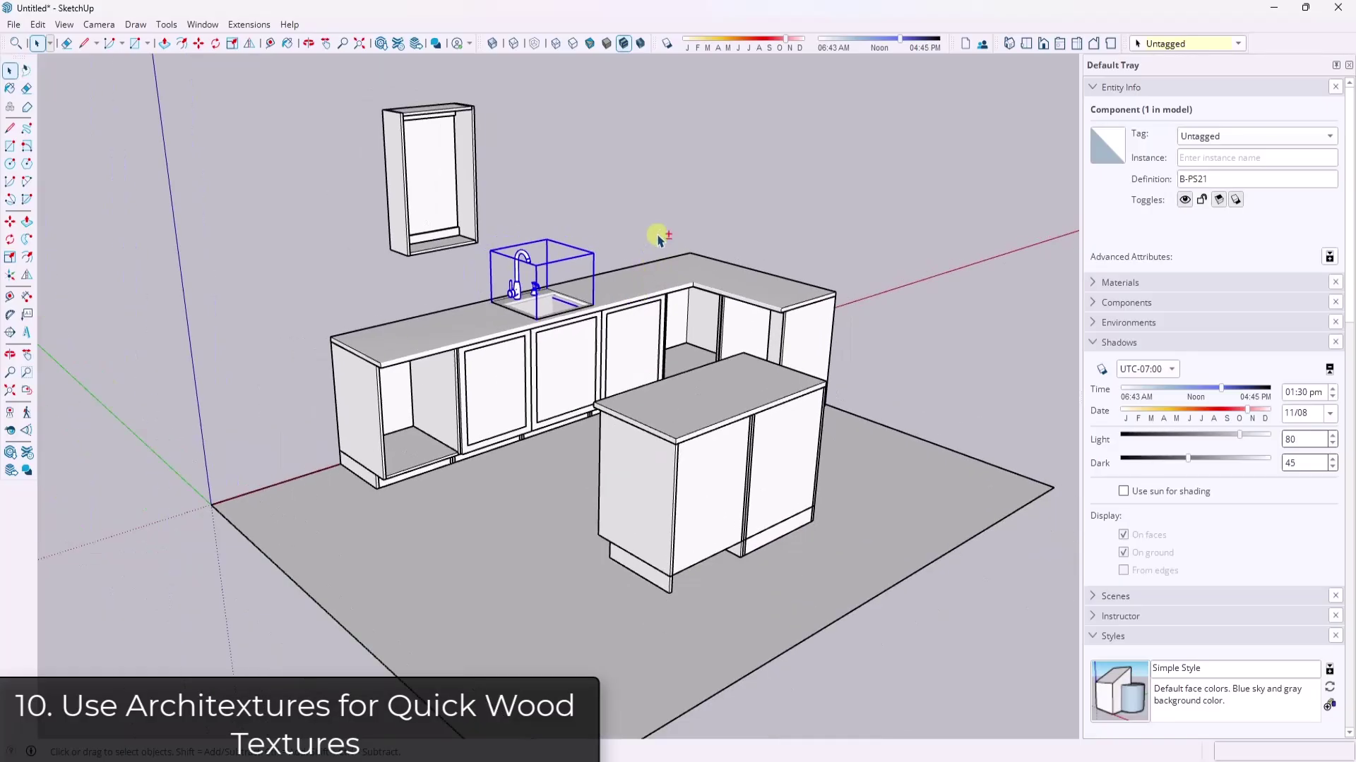
{"action": "middle_click_drag", "start_coordinate": [656, 238], "coordinate": [644, 282], "text": "shift"}
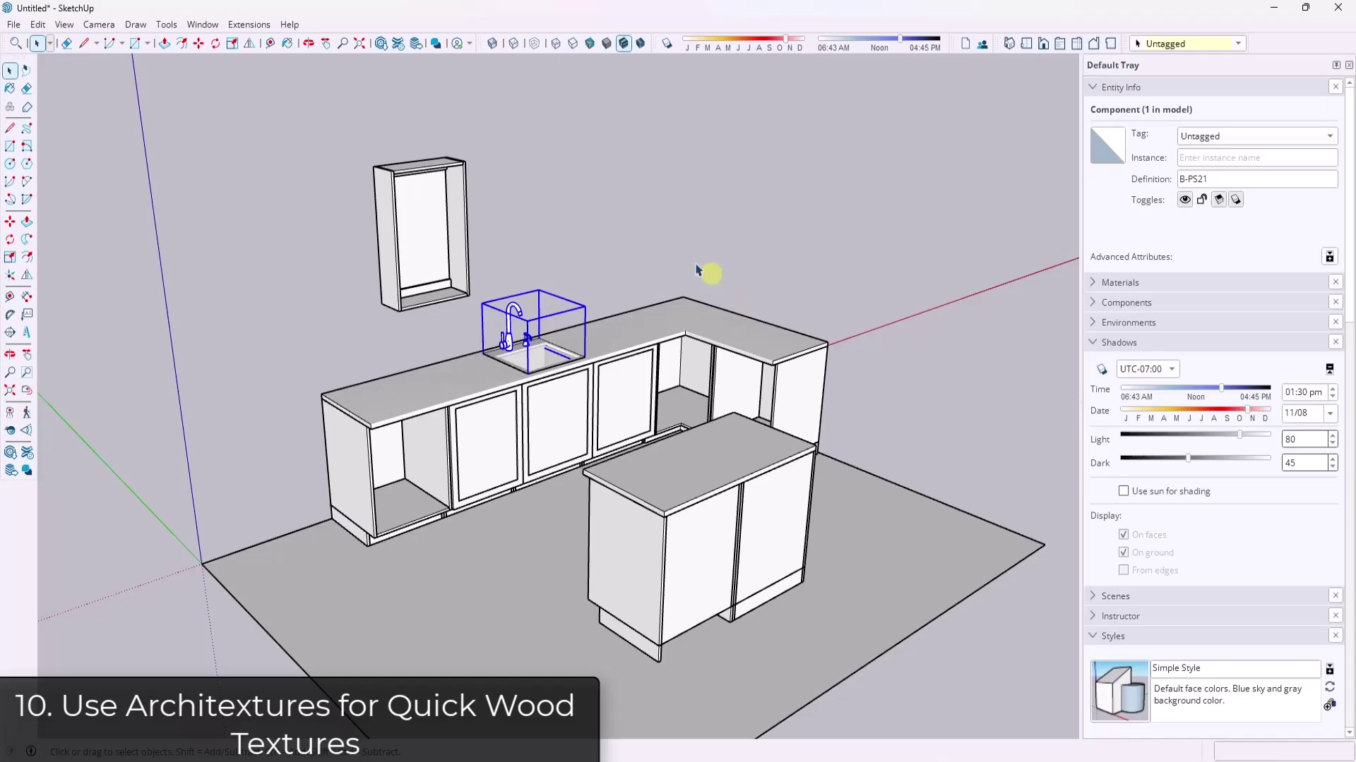
- Open the Extension Warehouse and search for "architextures"
{"action": "left_click", "coordinate": [398, 45]}
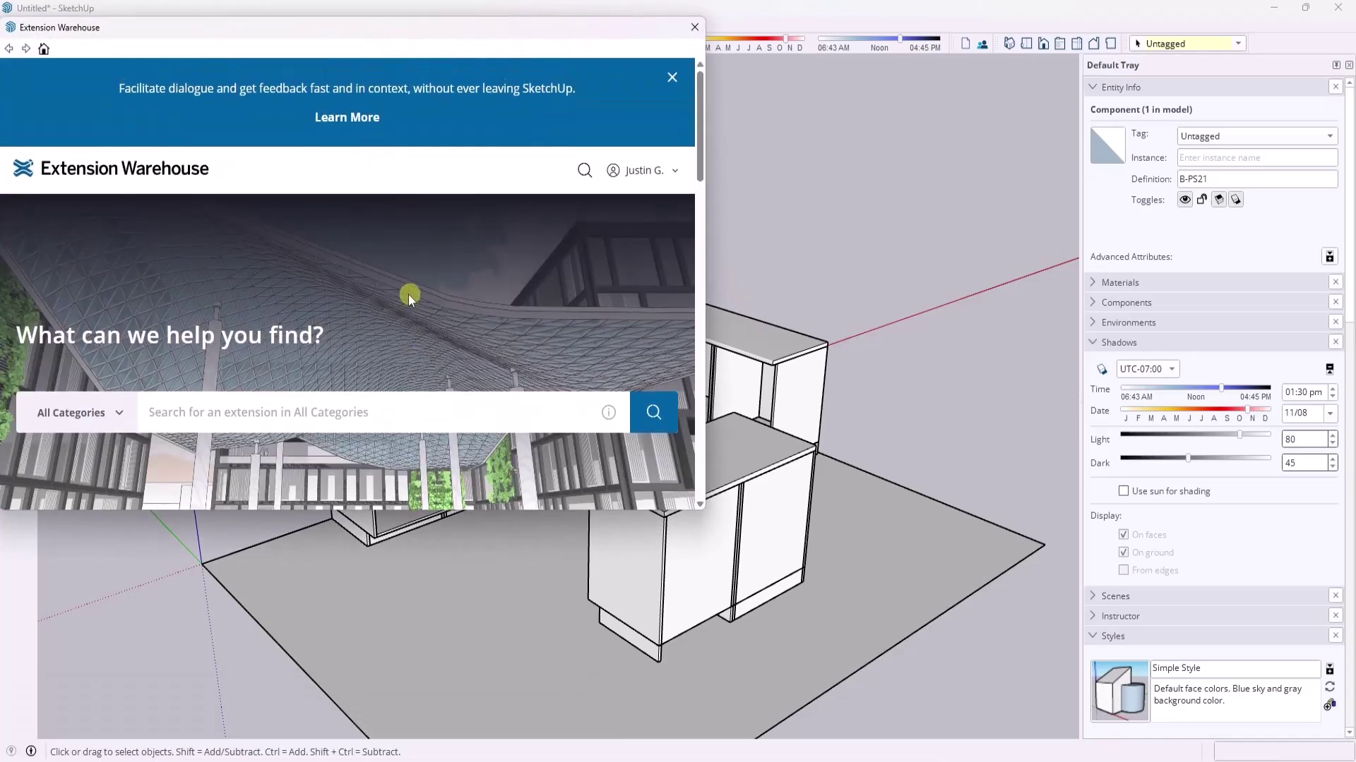
{"action": "scroll", "coordinate": [410, 301], "scroll_direction": "down", "scroll_amount": 5}
{"action": "scroll", "coordinate": [372, 303], "scroll_direction": "up", "scroll_amount": 3}
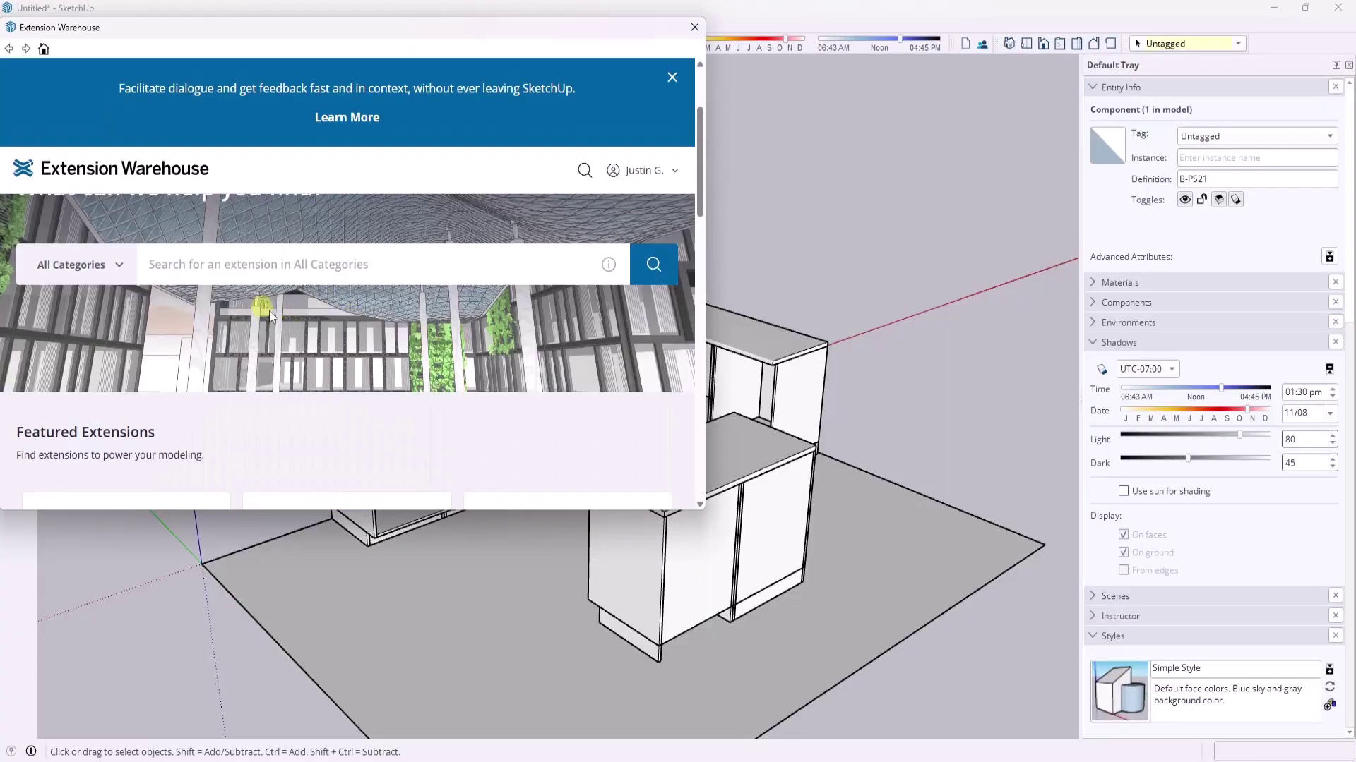
{"action": "scroll", "coordinate": [269, 310], "scroll_direction": "down", "scroll_amount": 3}
{"action": "scroll", "coordinate": [282, 328], "scroll_direction": "up", "scroll_amount": 5}
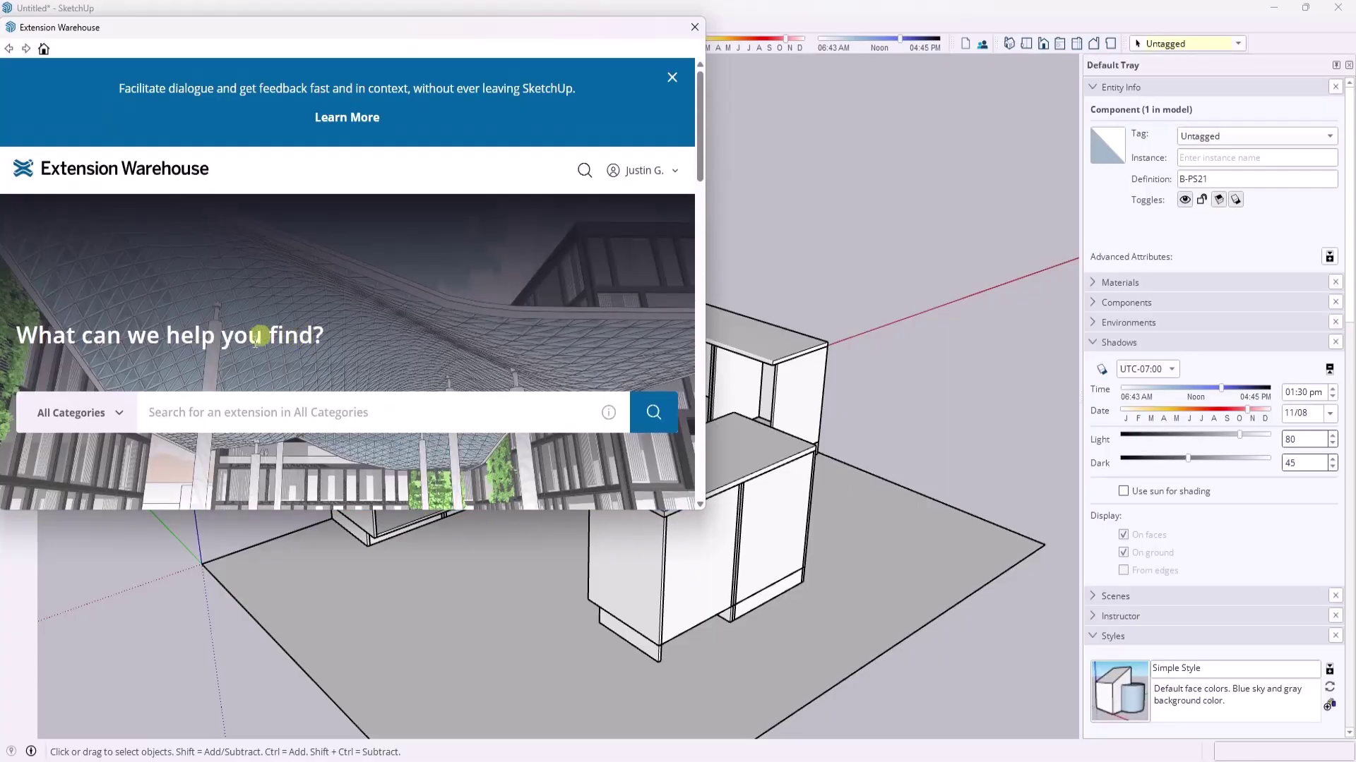
{"action": "type", "text": "architextures"}
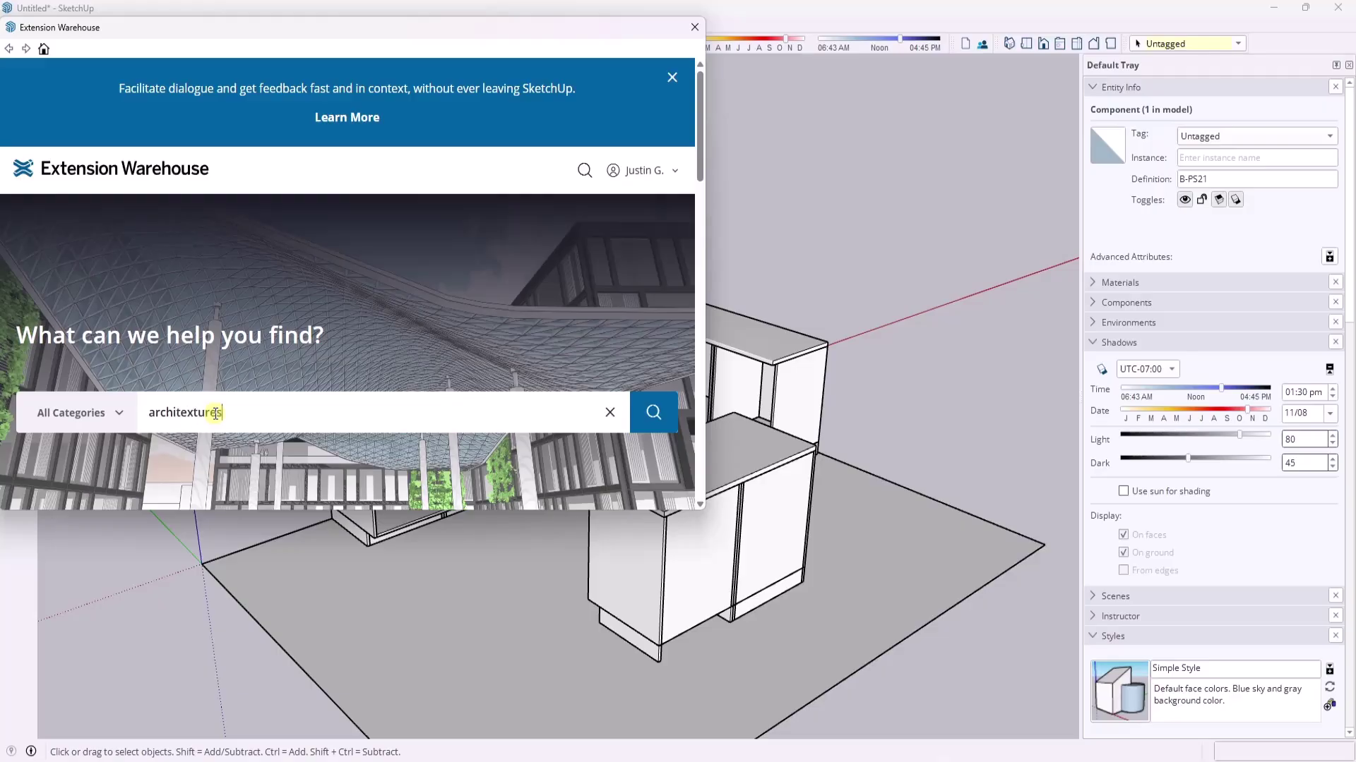
{"action": "key", "text": "Return"}
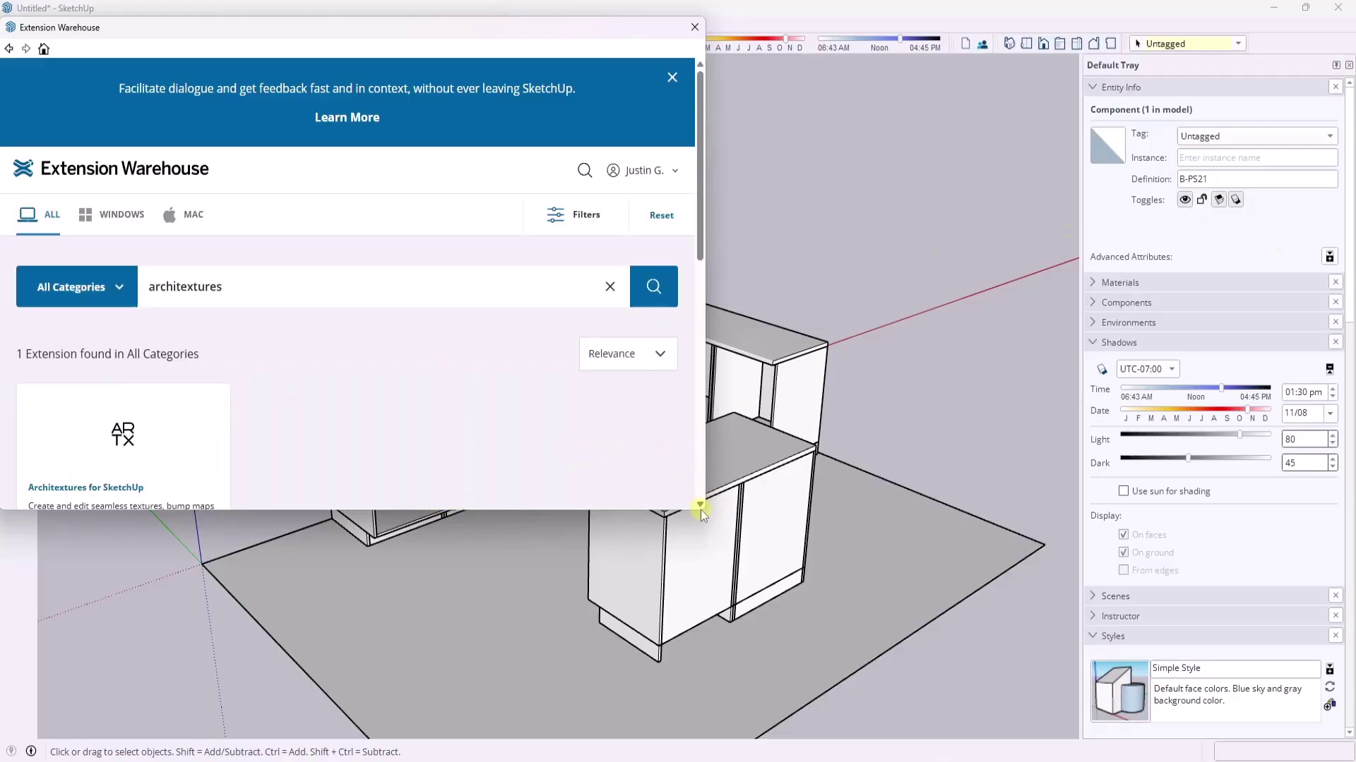
- Install the Architextures for SketchUp extension, proceeding despite its compatibility marking, and close the Extension Warehouse
{"action": "left_click_drag", "start_coordinate": [704, 509], "coordinate": [1067, 689]}
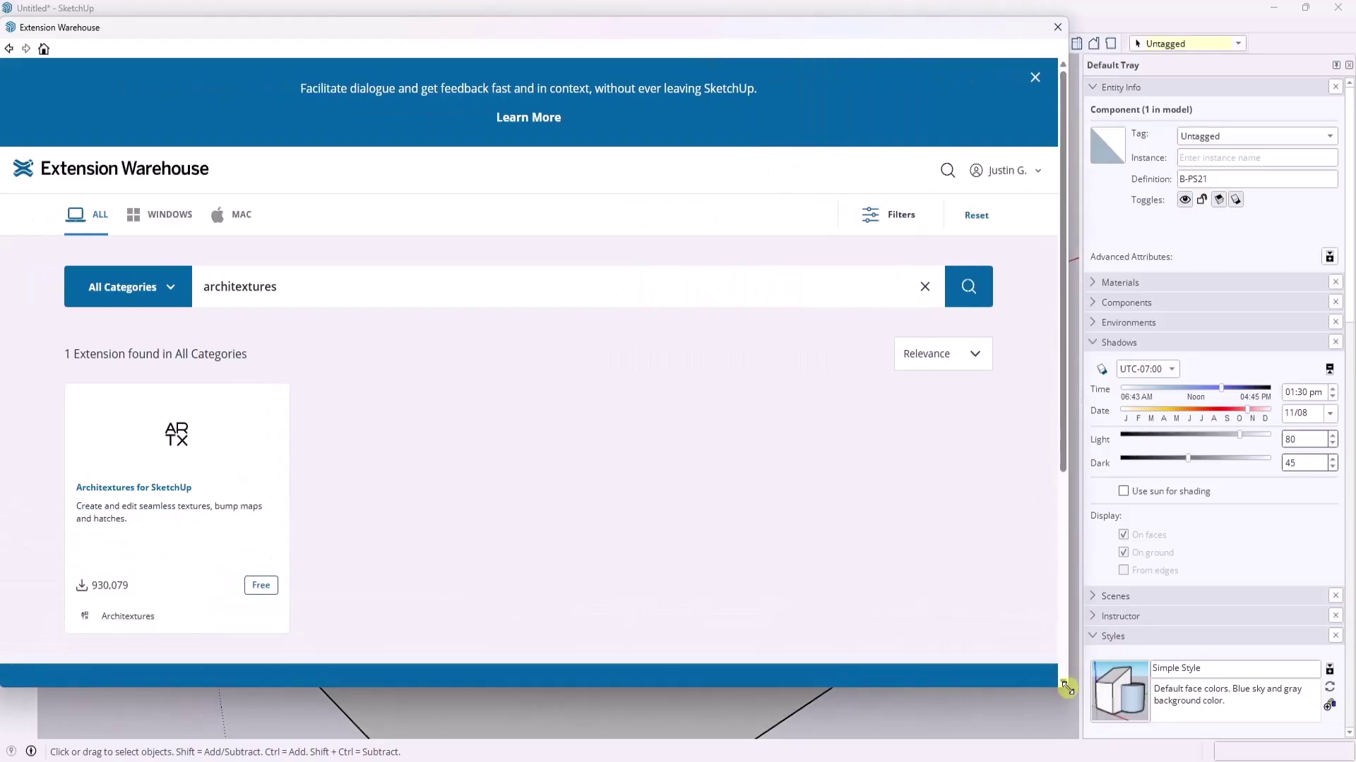
{"action": "scroll", "coordinate": [672, 443], "scroll_direction": "down", "scroll_amount": 2}
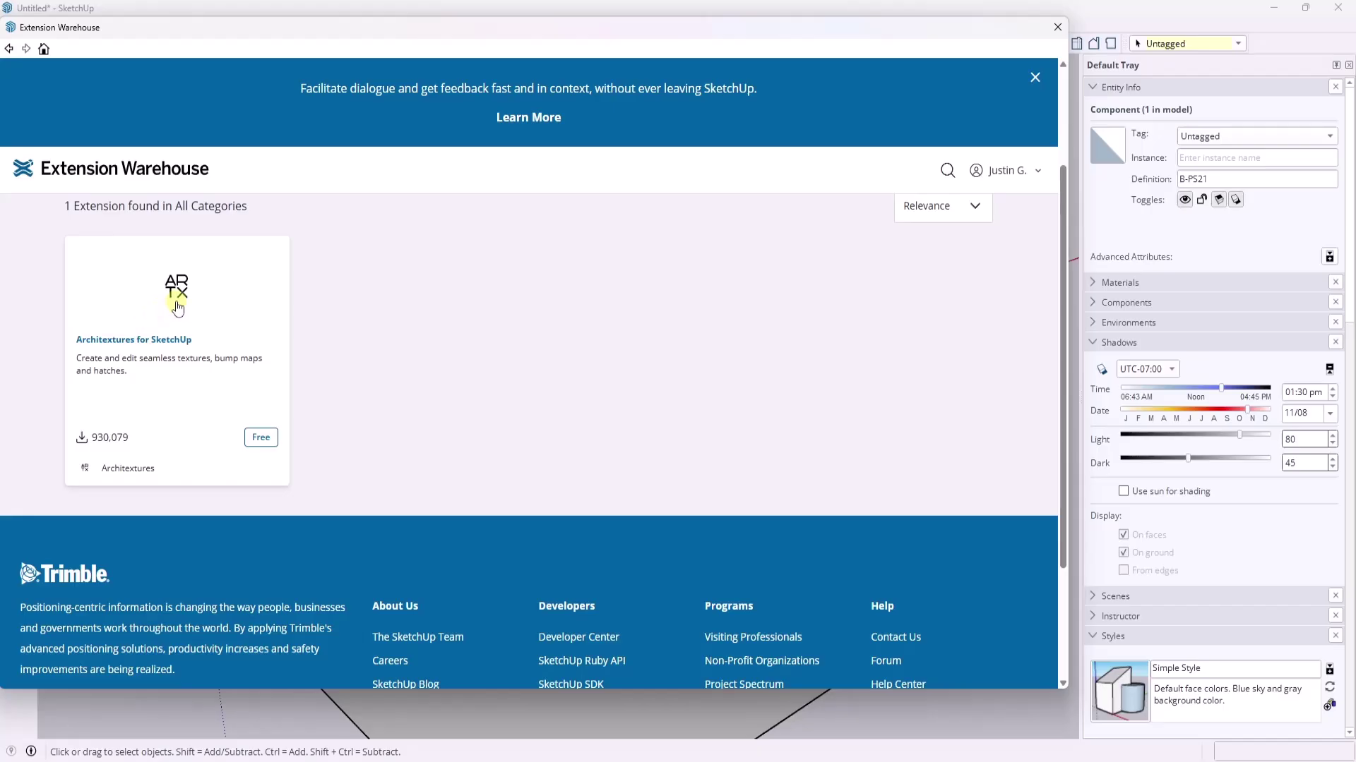
{"action": "left_click", "coordinate": [177, 309]}
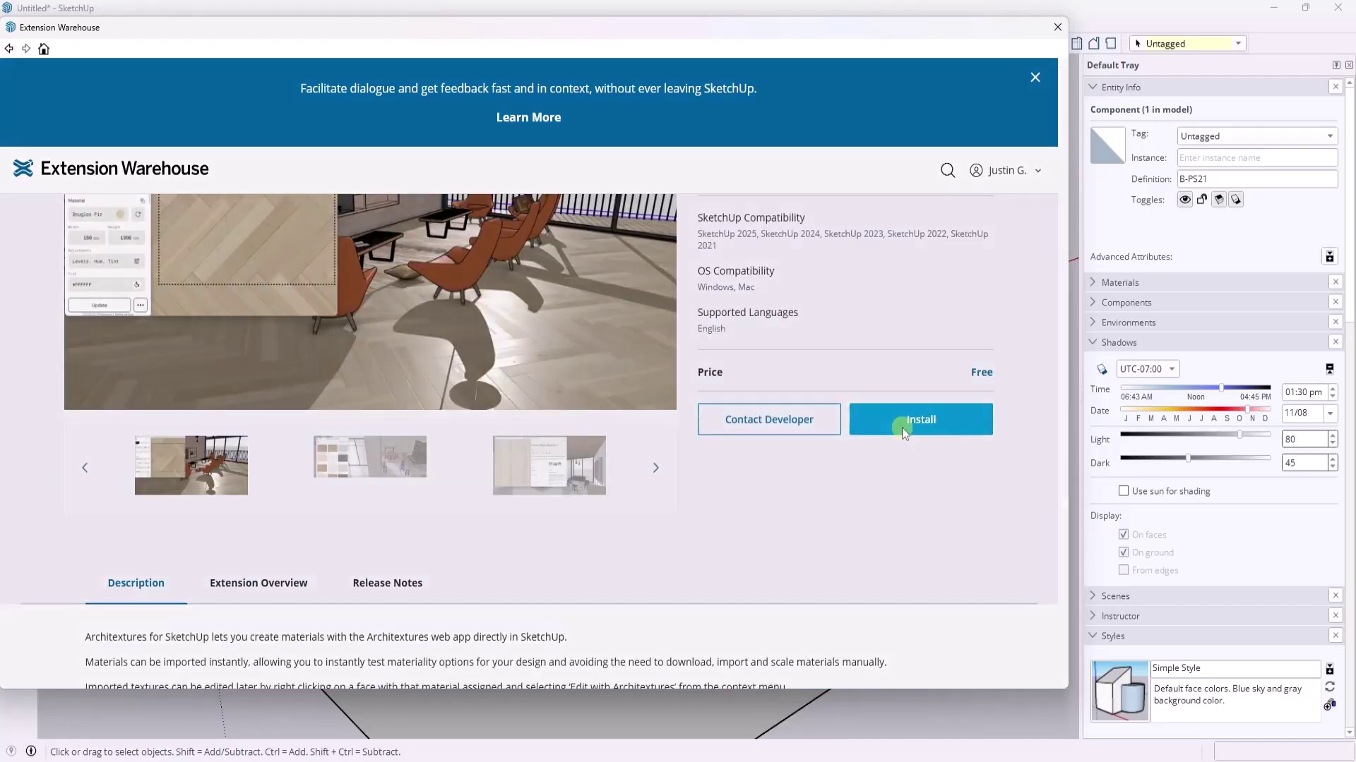
{"action": "left_click", "coordinate": [901, 426]}
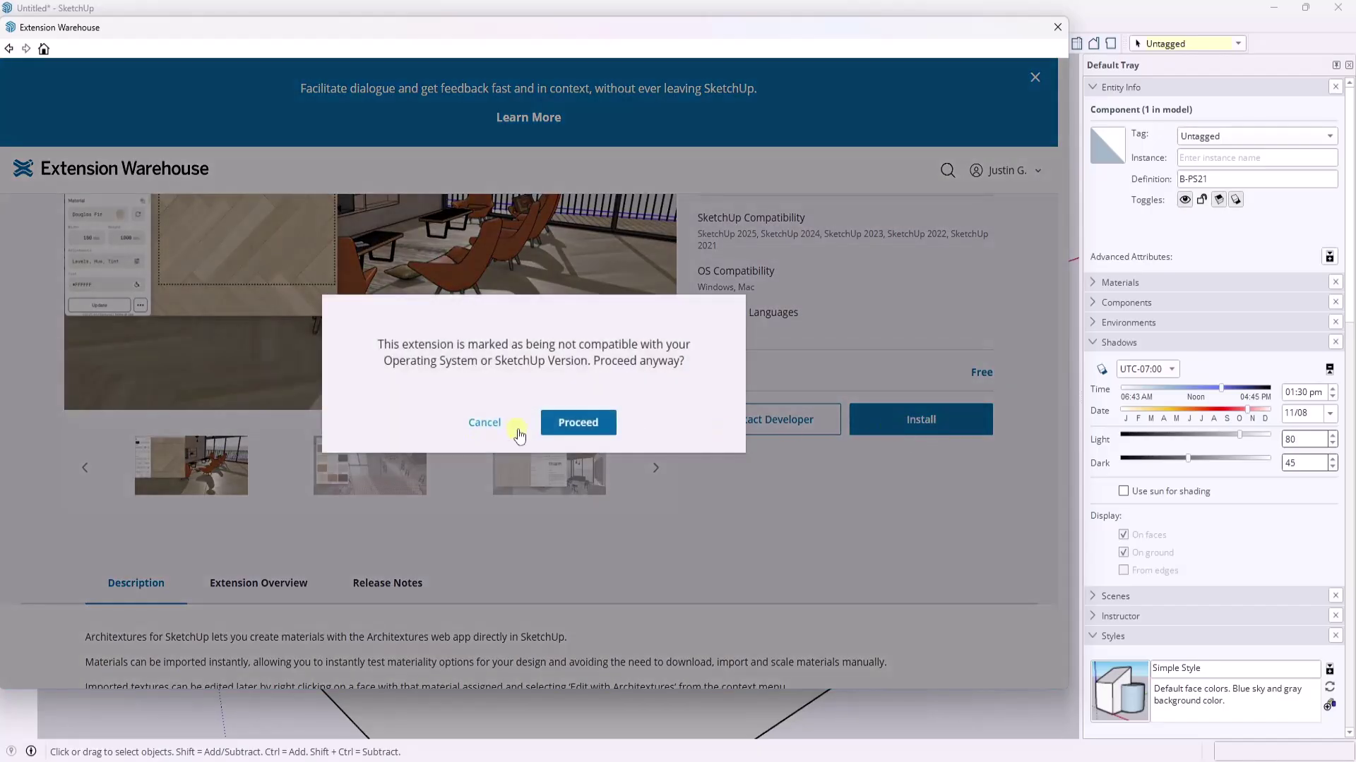
{"action": "left_click", "coordinate": [579, 430]}
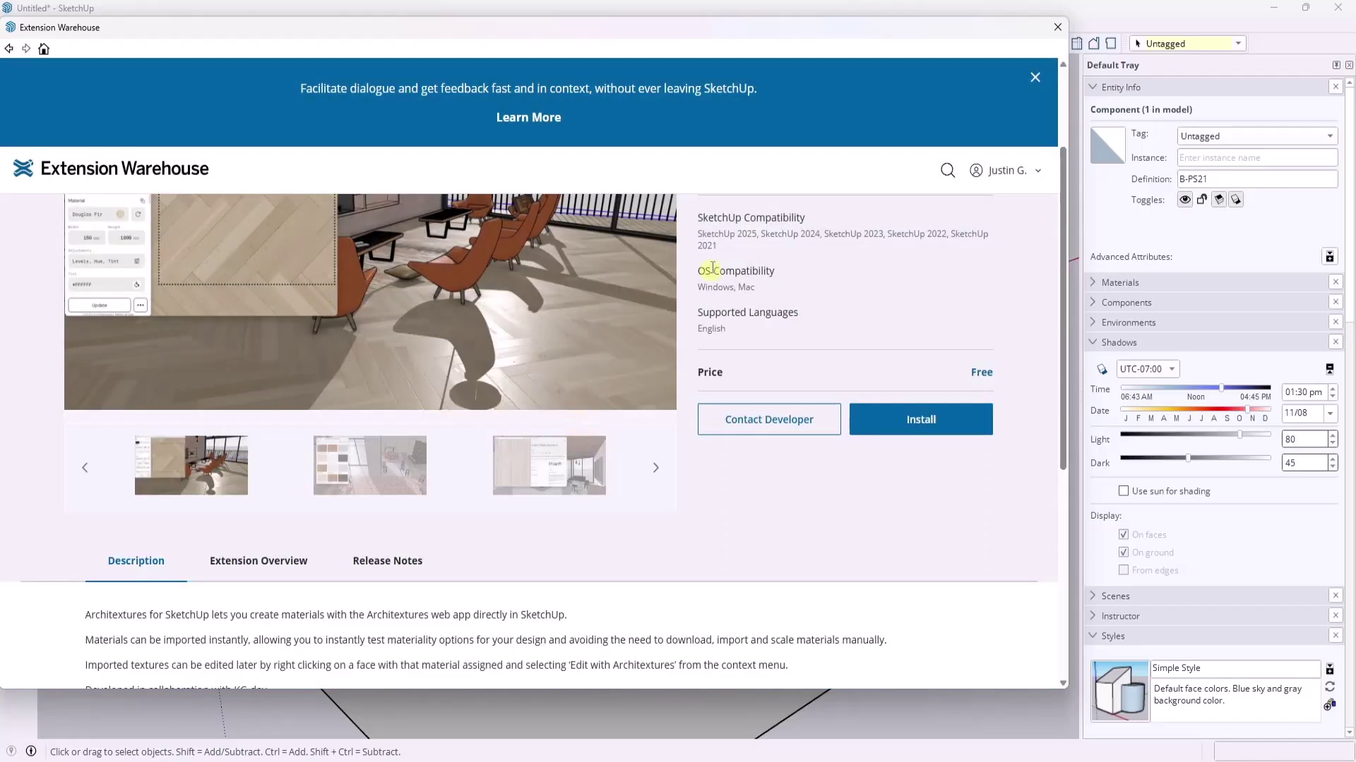
{"action": "left_click", "coordinate": [751, 411]}
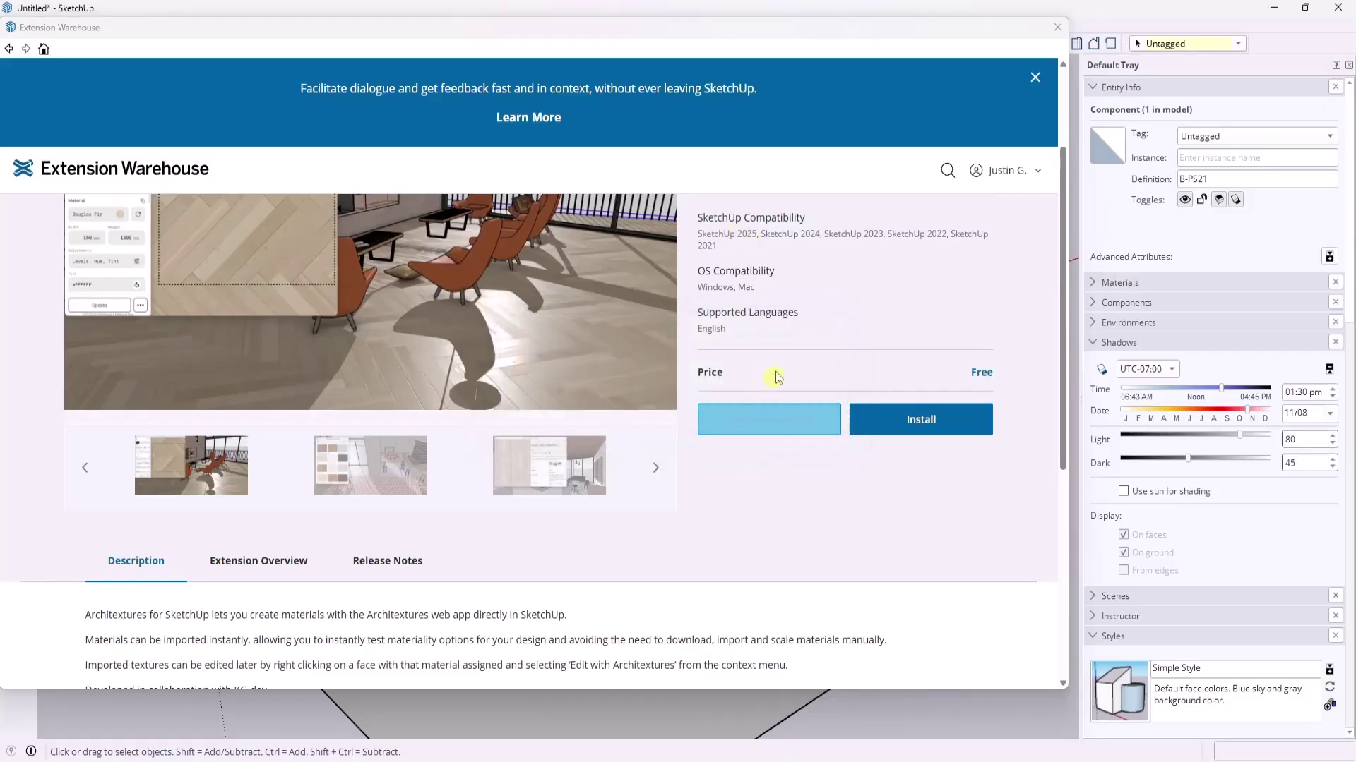
{"action": "left_click", "coordinate": [809, 403]}
{"action": "left_click", "coordinate": [1057, 27]}
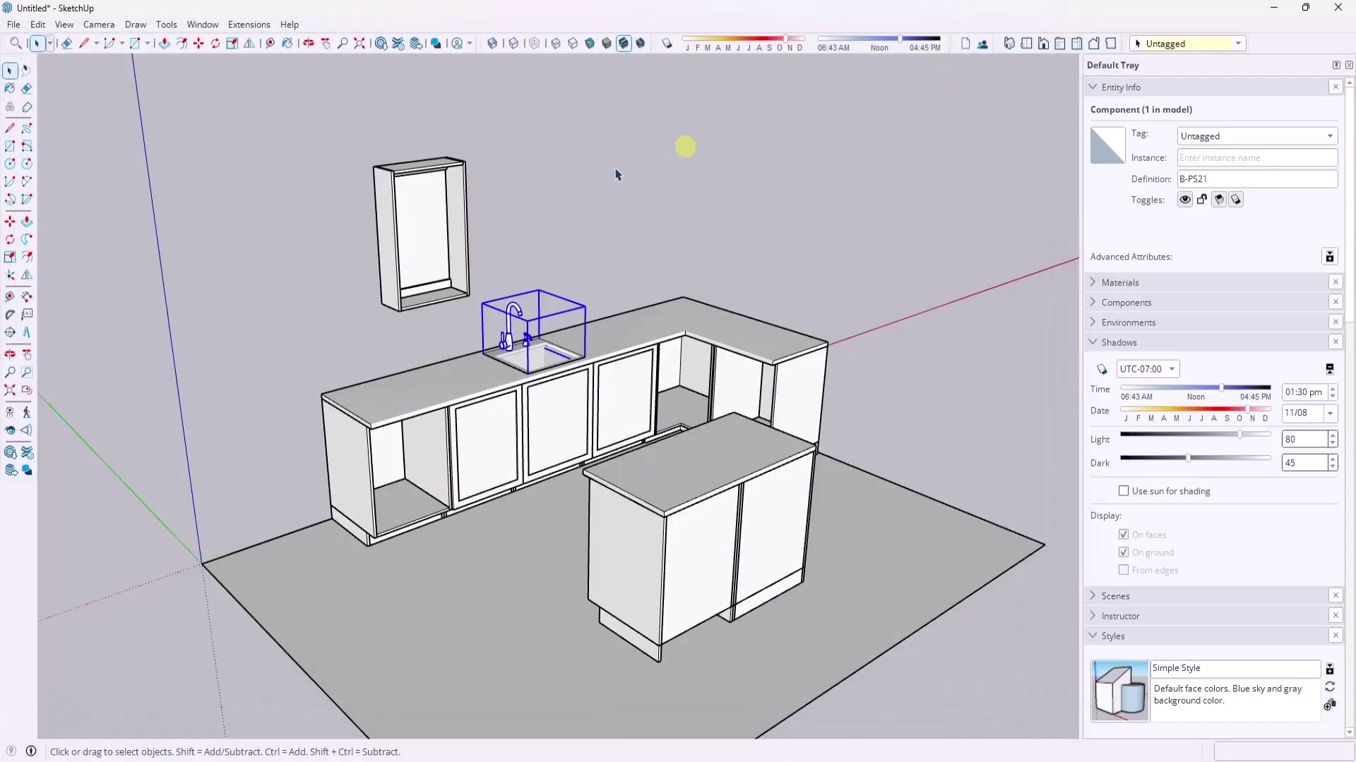
- Display the Architextures toolbar and open its texture library
{"action": "right_click", "coordinate": [1283, 51]}
{"action": "right_click", "coordinate": [1279, 49]}
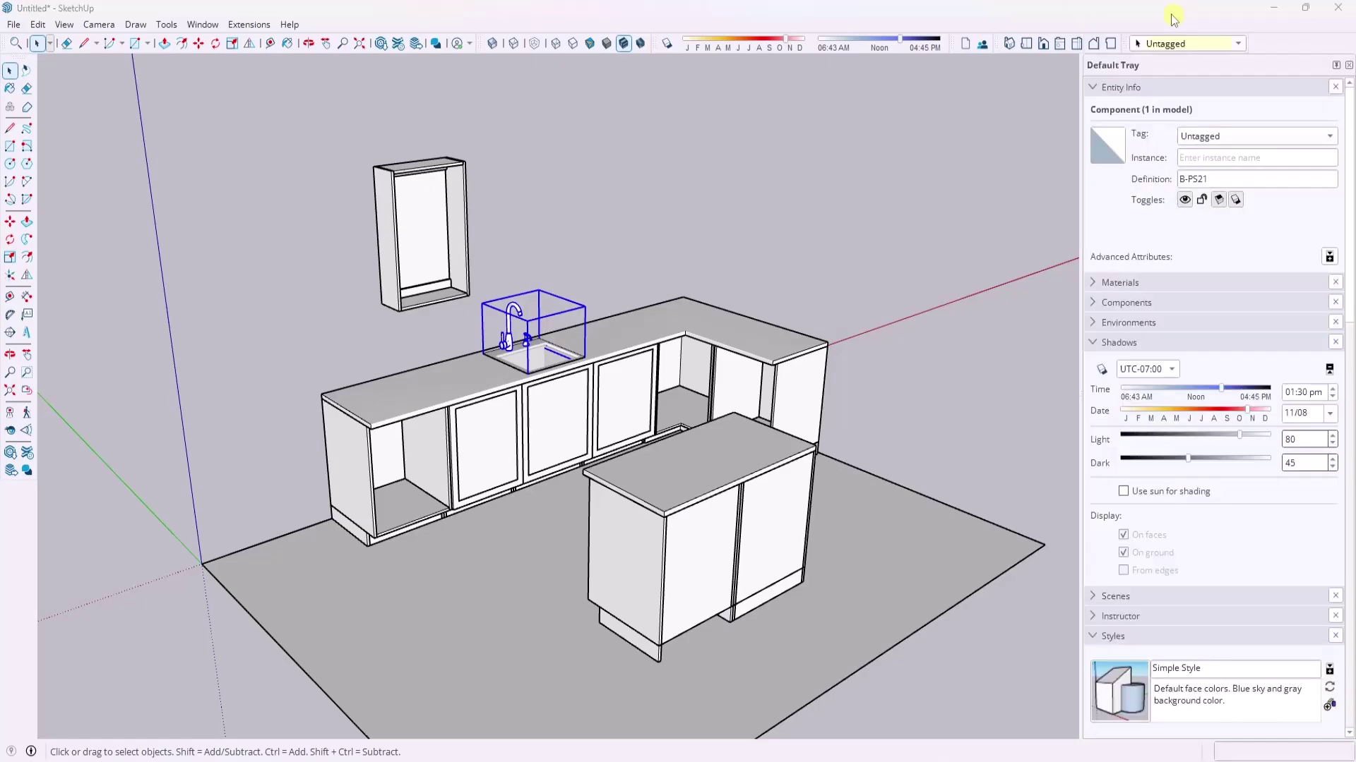
{"action": "right_click", "coordinate": [1264, 44]}
{"action": "left_click", "coordinate": [1145, 44]}
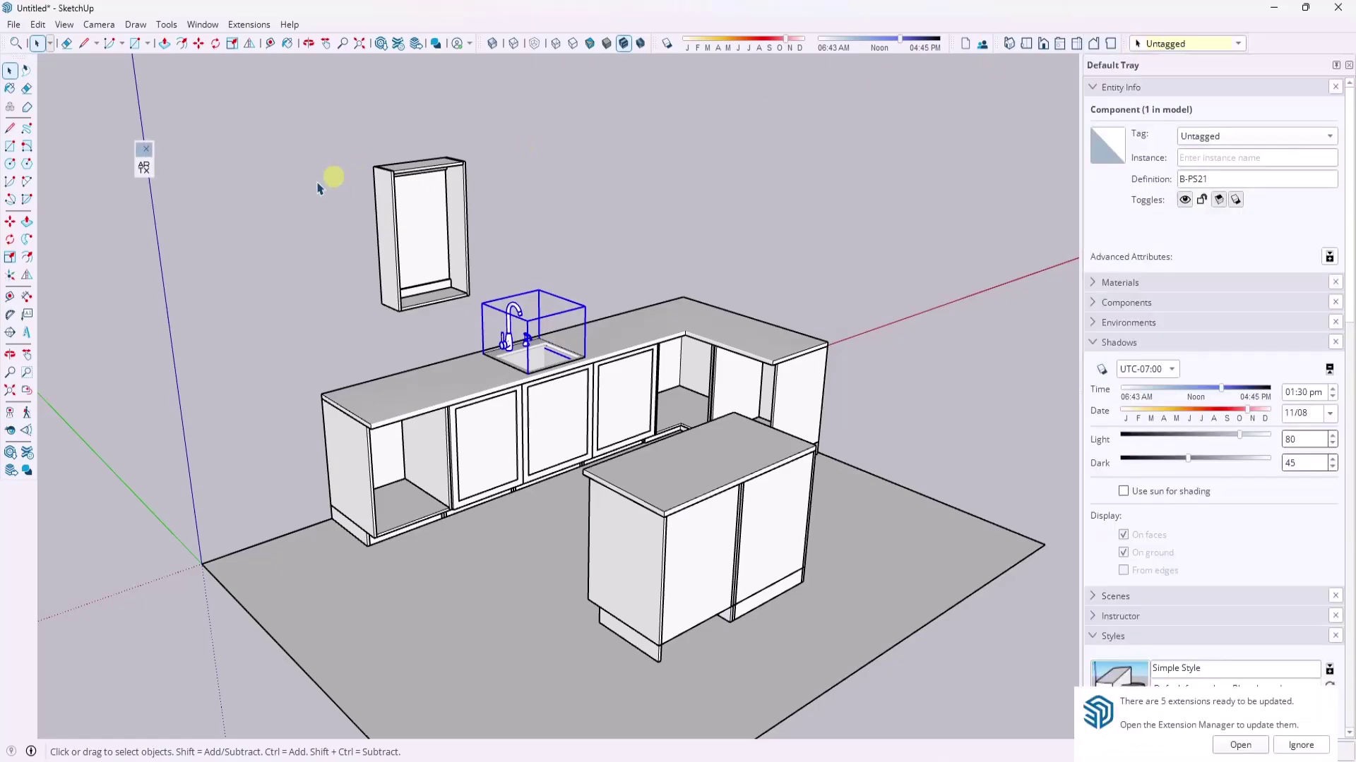
{"action": "left_click", "coordinate": [145, 168]}
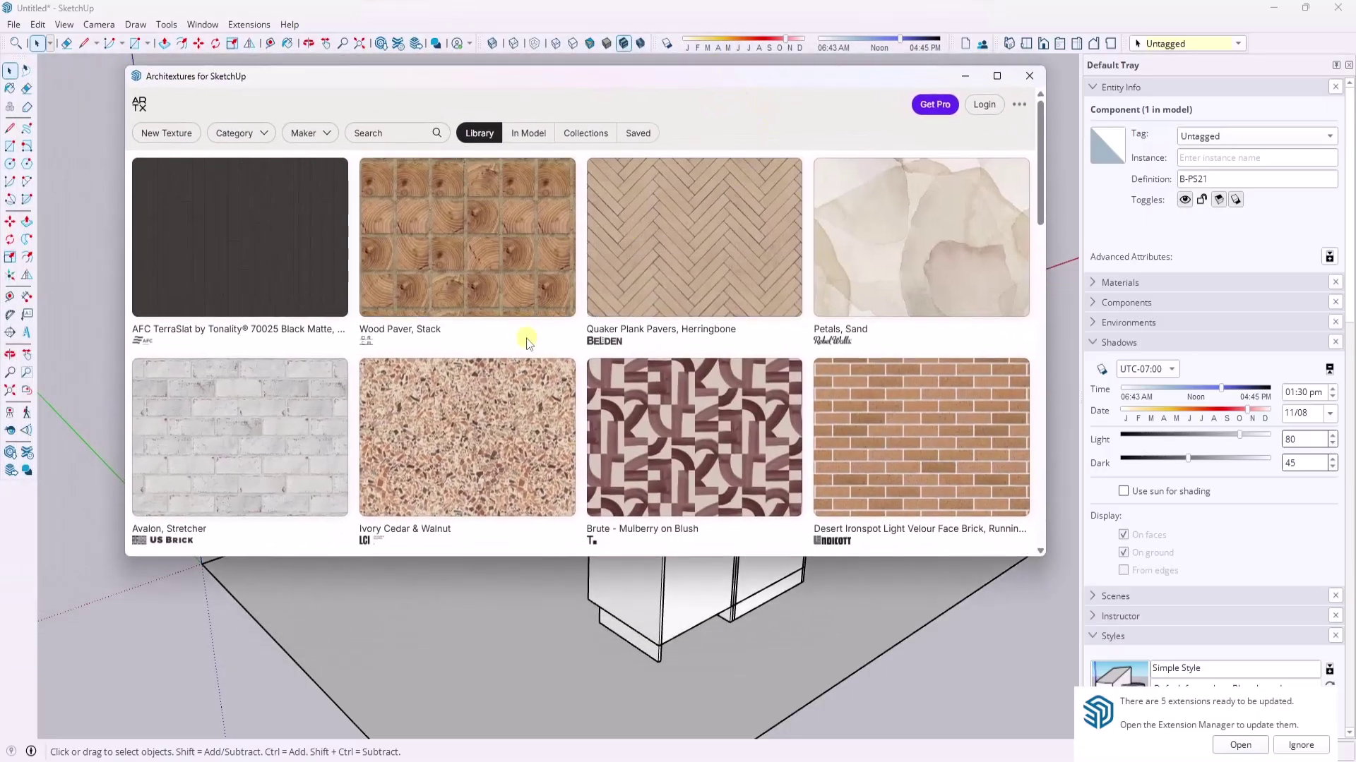
- Filter the texture library to the Wood category, import the darker Oak texture, and close the library
{"action": "left_click", "coordinate": [228, 133]}
{"action": "left_click", "coordinate": [279, 270]}
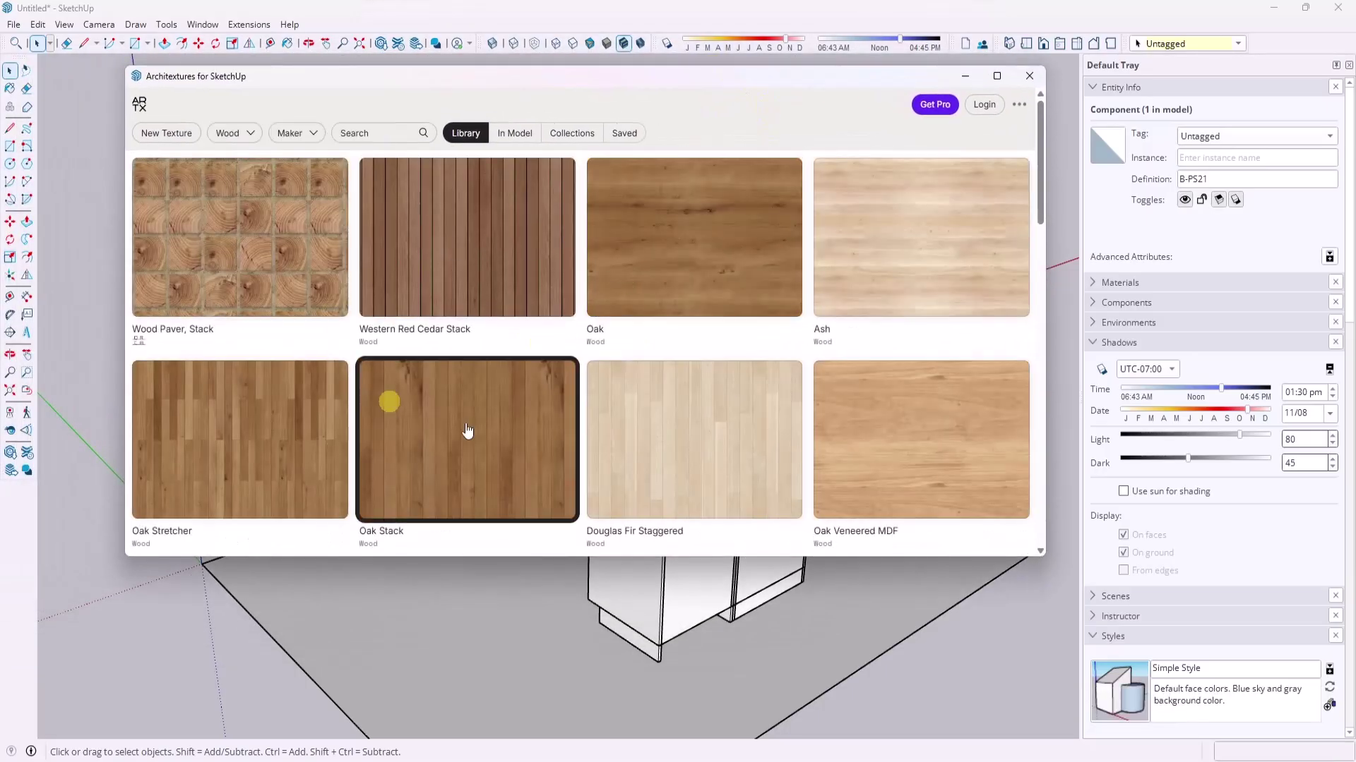
{"action": "scroll", "coordinate": [517, 408], "scroll_direction": "down", "scroll_amount": 3}
{"action": "scroll", "coordinate": [516, 408], "scroll_direction": "down", "scroll_amount": 3}
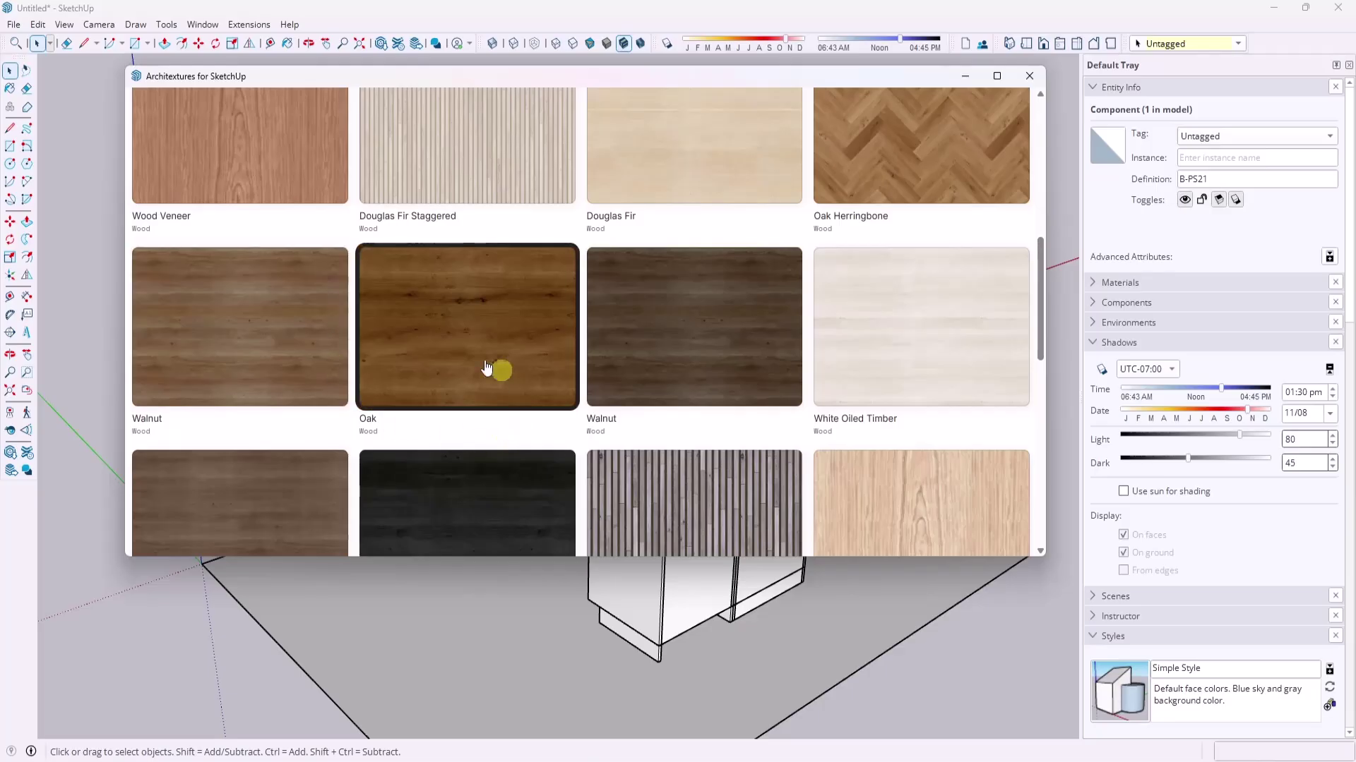
{"action": "left_click", "coordinate": [458, 349]}
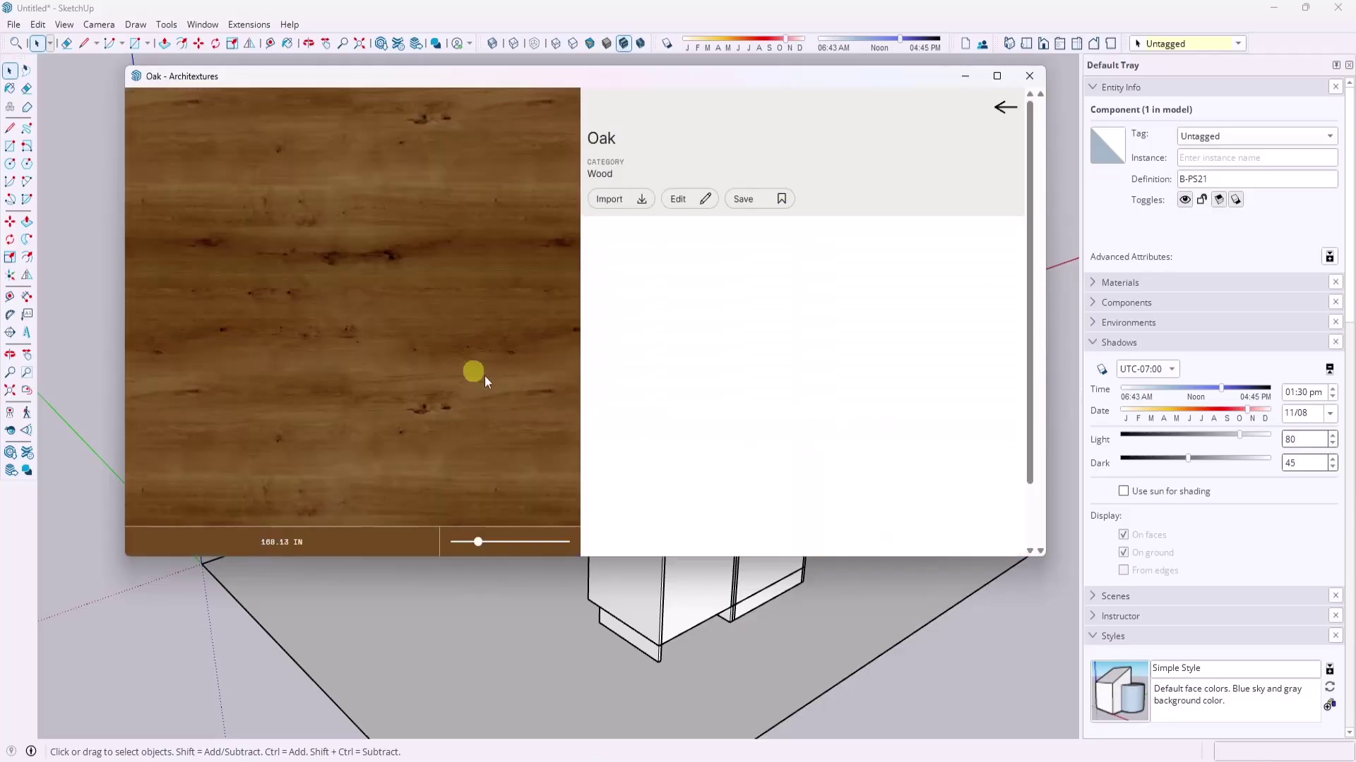
{"action": "left_click", "coordinate": [611, 200]}
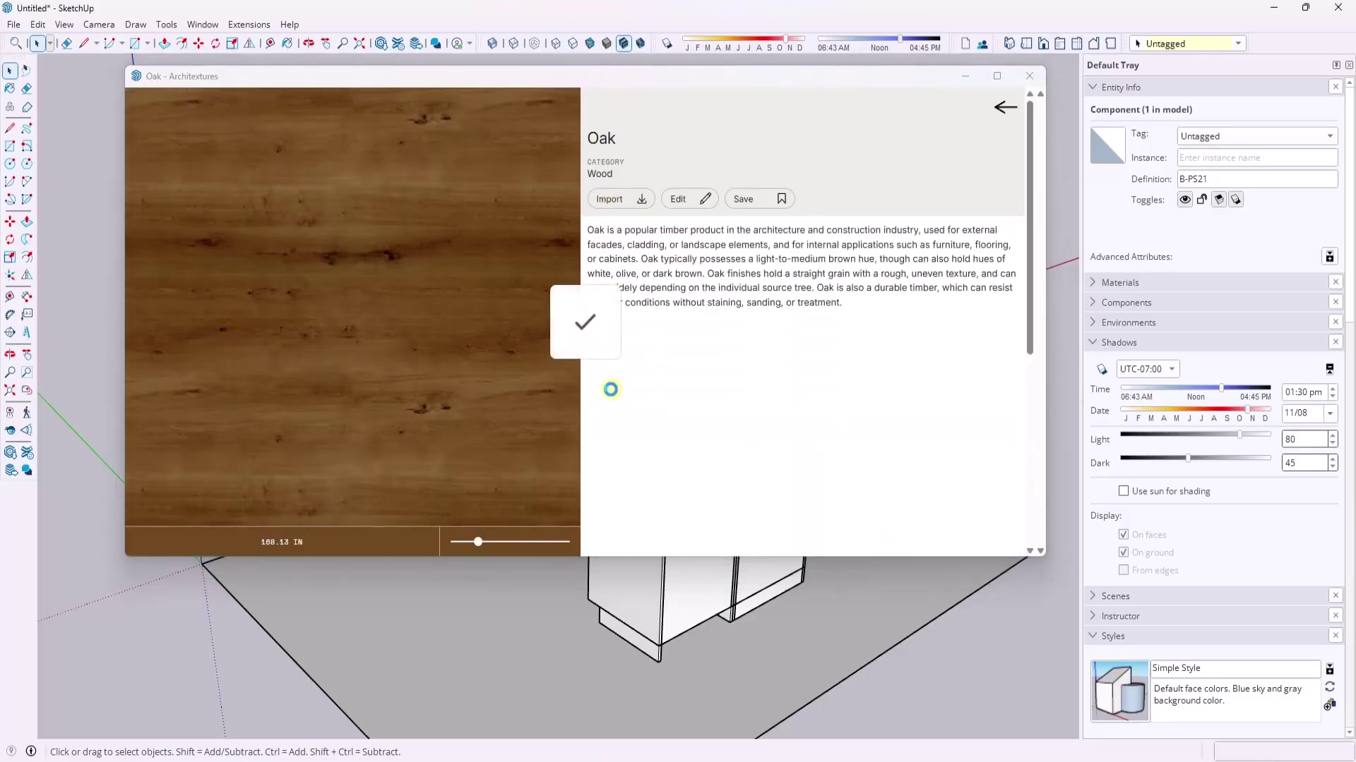
{"action": "left_click", "coordinate": [1029, 75]}
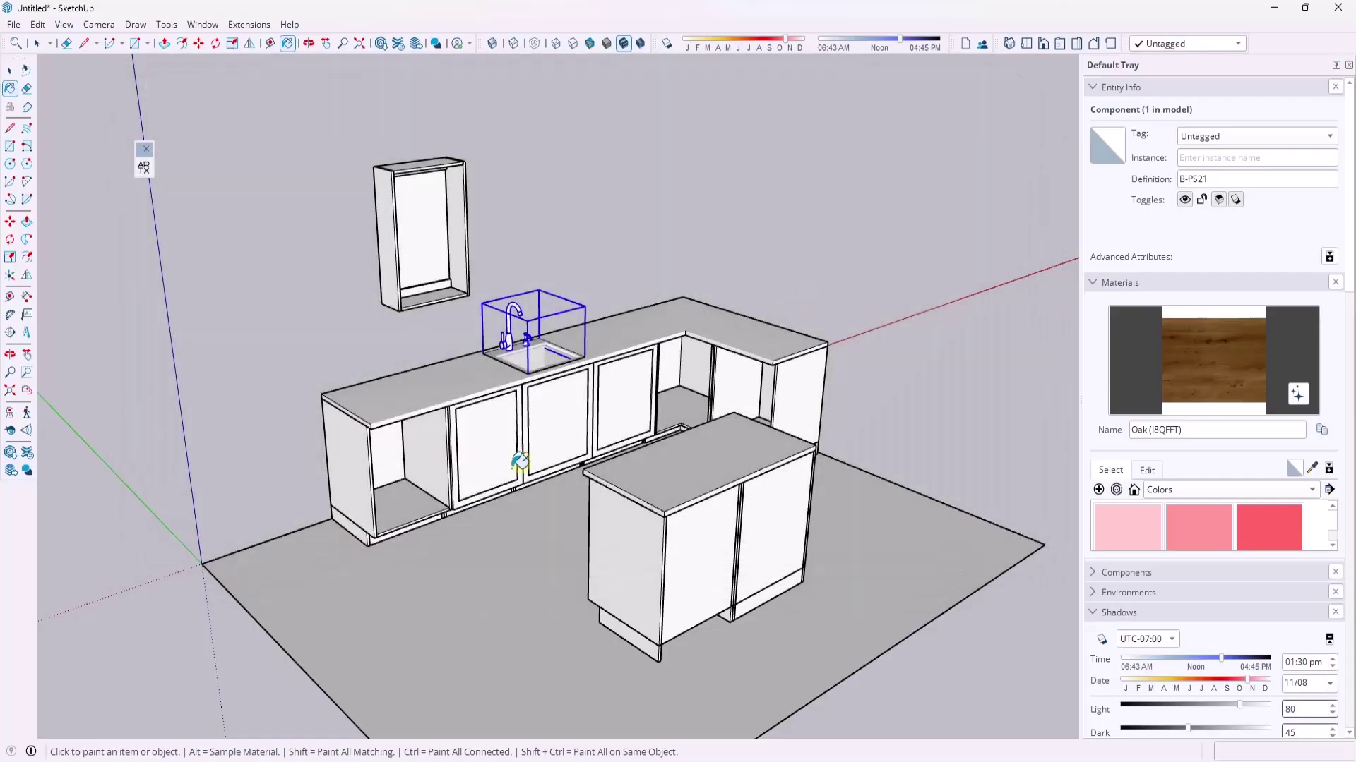
- Paint the open base cabinet at the end of the counter run and the nearer island cabinet with the imported Oak
{"action": "left_click", "coordinate": [392, 472]}
{"action": "left_click", "coordinate": [727, 565]}
{"action": "left_click", "coordinate": [818, 529]}
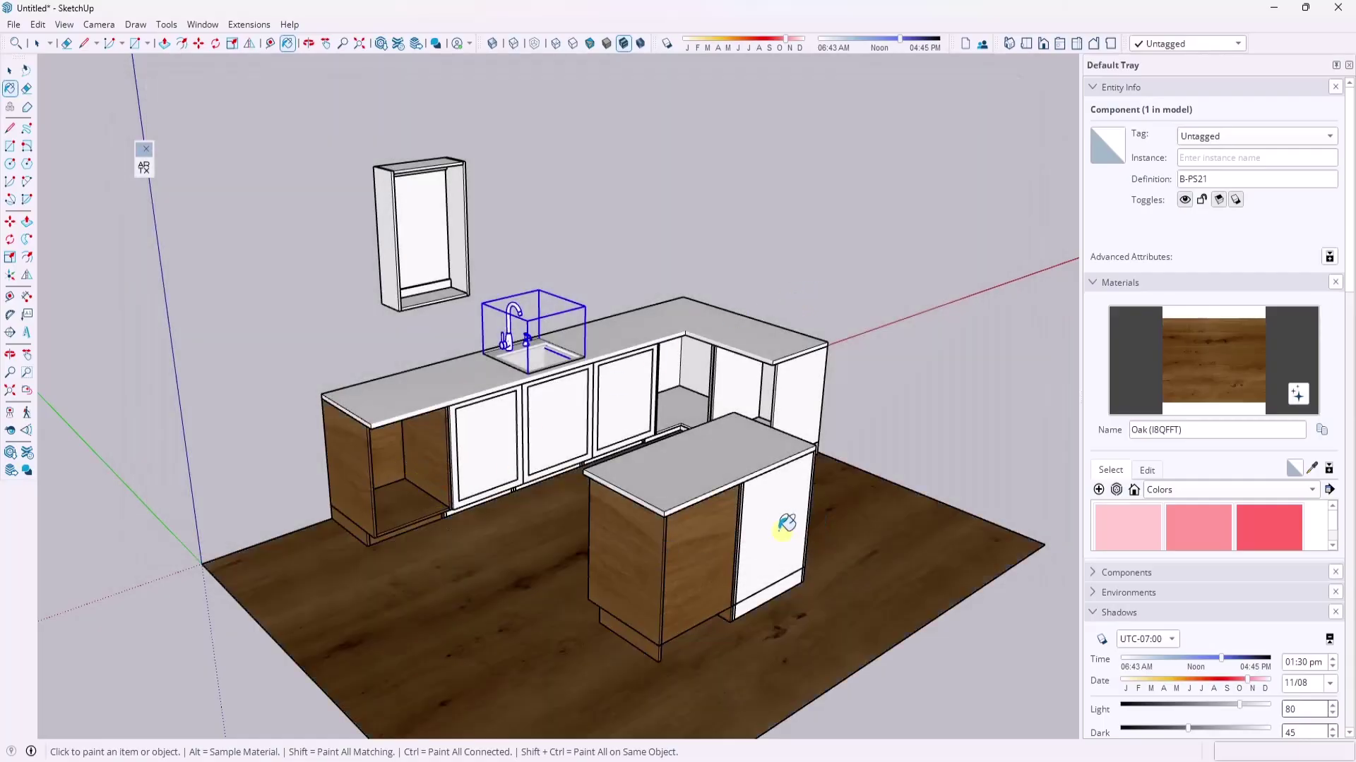
{"action": "left_click", "coordinate": [783, 526]}
{"action": "key", "text": "ctrl+z"}
{"action": "key", "text": "ctrl+z"}
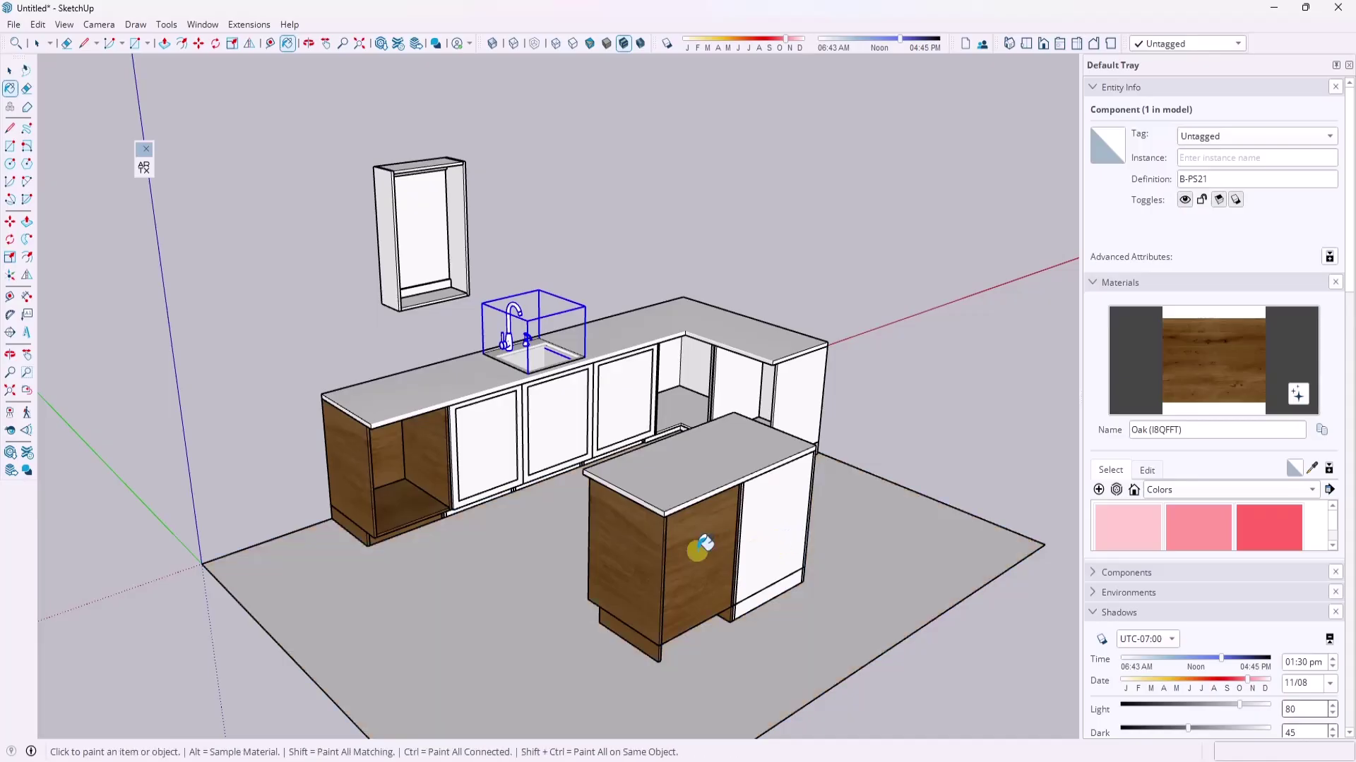
- Paint the second island cabinet and the remaining base cabinets along the L-shaped counter with the Oak material
{"action": "left_click", "coordinate": [805, 512]}
{"action": "middle_click_drag", "start_coordinate": [583, 415], "coordinate": [625, 422]}
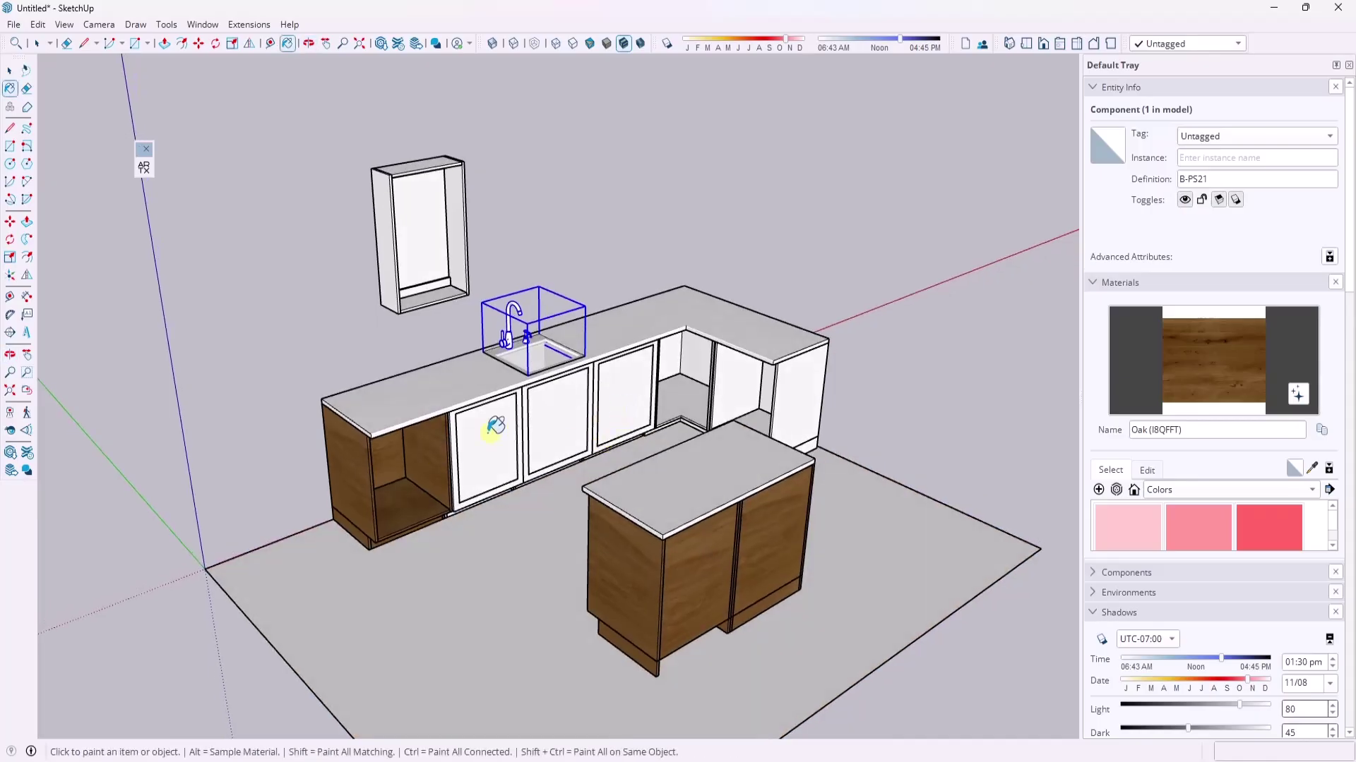
{"action": "left_click", "coordinate": [496, 424]}
{"action": "left_click", "coordinate": [545, 417]}
{"action": "left_click", "coordinate": [622, 383]}
{"action": "left_click", "coordinate": [671, 388]}
{"action": "left_click", "coordinate": [734, 401]}
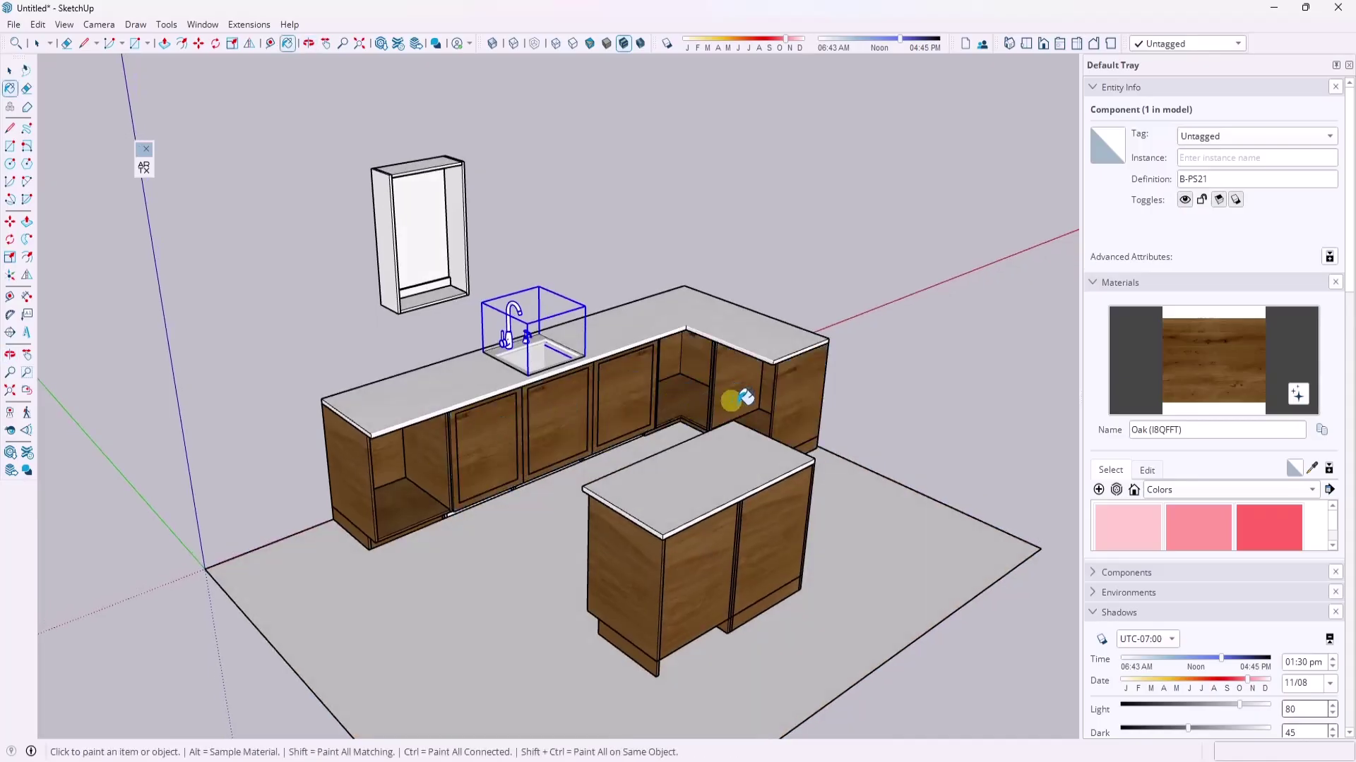
{"action": "mouse_move", "coordinate": [711, 474]}
{"action": "middle_mouse_down"}
{"action": "mouse_move", "coordinate": [915, 451]}
{"action": "mouse_move", "coordinate": [665, 432]}
{"action": "middle_mouse_up"}
{"action": "scroll", "coordinate": [581, 441], "scroll_direction": "down", "scroll_amount": 3}
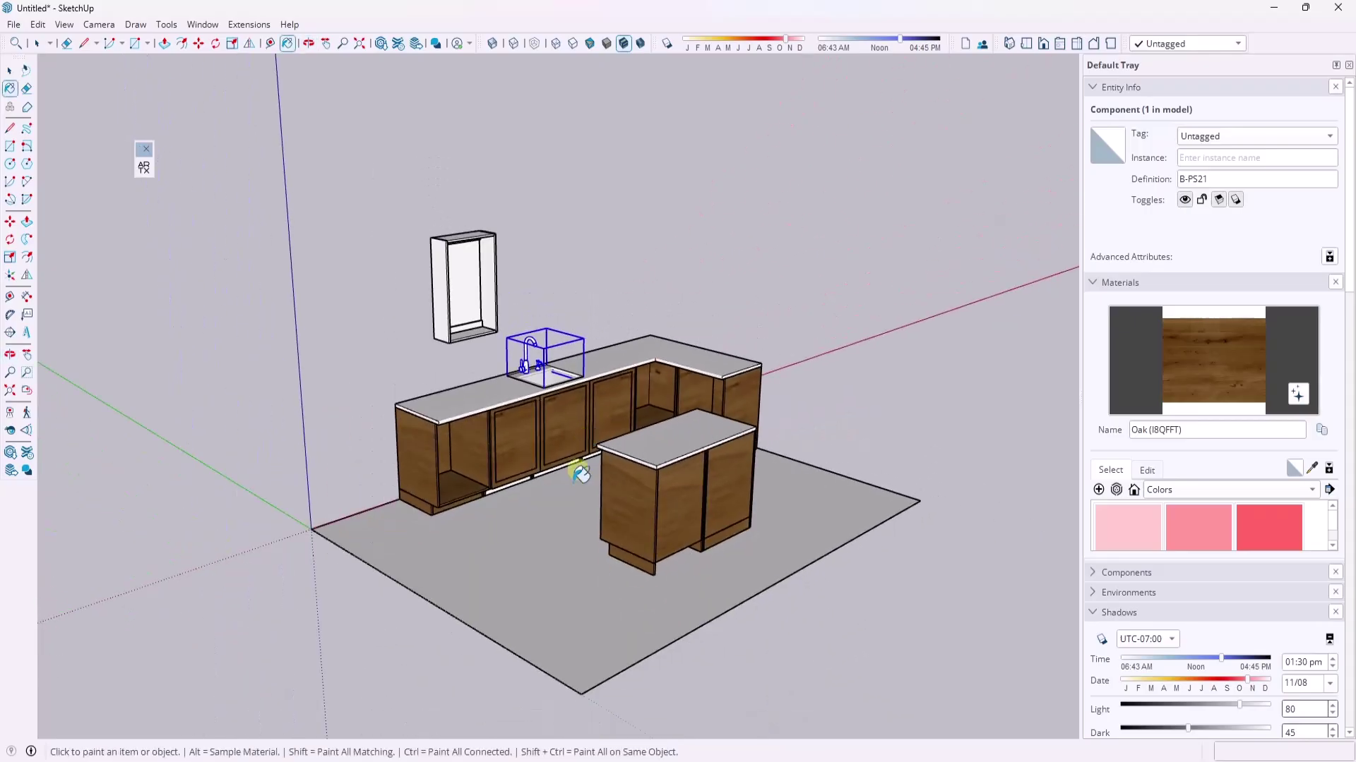
{"action": "scroll", "coordinate": [563, 562], "scroll_direction": "up", "scroll_amount": 3}
{"action": "scroll", "coordinate": [486, 459], "scroll_direction": "up", "scroll_amount": 4}
{"action": "scroll", "coordinate": [505, 452], "scroll_direction": "down", "scroll_amount": 5}
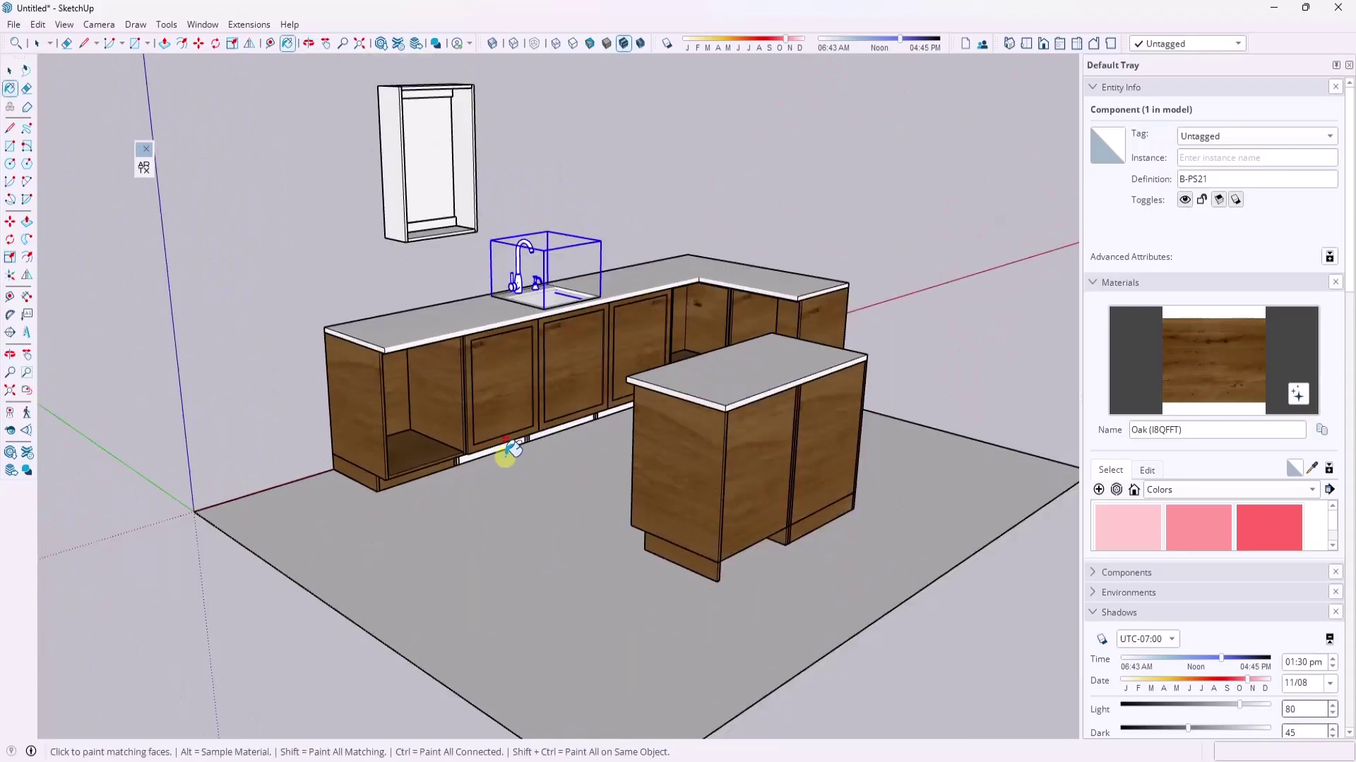
{"action": "key", "text": "space"}
{"action": "middle_click_drag", "start_coordinate": [621, 427], "coordinate": [844, 429]}
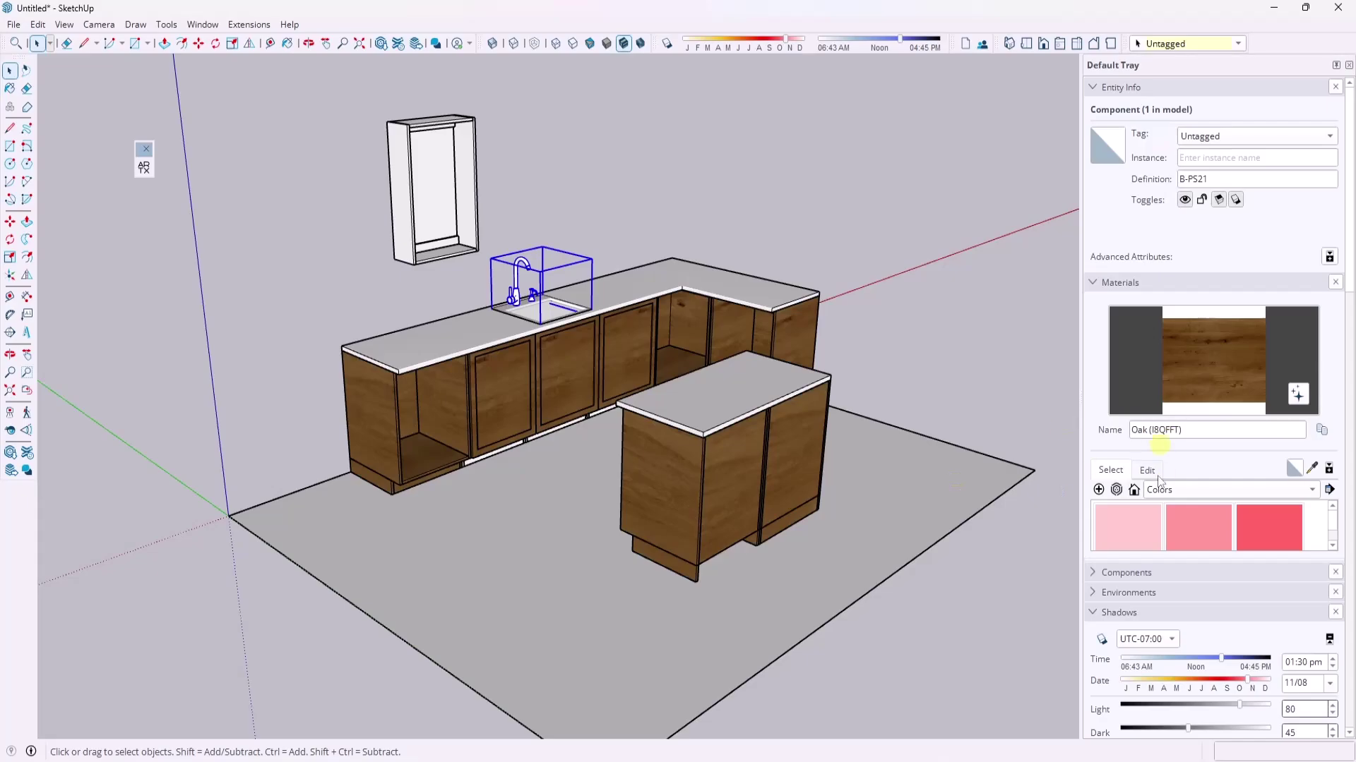